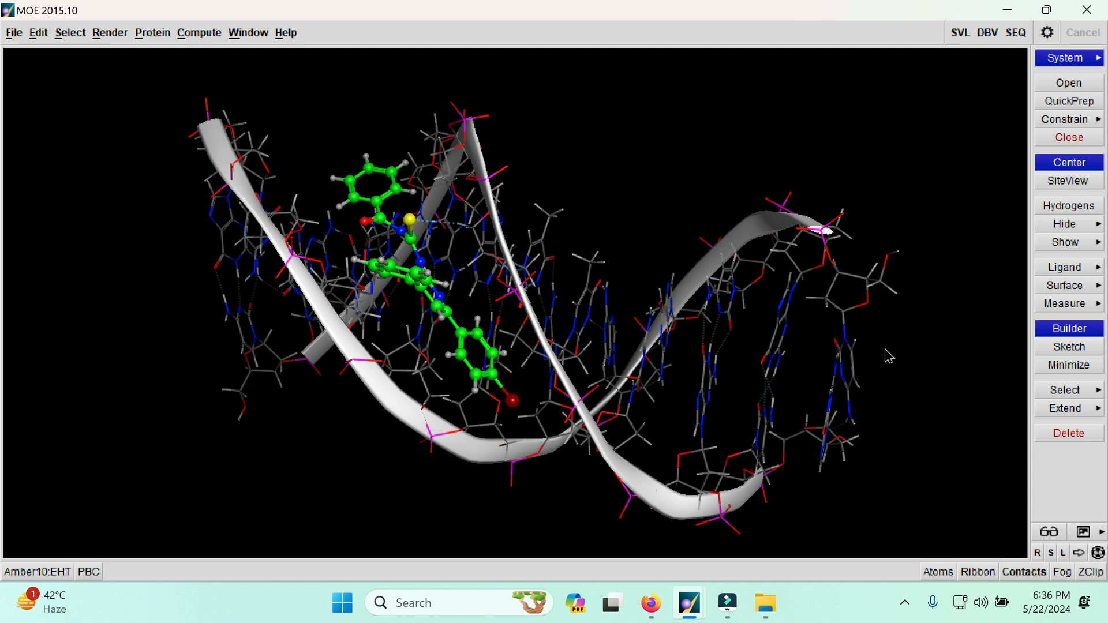
View the 2D ligand interactions diagram and its interaction report for the DNA complex, closing both windows when finished
{"action": "left_click", "coordinate": [1072, 271]}
{"action": "left_click", "coordinate": [963, 270]}
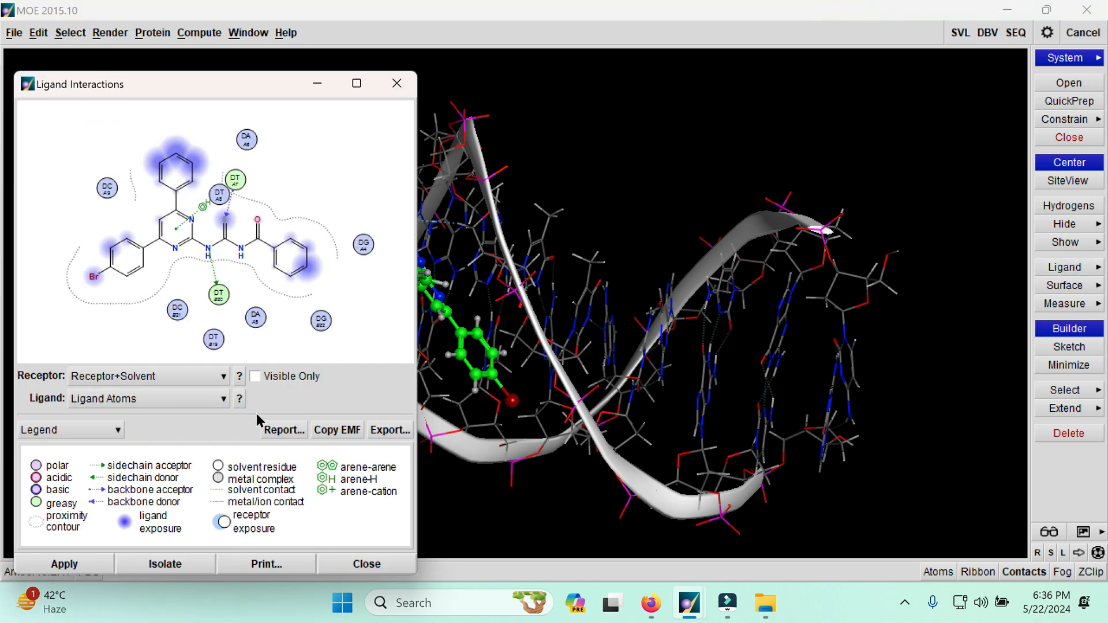
{"action": "left_click", "coordinate": [271, 431]}
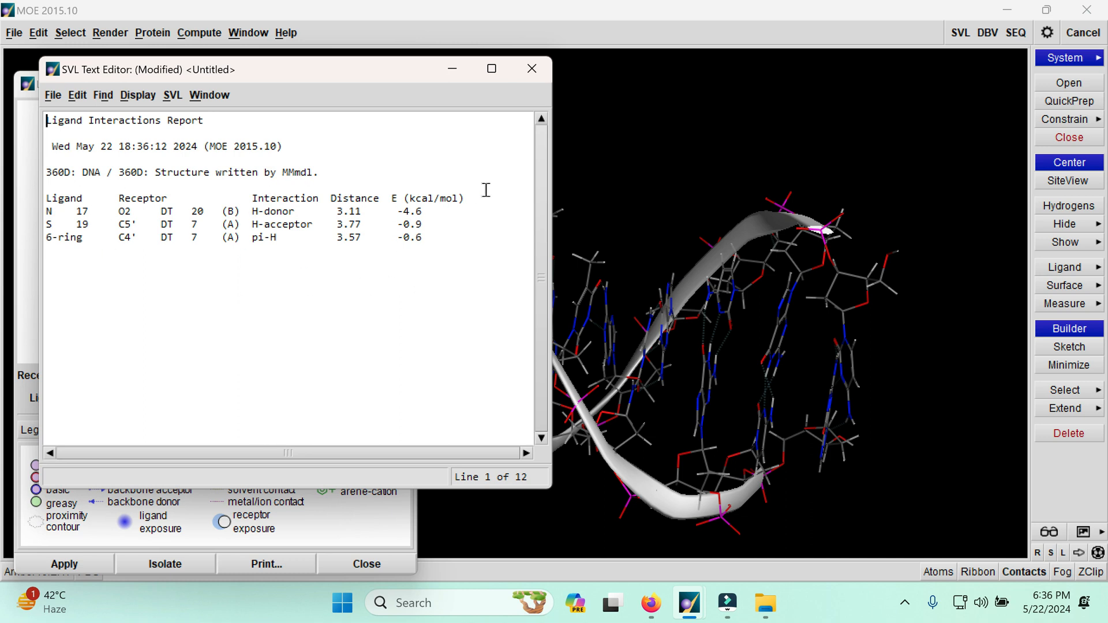
{"action": "left_click", "coordinate": [532, 70]}
{"action": "left_click", "coordinate": [518, 333]}
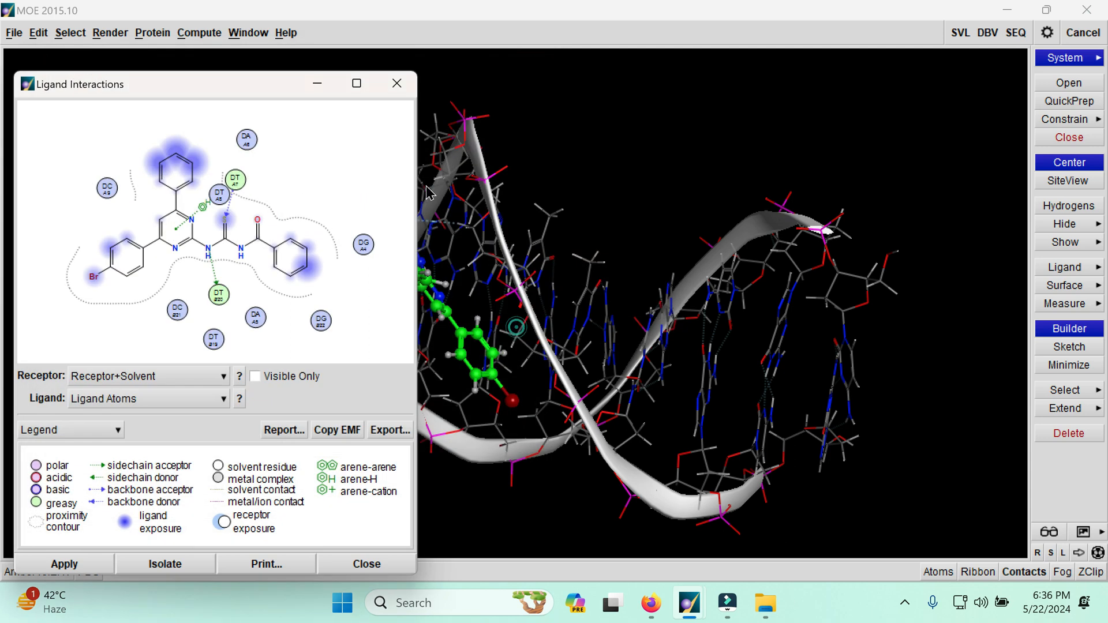
{"action": "left_click", "coordinate": [396, 87]}
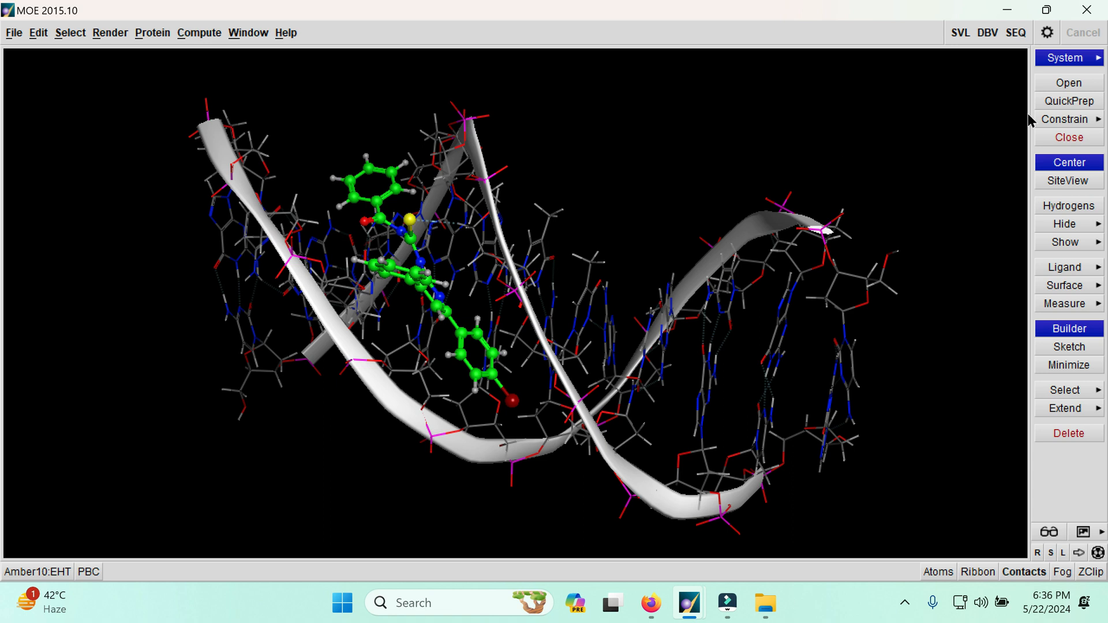
Open the Dynamics simulation setup and look through the NHA, BER and NAMD algorithm options, returning to NPA
{"action": "left_click", "coordinate": [199, 37]}
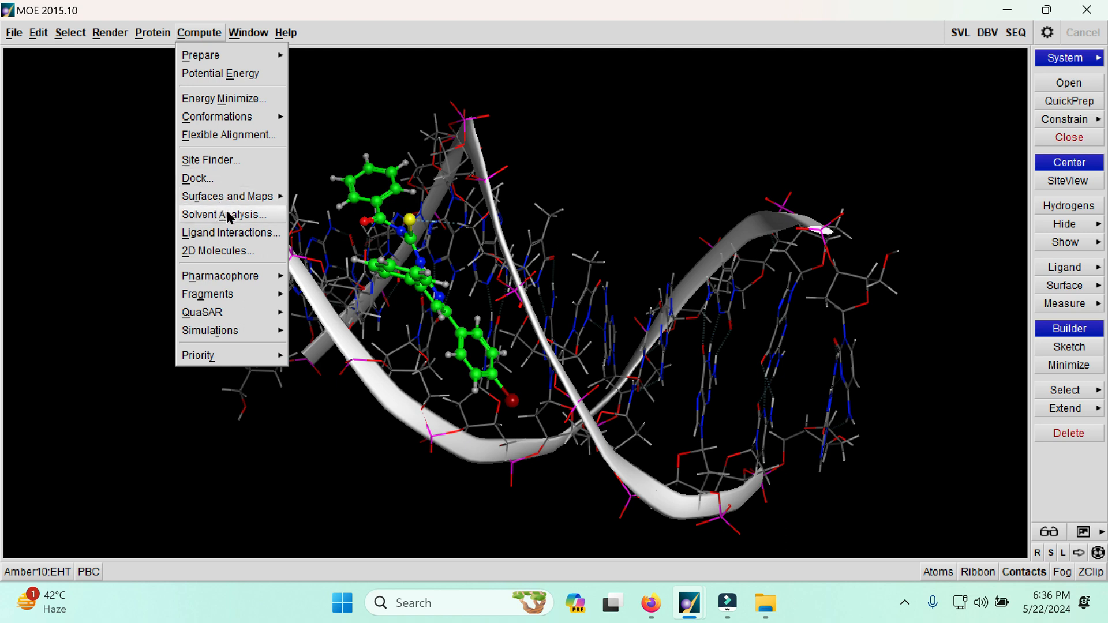
{"action": "left_click", "coordinate": [236, 331]}
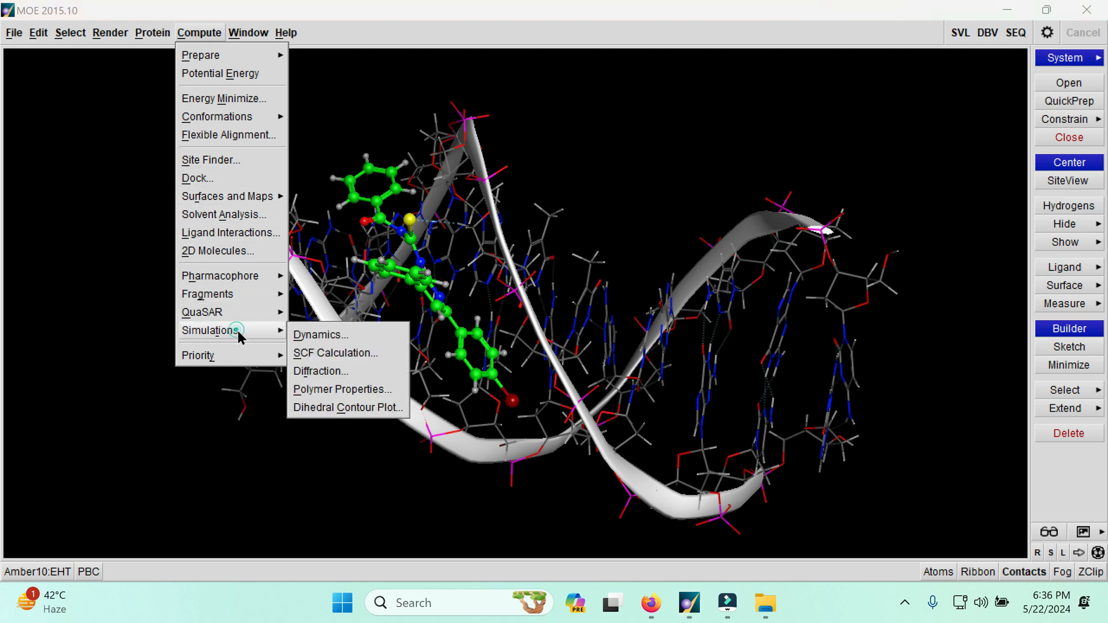
{"action": "left_click", "coordinate": [321, 339]}
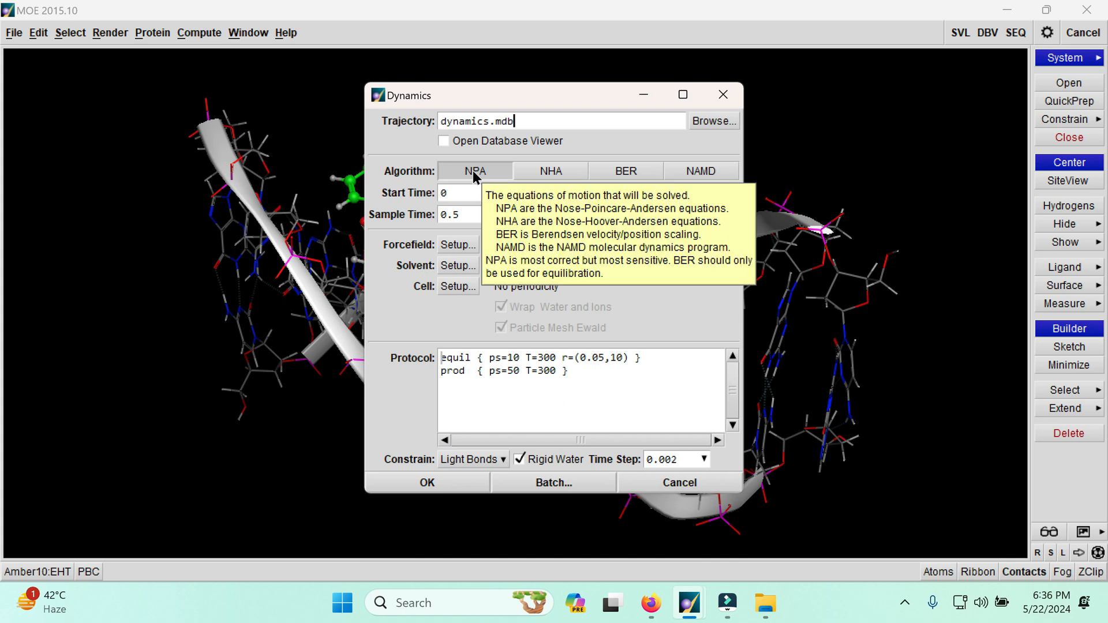
{"action": "left_click", "coordinate": [542, 169]}
{"action": "left_click", "coordinate": [632, 176]}
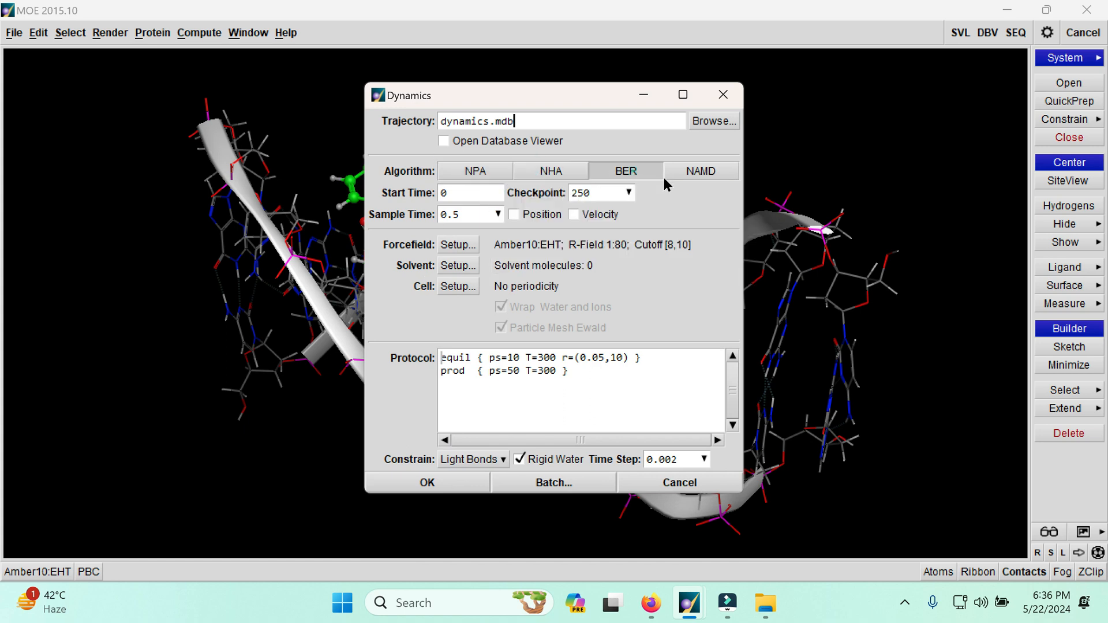
{"action": "left_click", "coordinate": [708, 171]}
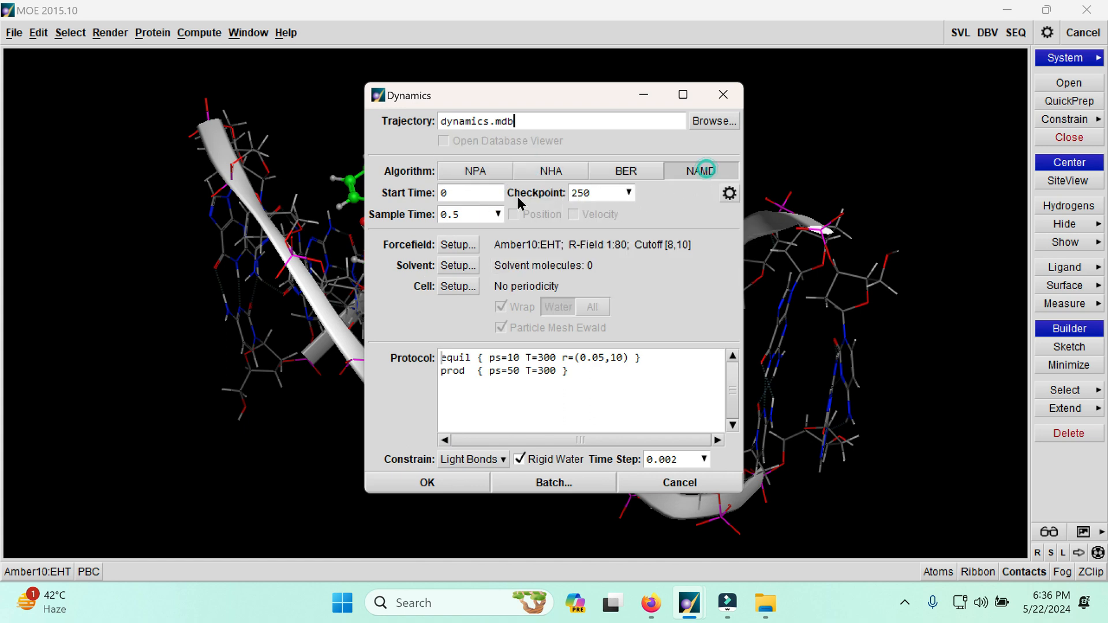
{"action": "left_click", "coordinate": [473, 171]}
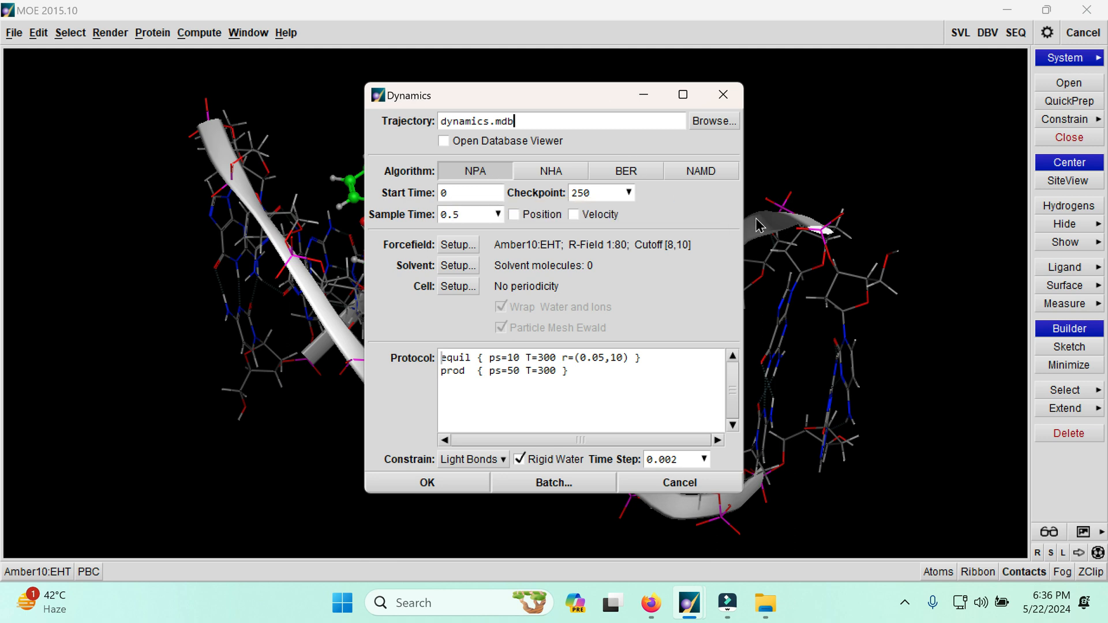
Inspect the NAMD configuration settings without changing them and return the simulation algorithm to NPA
{"action": "left_click", "coordinate": [693, 172]}
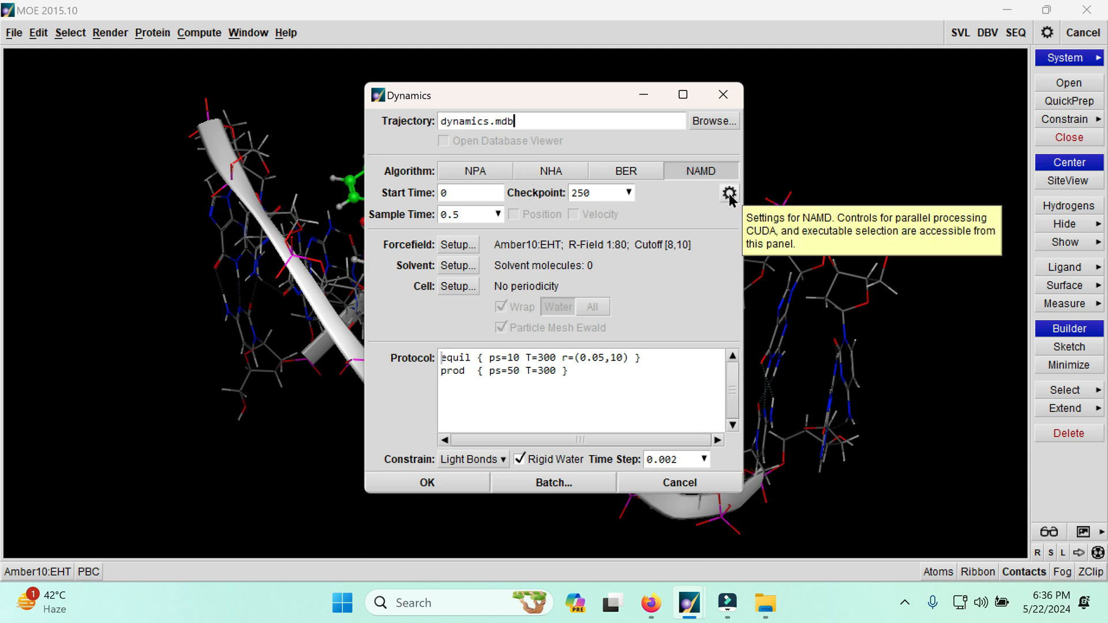
{"action": "left_click", "coordinate": [729, 194]}
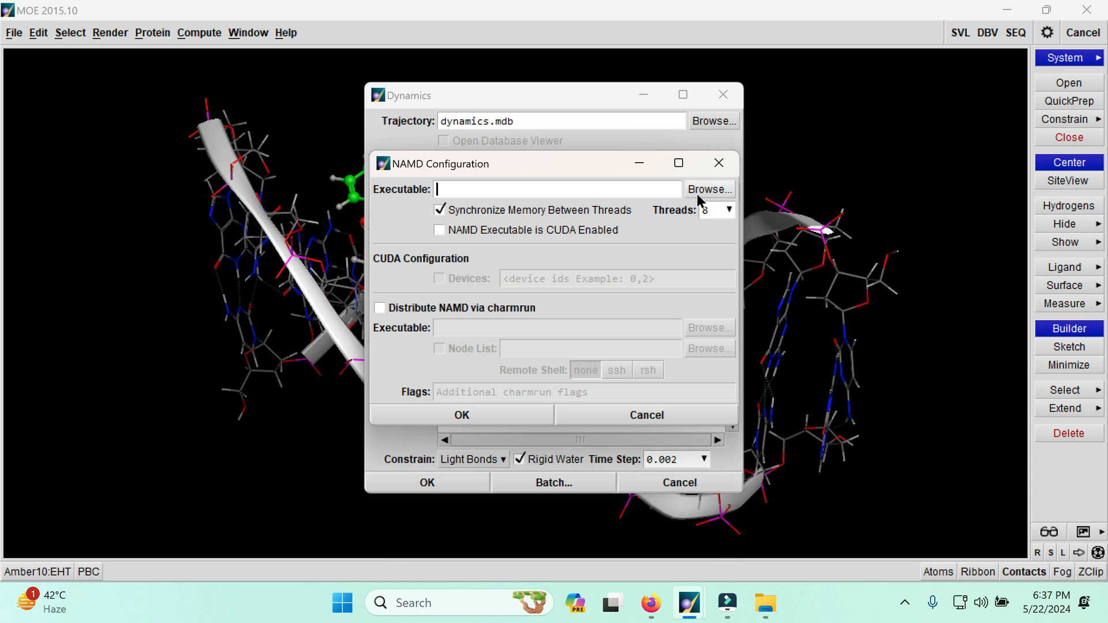
{"action": "left_click", "coordinate": [719, 164]}
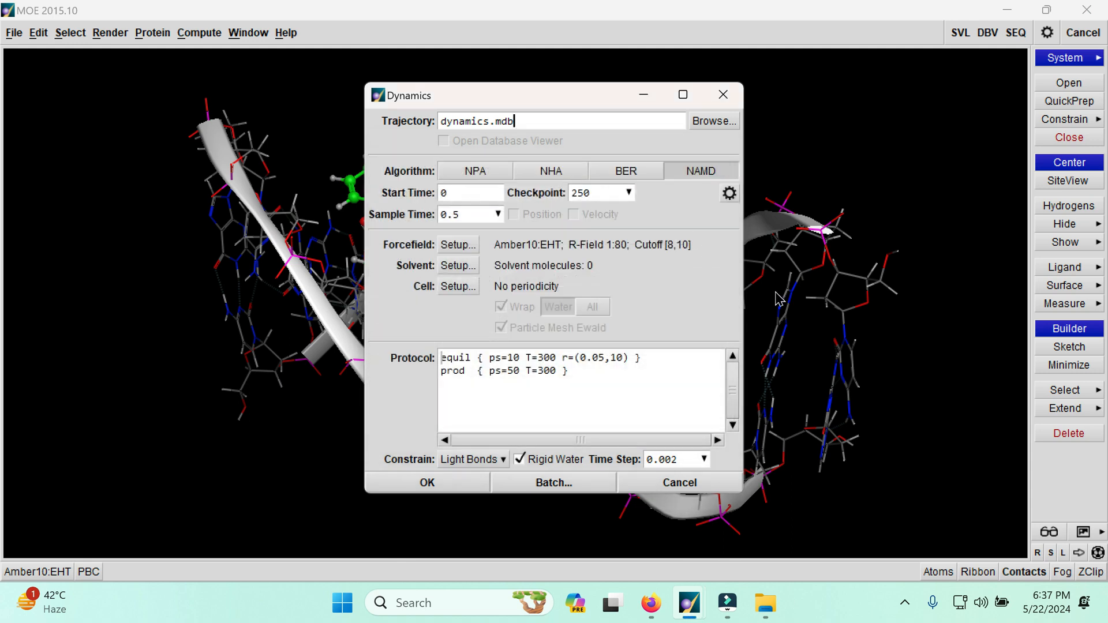
{"action": "left_click", "coordinate": [476, 172]}
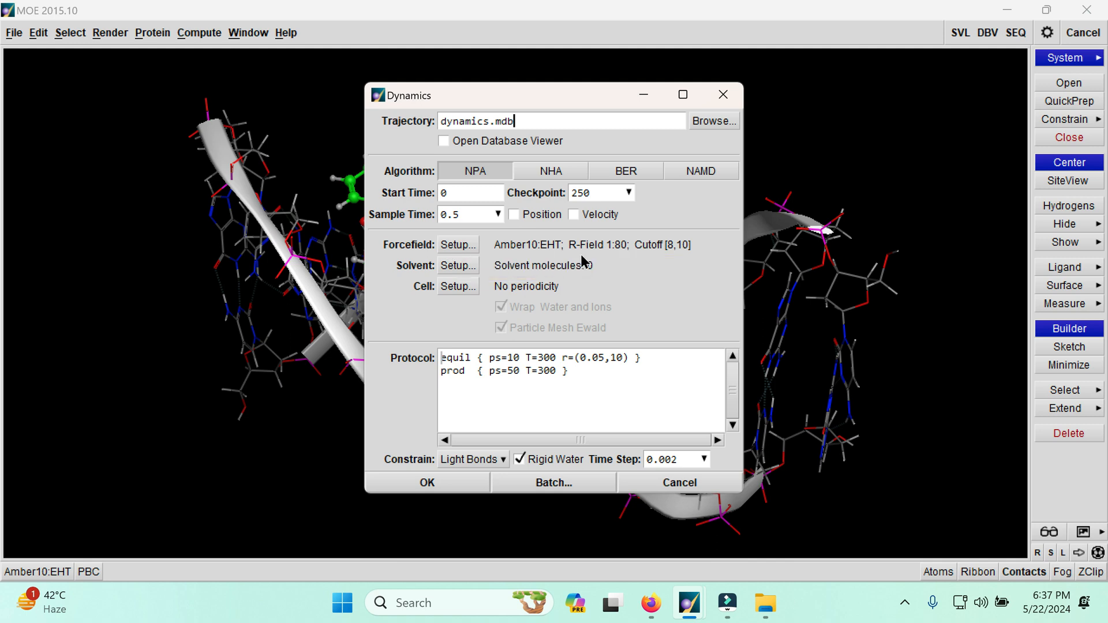
Try the Amber12:EHT forcefield in the potential setup, read its description, and switch back to Amber10:EHT
{"action": "left_click", "coordinate": [460, 247]}
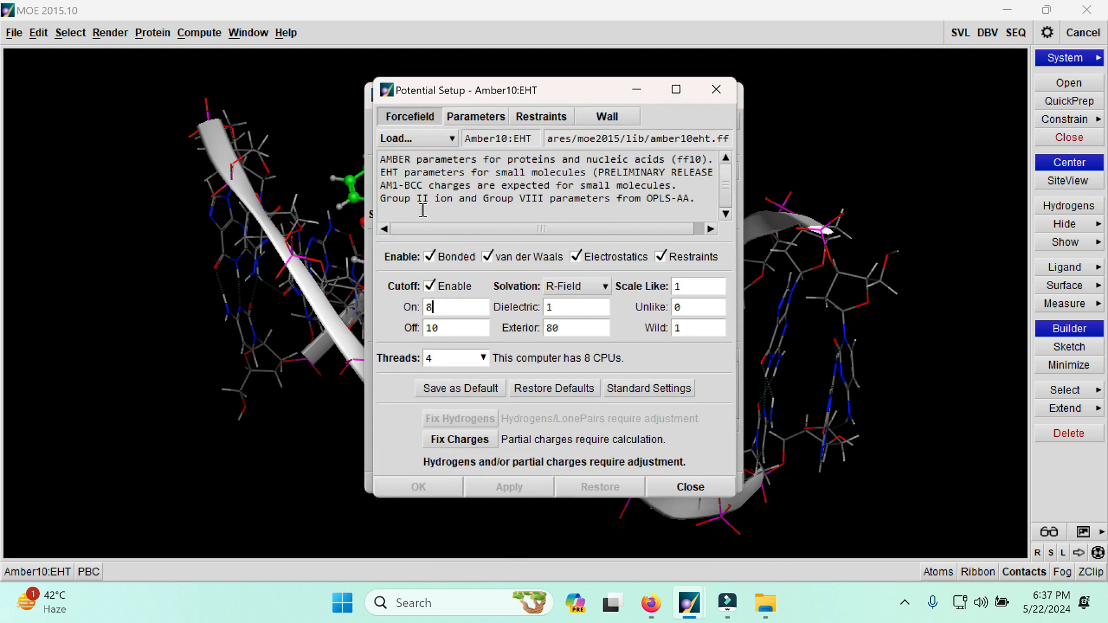
{"action": "left_click", "coordinate": [417, 142]}
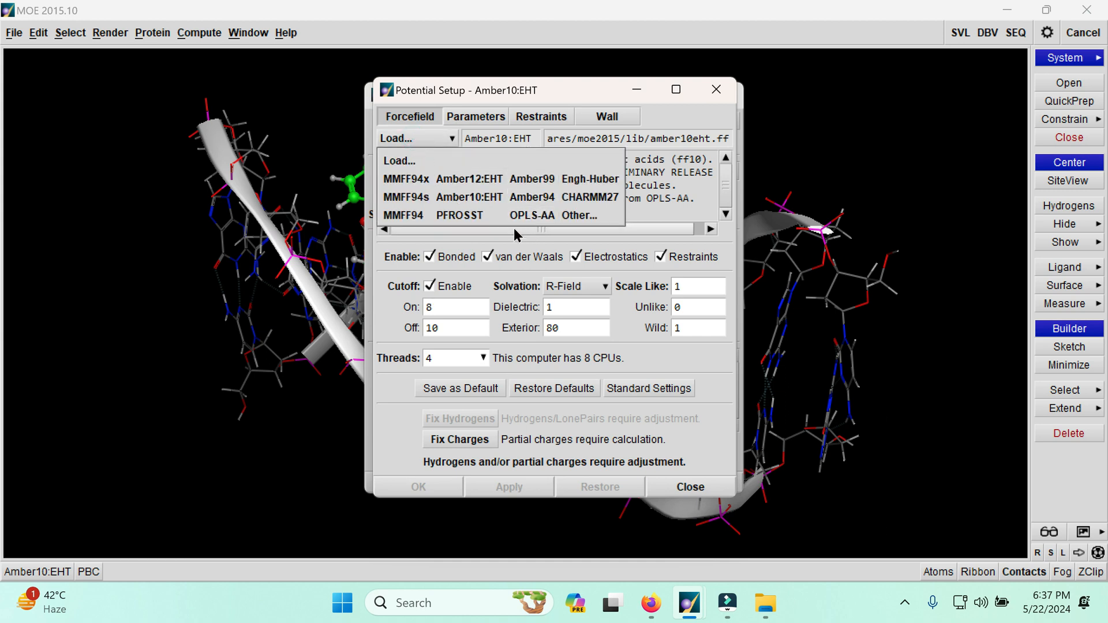
{"action": "left_click", "coordinate": [465, 179]}
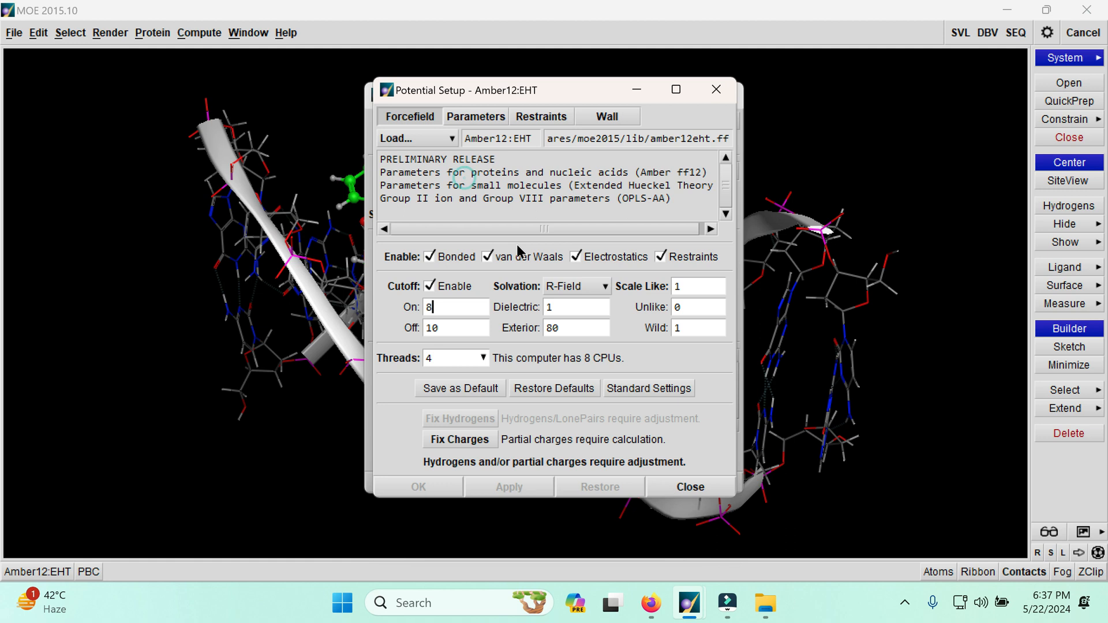
{"action": "left_click_drag", "start_coordinate": [386, 172], "coordinate": [462, 217]}
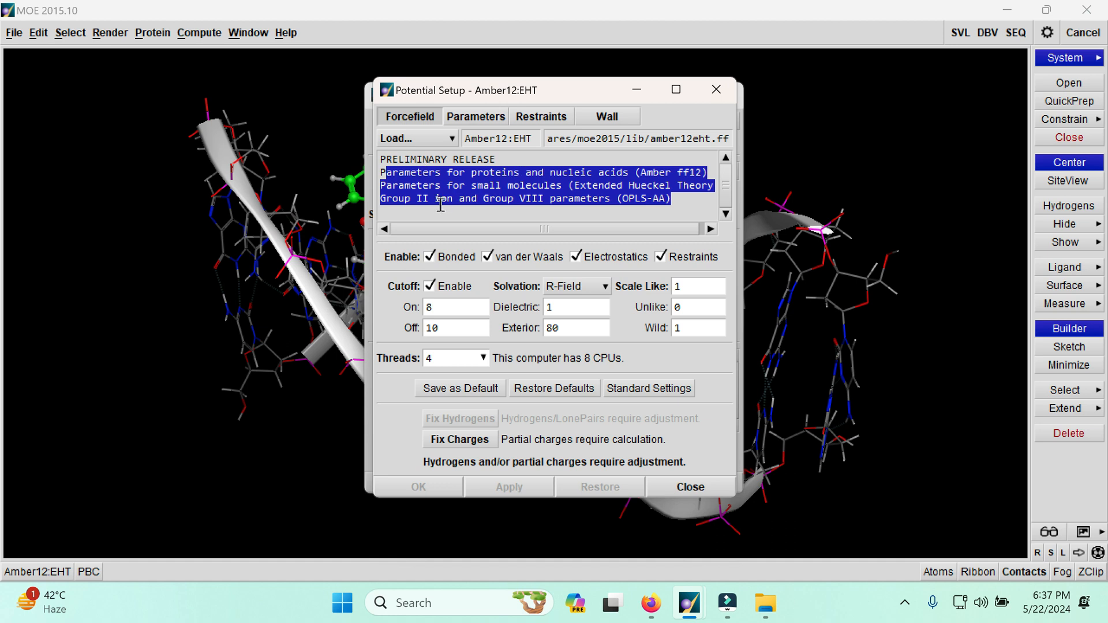
{"action": "left_click", "coordinate": [414, 137]}
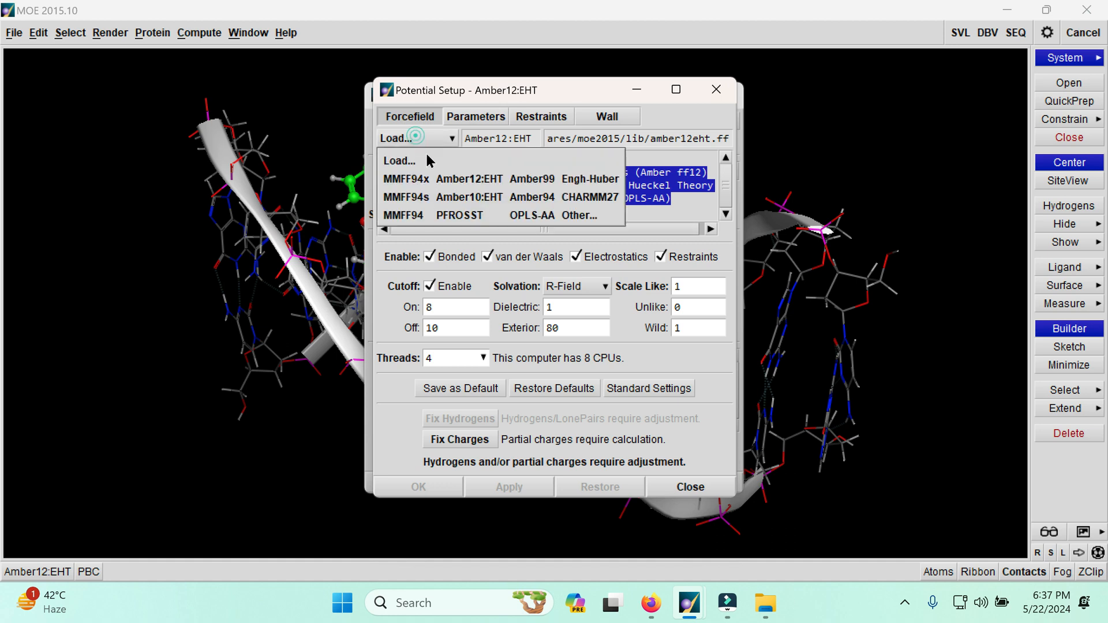
{"action": "left_click", "coordinate": [465, 198]}
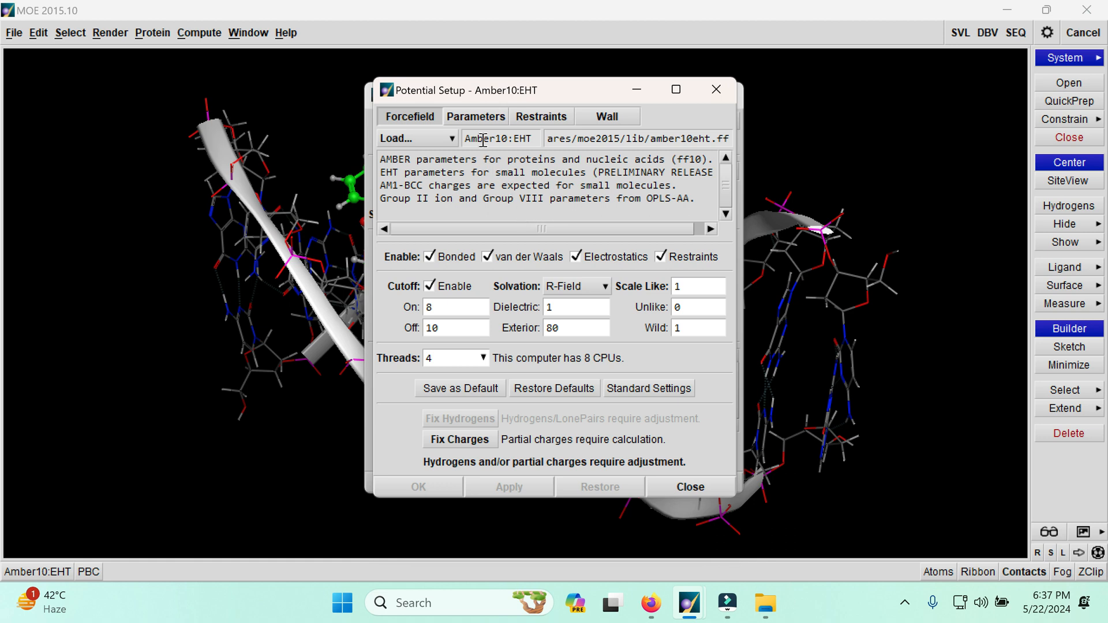
Review the forcefield's parameters, restraints and wall settings, and close the potential setup
{"action": "left_click", "coordinate": [477, 118]}
{"action": "left_click", "coordinate": [534, 113]}
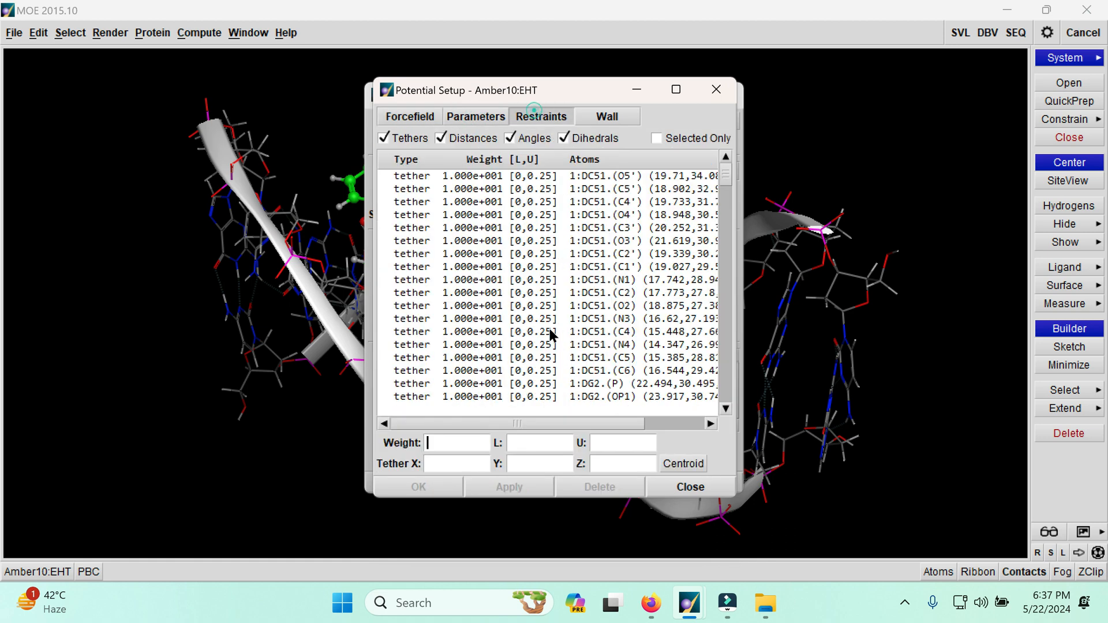
{"action": "left_click", "coordinate": [595, 111]}
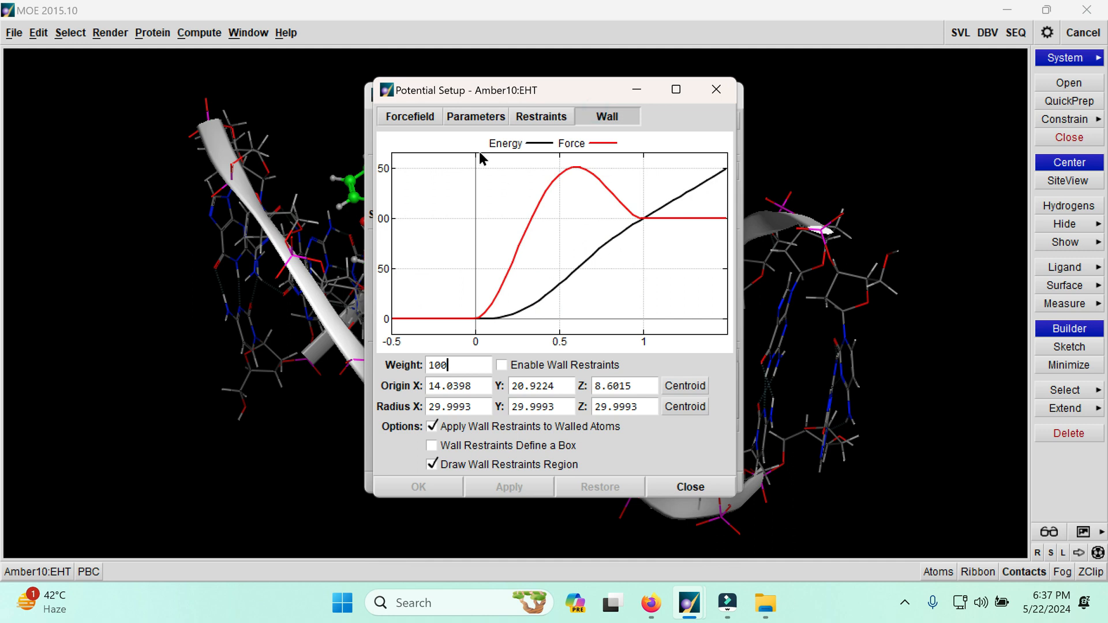
{"action": "left_click", "coordinate": [458, 111]}
{"action": "left_click", "coordinate": [420, 121]}
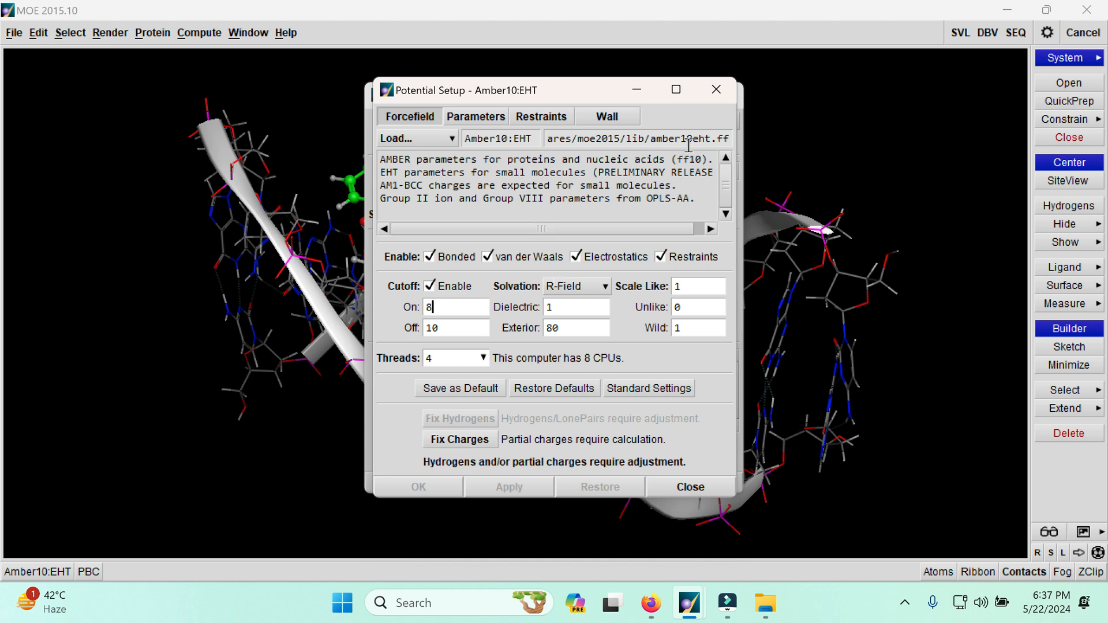
{"action": "left_click", "coordinate": [709, 93]}
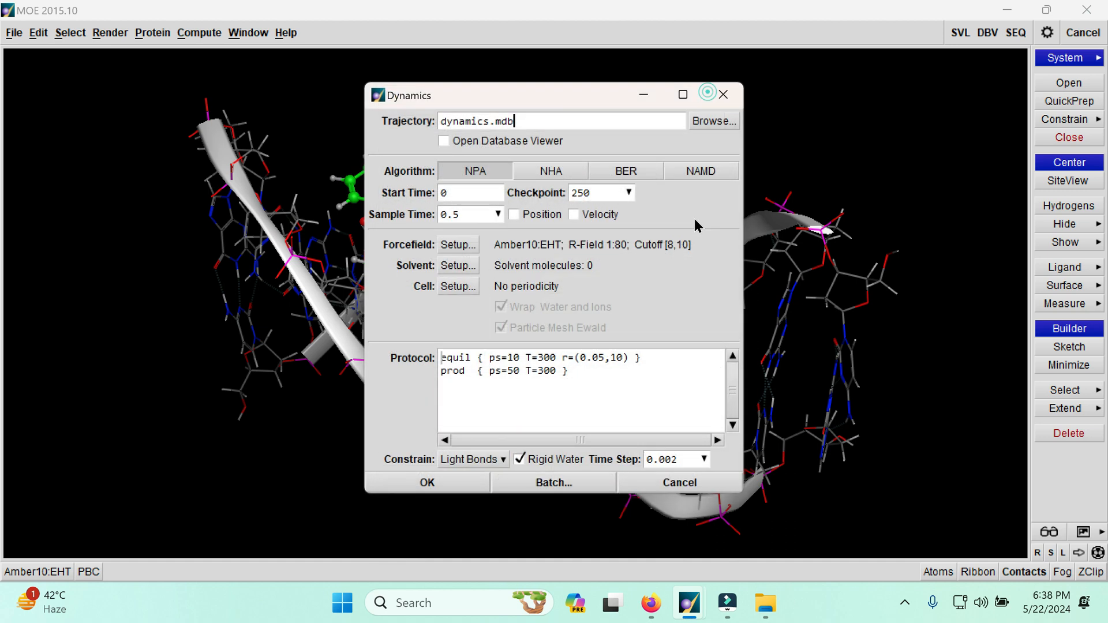
Close the Dynamics setup and run QuickPrep on the DNA–ligand complex with the preset settings
{"action": "left_click", "coordinate": [722, 97]}
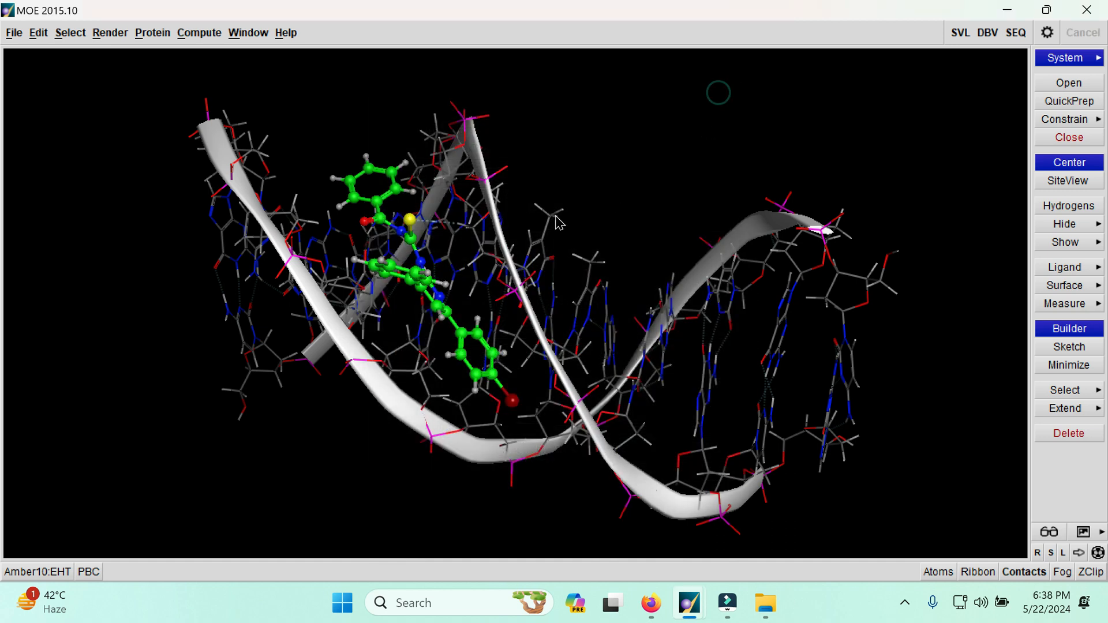
{"action": "left_click", "coordinate": [1066, 109]}
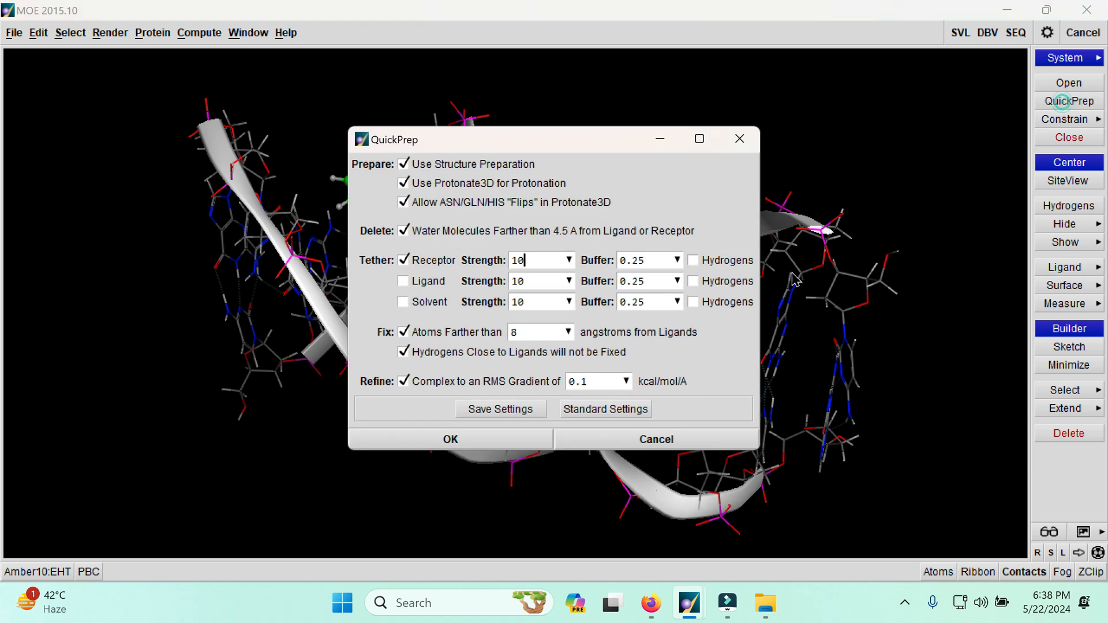
{"action": "left_click", "coordinate": [464, 431]}
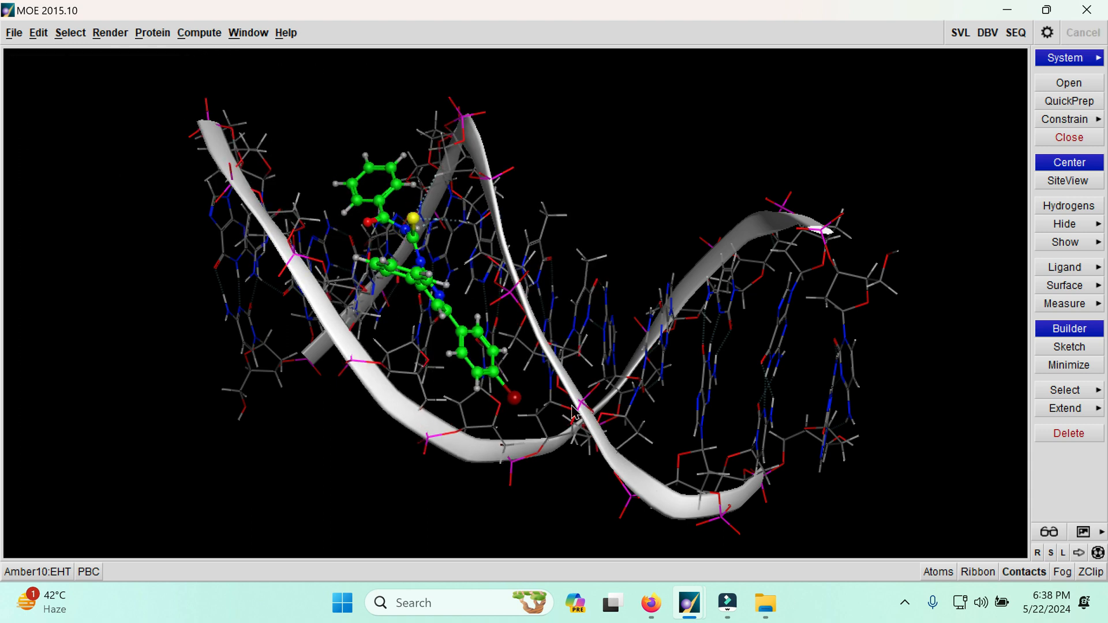
Open the Dynamics simulation setup for the prepared DNA–ligand complex
{"action": "left_click", "coordinate": [200, 36]}
{"action": "left_click", "coordinate": [229, 330]}
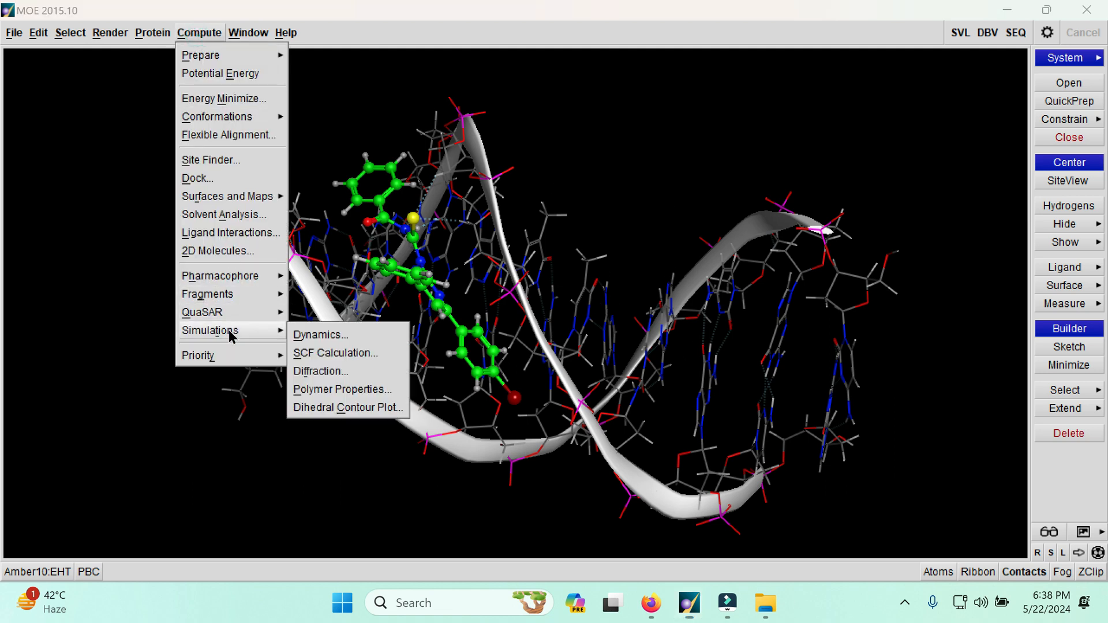
{"action": "left_click", "coordinate": [331, 337]}
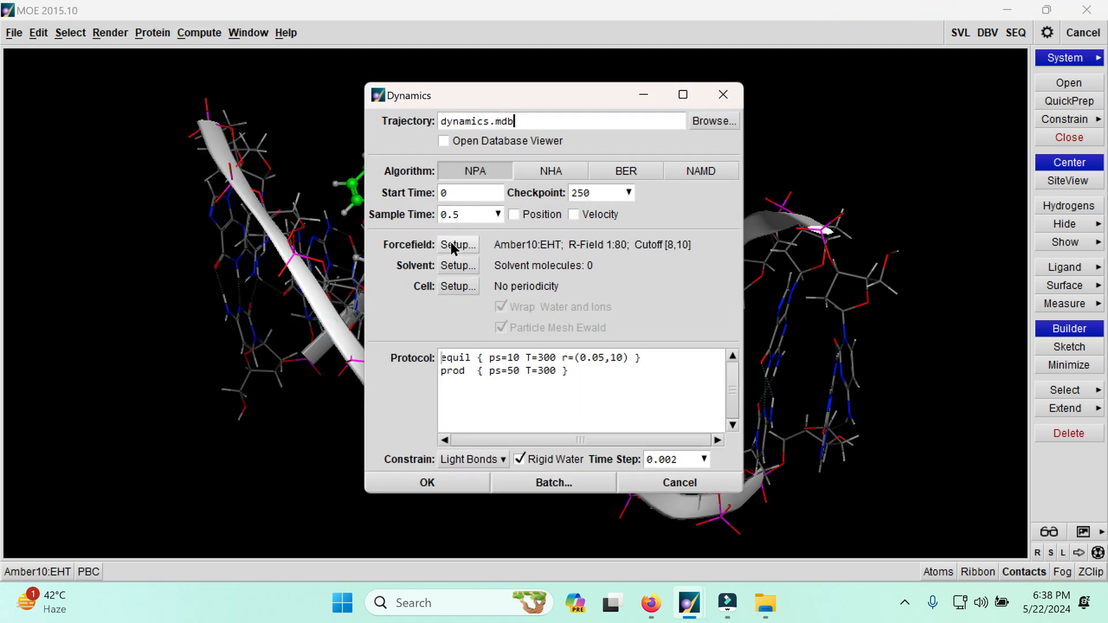
Check the prepared complex's Amber10:EHT potential setup, including its parameters, restraints and wall settings, and close it
{"action": "left_click", "coordinate": [453, 245]}
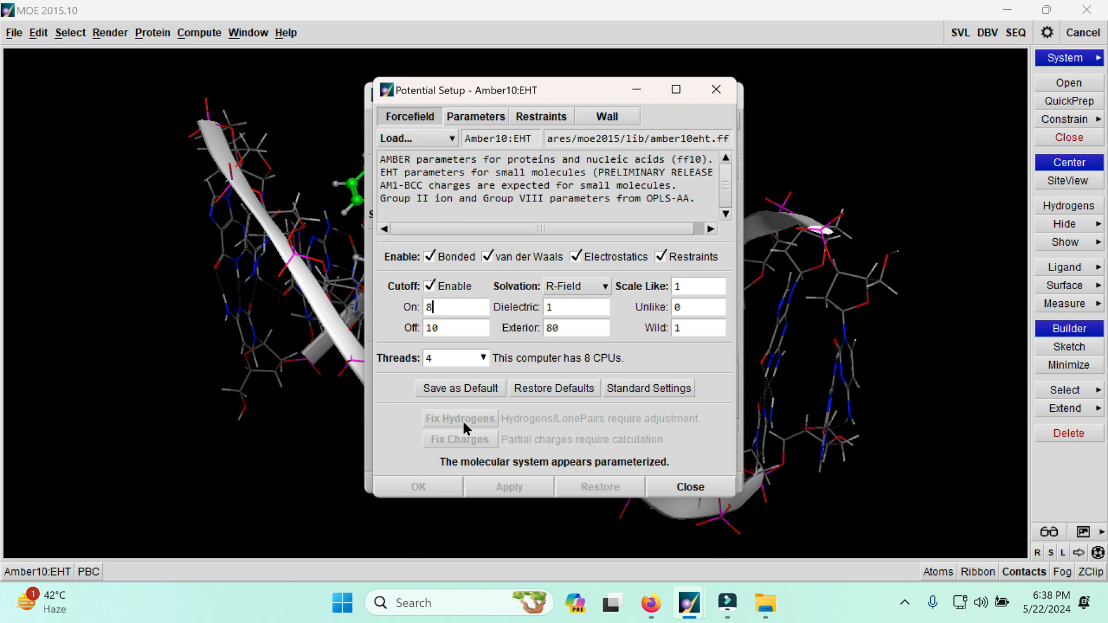
{"action": "left_click", "coordinate": [478, 118]}
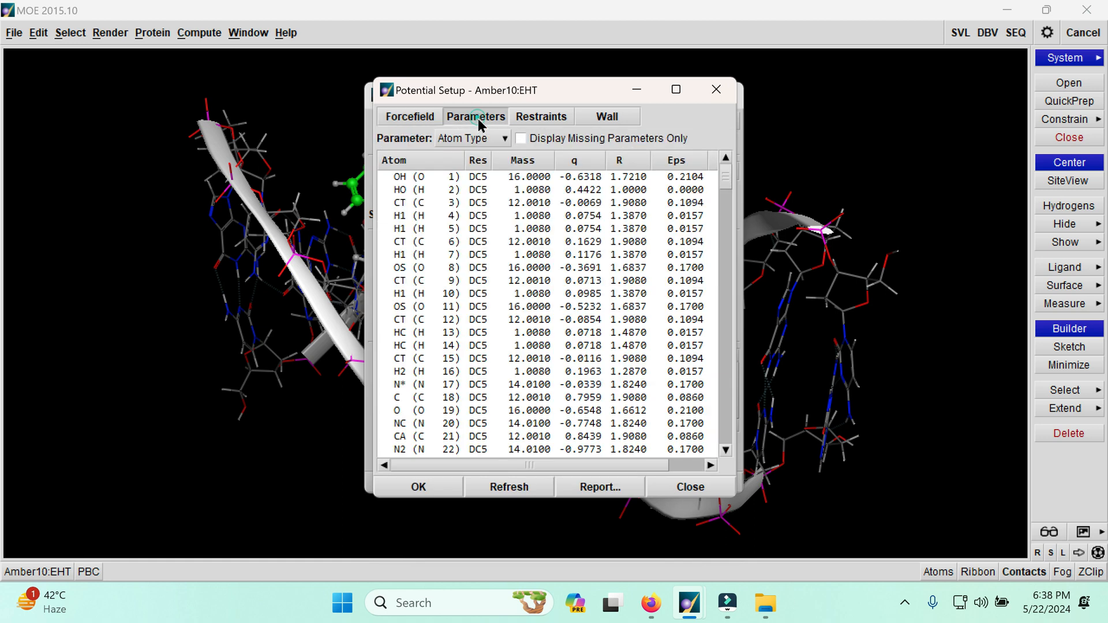
{"action": "left_click", "coordinate": [534, 116]}
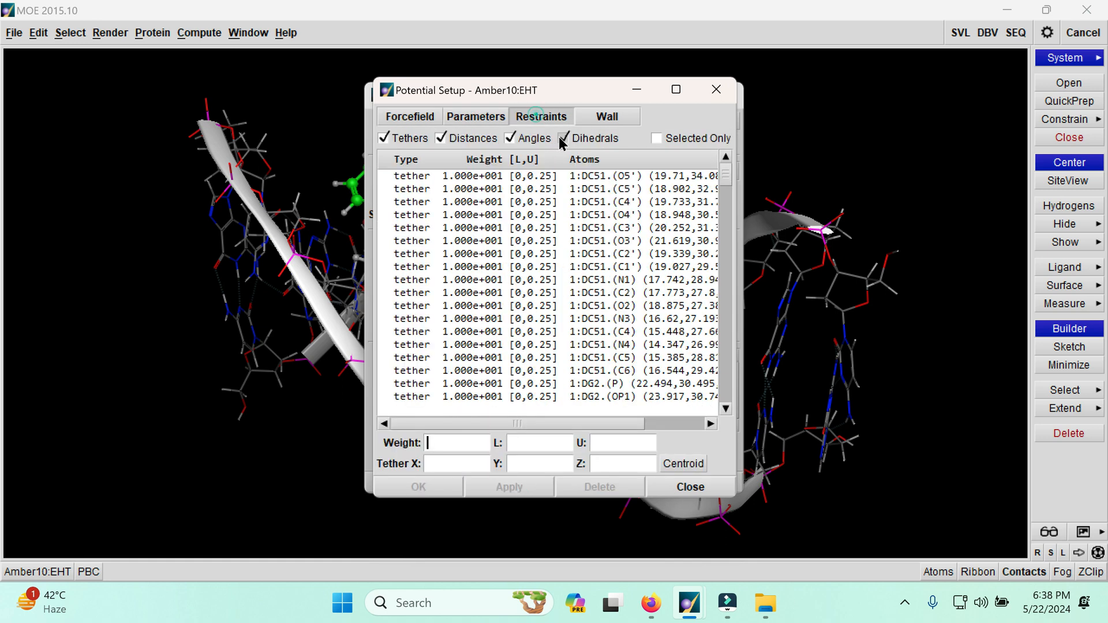
{"action": "left_click", "coordinate": [599, 118]}
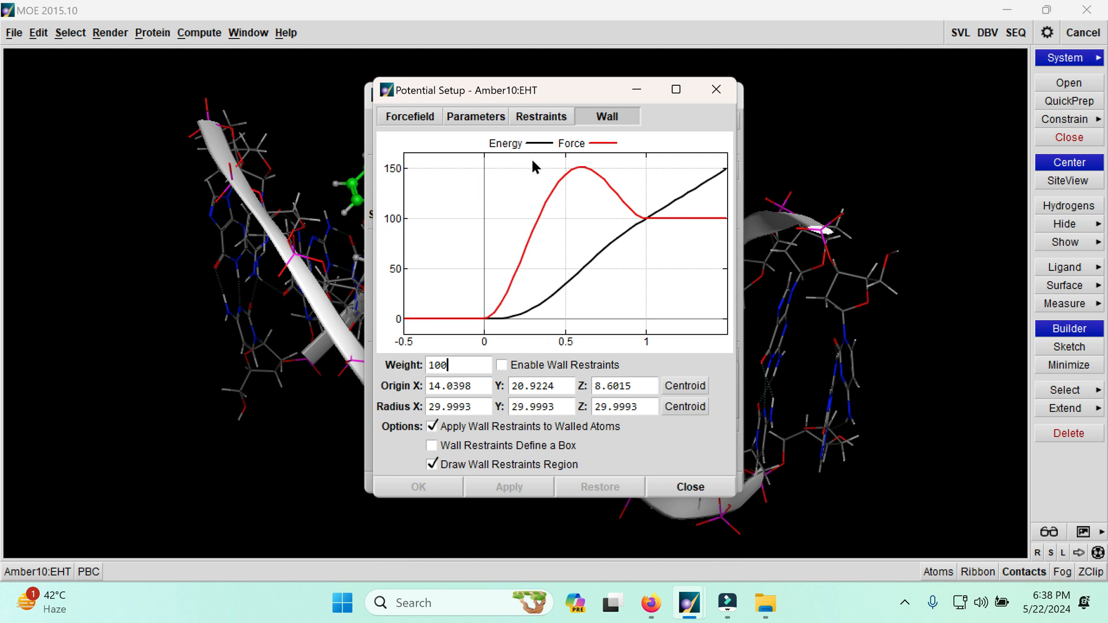
{"action": "left_click", "coordinate": [410, 116]}
{"action": "left_click", "coordinate": [676, 485]}
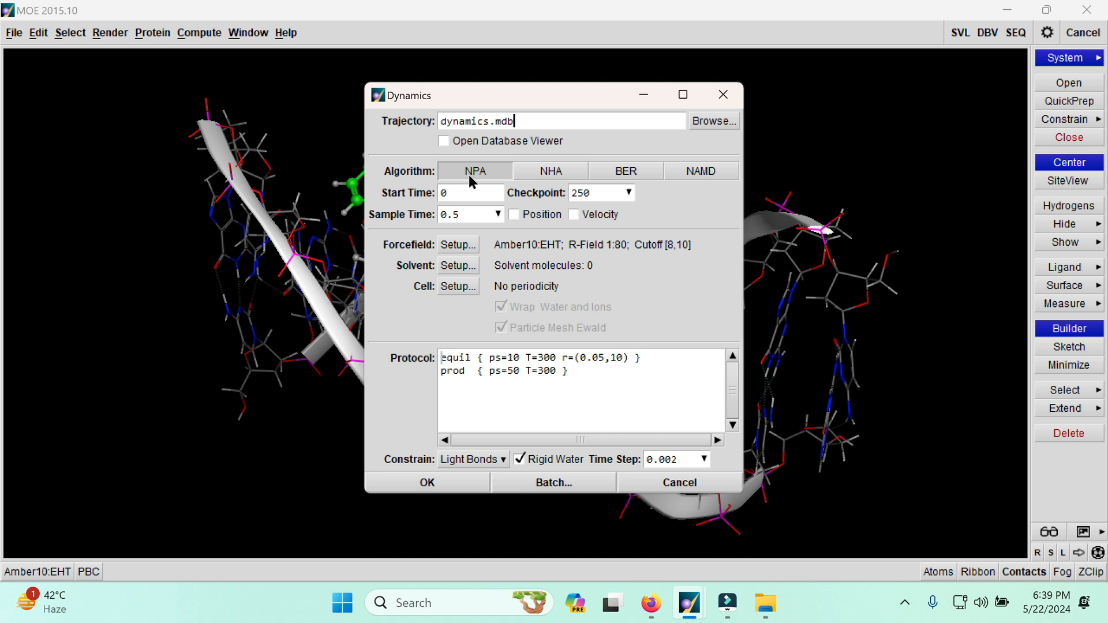
Solvate the complex with a spherical water droplet using a margin of 6, and move the Dynamics window aside to view the structure
{"action": "left_click", "coordinate": [458, 268]}
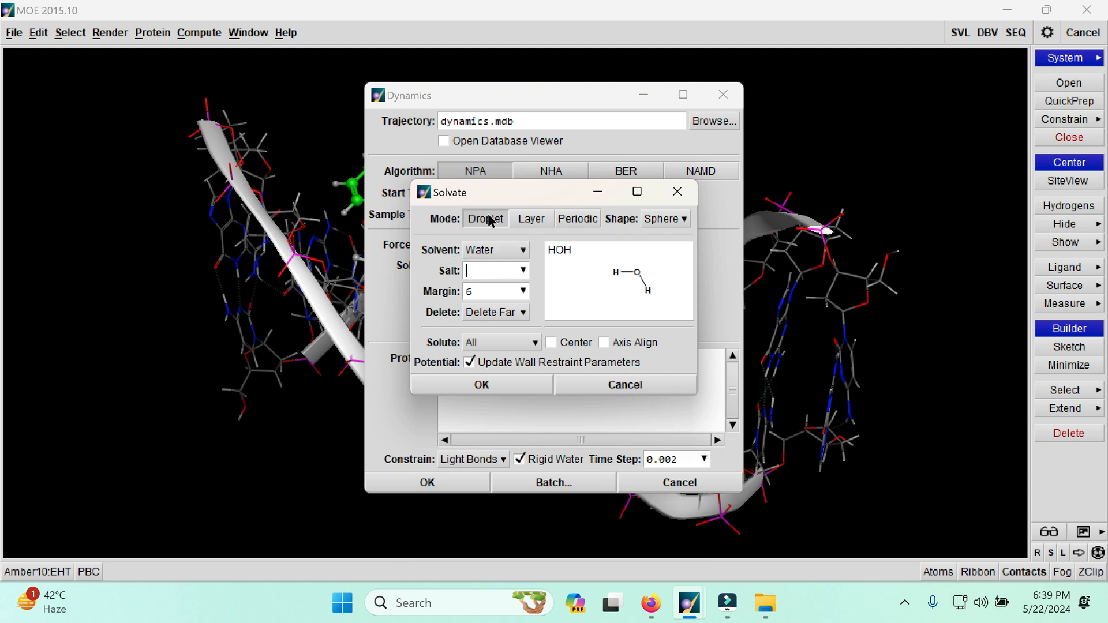
{"action": "left_click", "coordinate": [671, 225]}
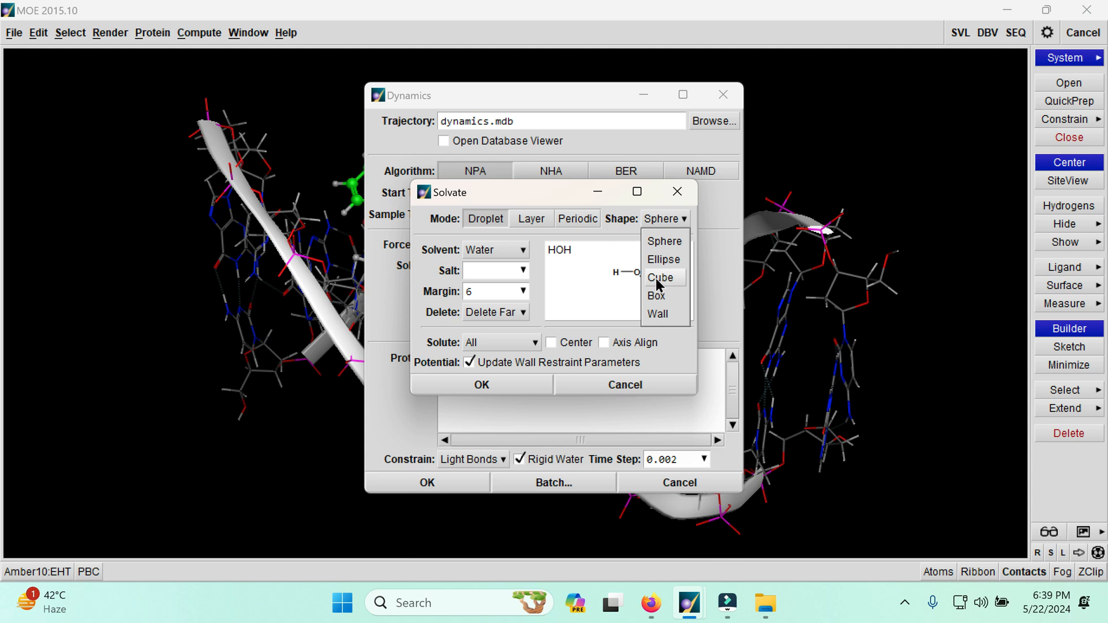
{"action": "left_click", "coordinate": [539, 189]}
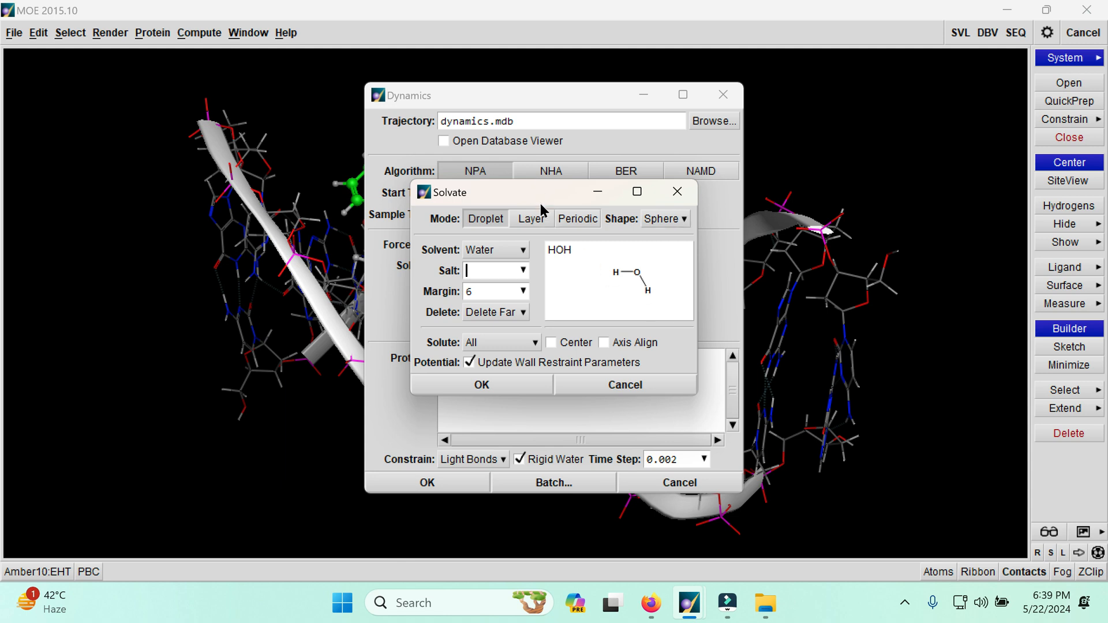
{"action": "left_click", "coordinate": [522, 270]}
{"action": "left_click", "coordinate": [518, 293]}
{"action": "left_click", "coordinate": [510, 384]}
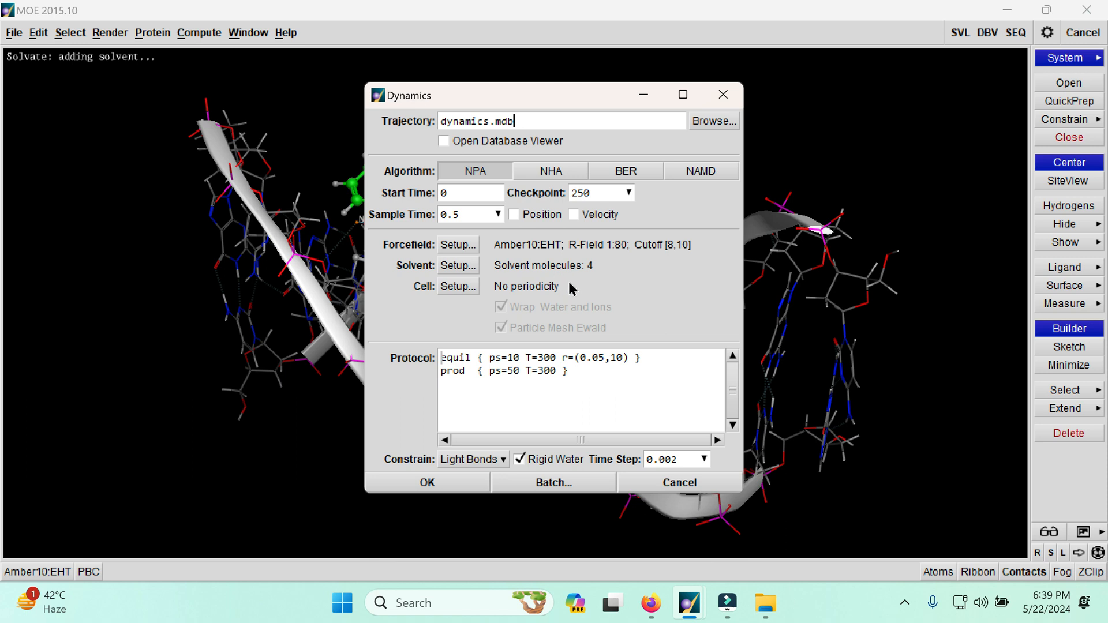
{"action": "left_click_drag", "start_coordinate": [448, 93], "coordinate": [920, 91]}
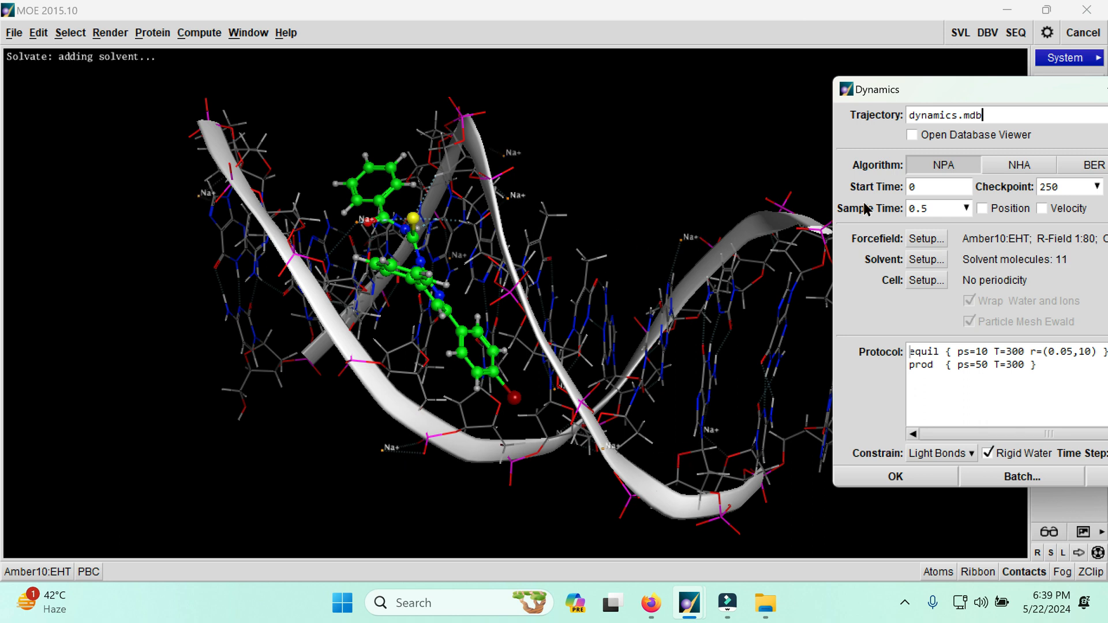
{"action": "left_click_drag", "start_coordinate": [917, 91], "coordinate": [650, 82]}
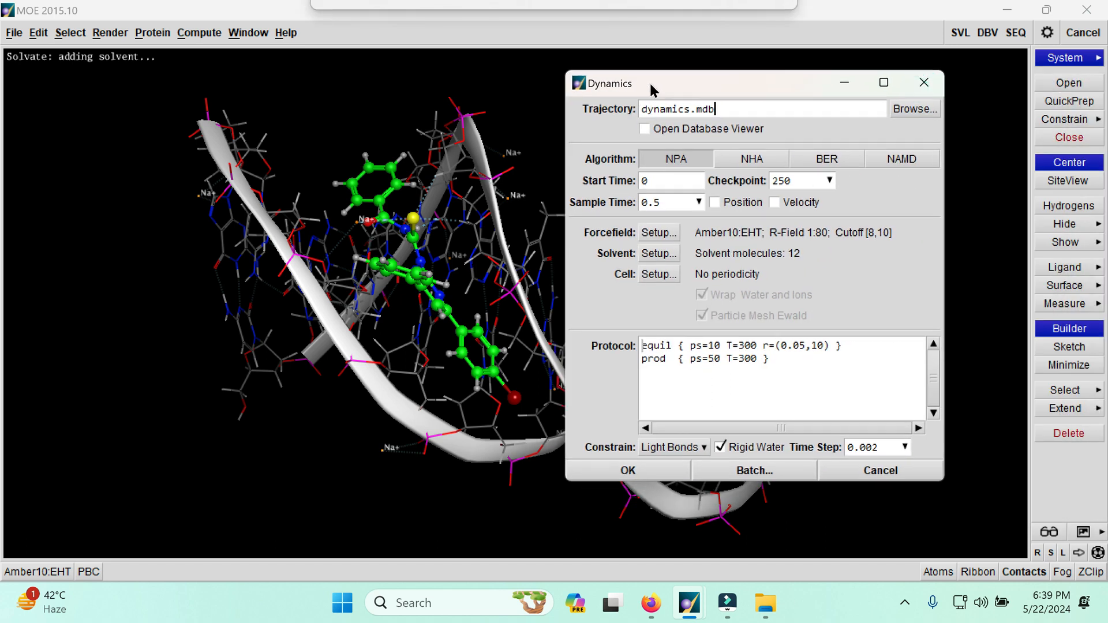
{"action": "left_click_drag", "start_coordinate": [636, 83], "coordinate": [610, 80]}
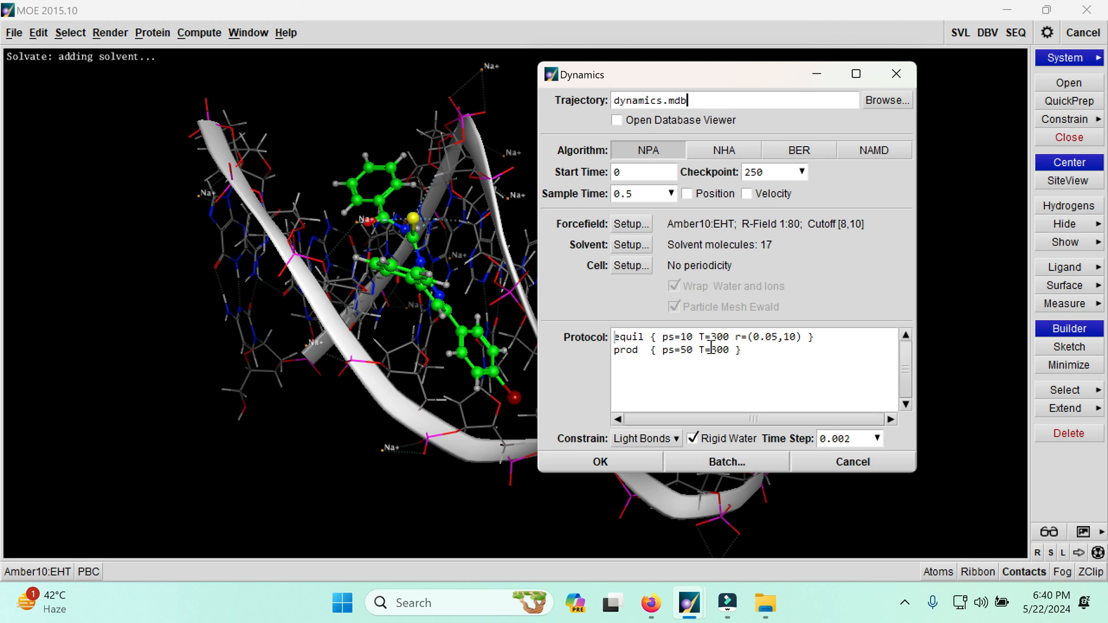
Set the simulation protocol's equilibration time to 100 ps and its production time to 500 ps
{"action": "left_click_drag", "start_coordinate": [821, 335], "coordinate": [598, 329]}
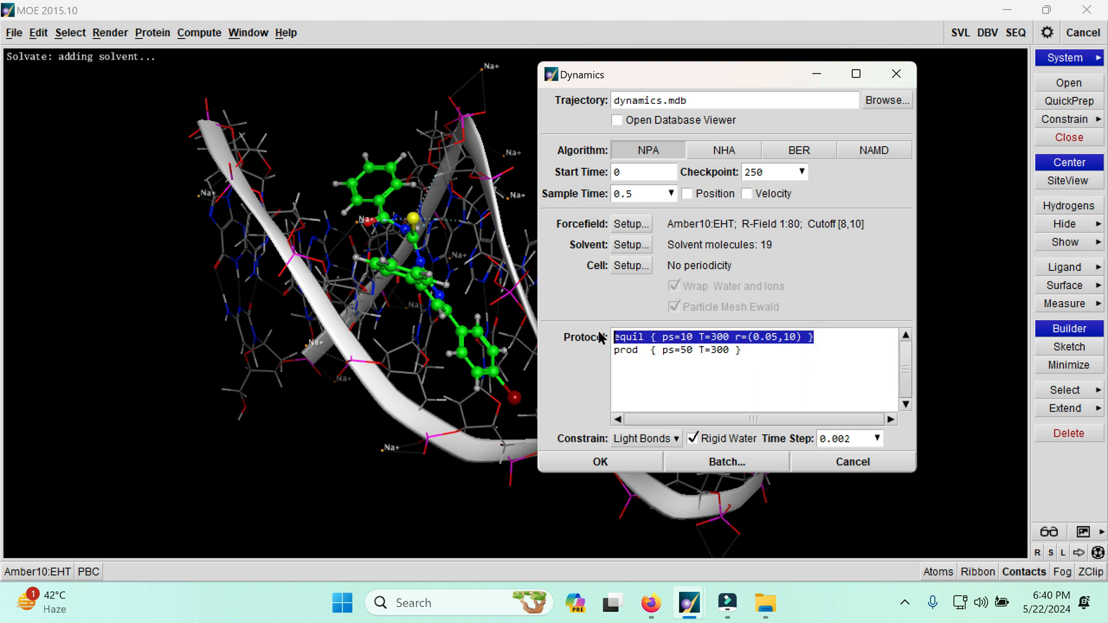
{"action": "left_click", "coordinate": [815, 365]}
{"action": "left_click", "coordinate": [693, 337]}
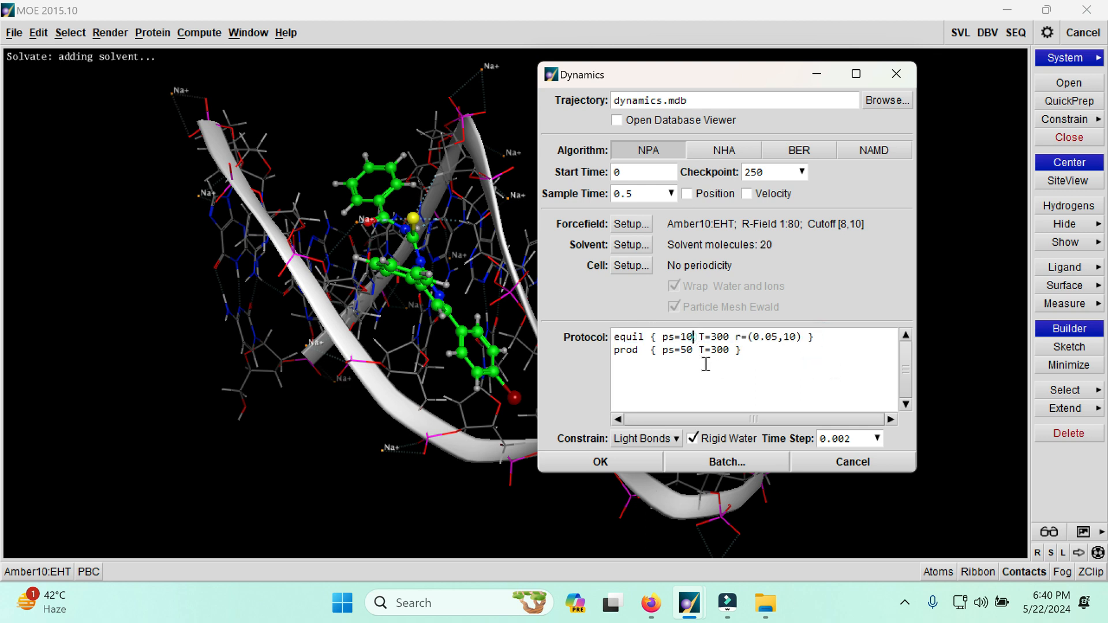
{"action": "type", "text": "0"}
{"action": "left_click", "coordinate": [694, 351]}
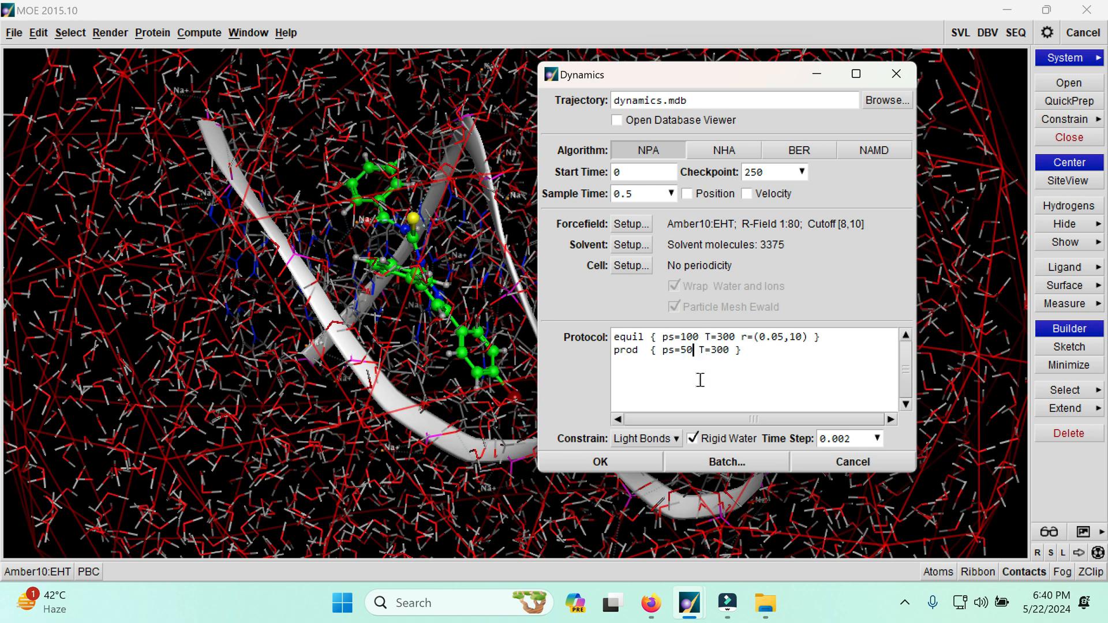
{"action": "type", "text": "0"}
Examine the protocol's equil and prod lines, including their time, temperature and r parameters
{"action": "triple_click", "coordinate": [827, 338]}
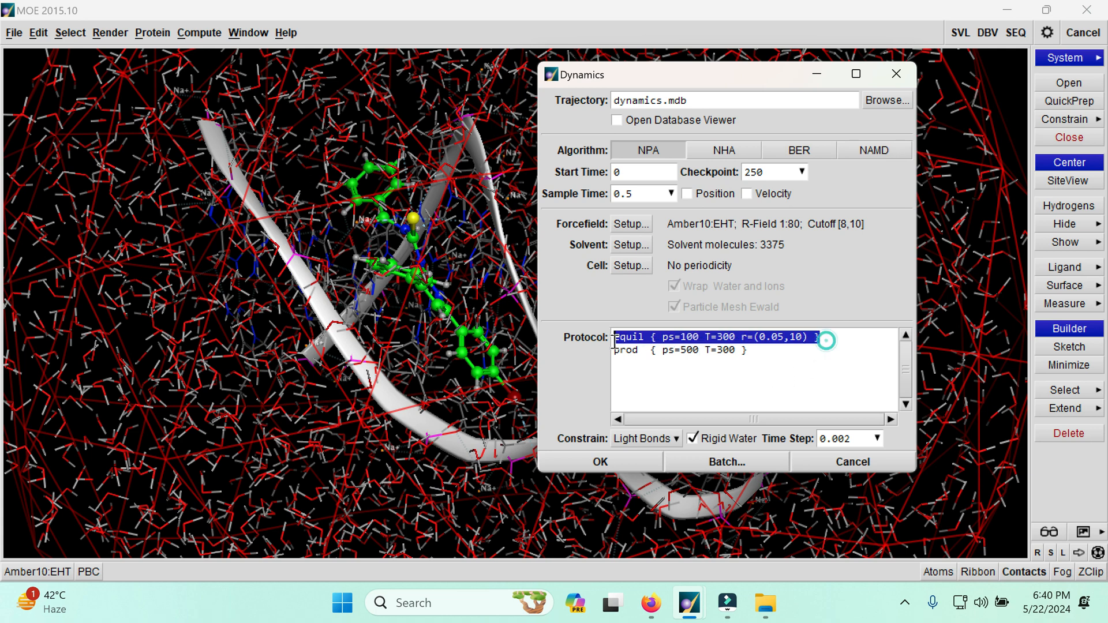
{"action": "left_click", "coordinate": [656, 369]}
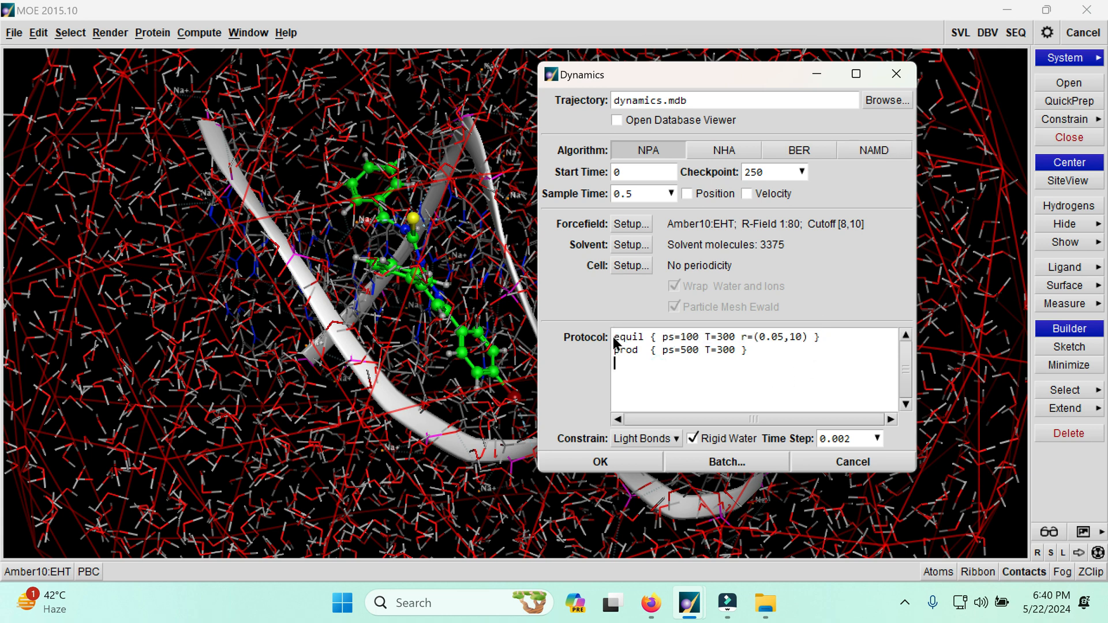
{"action": "left_click_drag", "start_coordinate": [613, 337], "coordinate": [826, 337]}
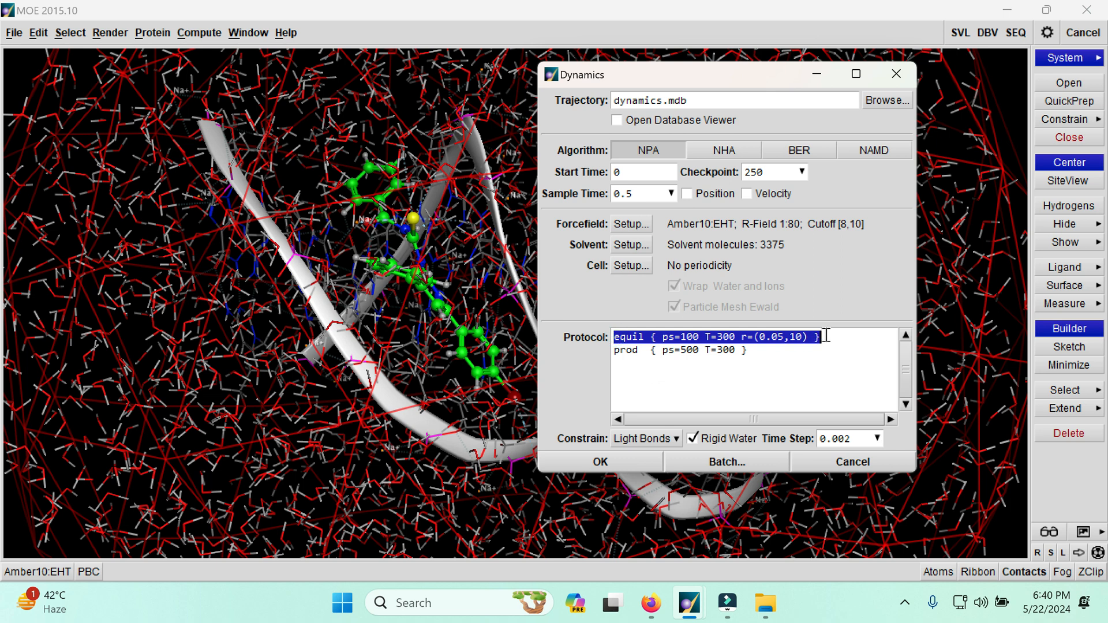
{"action": "left_click", "coordinate": [698, 375]}
{"action": "double_click", "coordinate": [668, 337]}
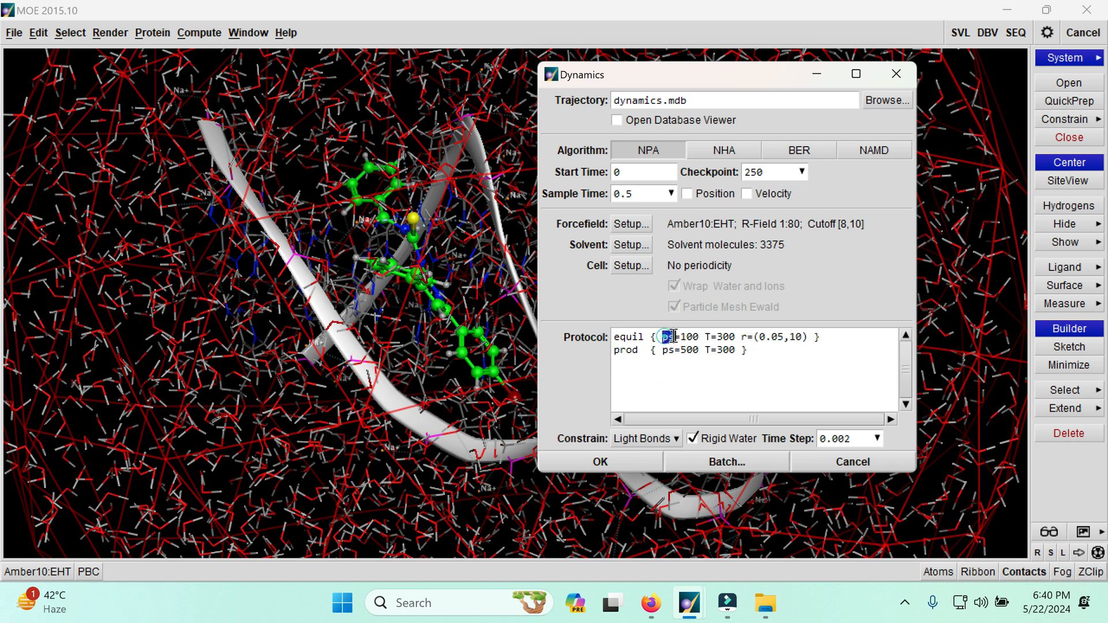
{"action": "left_click_drag", "start_coordinate": [698, 337], "coordinate": [656, 335]}
{"action": "left_click", "coordinate": [781, 382]}
{"action": "left_click_drag", "start_coordinate": [739, 338], "coordinate": [705, 336]}
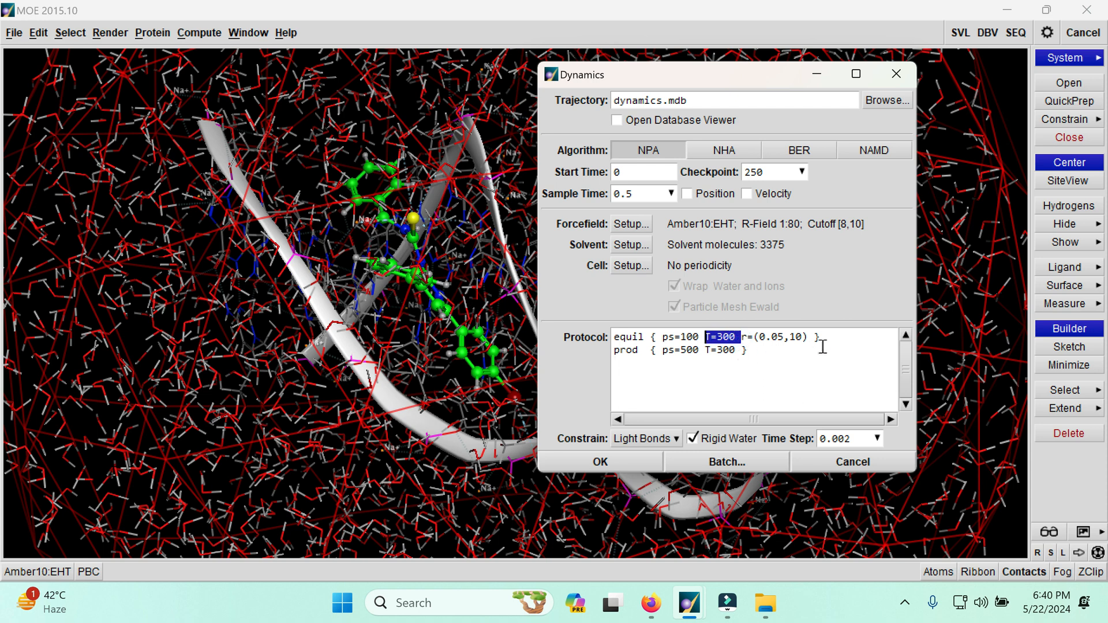
{"action": "left_click_drag", "start_coordinate": [784, 339], "coordinate": [759, 338]}
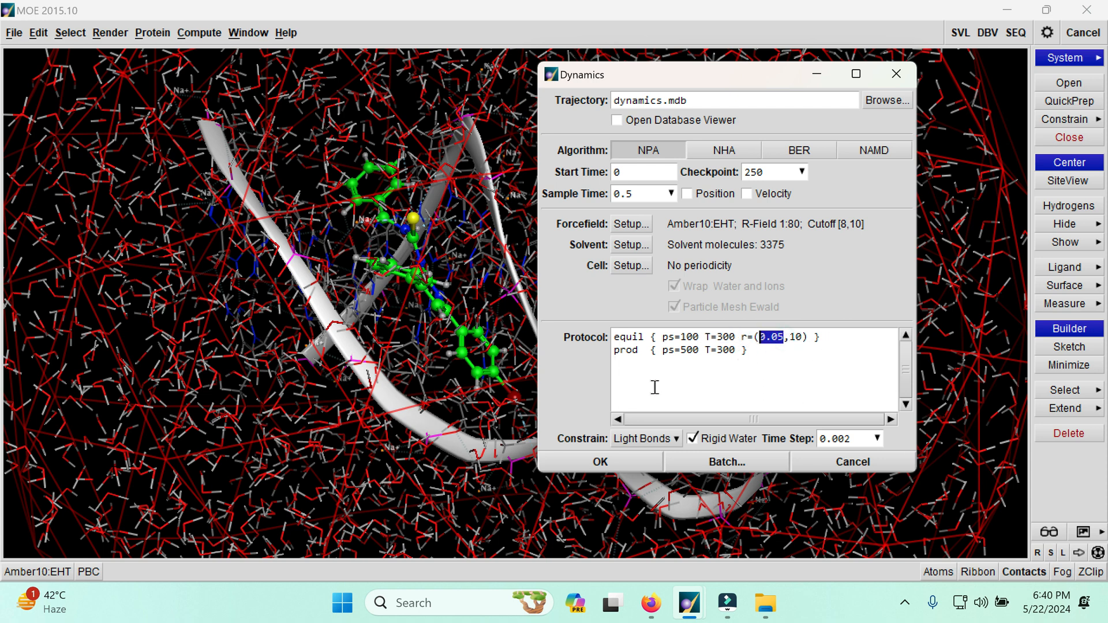
{"action": "left_click_drag", "start_coordinate": [645, 351], "coordinate": [613, 350]}
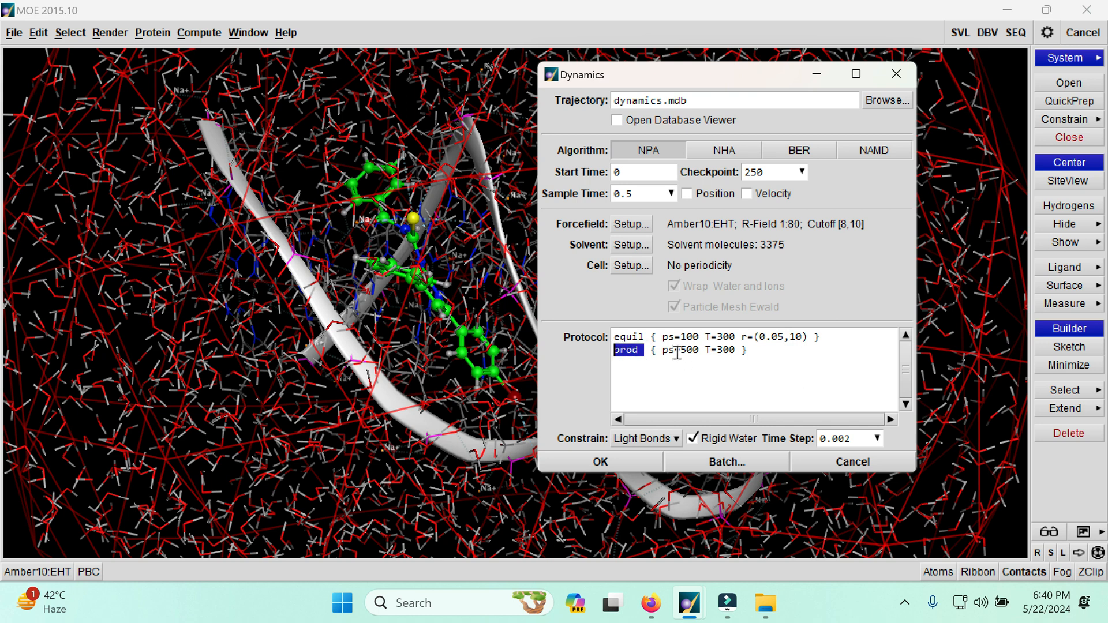
{"action": "mouse_move", "coordinate": [677, 352]}
{"action": "left_mouse_down"}
{"action": "mouse_move", "coordinate": [705, 351]}
{"action": "mouse_move", "coordinate": [669, 351]}
{"action": "left_mouse_up"}
Set the protocol to 10 ps of equilibration and 50 ps of production, and try to start the simulation
{"action": "left_click", "coordinate": [699, 336]}
{"action": "key", "text": "BackSpace"}
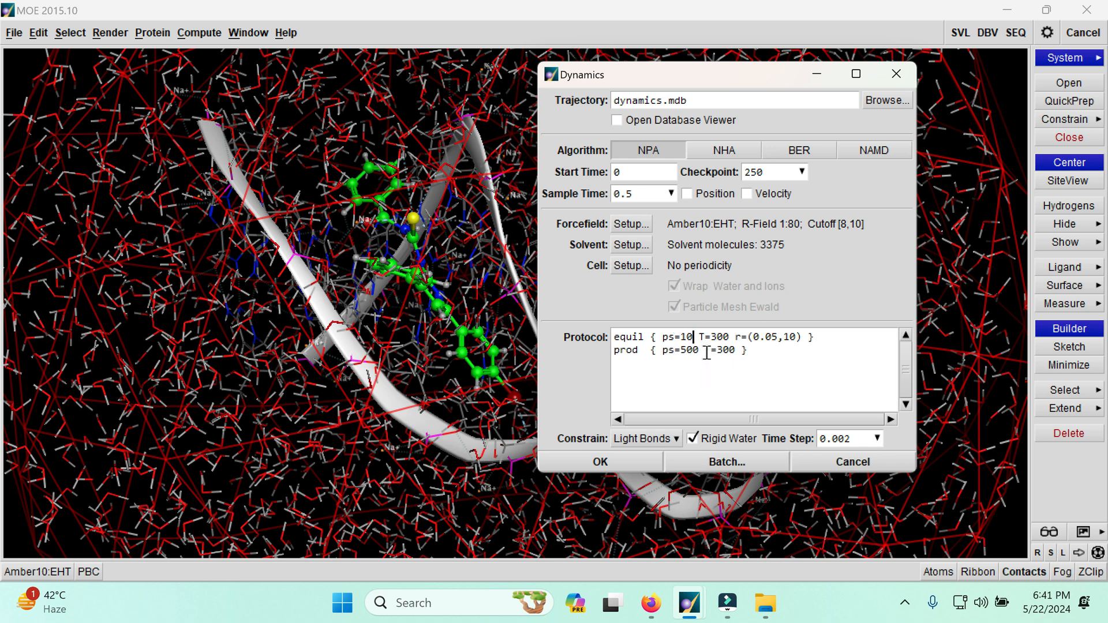
{"action": "left_click", "coordinate": [699, 349]}
{"action": "key", "text": "BackSpace"}
{"action": "left_click", "coordinate": [602, 461]}
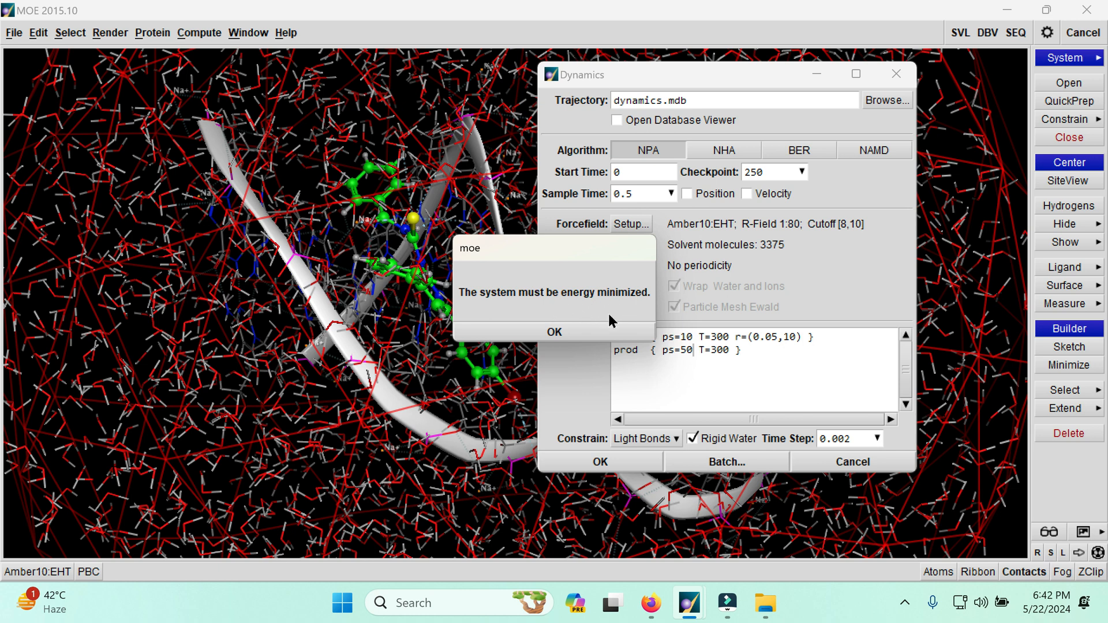
{"action": "left_click", "coordinate": [555, 332]}
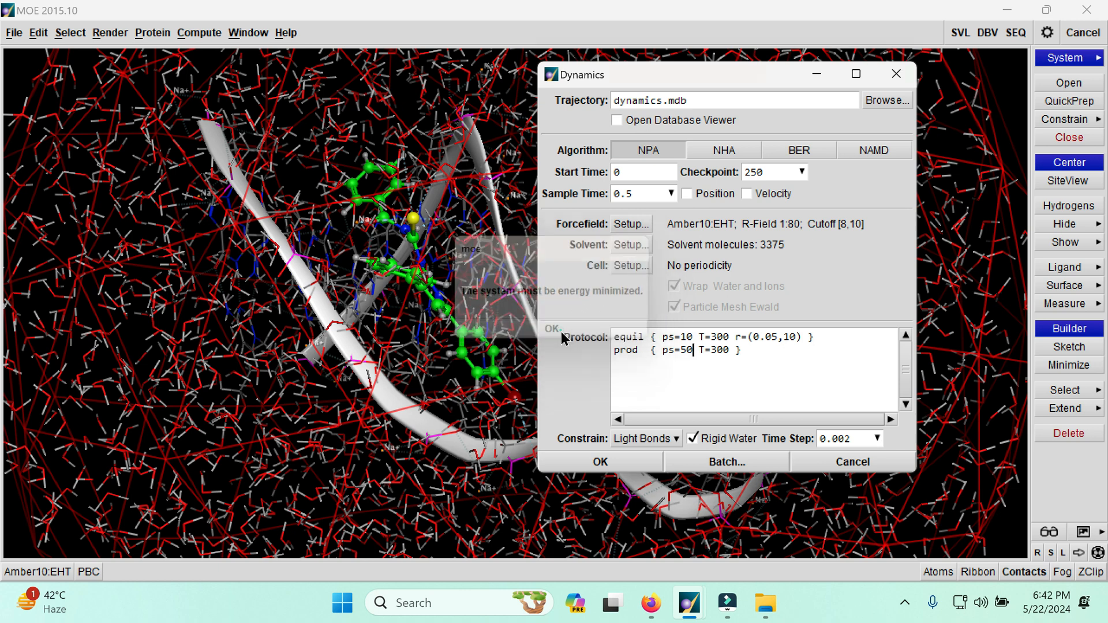
Energy-minimize all atoms of the solvated system with Amber10:EHT, rigid water molecules and a gradient of 0.1 RMS kcal/mol/A^2
{"action": "left_click", "coordinate": [820, 76]}
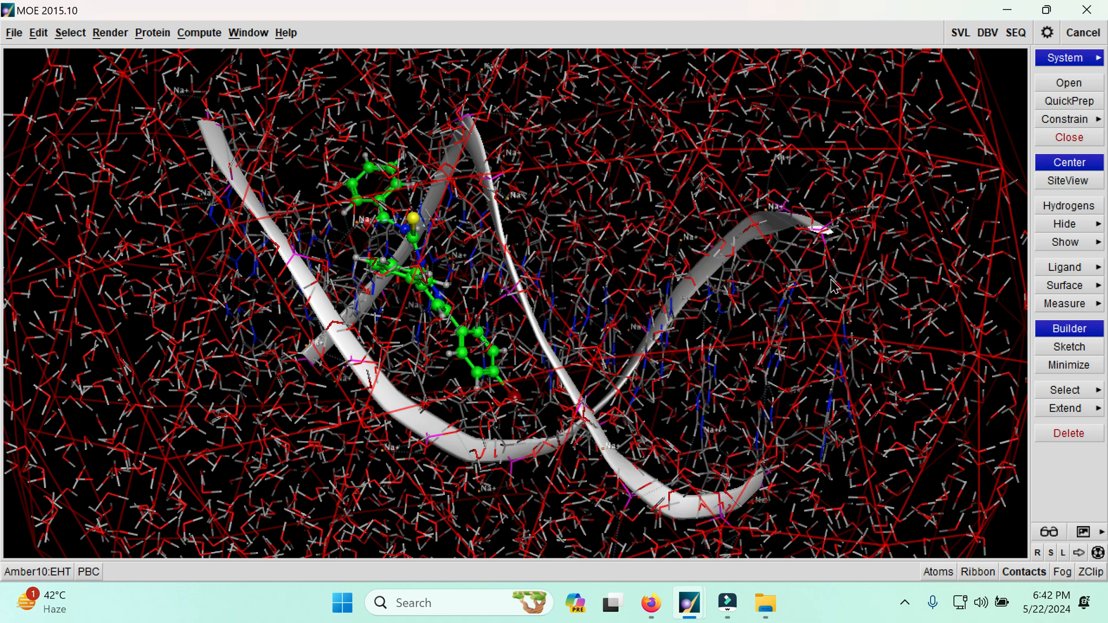
{"action": "scroll", "coordinate": [702, 284], "scroll_direction": "down", "scroll_amount": 10}
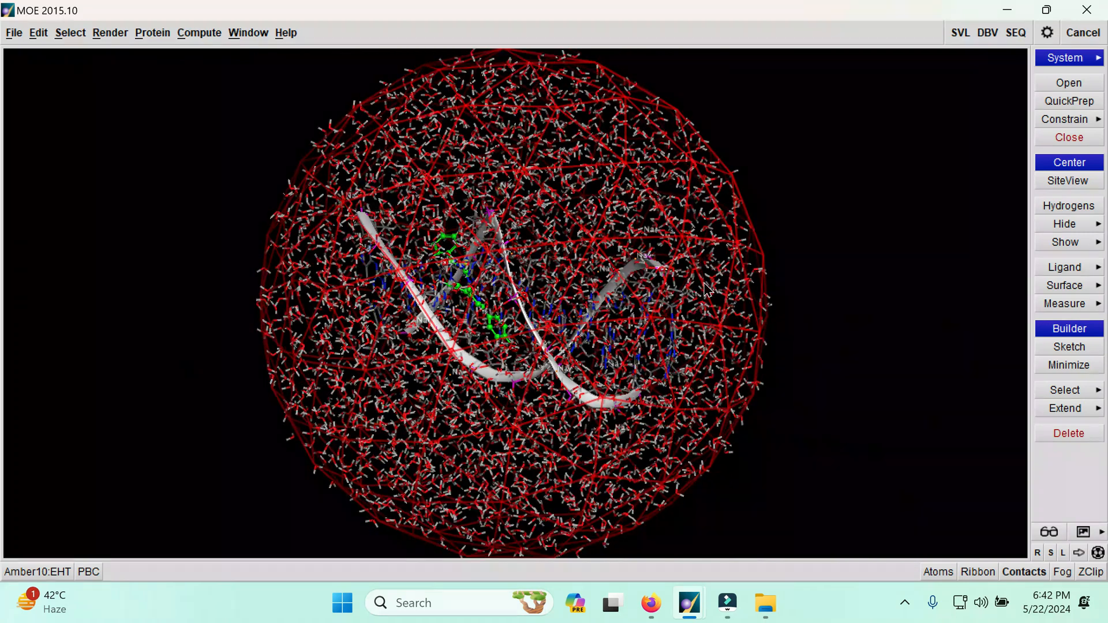
{"action": "scroll", "coordinate": [702, 283], "scroll_direction": "up", "scroll_amount": 2}
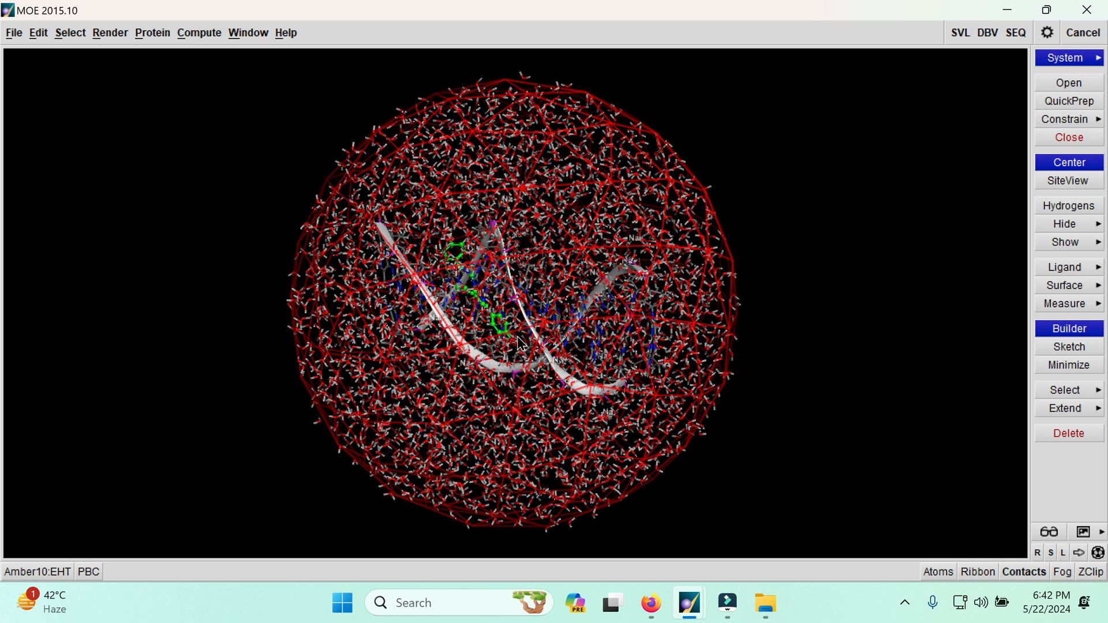
{"action": "left_click", "coordinate": [208, 42]}
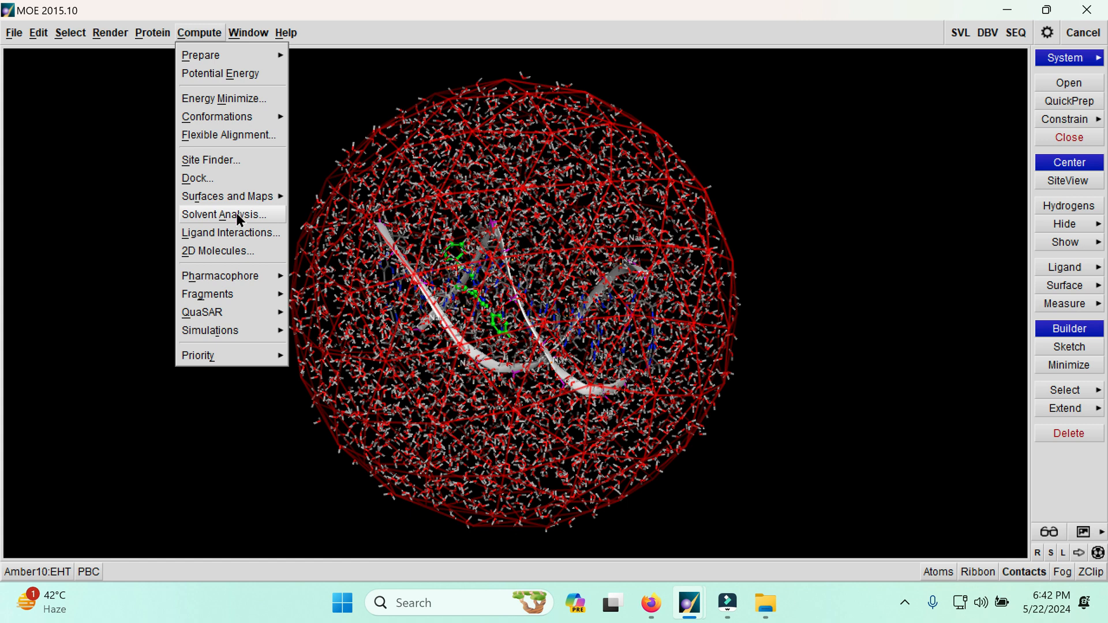
{"action": "left_click", "coordinate": [202, 26]}
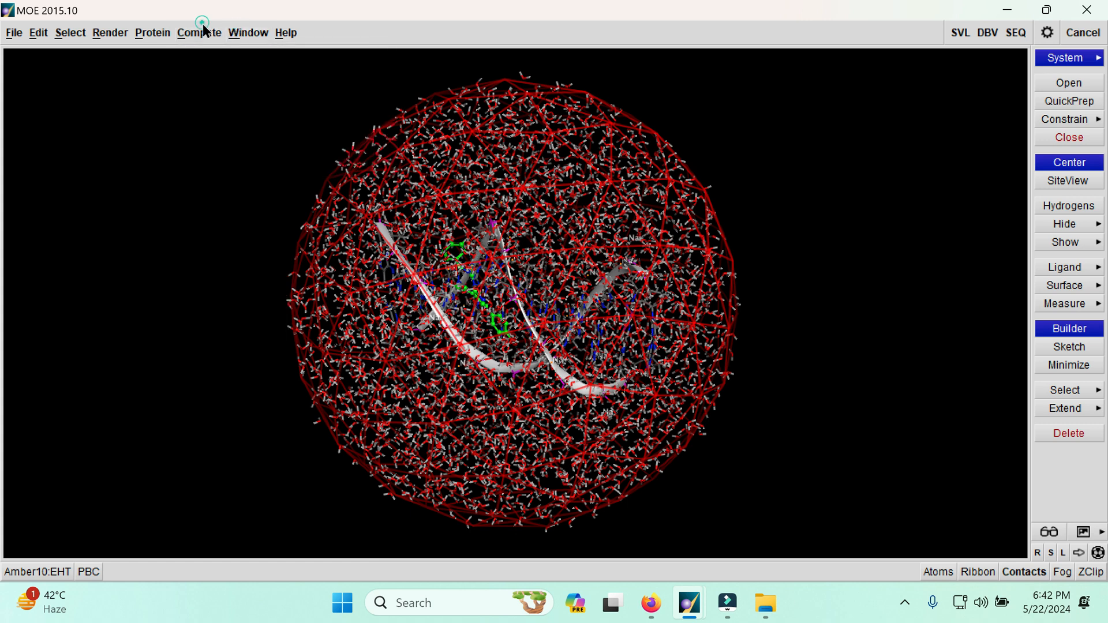
{"action": "left_click", "coordinate": [202, 26]}
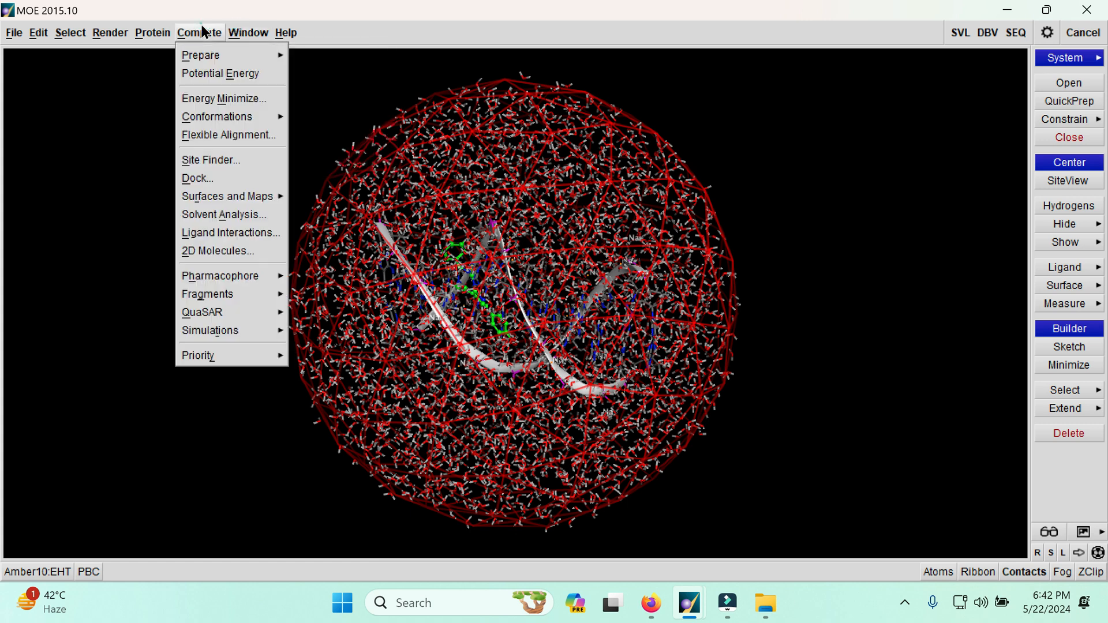
{"action": "left_click", "coordinate": [216, 98]}
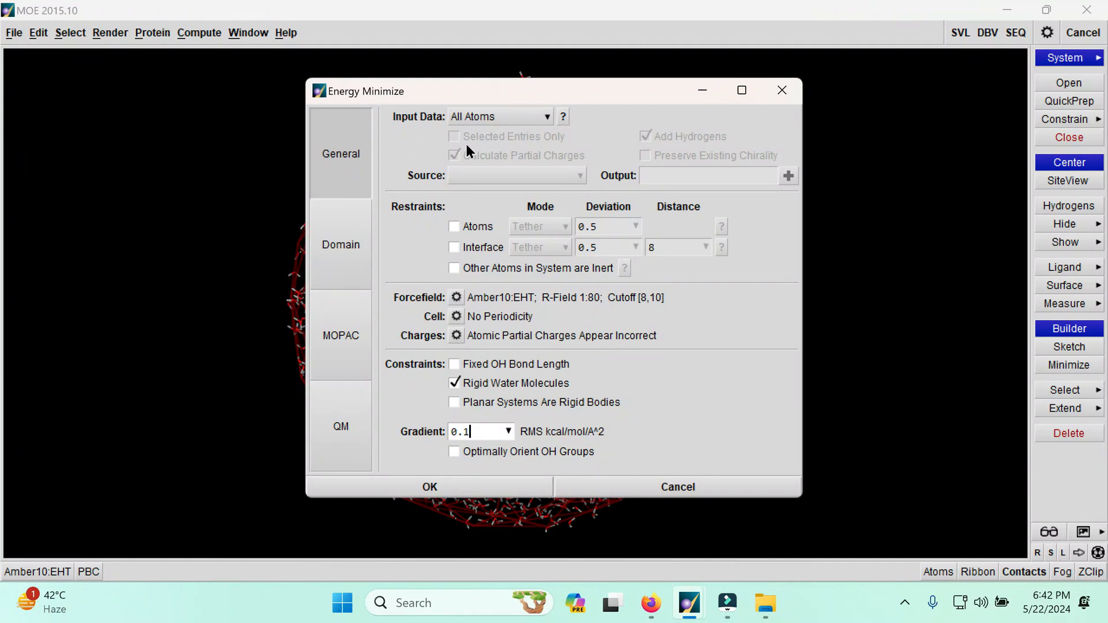
{"action": "left_click", "coordinate": [459, 487]}
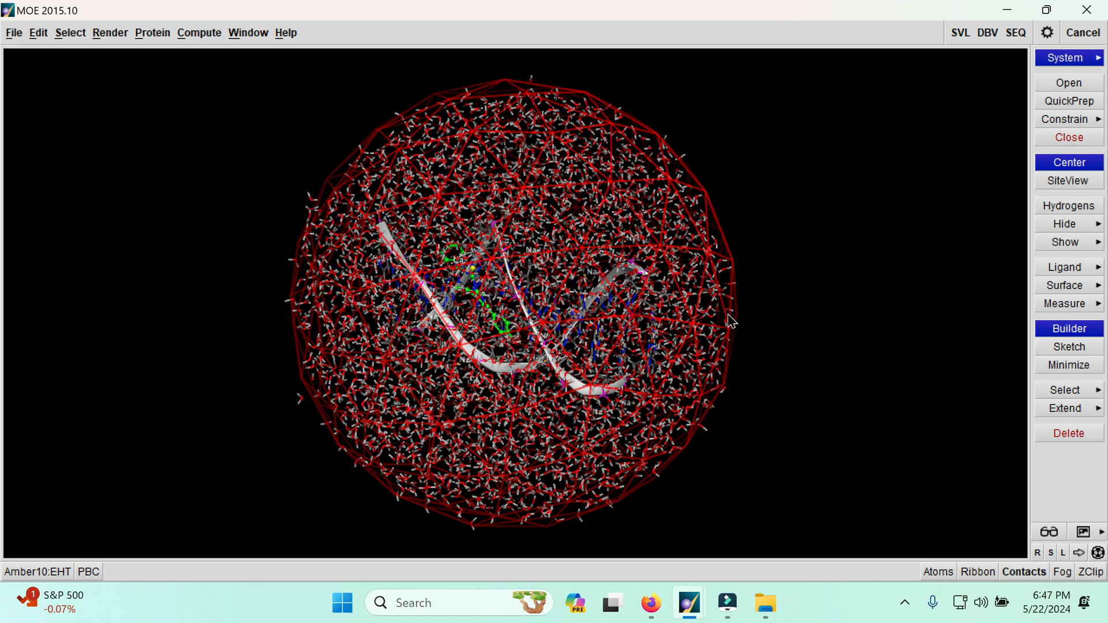
Start the Dynamics simulation of the minimized system with the NPA algorithm, writing the trajectory to dynamics.mdb
{"action": "left_click", "coordinate": [210, 36]}
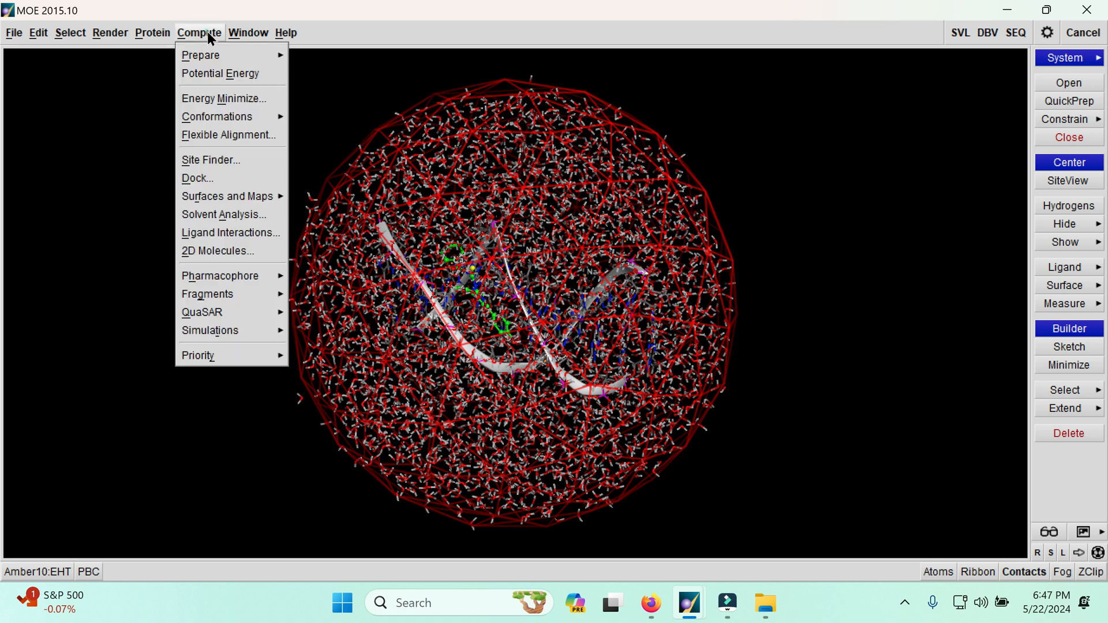
{"action": "left_click", "coordinate": [219, 328]}
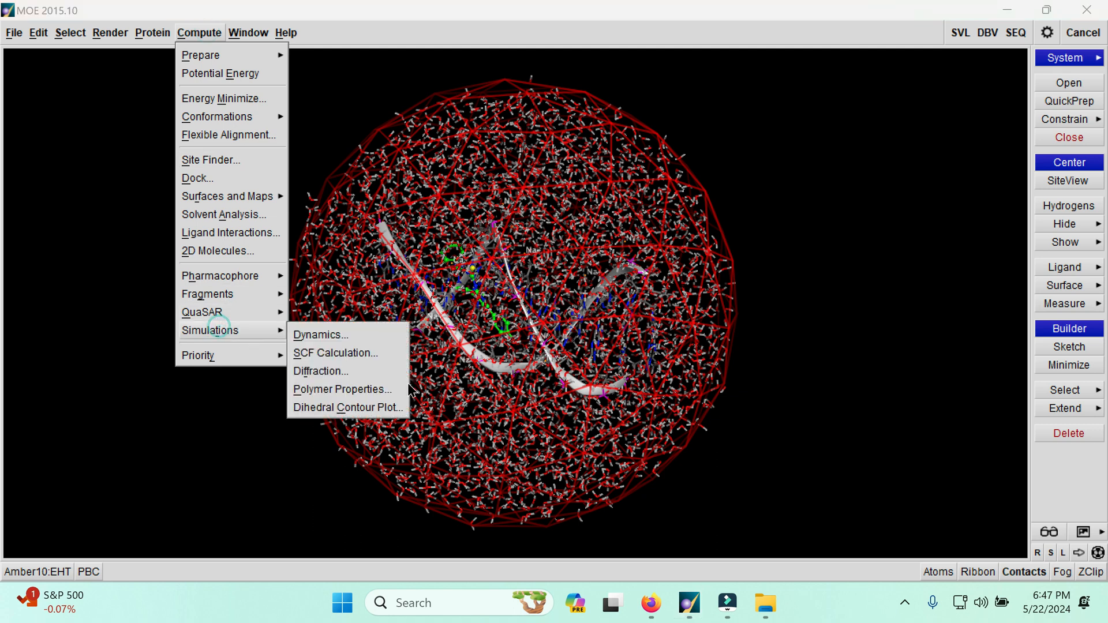
{"action": "left_click", "coordinate": [319, 335]}
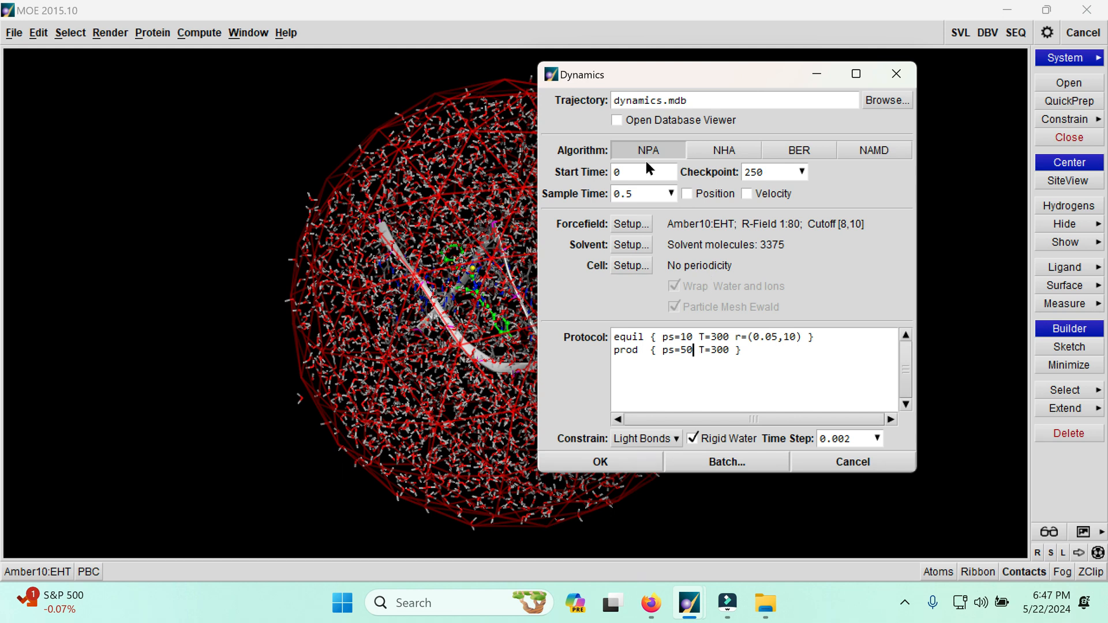
{"action": "left_click", "coordinate": [578, 465]}
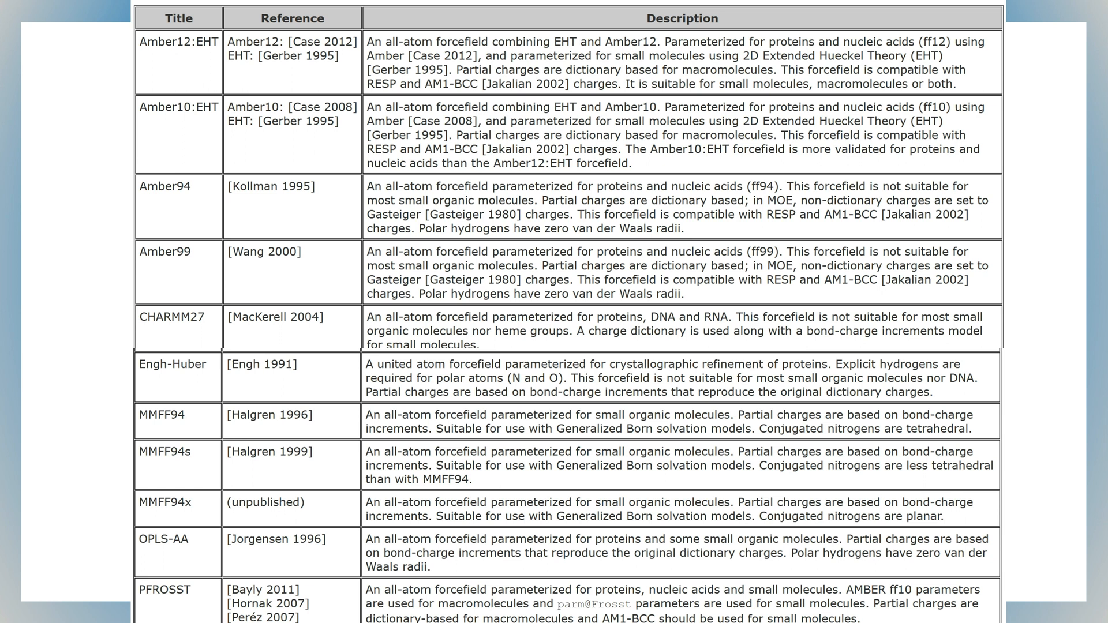
{"action": "key", "text": "Right"}
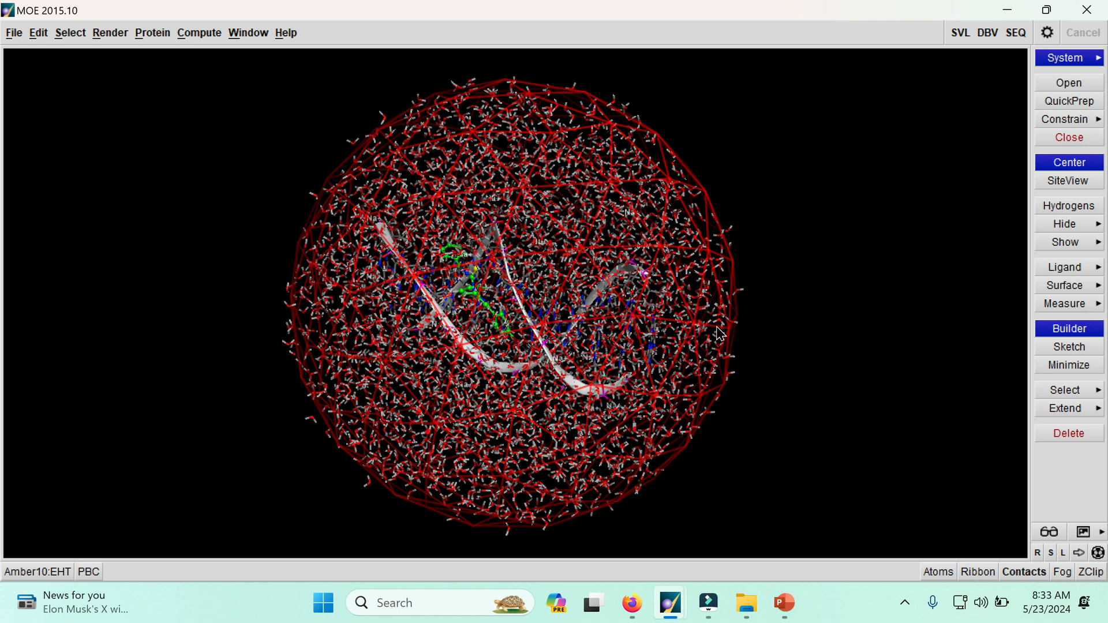
Minimize the MOE window and move the ASD folder on the desktop above the Simulation folder
{"action": "left_click", "coordinate": [1008, 9]}
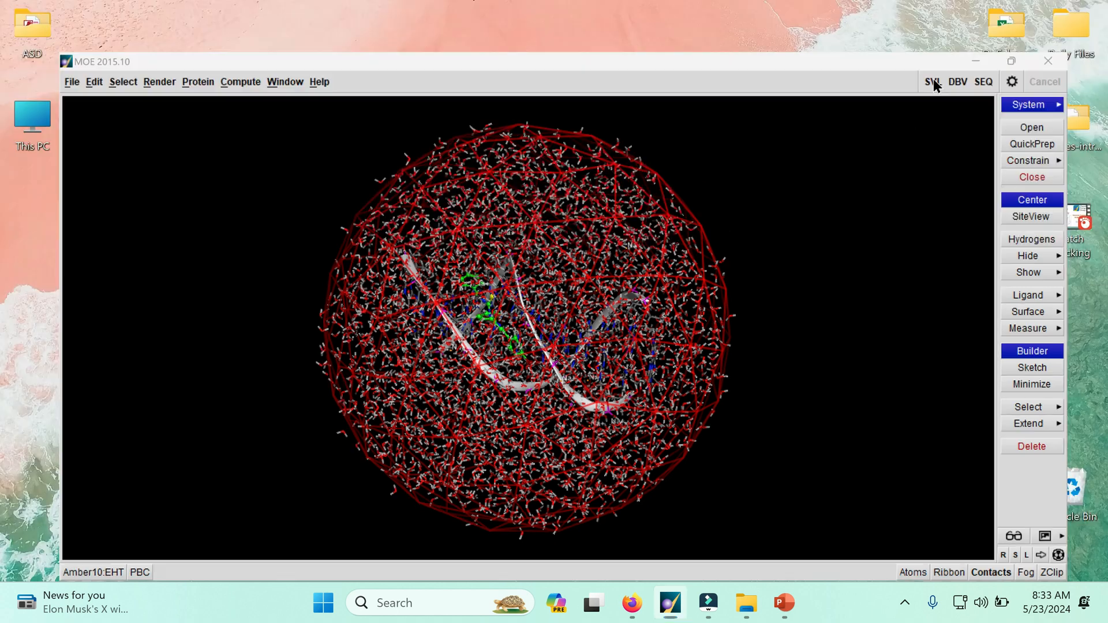
{"action": "left_click_drag", "start_coordinate": [29, 21], "coordinate": [293, 54]}
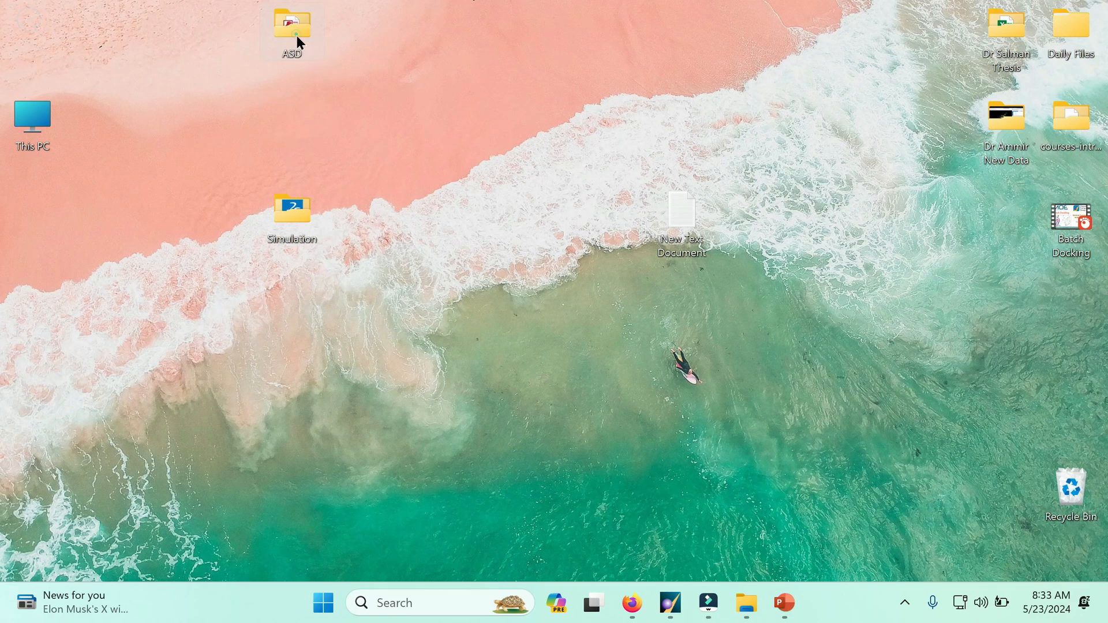
Open the ASD folder on the desktop, look through the dynamics output files, and minimize the folder window
{"action": "double_click", "coordinate": [298, 38]}
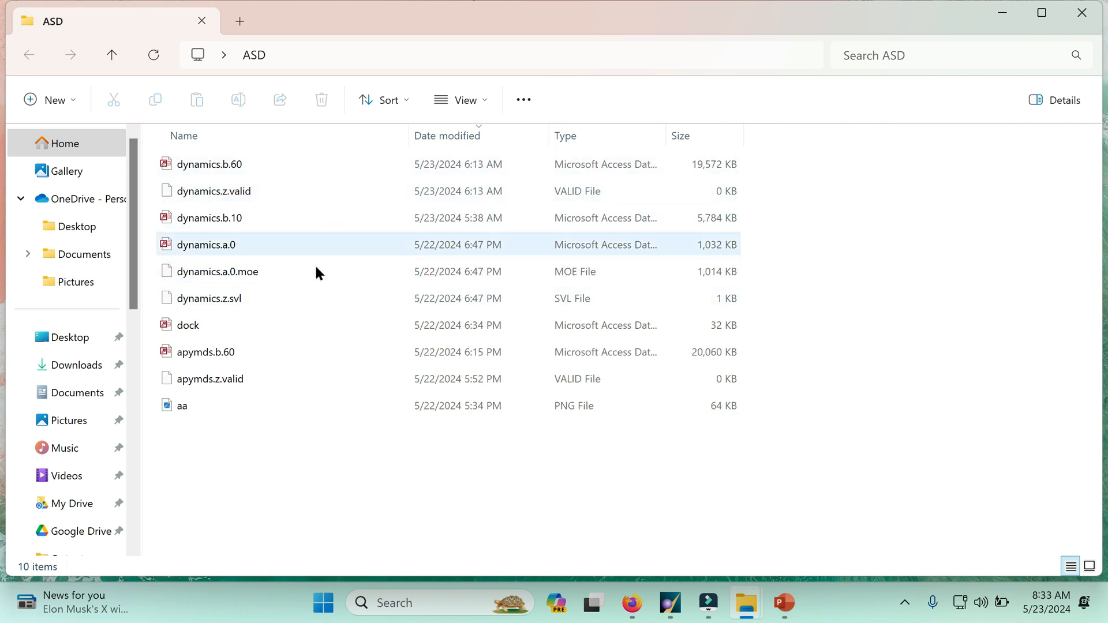
{"action": "left_click", "coordinate": [203, 172]}
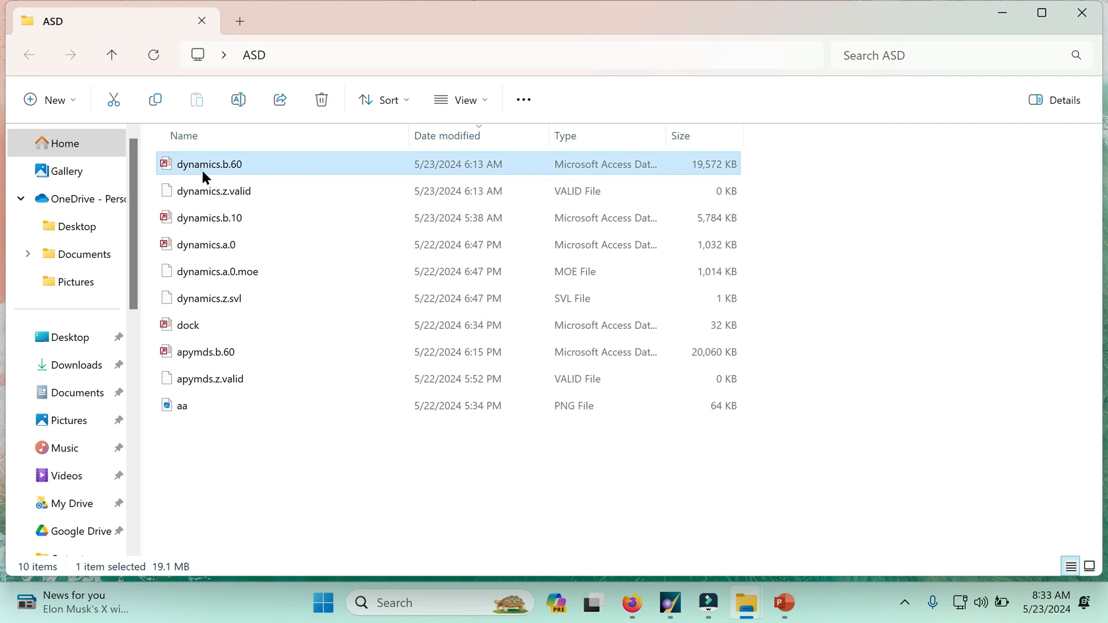
{"action": "left_click", "coordinate": [240, 195]}
{"action": "left_click", "coordinate": [234, 220]}
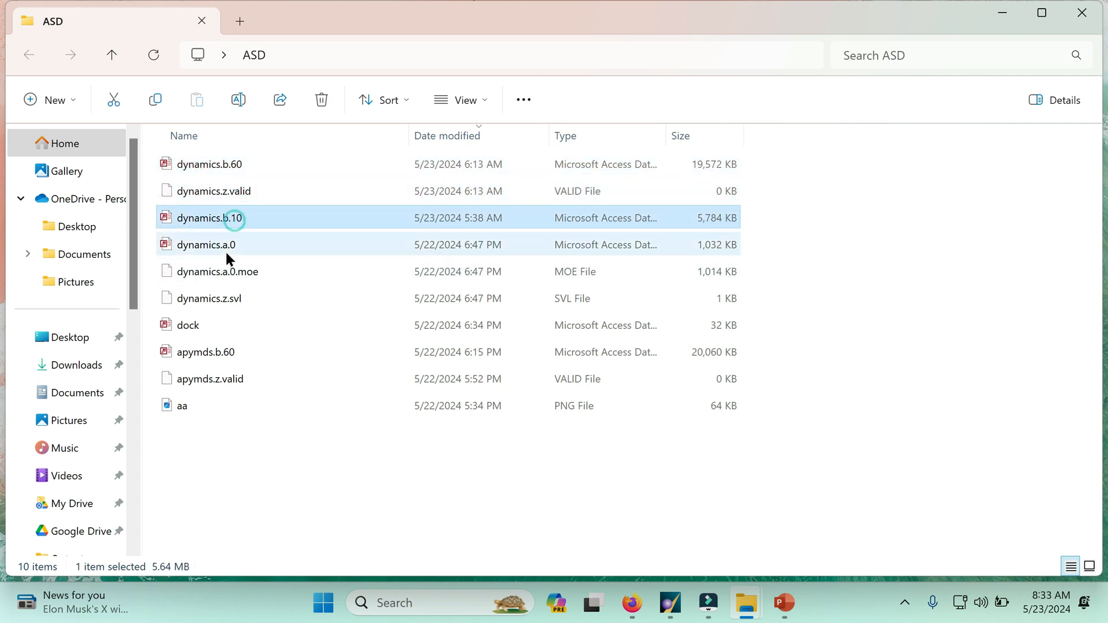
{"action": "left_click", "coordinate": [226, 247]}
{"action": "left_click", "coordinate": [247, 273]}
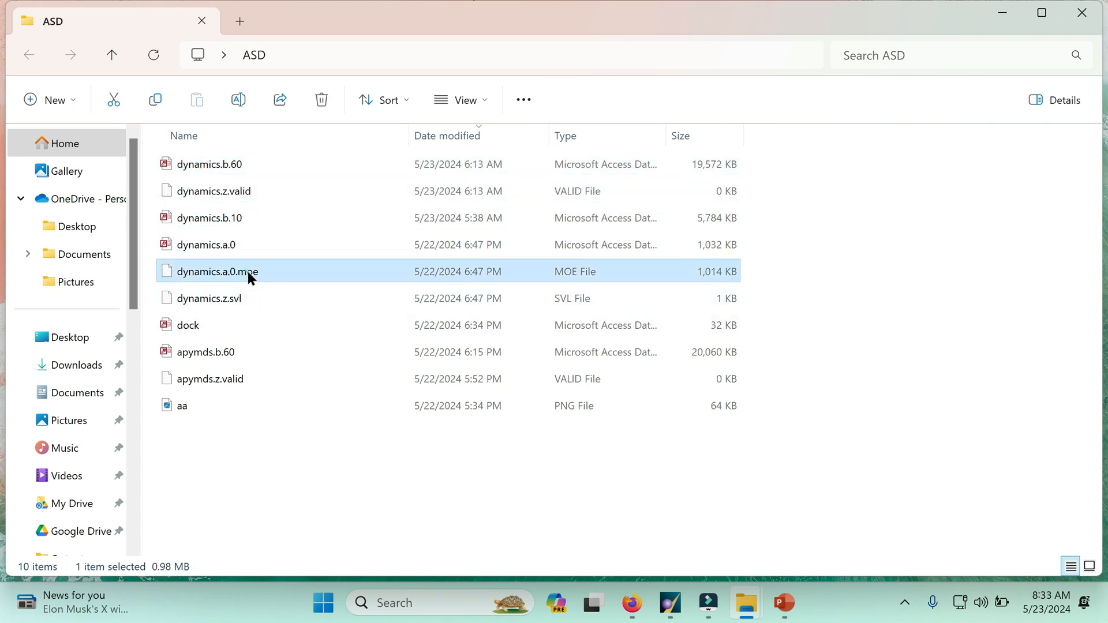
{"action": "left_click", "coordinate": [223, 300]}
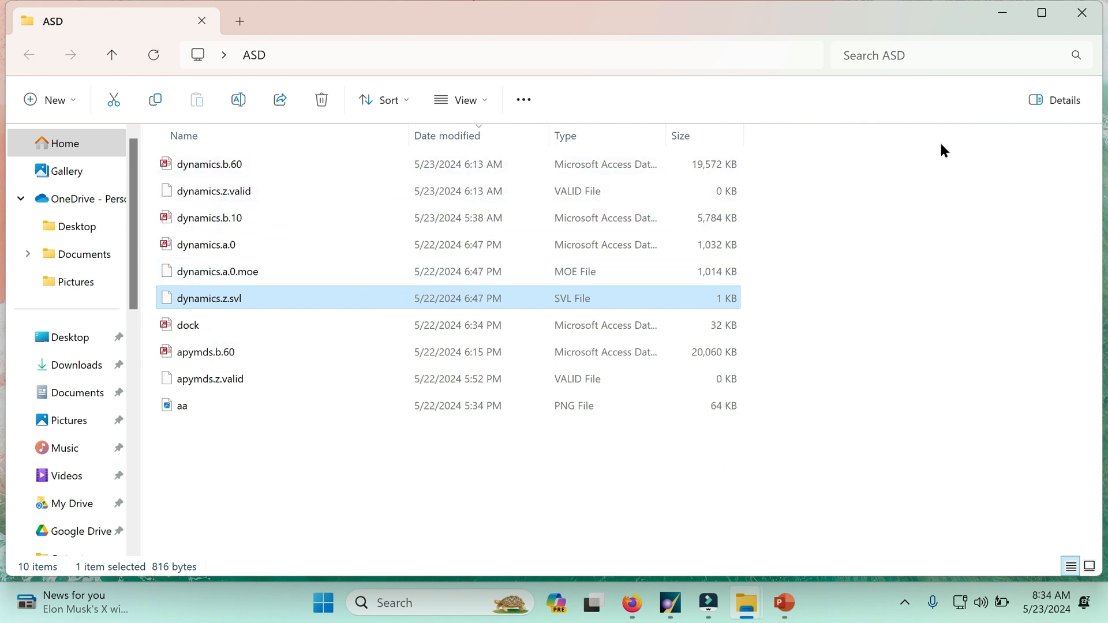
{"action": "left_click", "coordinate": [1008, 12]}
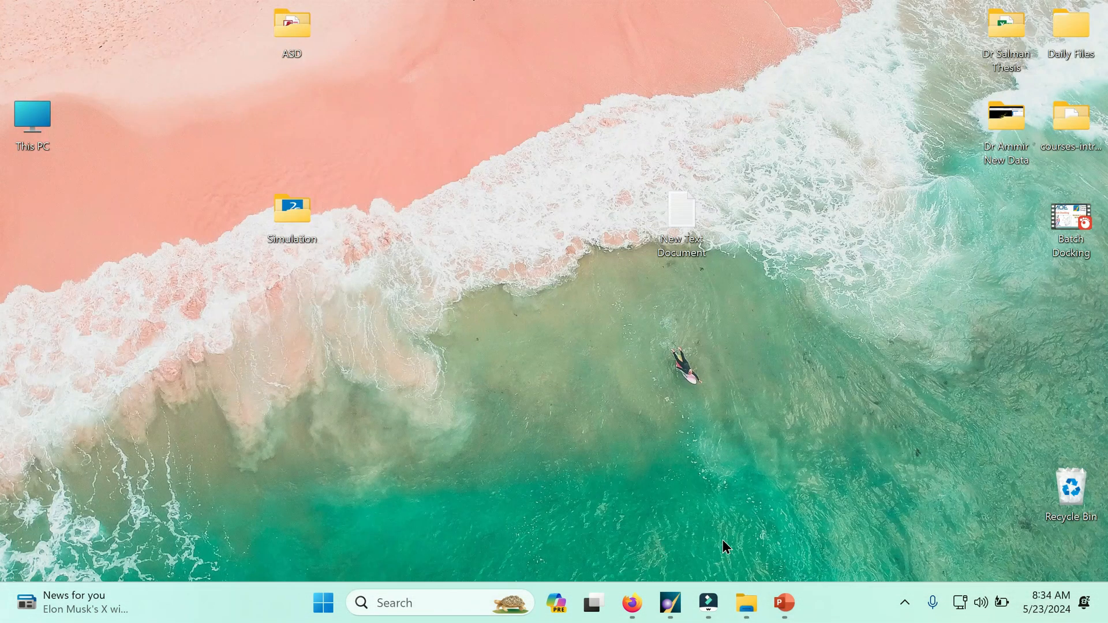
Switch to MOE, open dynamics.b.10.mdb from the Desktop's ASD folder in a Database Viewer, and maximize the viewer
{"action": "left_click", "coordinate": [670, 603]}
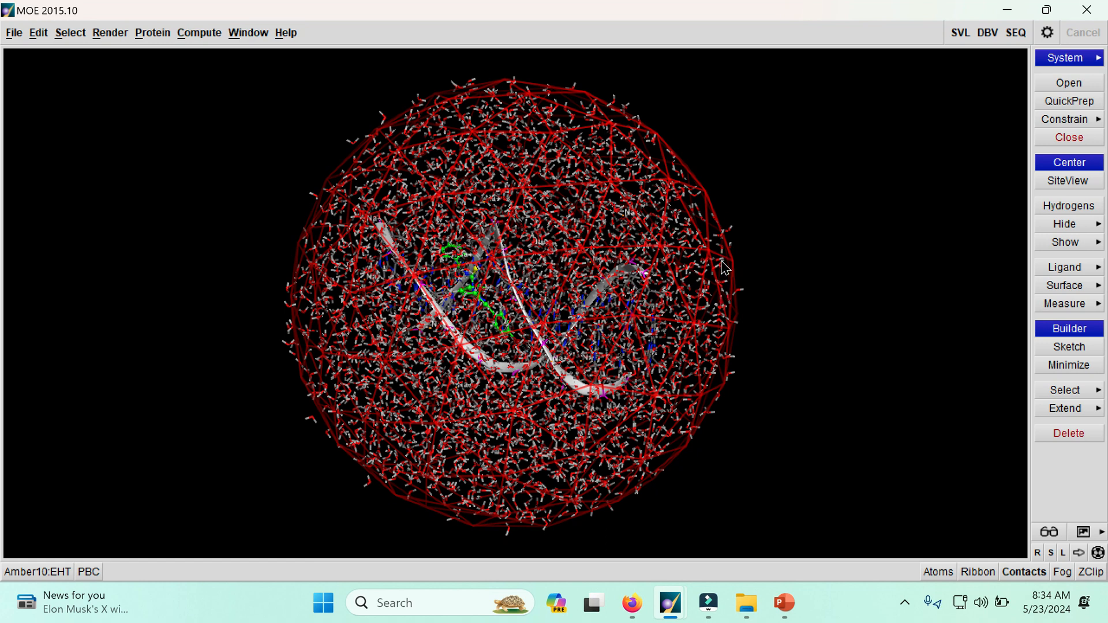
{"action": "left_click", "coordinate": [10, 41]}
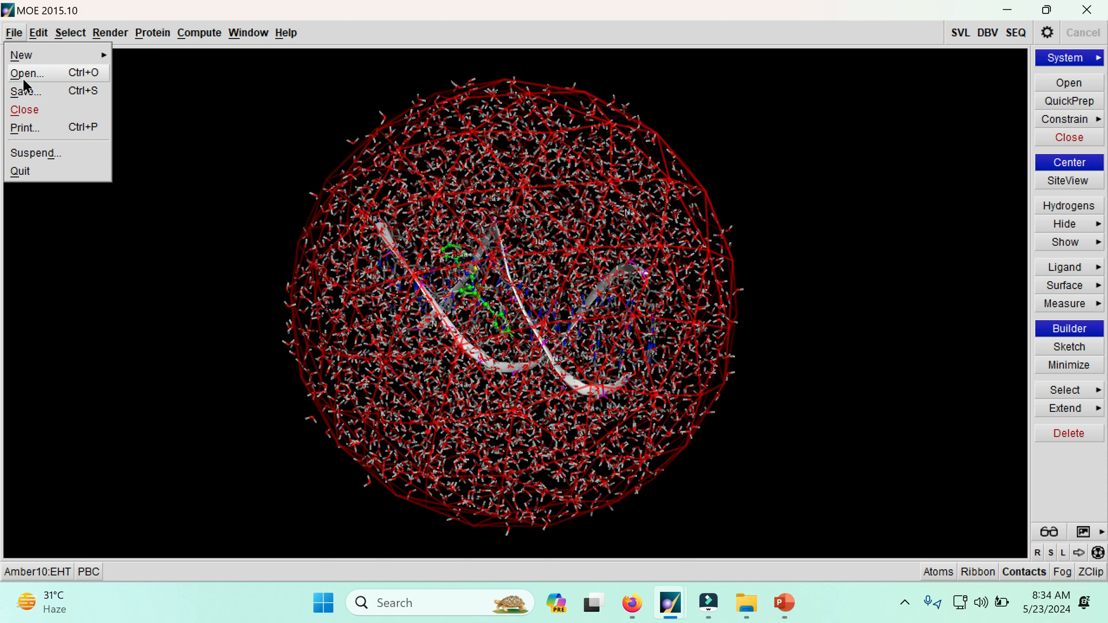
{"action": "left_click", "coordinate": [23, 78]}
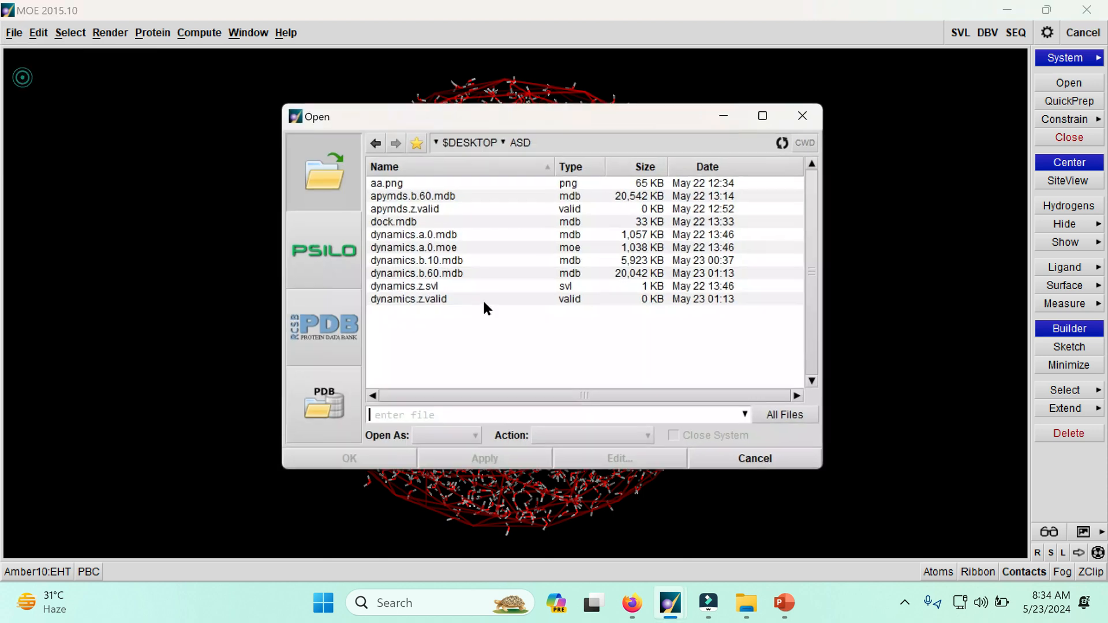
{"action": "left_click", "coordinate": [436, 142]}
{"action": "left_click", "coordinate": [459, 188]}
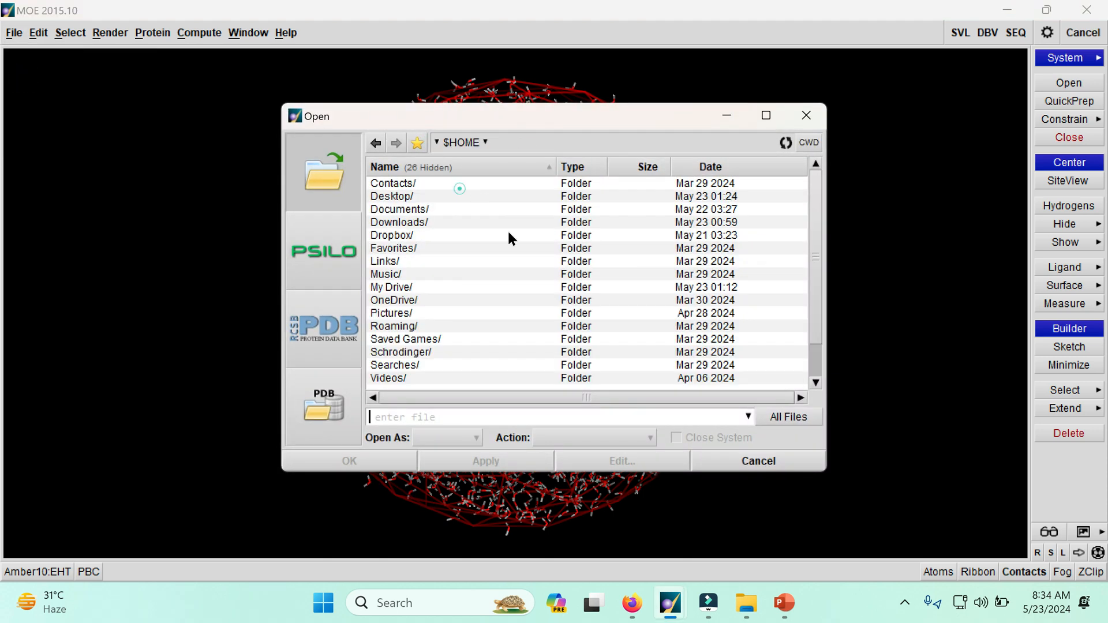
{"action": "double_click", "coordinate": [397, 197]}
{"action": "double_click", "coordinate": [382, 182]}
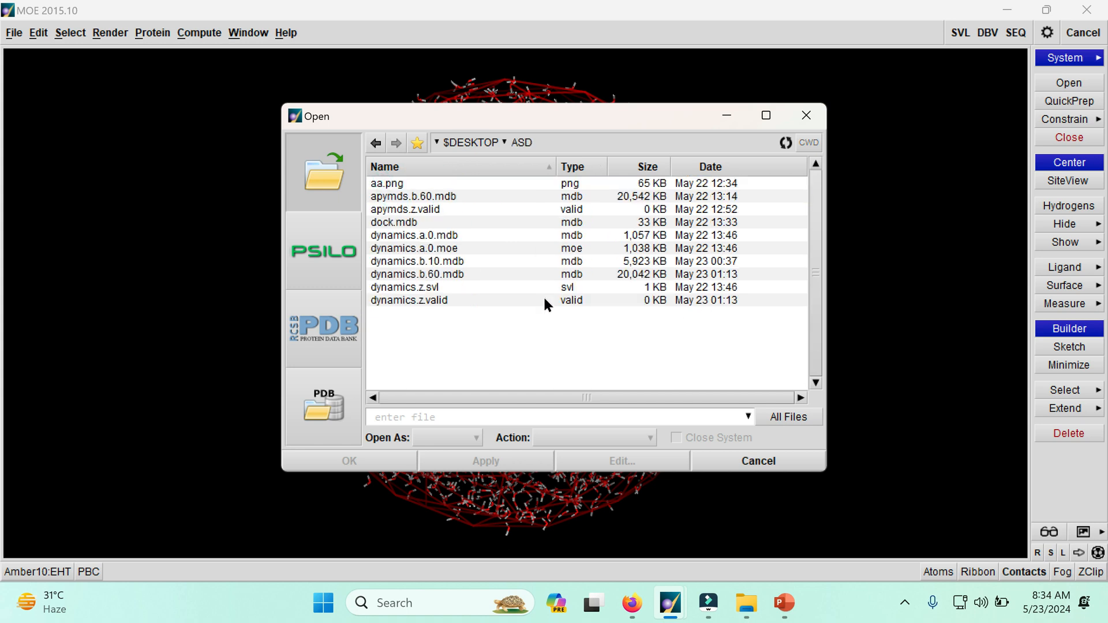
{"action": "double_click", "coordinate": [400, 259]}
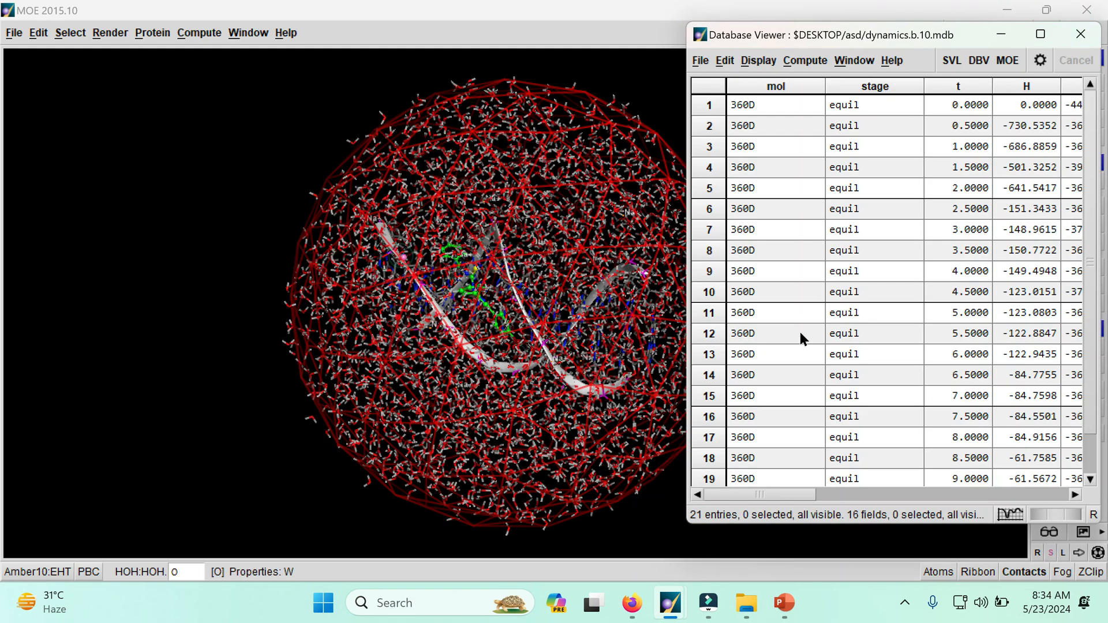
{"action": "left_click", "coordinate": [1043, 35]}
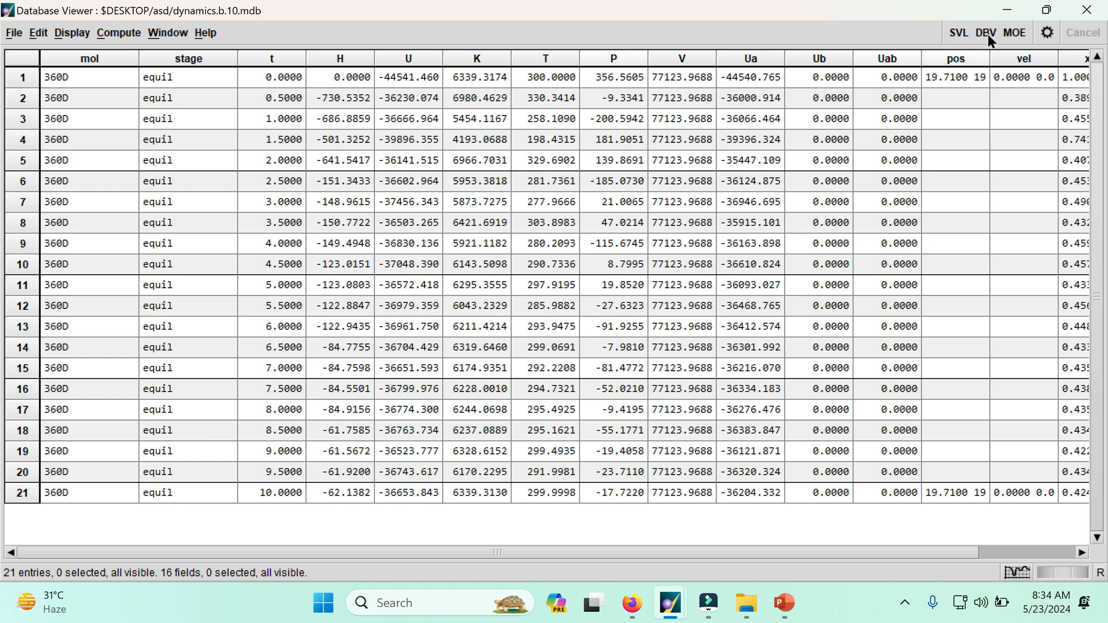
Minimize the current Database Viewer, open dynamics.b.60.mdb from the ASD folder in its own viewer, and maximize it
{"action": "left_click", "coordinate": [999, 13]}
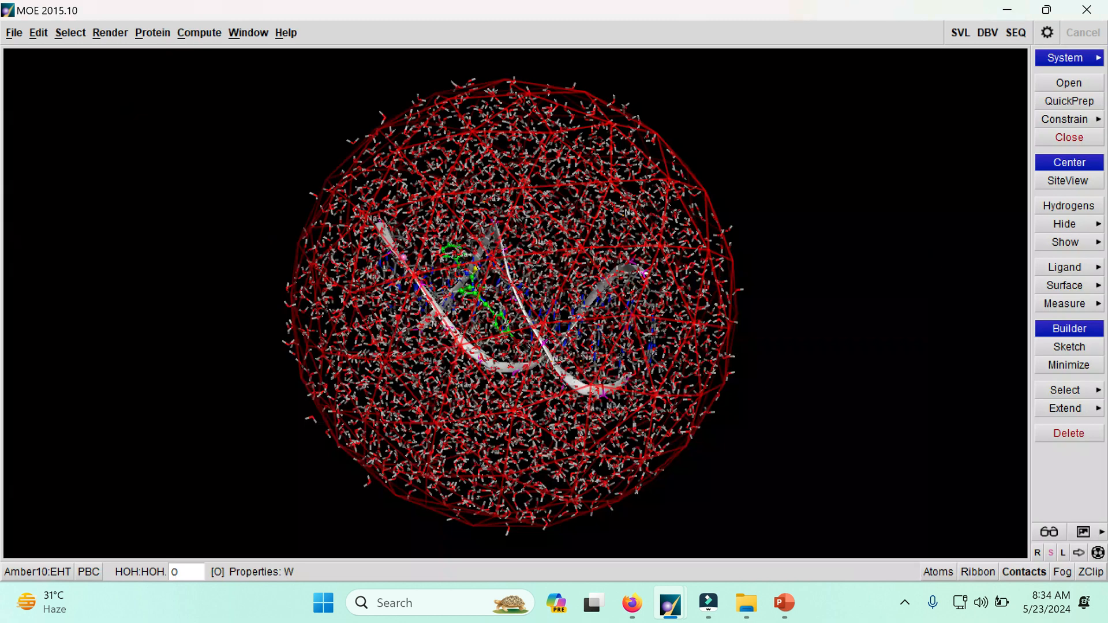
{"action": "left_click", "coordinate": [21, 38]}
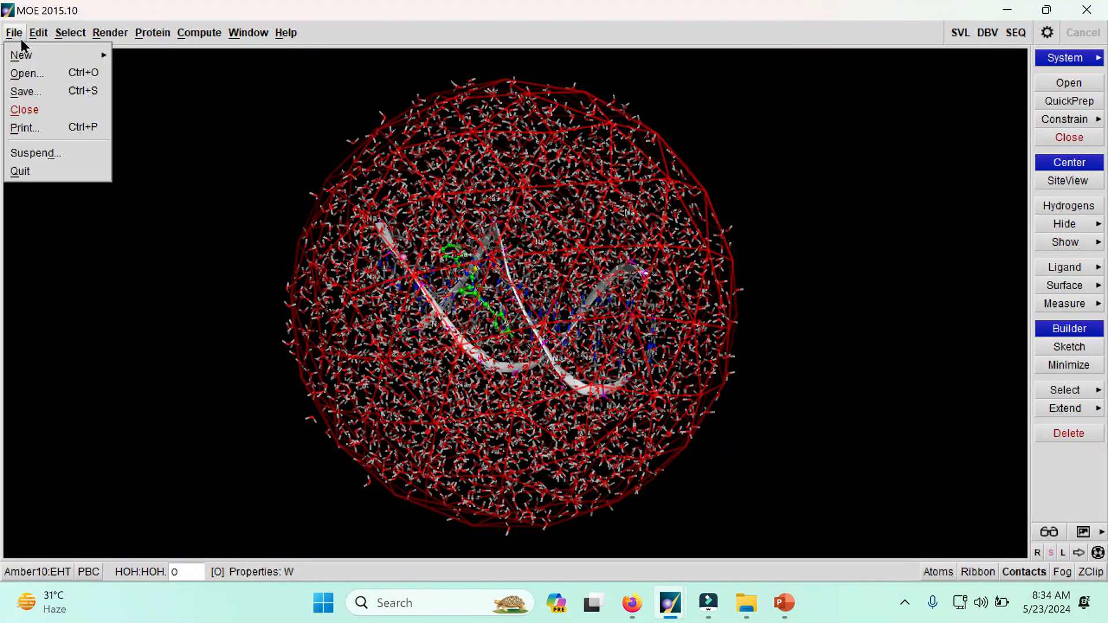
{"action": "left_click", "coordinate": [38, 80]}
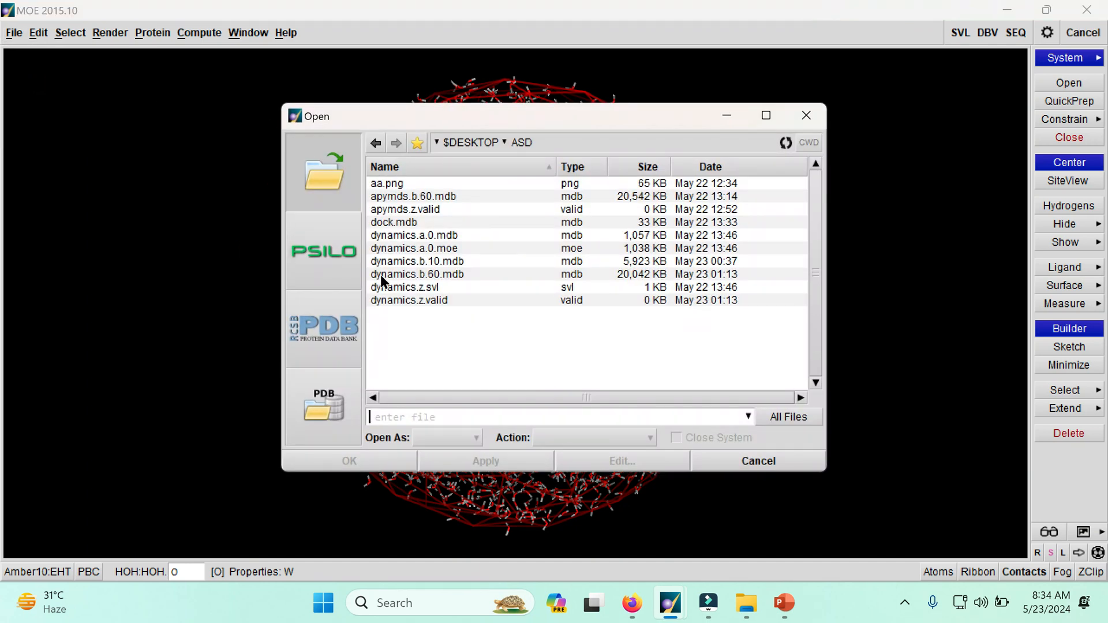
{"action": "left_click", "coordinate": [448, 278]}
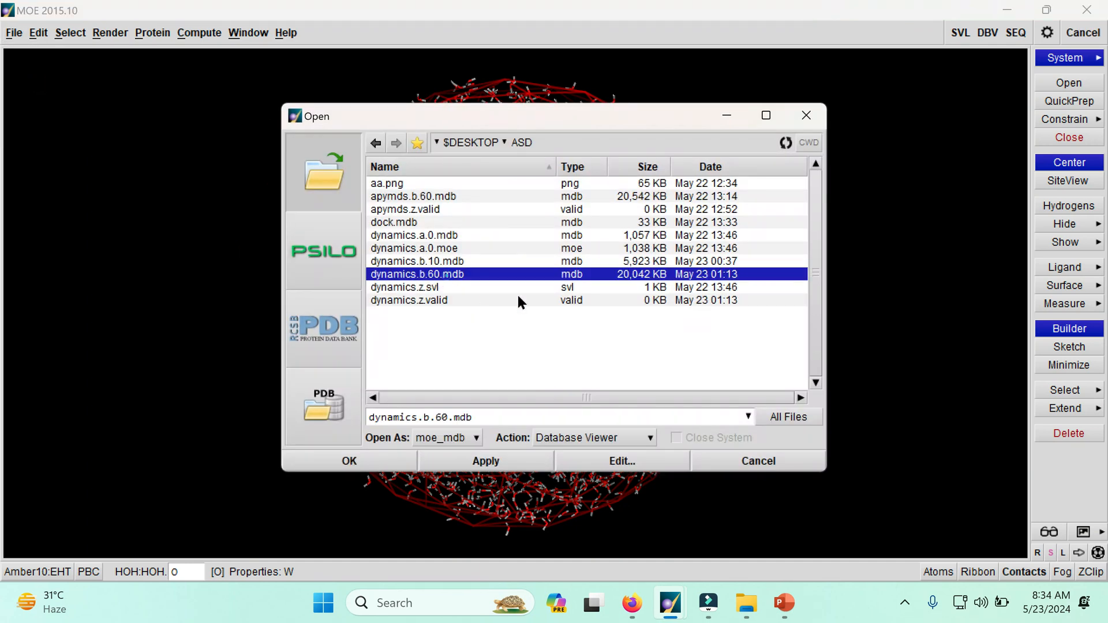
{"action": "left_click", "coordinate": [383, 459]}
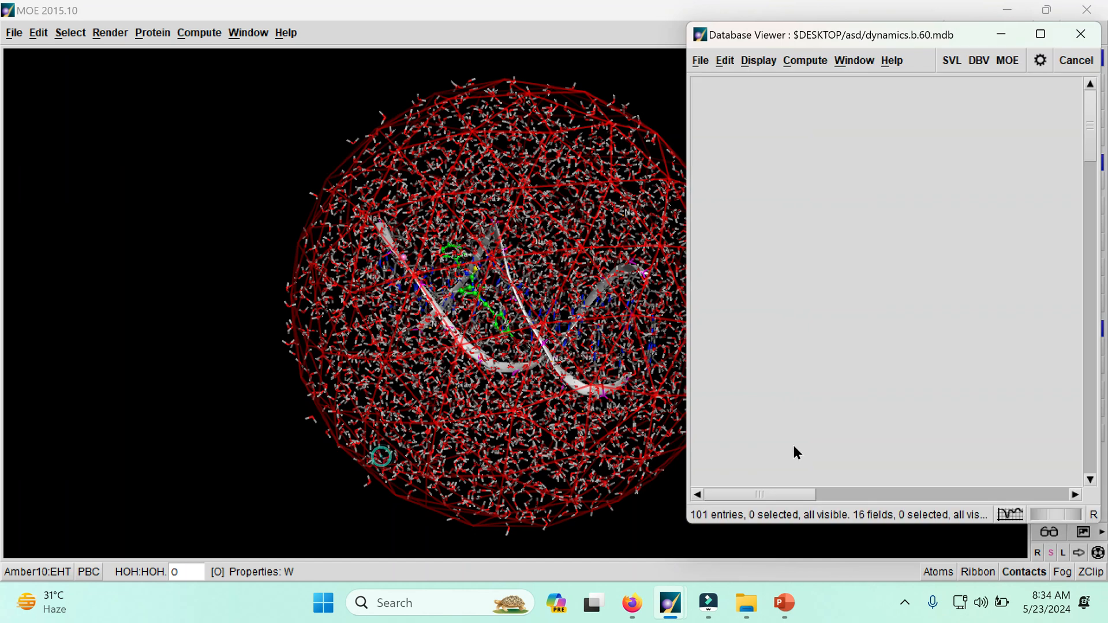
{"action": "left_click", "coordinate": [1048, 33]}
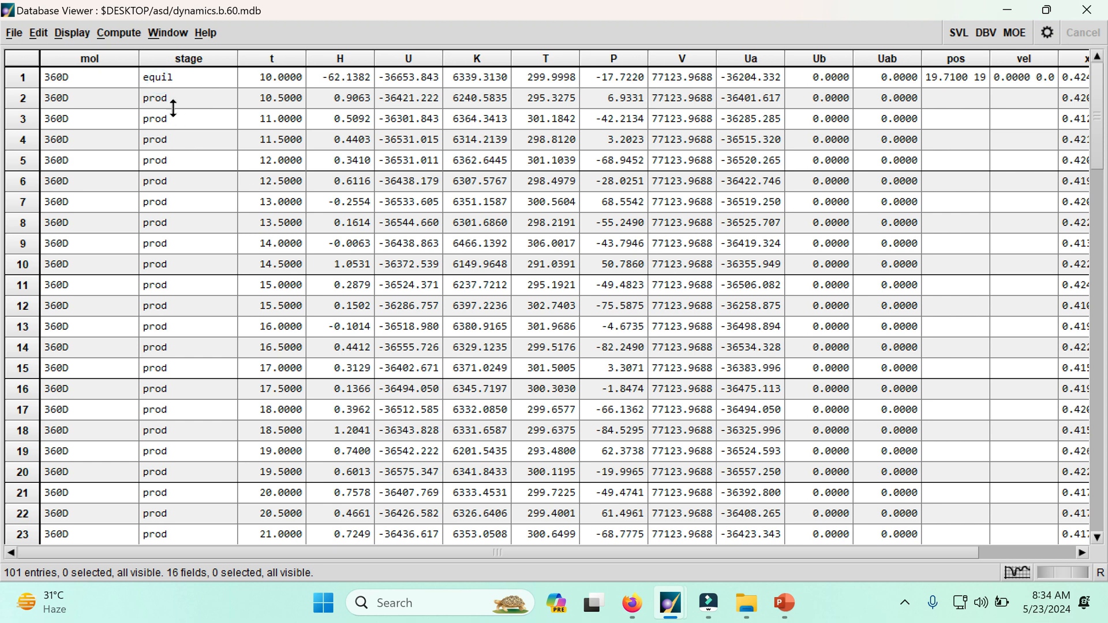
Examine the stage and time (t) values from the first to the last entry of dynamics.b.60.mdb
{"action": "scroll", "coordinate": [260, 242], "scroll_direction": "down", "scroll_amount": 11}
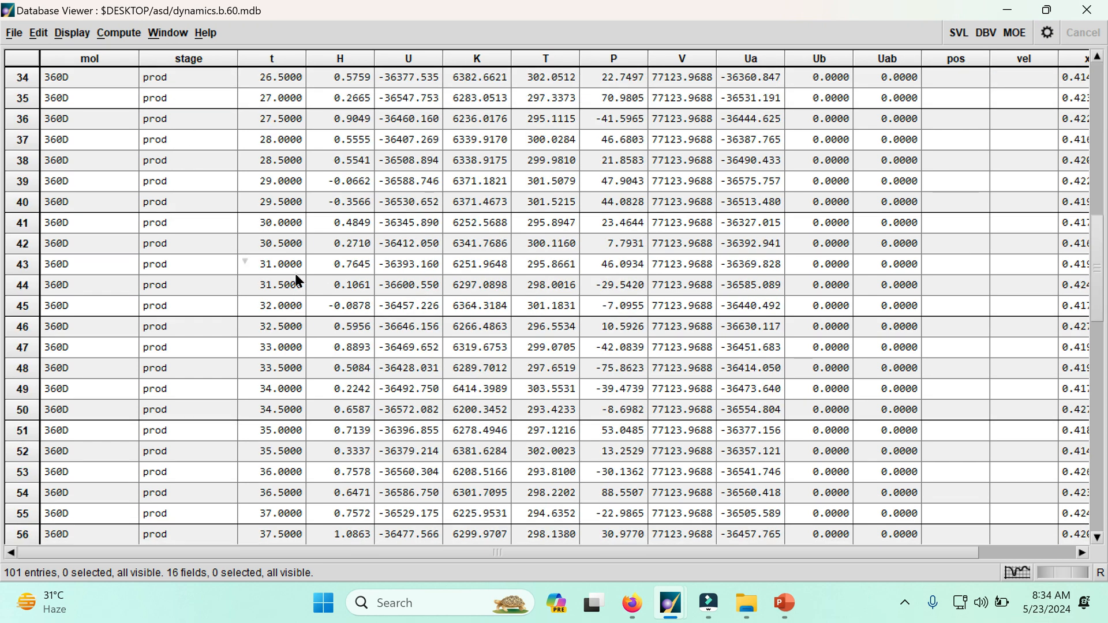
{"action": "scroll", "coordinate": [297, 280], "scroll_direction": "up", "scroll_amount": 9}
{"action": "scroll", "coordinate": [298, 280], "scroll_direction": "up", "scroll_amount": 2}
{"action": "left_click", "coordinate": [254, 58]}
{"action": "scroll", "coordinate": [291, 145], "scroll_direction": "down", "scroll_amount": 4}
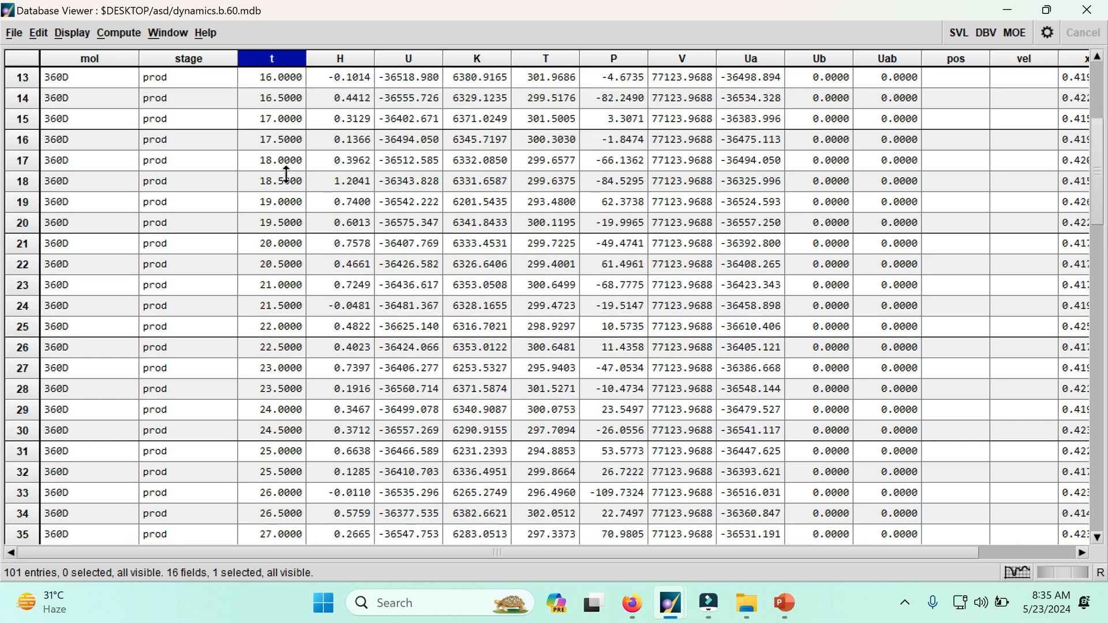
{"action": "scroll", "coordinate": [286, 173], "scroll_direction": "down", "scroll_amount": 20}
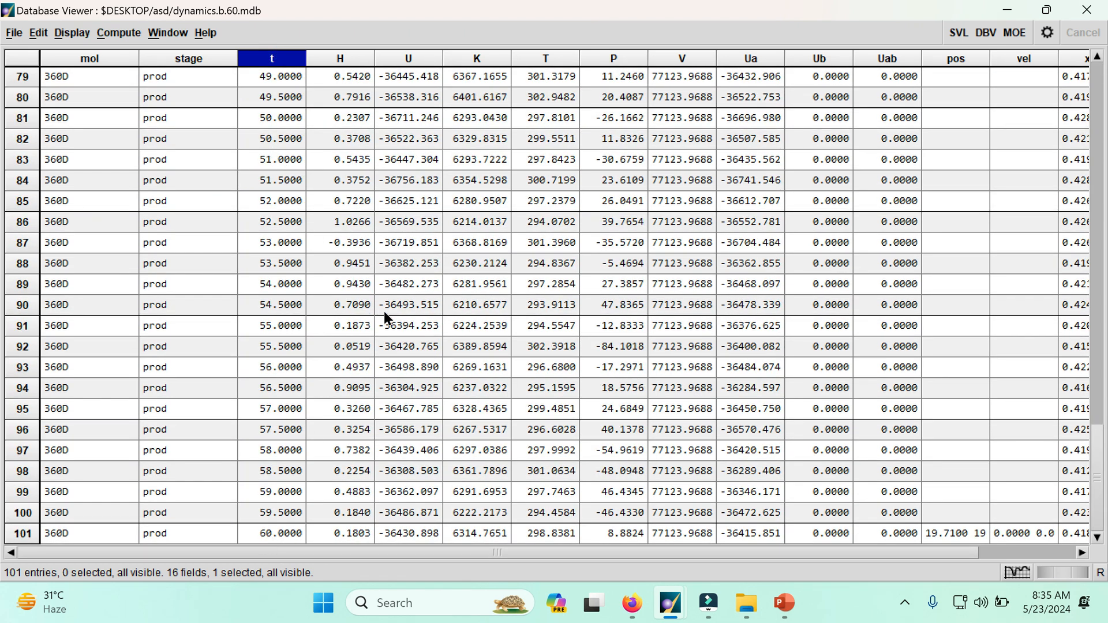
{"action": "scroll", "coordinate": [385, 312], "scroll_direction": "up", "scroll_amount": 20}
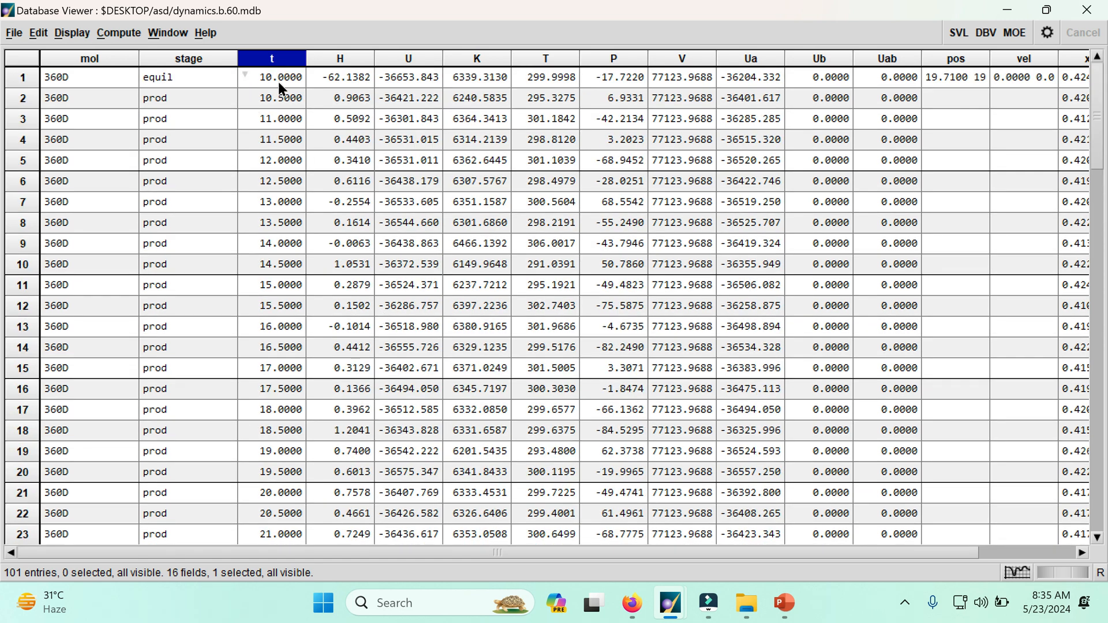
{"action": "scroll", "coordinate": [251, 306], "scroll_direction": "down", "scroll_amount": 14}
{"action": "scroll", "coordinate": [251, 306], "scroll_direction": "down", "scroll_amount": 12}
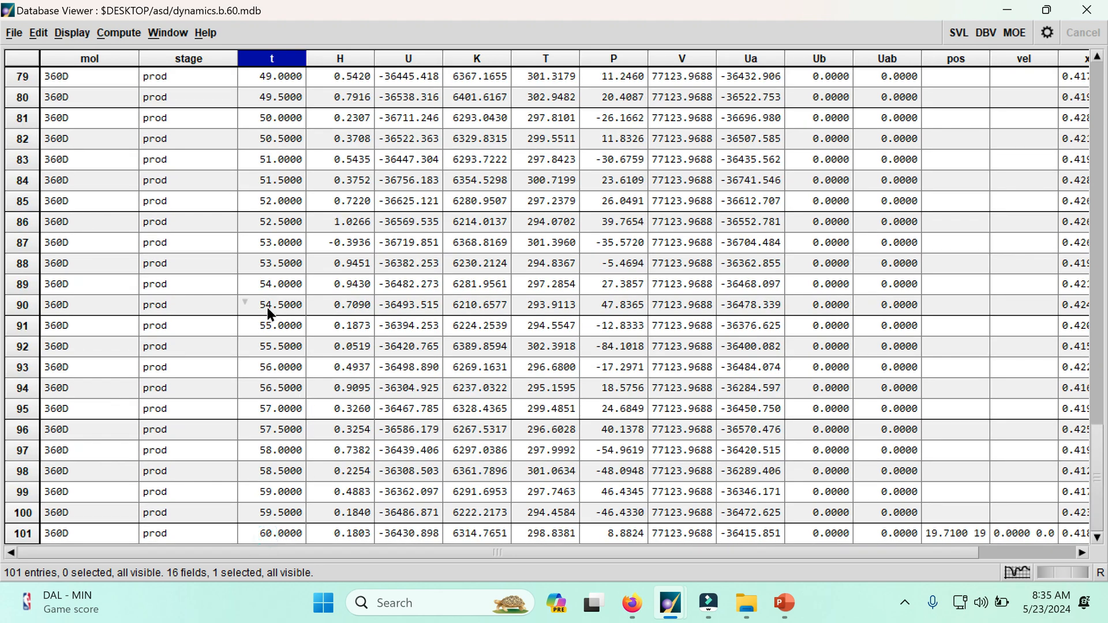
Review the equilibration and production durations in the Dynamics protocol, and close the dialog without starting a run
{"action": "left_click", "coordinate": [1004, 13]}
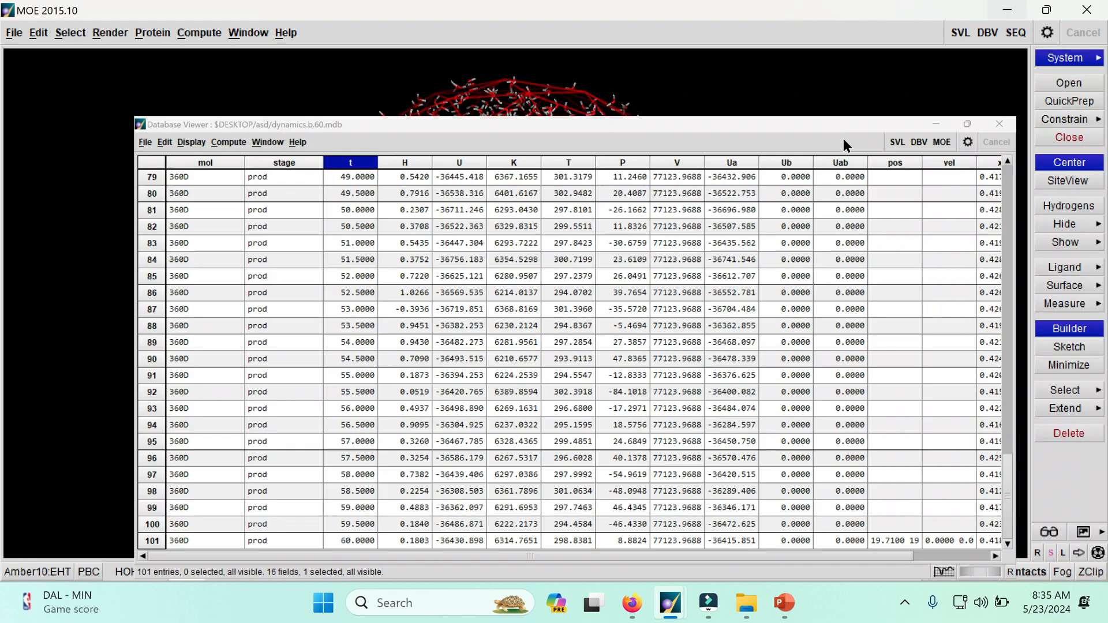
{"action": "left_click", "coordinate": [212, 34]}
{"action": "mouse_move", "coordinate": [230, 330]}
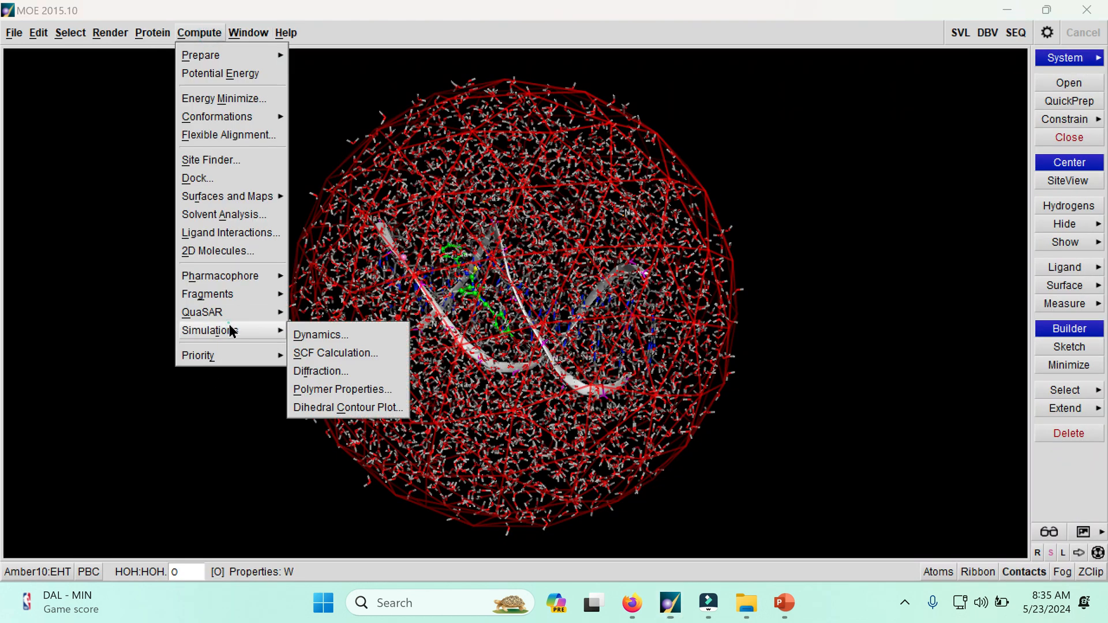
{"action": "left_click", "coordinate": [325, 337]}
{"action": "left_click_drag", "start_coordinate": [579, 372], "coordinate": [526, 359]}
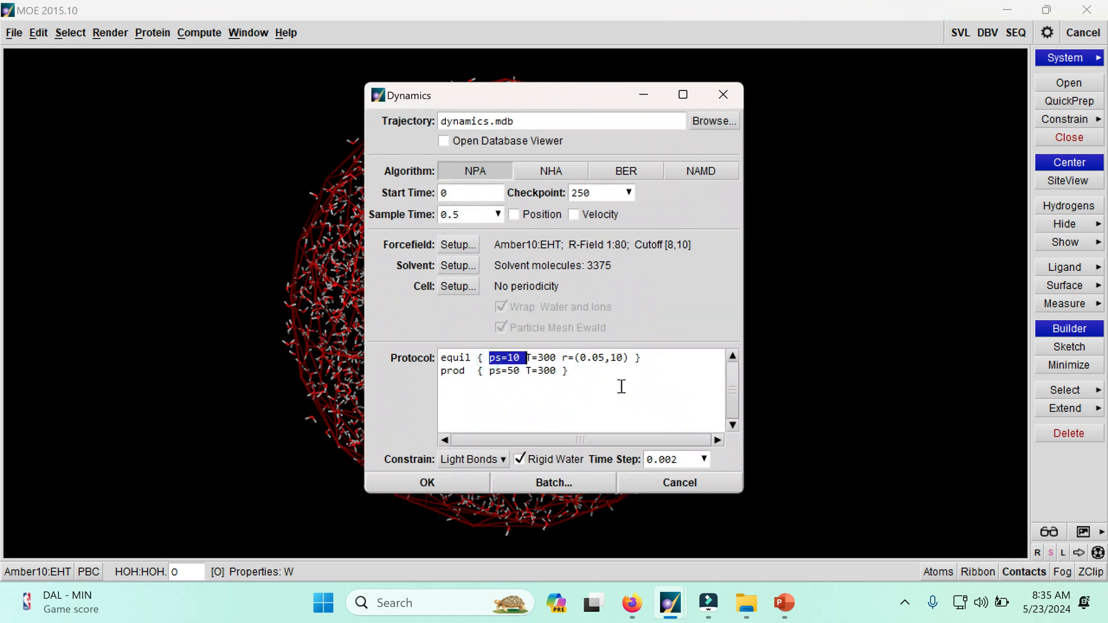
{"action": "left_click_drag", "start_coordinate": [483, 371], "coordinate": [534, 371]}
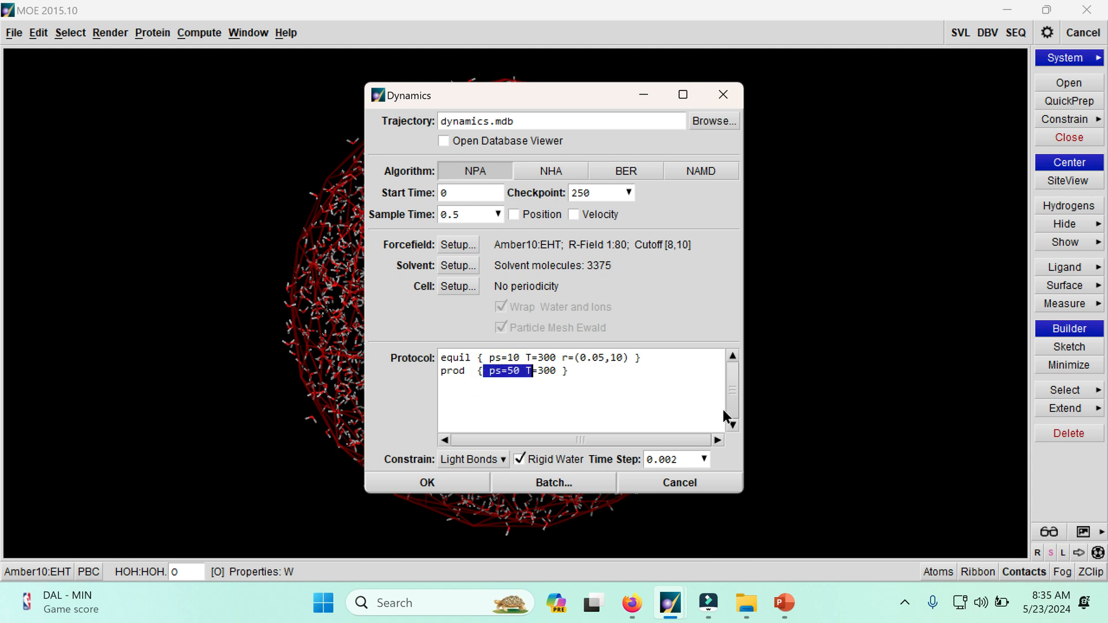
{"action": "key", "text": "Escape"}
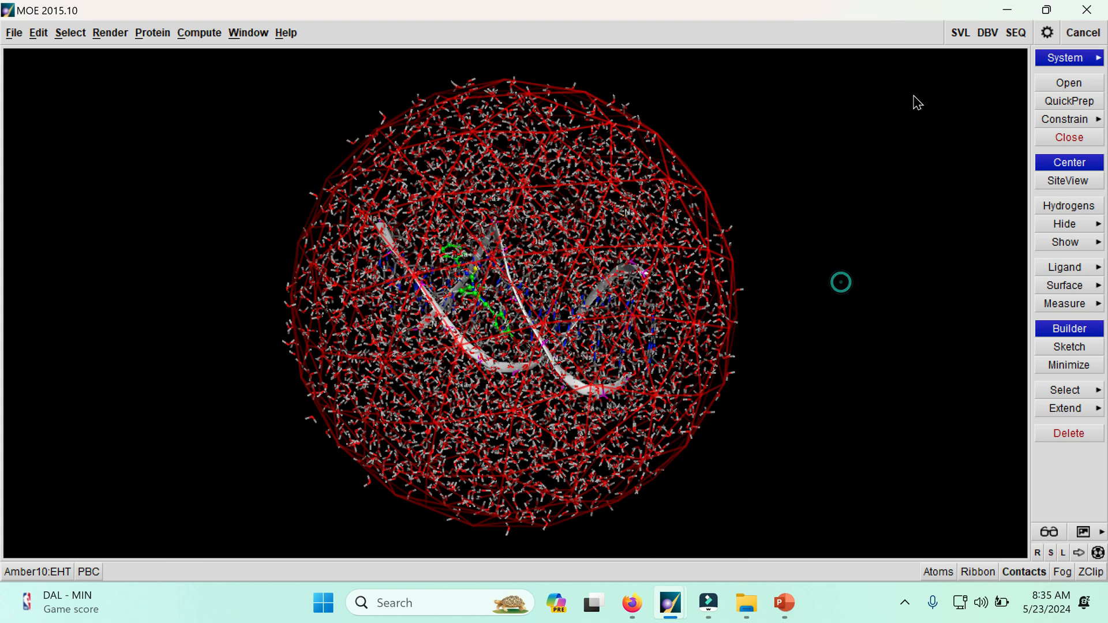
Check which databases are open, and briefly bring up the dynamics.b.60.mdb viewer before minimizing it
{"action": "left_click", "coordinate": [986, 35]}
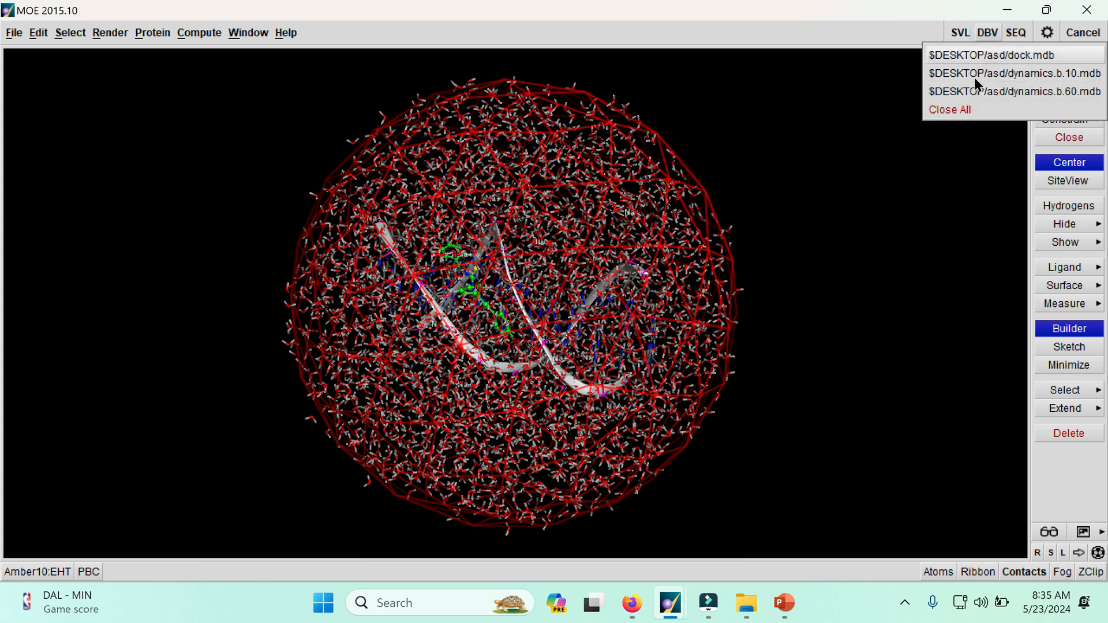
{"action": "left_click", "coordinate": [785, 150]}
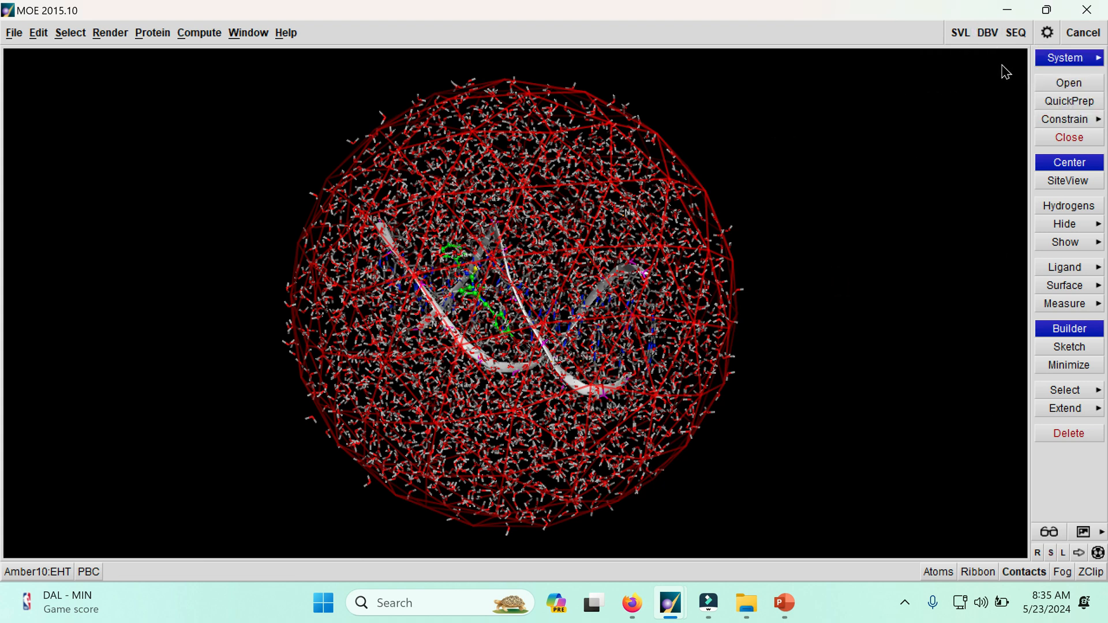
{"action": "left_click", "coordinate": [989, 33]}
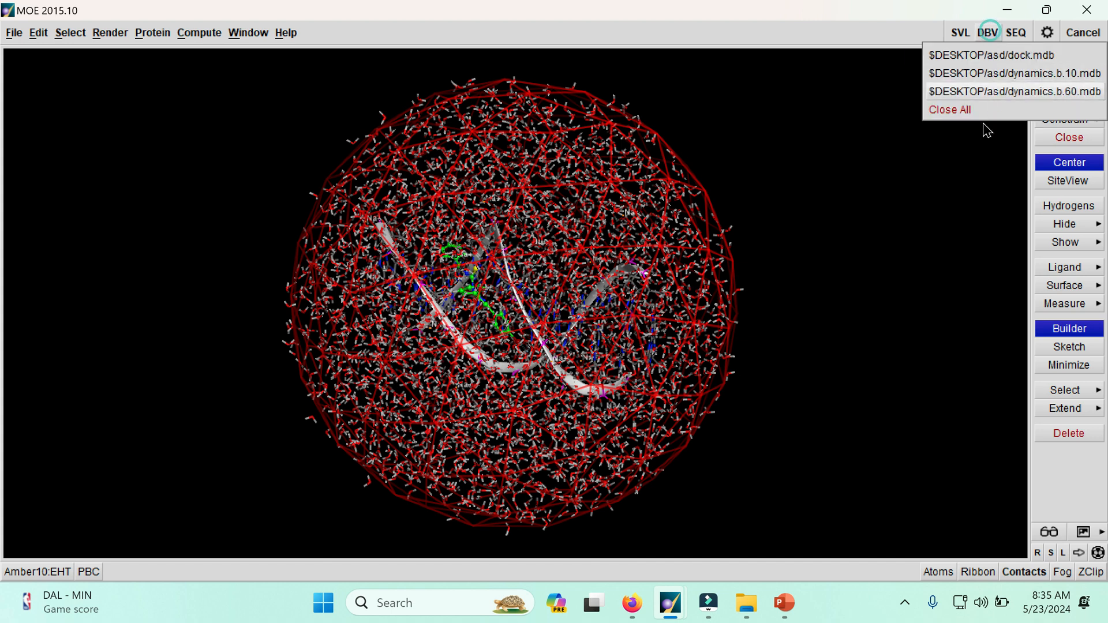
{"action": "mouse_move", "coordinate": [669, 603]}
{"action": "left_click", "coordinate": [889, 508]}
{"action": "left_click", "coordinate": [997, 9]}
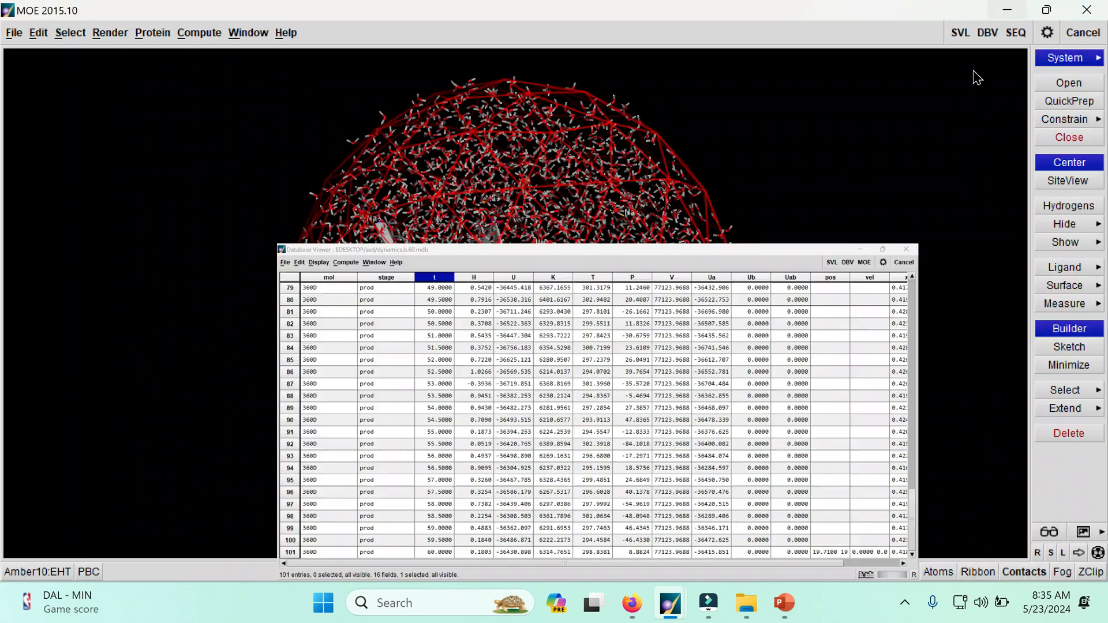
Bring up the dynamics.b.60.mdb viewer, switch to dynamics.b.10.mdb, and examine its stage and t values
{"action": "left_click", "coordinate": [988, 33]}
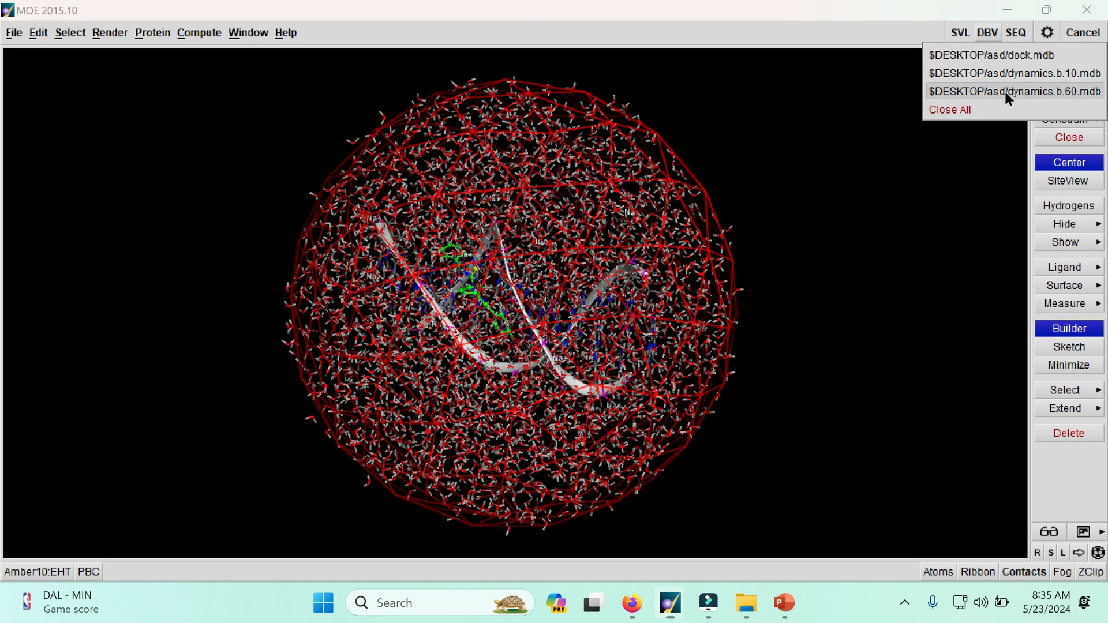
{"action": "left_click", "coordinate": [1005, 92]}
{"action": "left_click", "coordinate": [986, 33]}
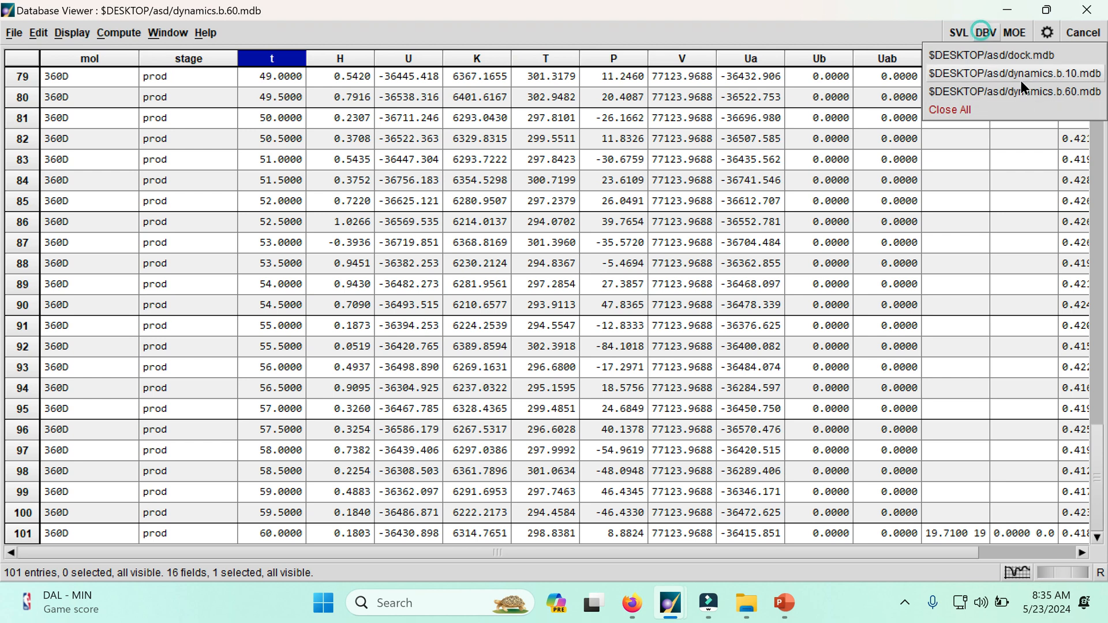
{"action": "left_click", "coordinate": [1019, 75]}
{"action": "scroll", "coordinate": [292, 303], "scroll_direction": "right", "scroll_amount": 3}
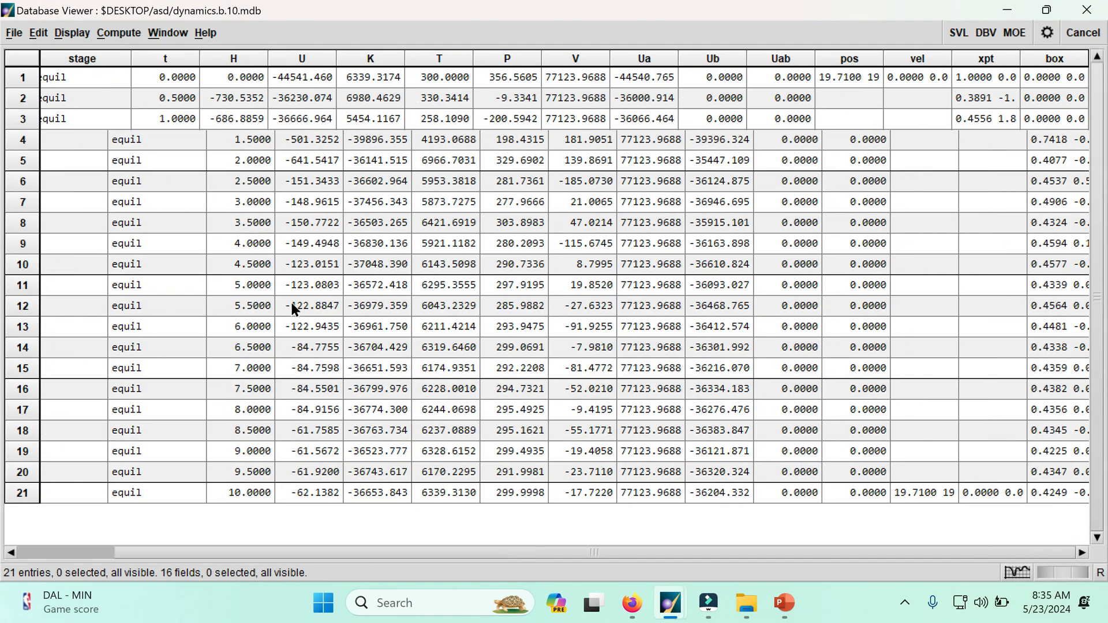
{"action": "scroll", "coordinate": [291, 303], "scroll_direction": "left", "scroll_amount": 3}
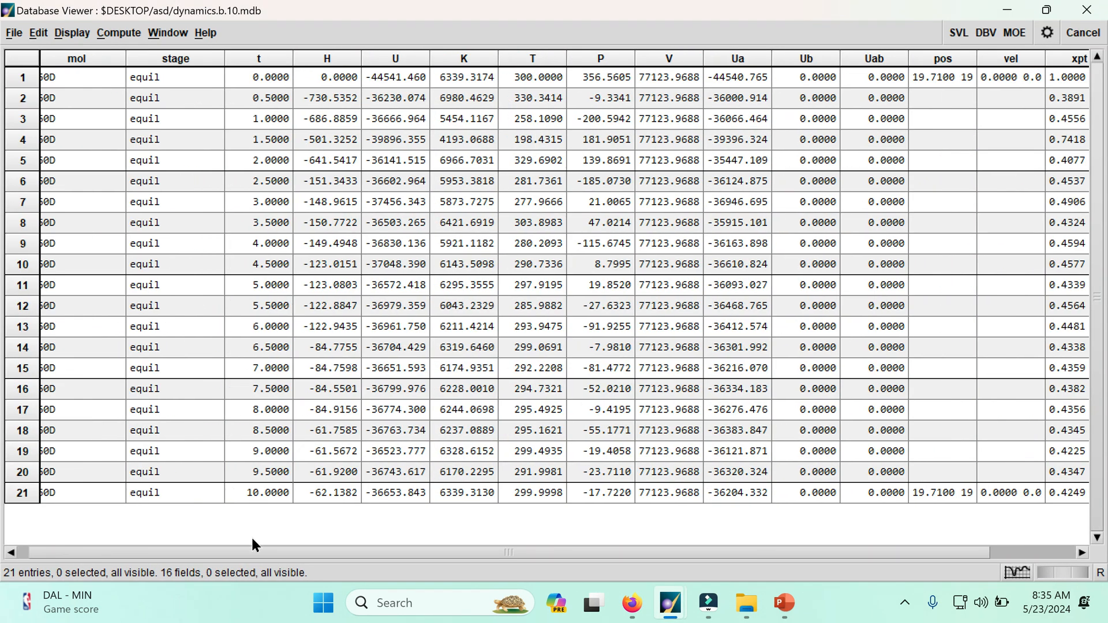
Return to dynamics.b.60.mdb and review its stage and t values from the first to the last entry
{"action": "left_click", "coordinate": [986, 32]}
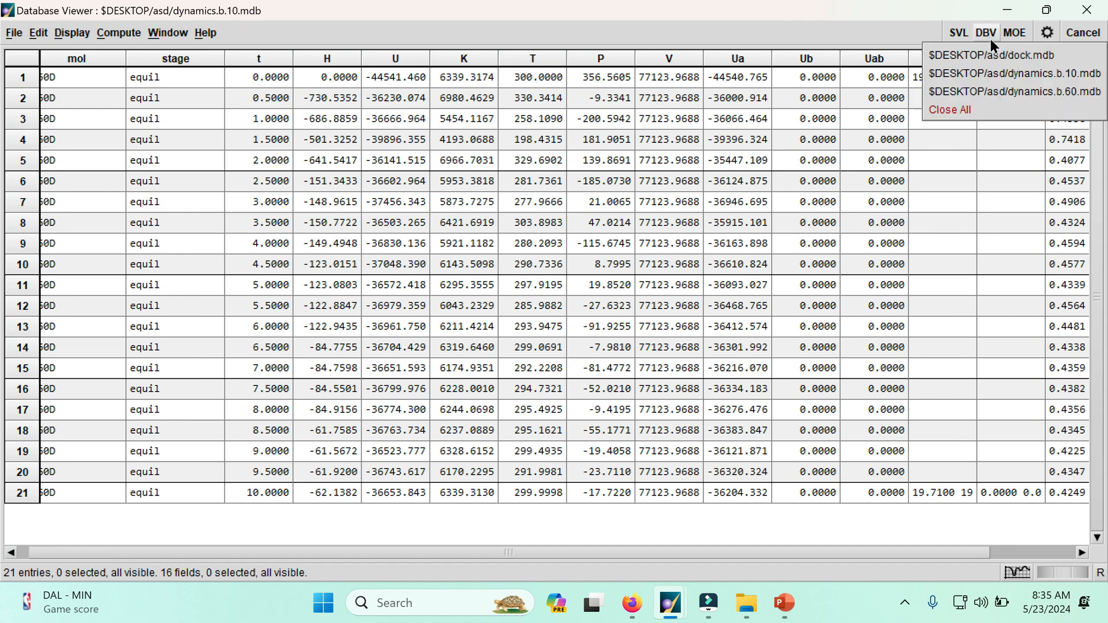
{"action": "left_click", "coordinate": [983, 91]}
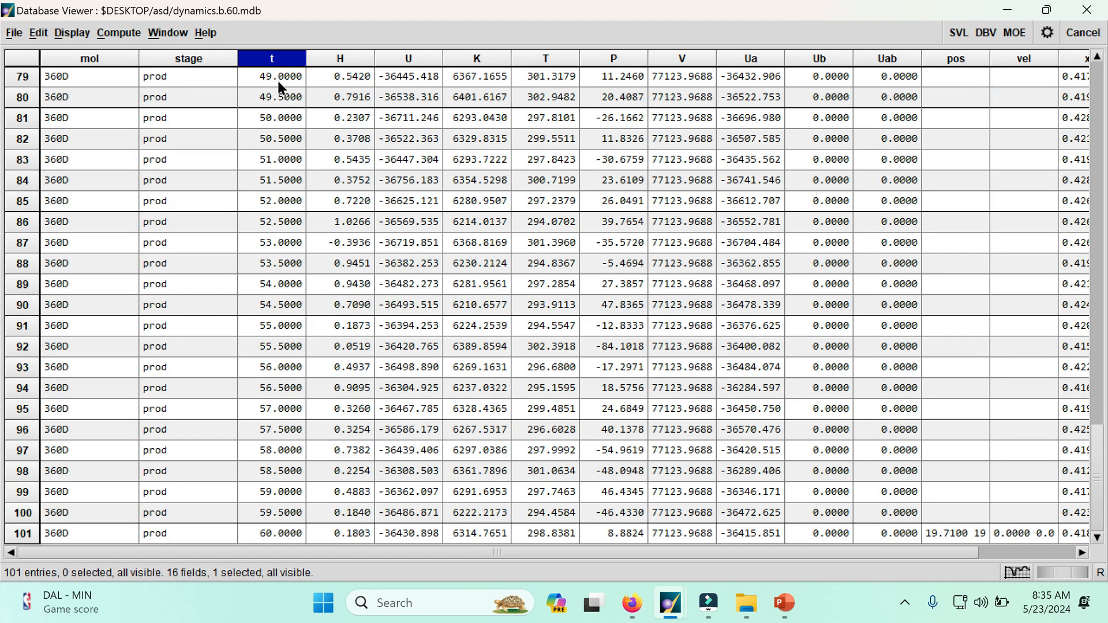
{"action": "scroll", "coordinate": [744, 258], "scroll_direction": "up", "scroll_amount": 5}
{"action": "left_click_drag", "start_coordinate": [1101, 412], "coordinate": [1101, 70]}
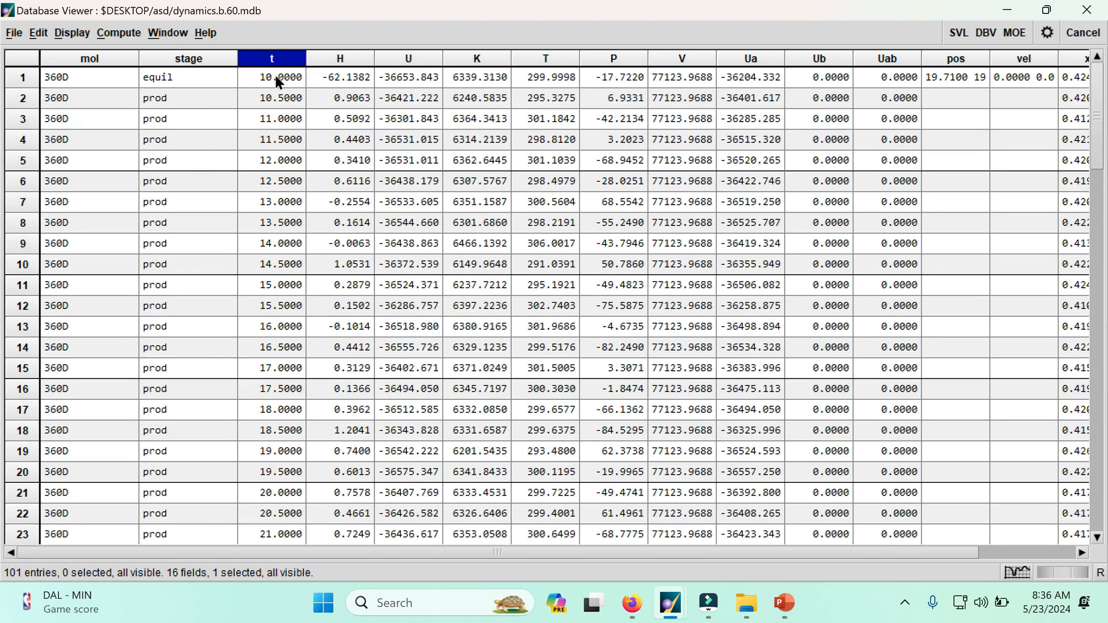
{"action": "scroll", "coordinate": [337, 369], "scroll_direction": "down", "scroll_amount": 20}
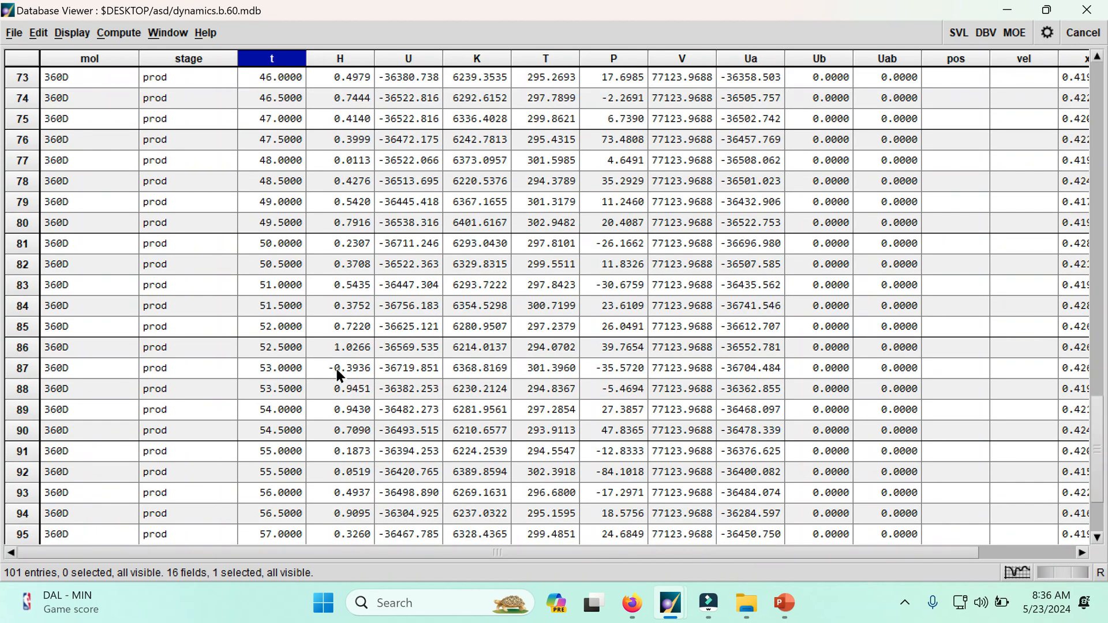
{"action": "scroll", "coordinate": [337, 375], "scroll_direction": "down", "scroll_amount": 2}
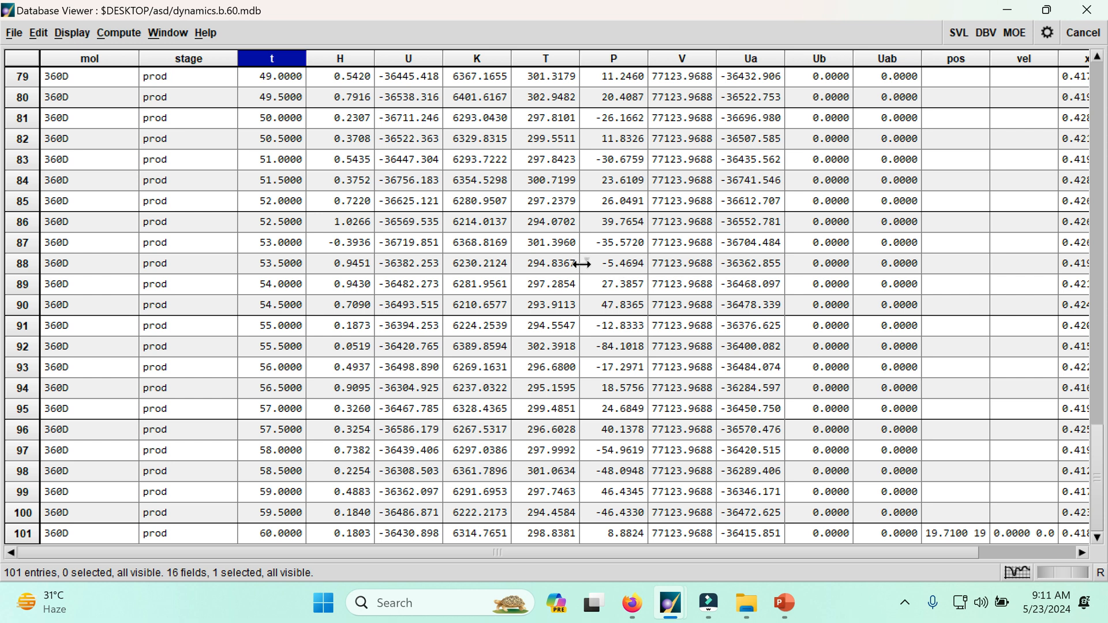
Show the plot pane for dynamics.b.60.mdb, and preview the t field and then the H field individually
{"action": "left_click", "coordinate": [1018, 571]}
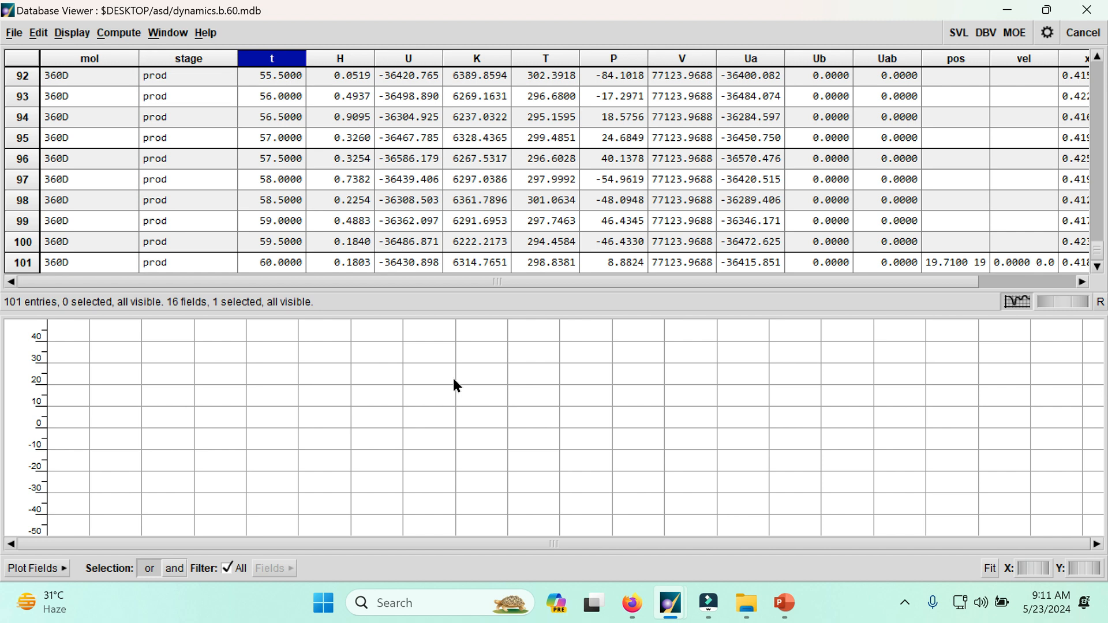
{"action": "left_click", "coordinate": [61, 567]}
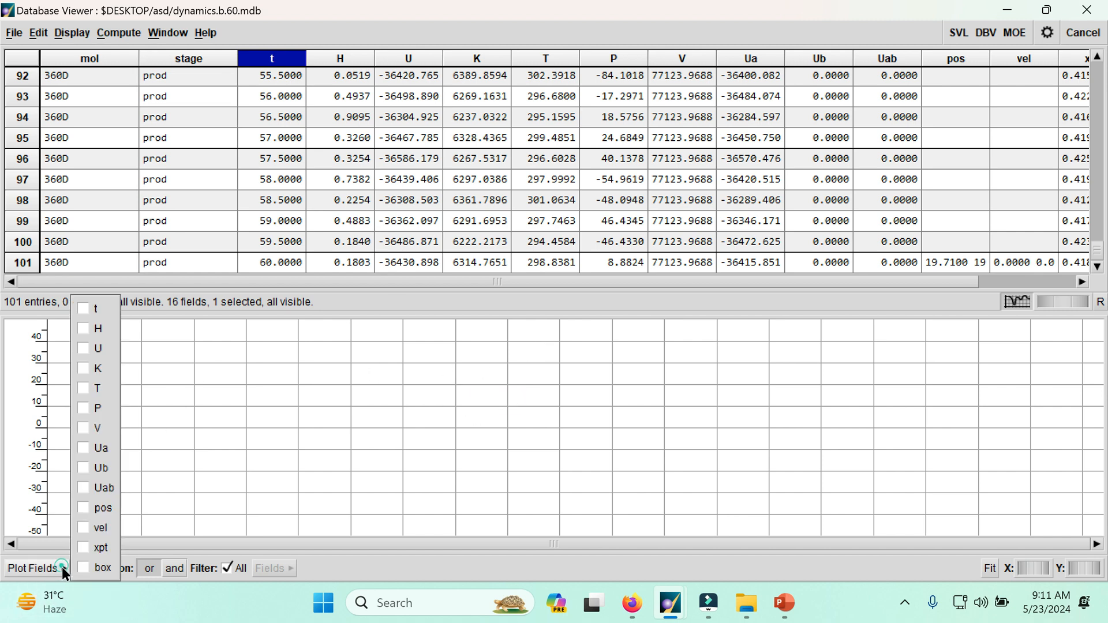
{"action": "left_click", "coordinate": [86, 309]}
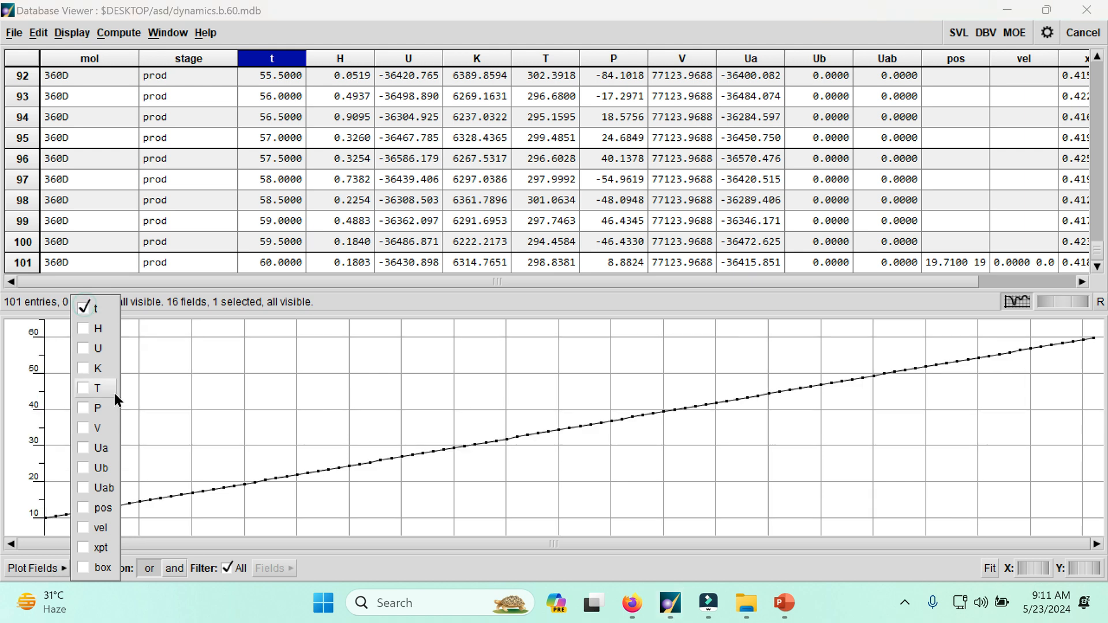
{"action": "left_click", "coordinate": [84, 303]}
{"action": "left_click", "coordinate": [86, 328]}
{"action": "left_click", "coordinate": [85, 329]}
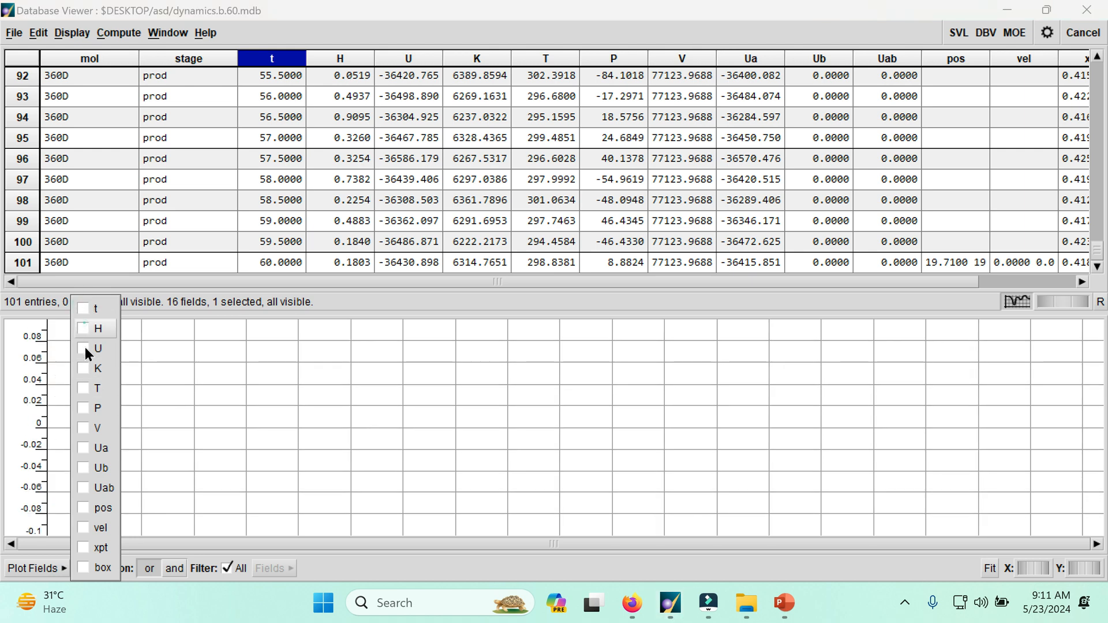
Plot the U field on its own, replace it with K, and adjust the plot's scale
{"action": "left_click", "coordinate": [85, 349]}
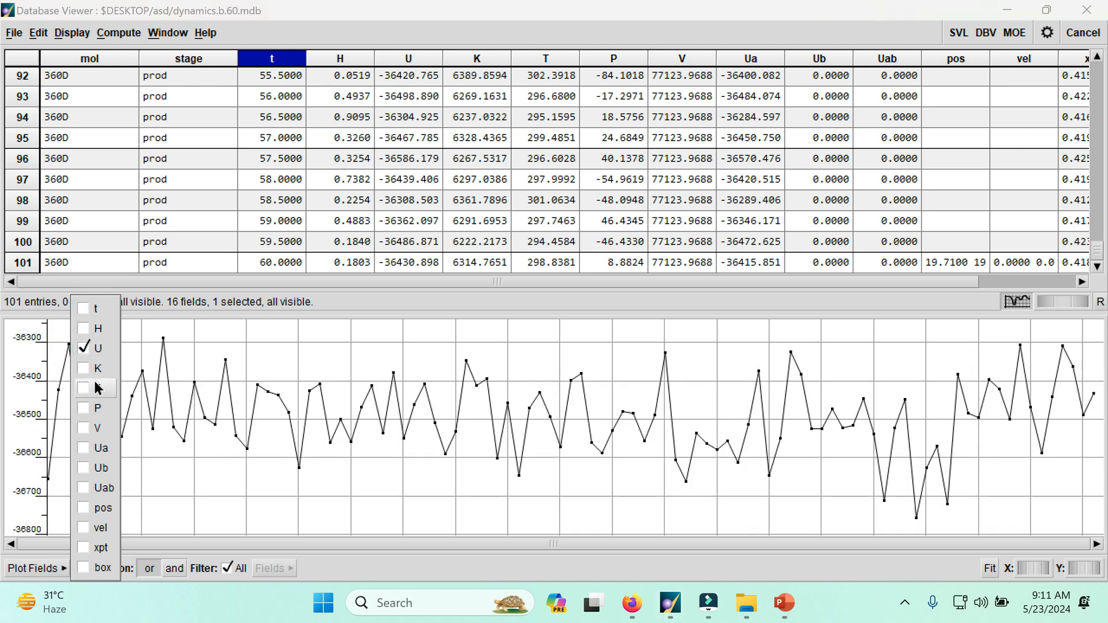
{"action": "left_click", "coordinate": [85, 349]}
{"action": "left_click", "coordinate": [82, 366]}
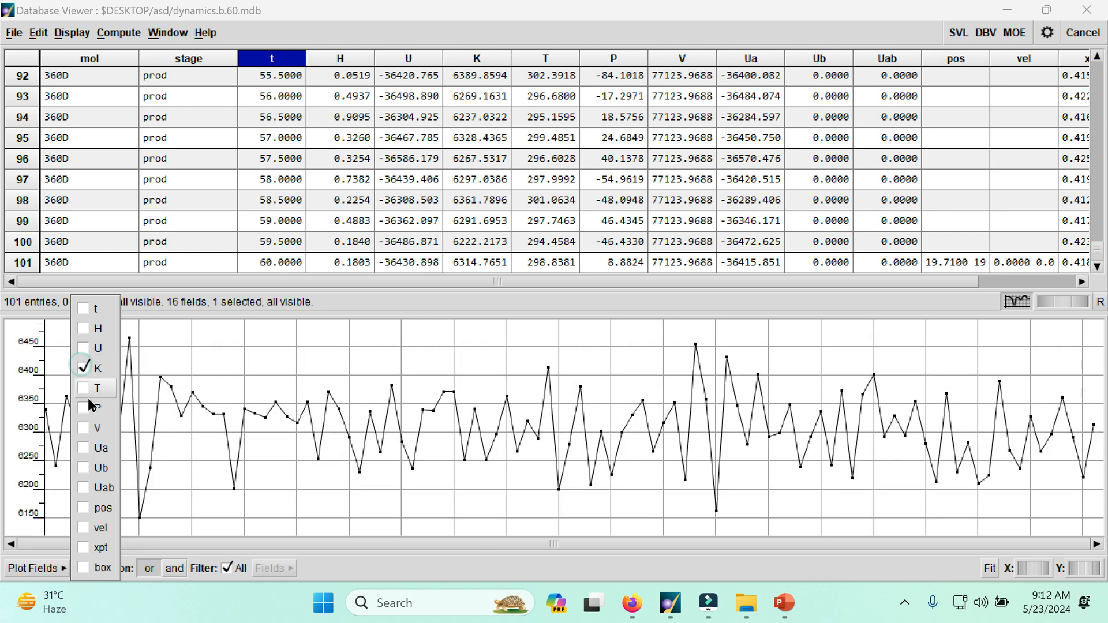
{"action": "left_click", "coordinate": [159, 428]}
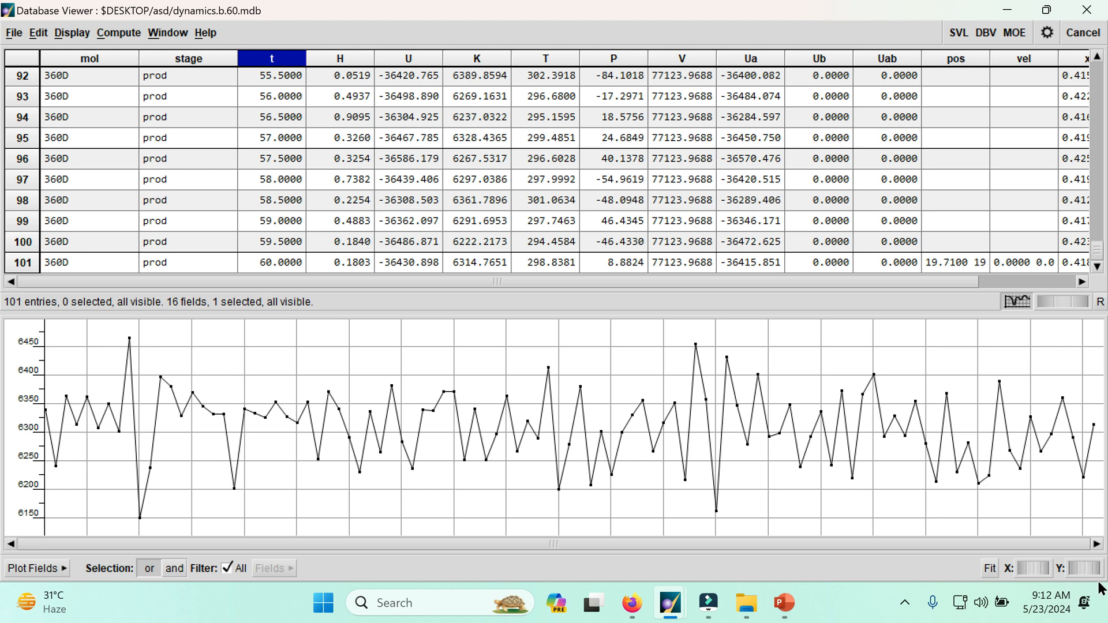
{"action": "left_click_drag", "start_coordinate": [1086, 570], "coordinate": [1074, 570]}
{"action": "left_click_drag", "start_coordinate": [1001, 564], "coordinate": [1083, 564]}
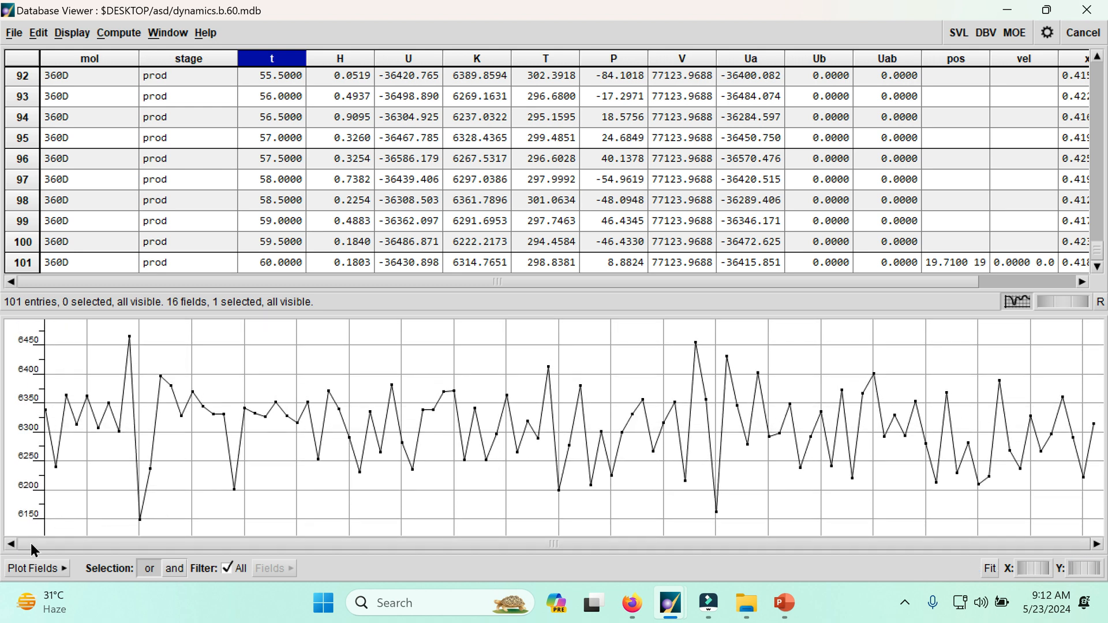
Add the T, P, V and Ua fields to the K plot for comparison
{"action": "left_click", "coordinate": [36, 569]}
{"action": "left_click", "coordinate": [88, 395]}
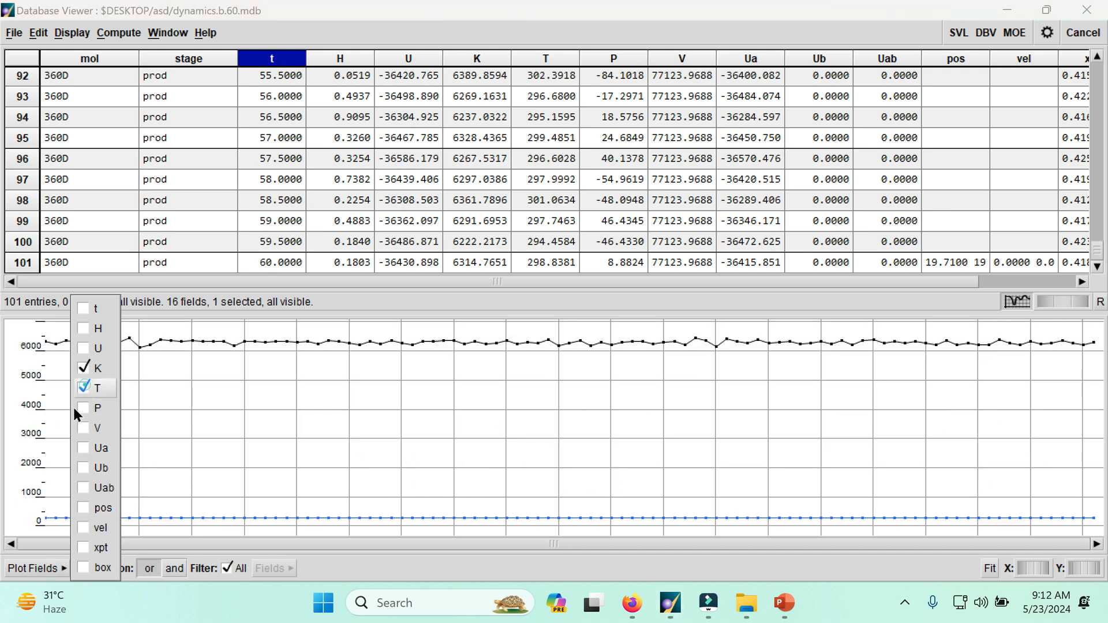
{"action": "left_click", "coordinate": [82, 405]}
{"action": "left_click", "coordinate": [85, 432]}
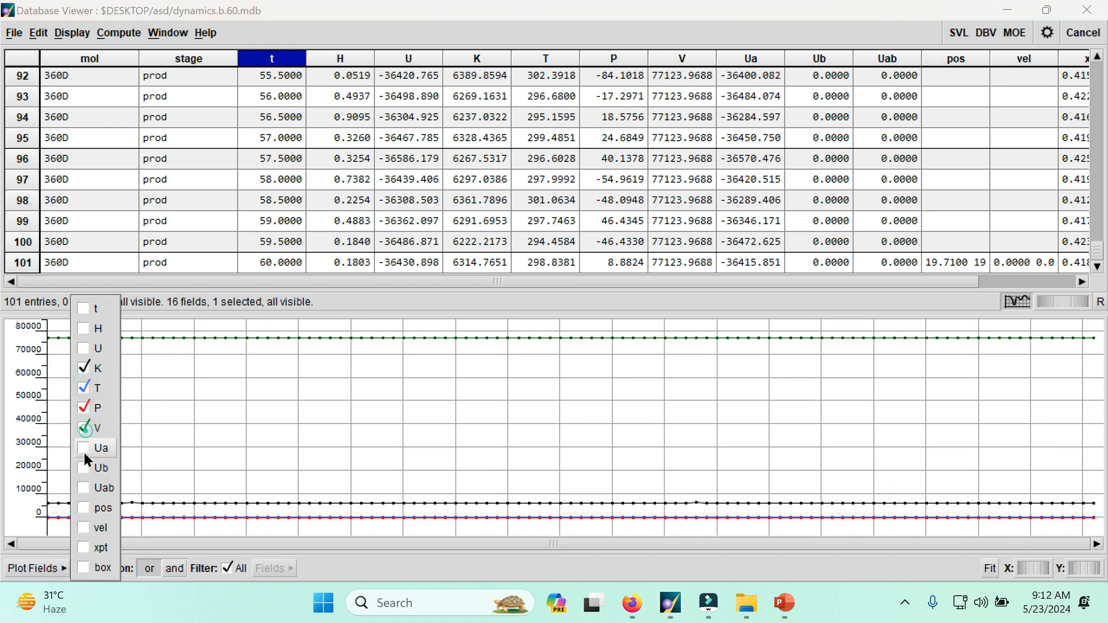
{"action": "left_click", "coordinate": [83, 448]}
Clear K, T, V and Ua from the plot, leaving only the t and P fields plotted together
{"action": "left_click", "coordinate": [81, 366]}
{"action": "left_click", "coordinate": [83, 306]}
{"action": "left_click", "coordinate": [84, 394]}
{"action": "left_click", "coordinate": [83, 408]}
{"action": "left_click", "coordinate": [83, 425]}
{"action": "left_click", "coordinate": [84, 444]}
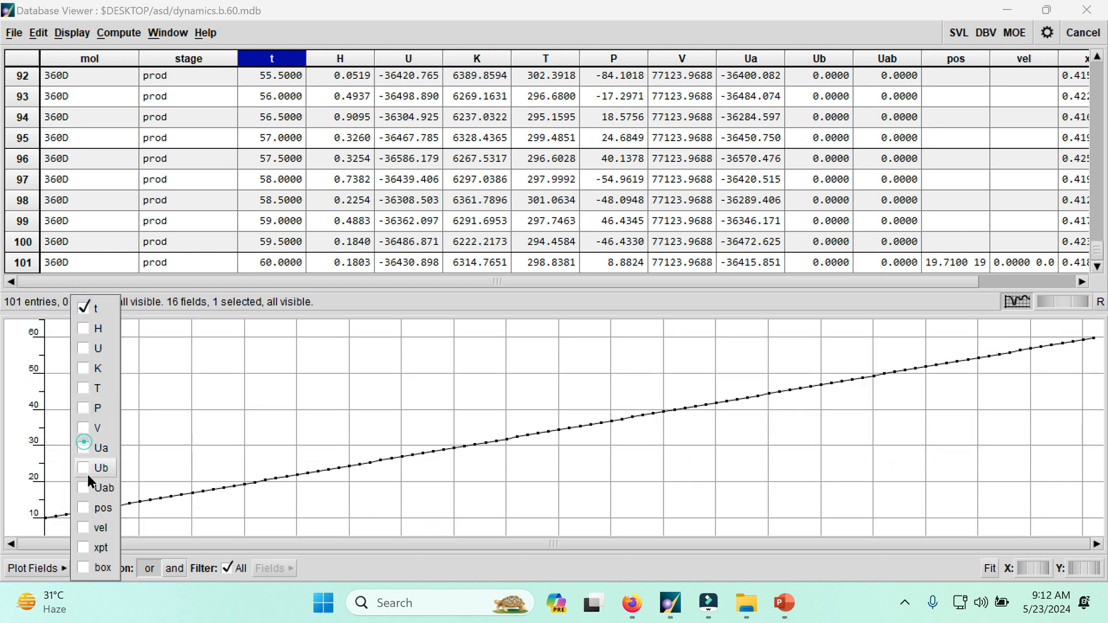
{"action": "left_click", "coordinate": [82, 448]}
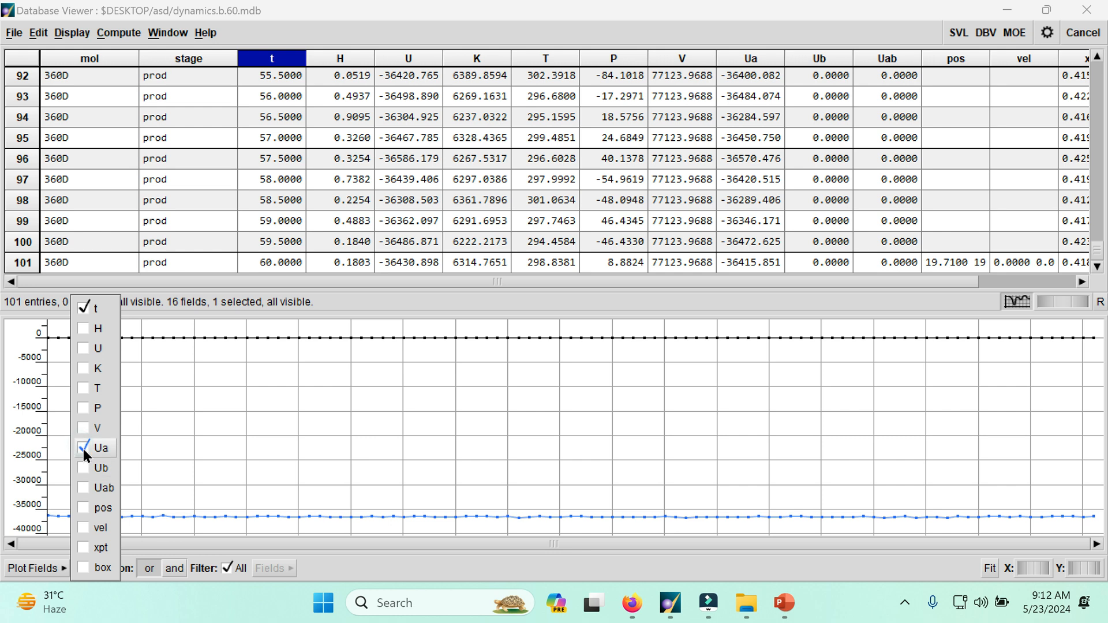
{"action": "left_click", "coordinate": [83, 449]}
{"action": "left_click", "coordinate": [83, 408]}
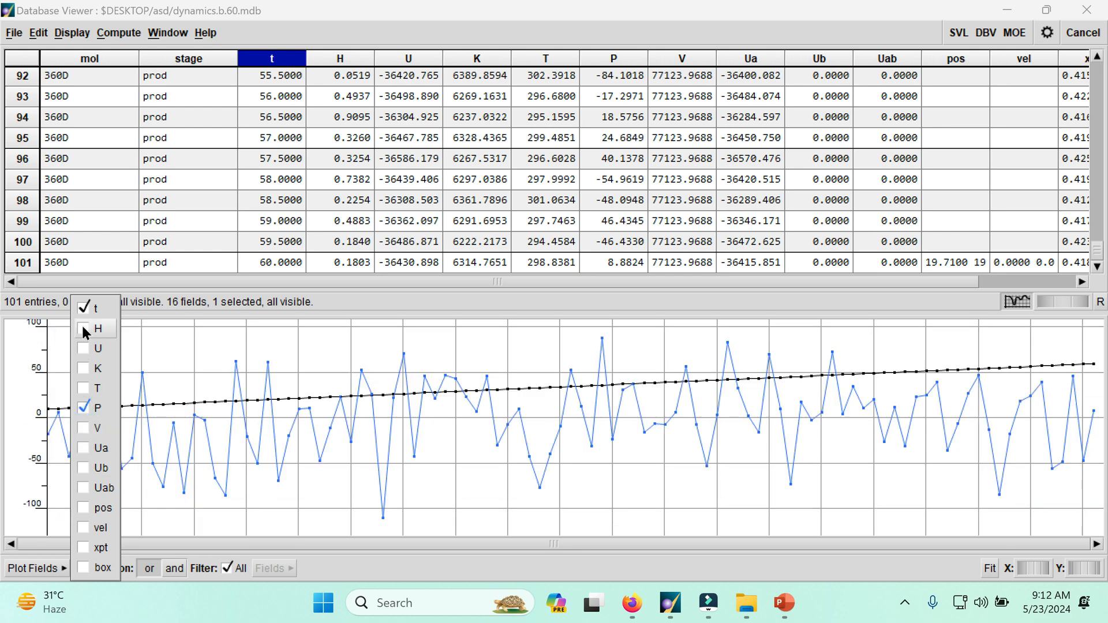
{"action": "left_click", "coordinate": [251, 369]}
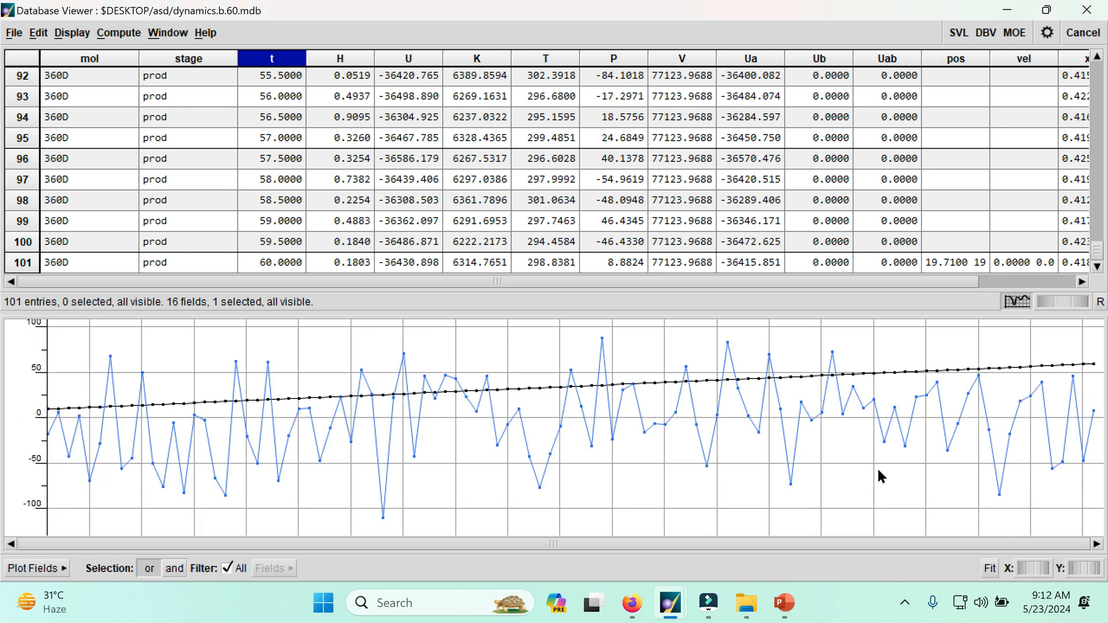
Restrict the plot filter from all fields to P only, and hide the plot pane
{"action": "mouse_move", "coordinate": [878, 471]}
{"action": "left_click", "coordinate": [265, 571]}
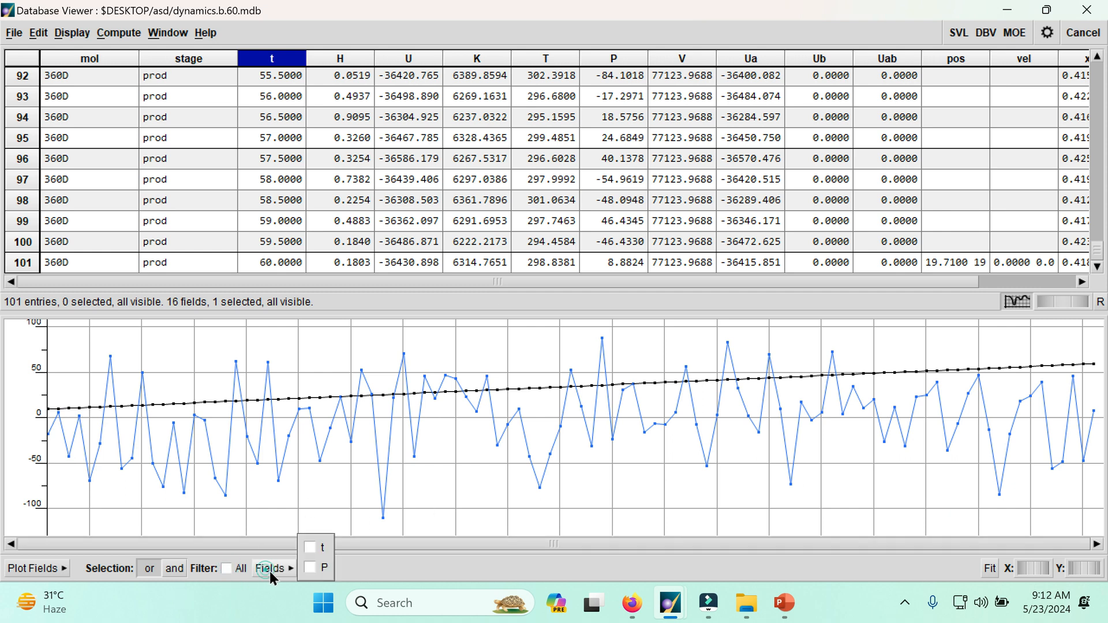
{"action": "left_click", "coordinate": [313, 569]}
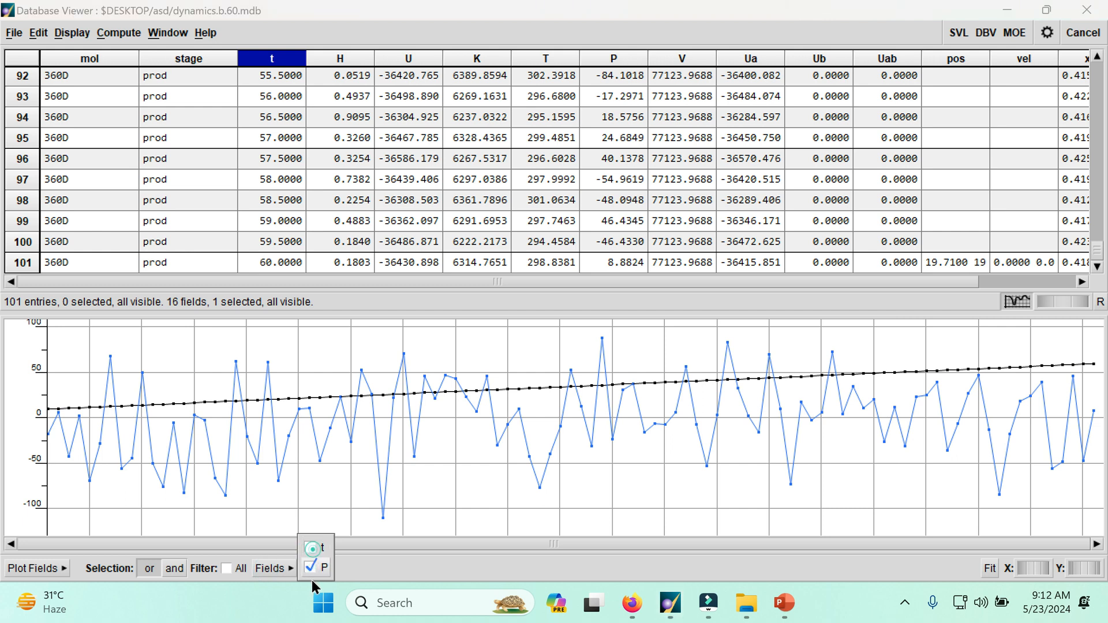
{"action": "left_click", "coordinate": [38, 574]}
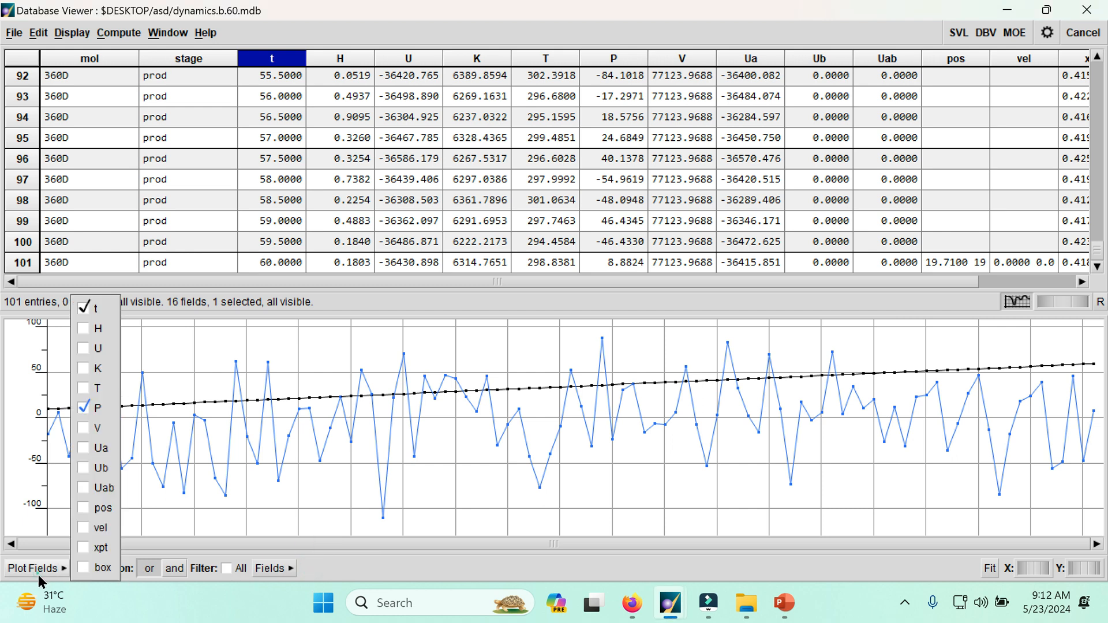
{"action": "left_click", "coordinate": [571, 494]}
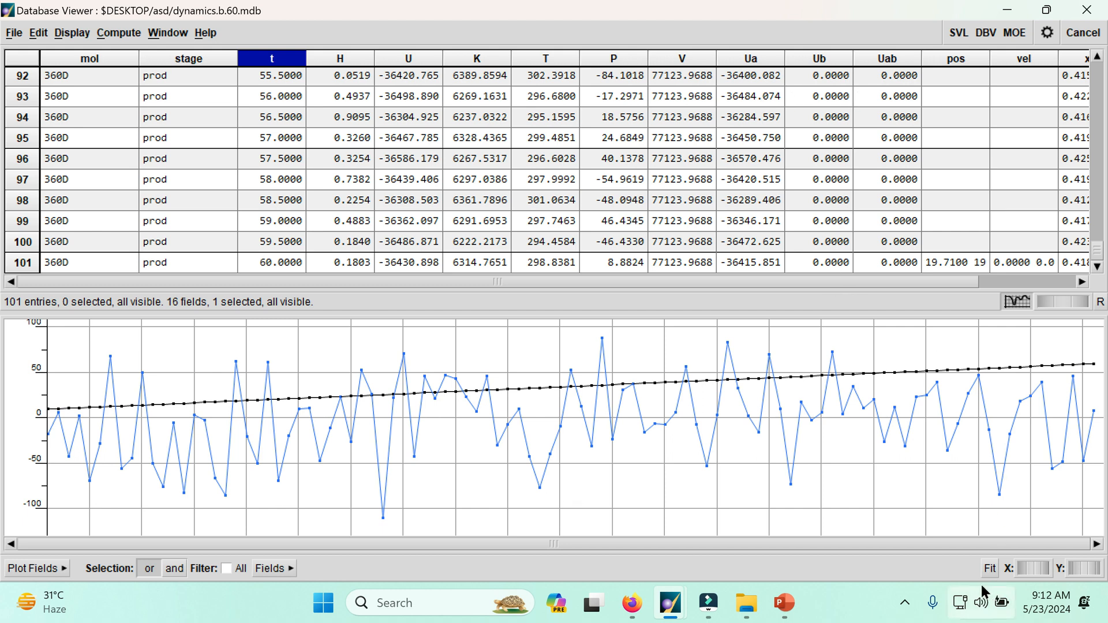
{"action": "left_click", "coordinate": [1019, 299]}
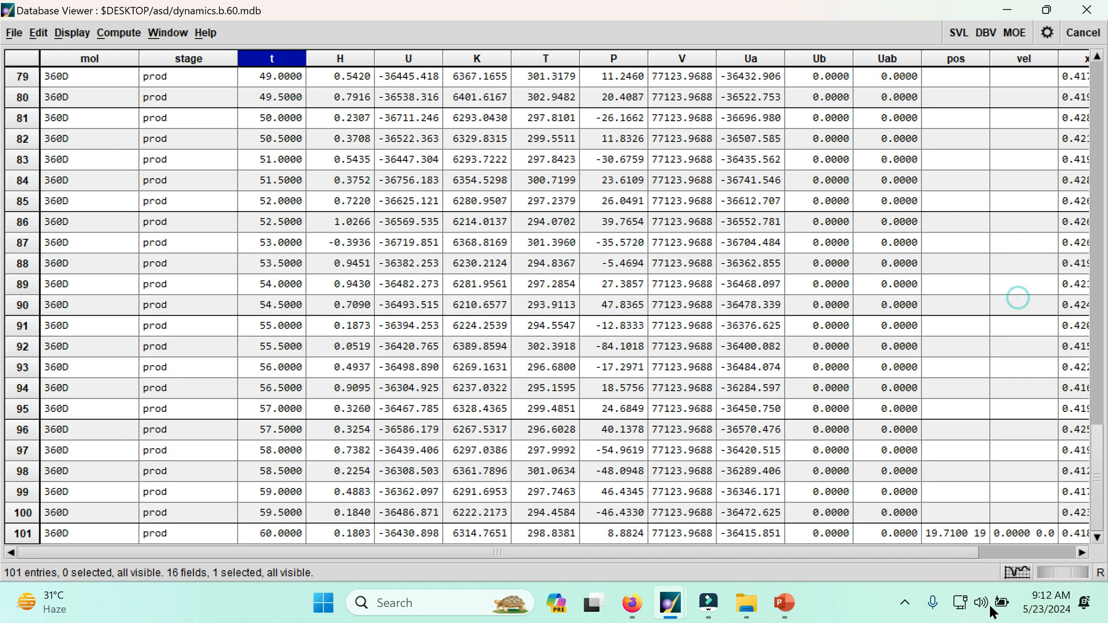
Create a correlation plot of the database with t along the X-axis and P along the Y-axis
{"action": "left_click", "coordinate": [168, 35]}
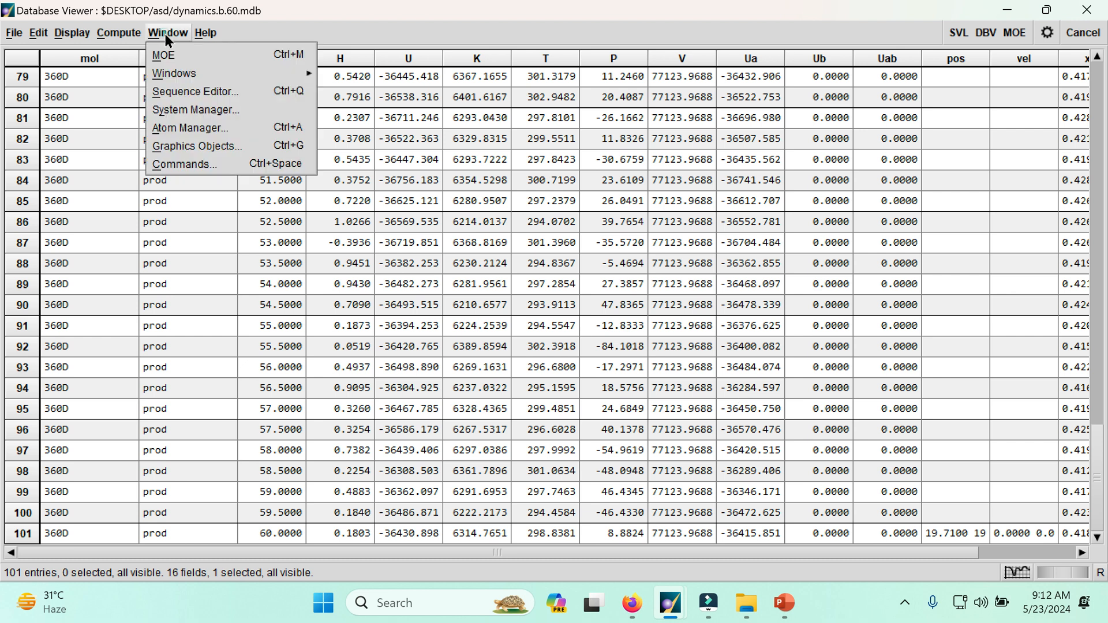
{"action": "left_click", "coordinate": [124, 34]}
{"action": "mouse_move", "coordinate": [140, 58]}
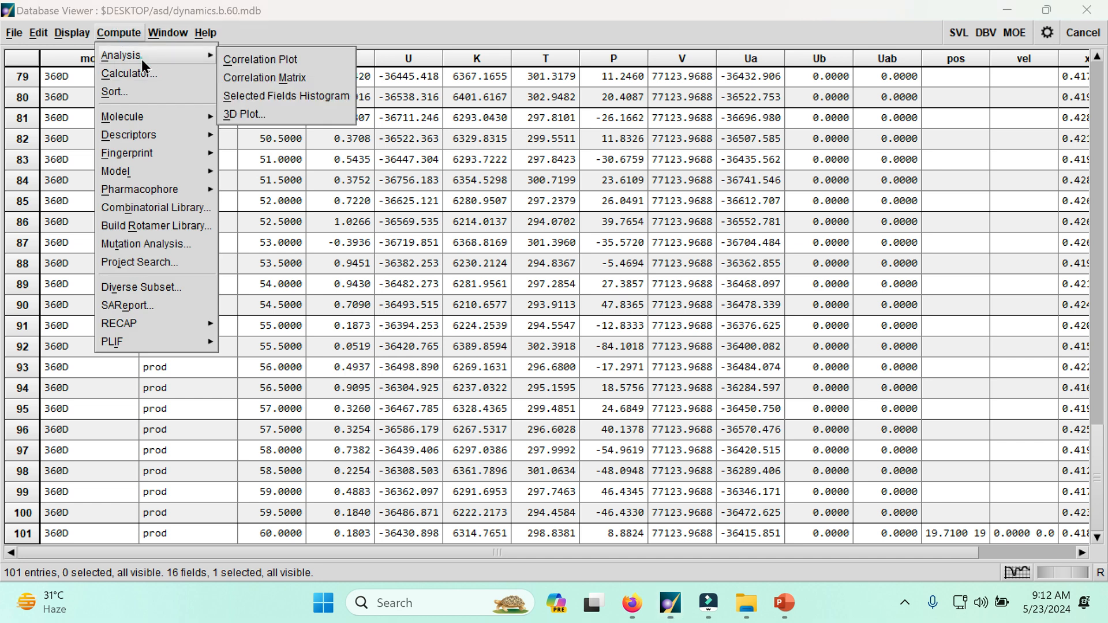
{"action": "left_click", "coordinate": [282, 60]}
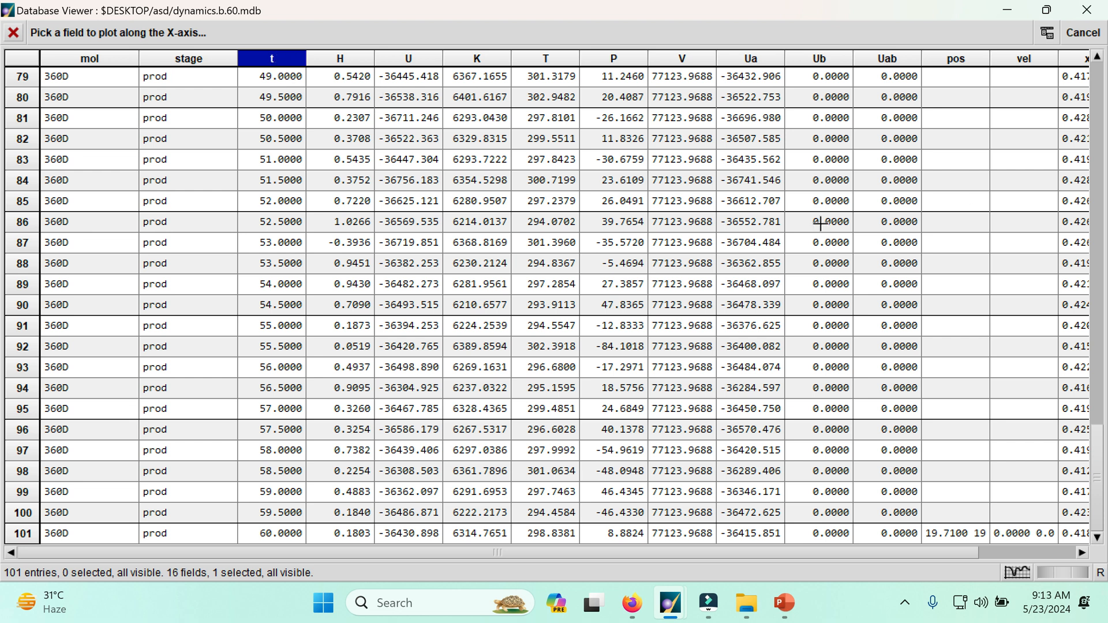
{"action": "left_click", "coordinate": [276, 58]}
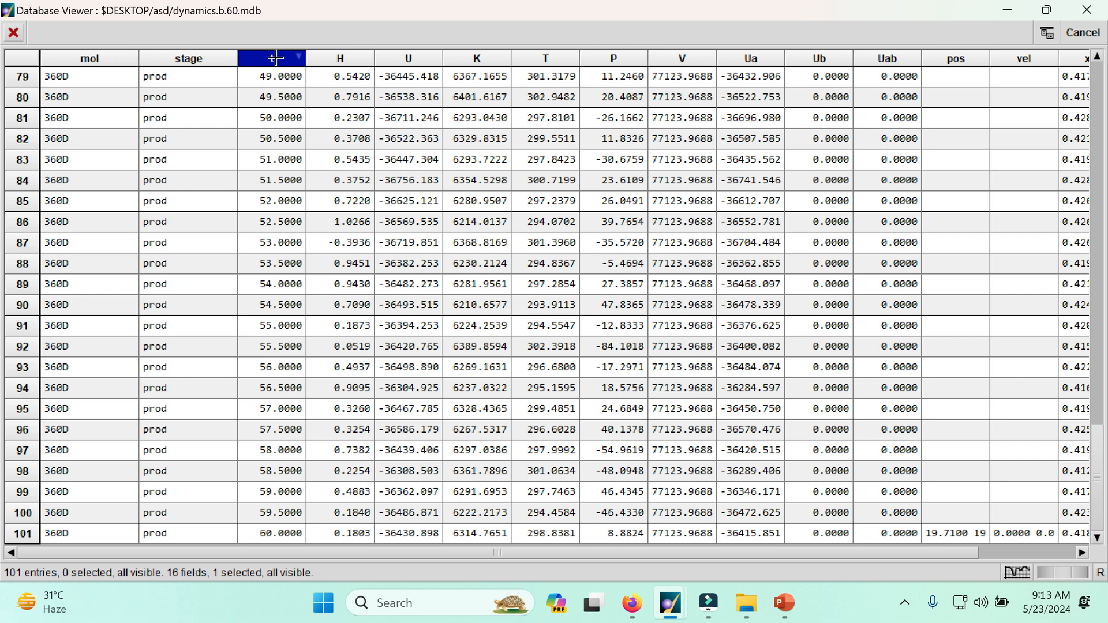
{"action": "left_click", "coordinate": [614, 58]}
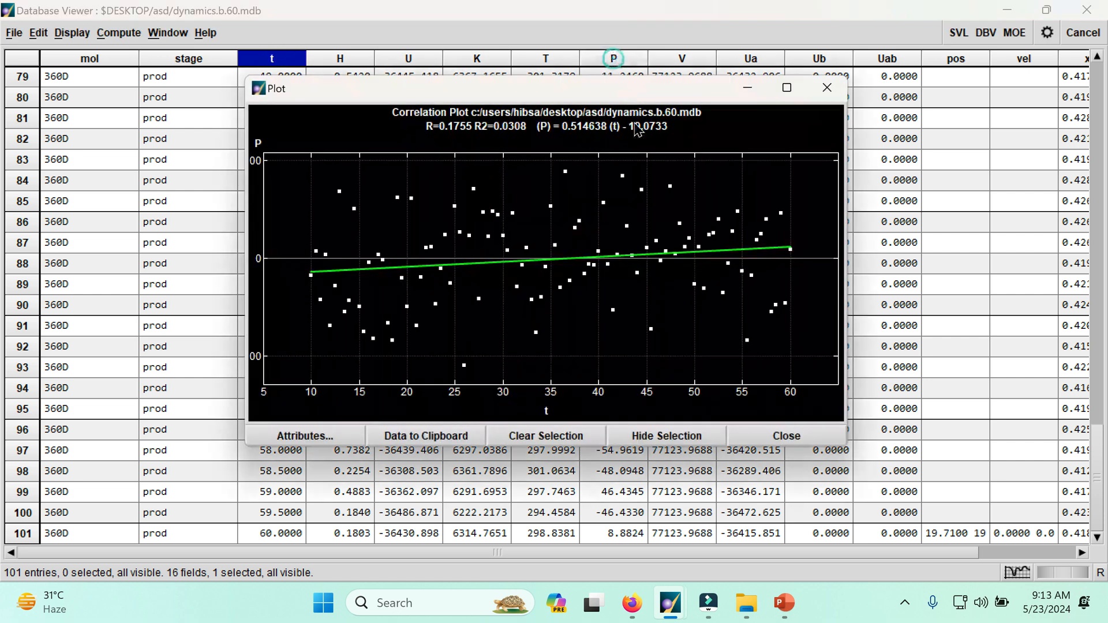
Maximize the correlation plot and apply a white background with a black foreground in its attributes
{"action": "left_click", "coordinate": [788, 88]}
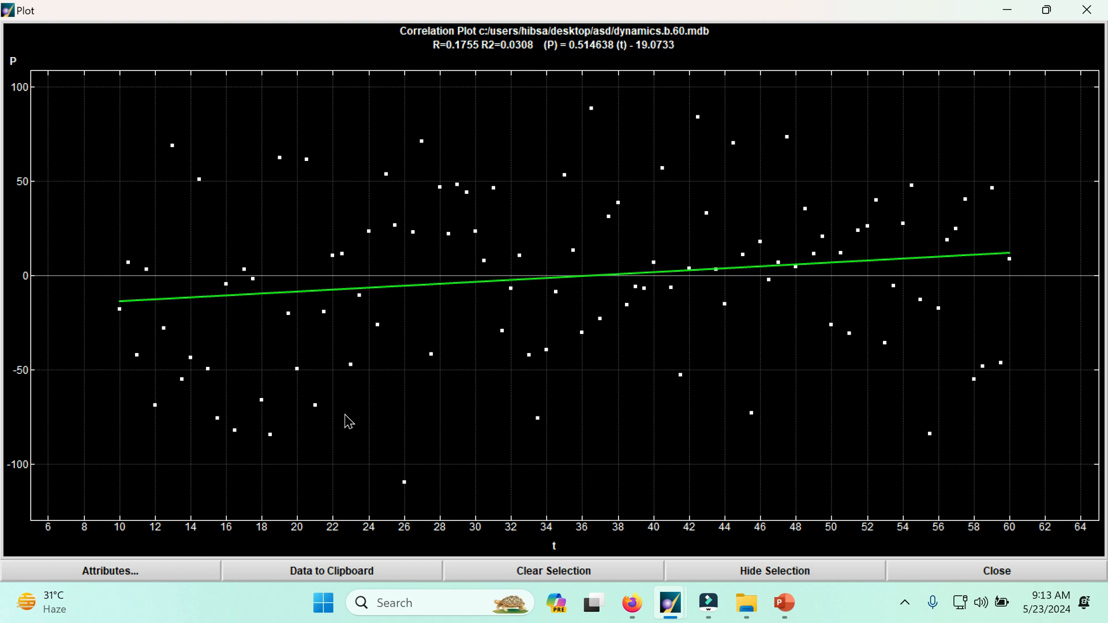
{"action": "left_click", "coordinate": [169, 577]}
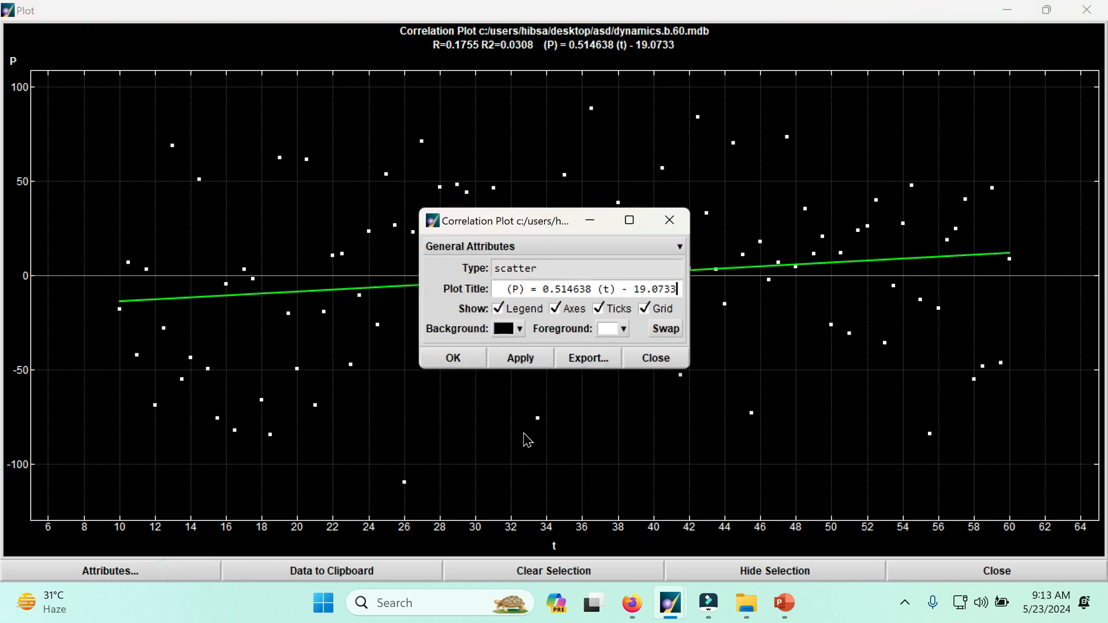
{"action": "left_click", "coordinate": [625, 330]}
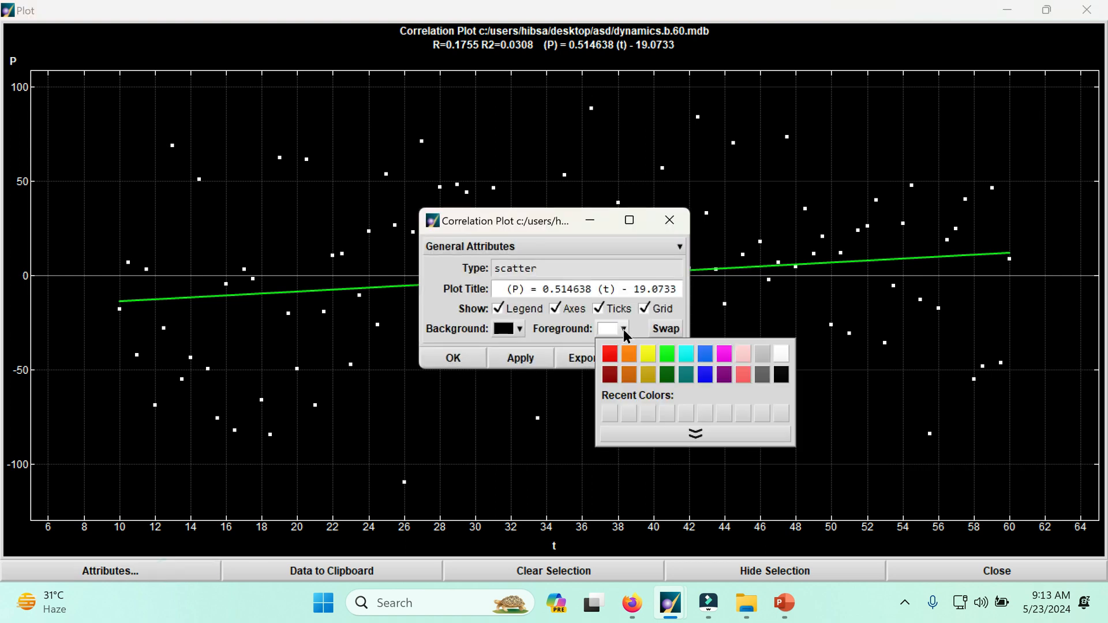
{"action": "left_click", "coordinate": [783, 352]}
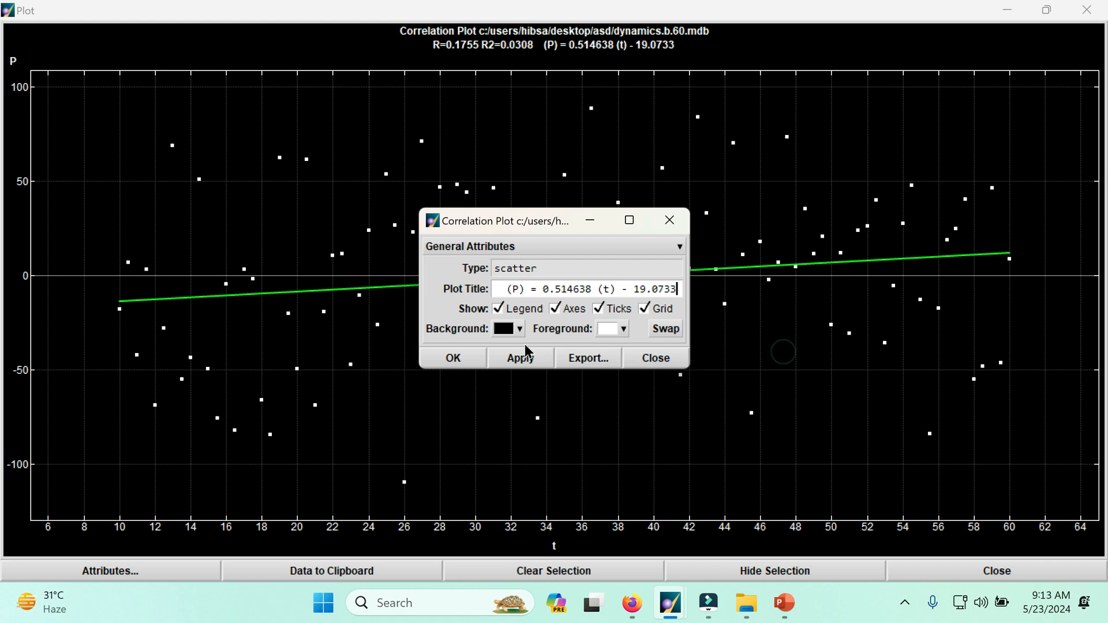
{"action": "left_click", "coordinate": [624, 330]}
{"action": "left_click", "coordinate": [782, 373]}
{"action": "left_click", "coordinate": [520, 330]}
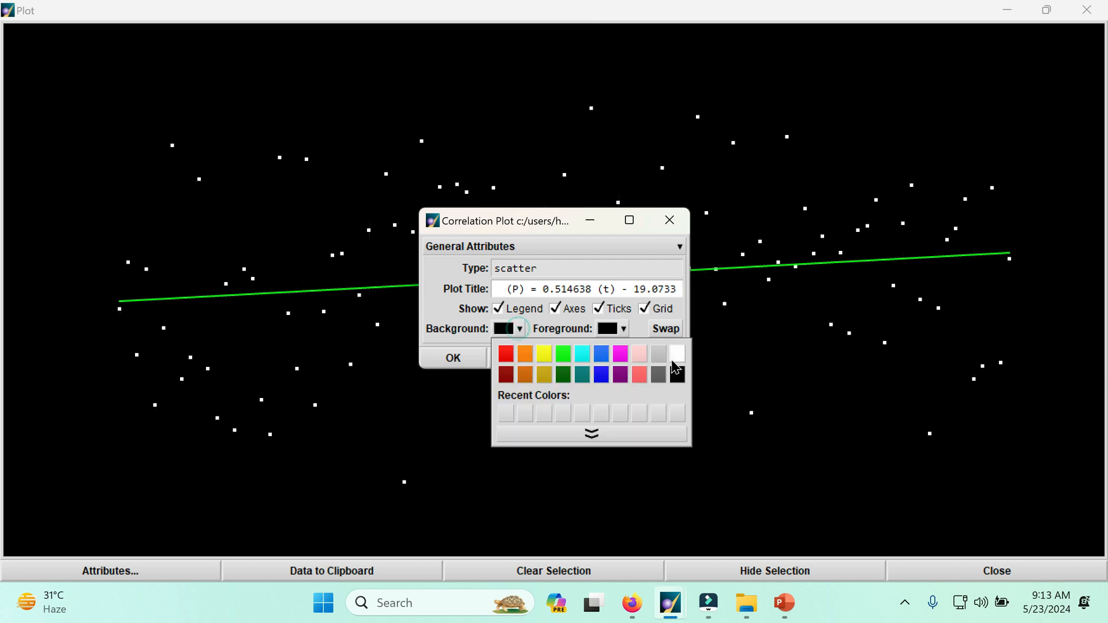
{"action": "left_click", "coordinate": [673, 357]}
{"action": "left_click", "coordinate": [597, 313]}
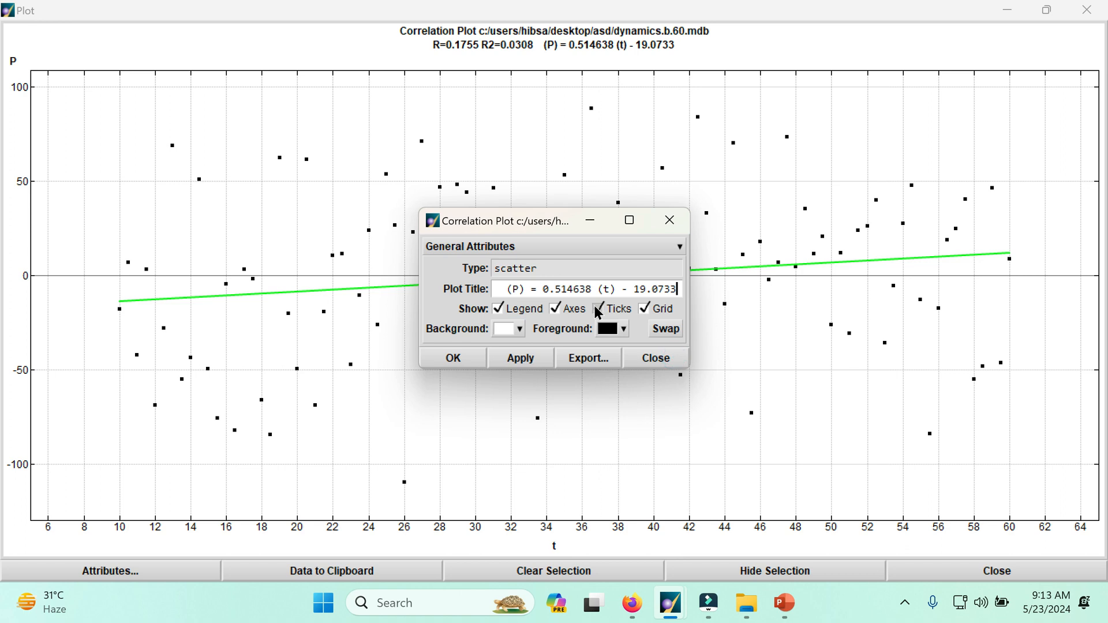
{"action": "left_click", "coordinate": [530, 360]}
Review the plot's X-axis, Y-axis and series attributes, stepping through to series 3, and accept the settings
{"action": "left_click", "coordinate": [500, 247]}
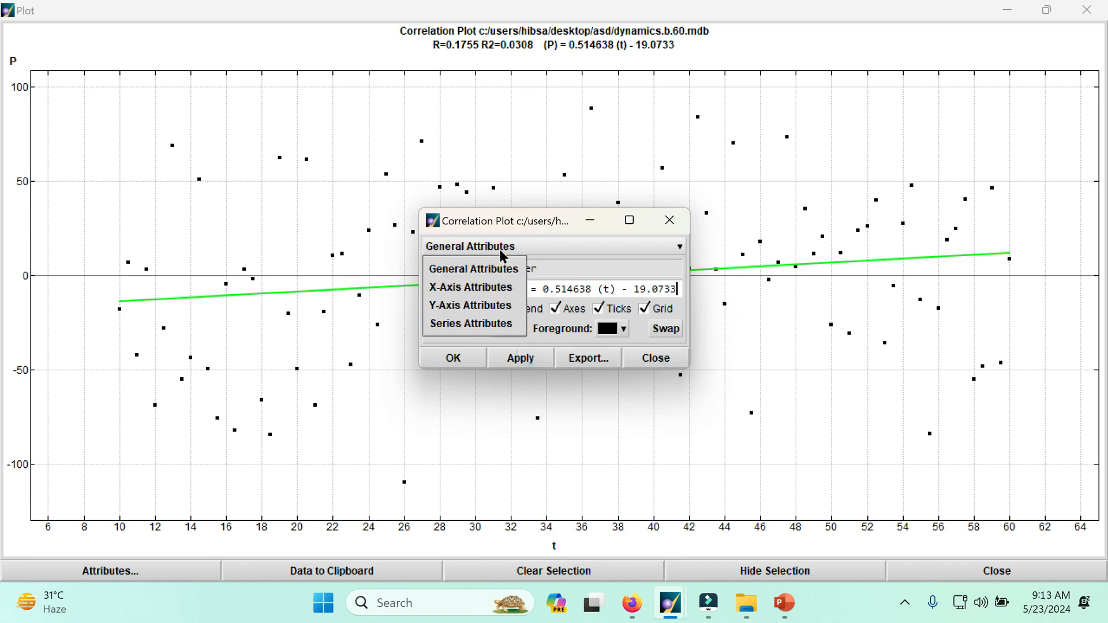
{"action": "left_click", "coordinate": [505, 288]}
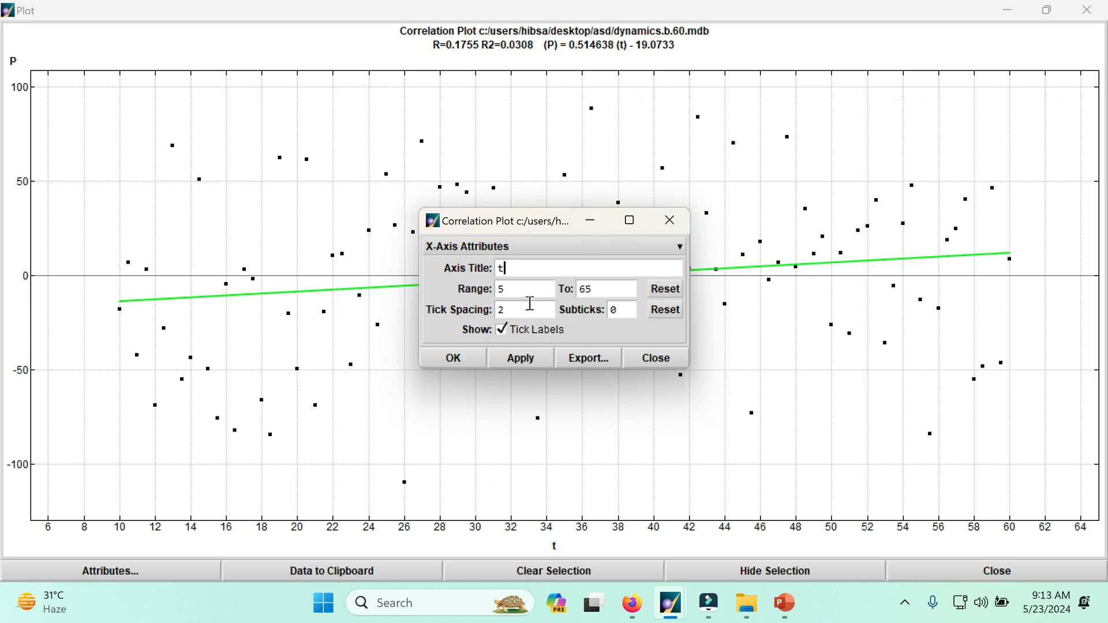
{"action": "left_click", "coordinate": [502, 249]}
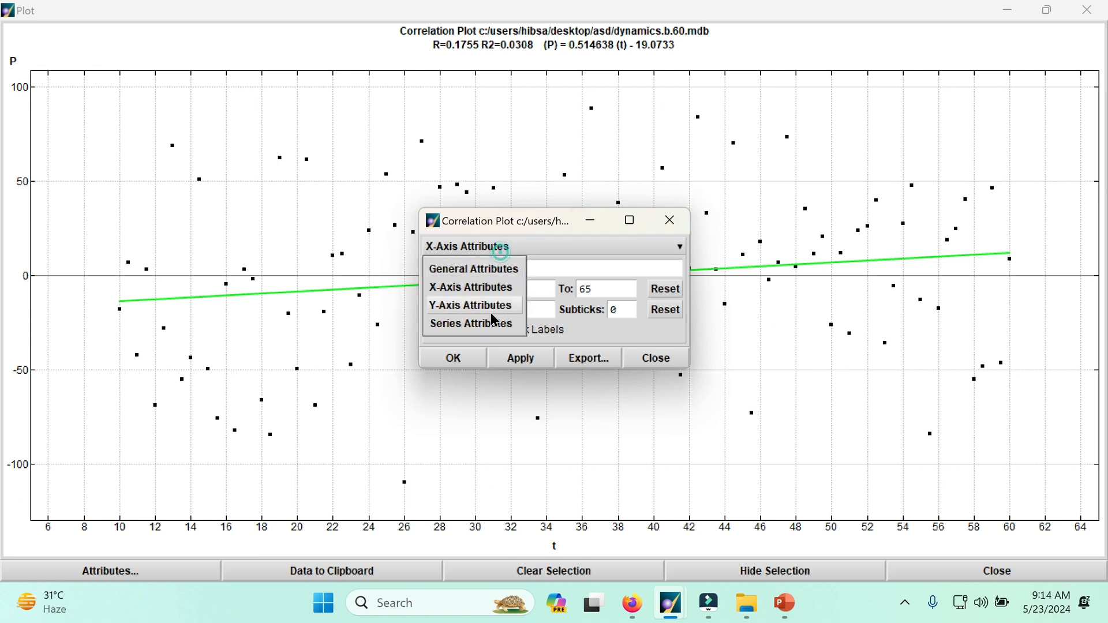
{"action": "left_click", "coordinate": [490, 310]}
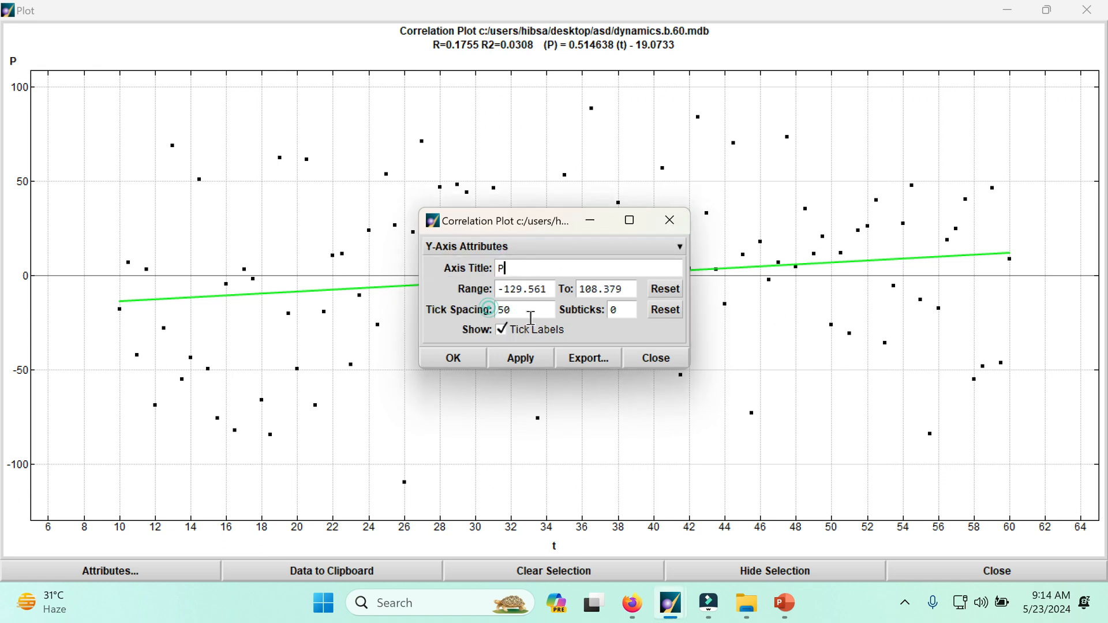
{"action": "left_click", "coordinate": [506, 248]}
{"action": "left_click", "coordinate": [499, 323]}
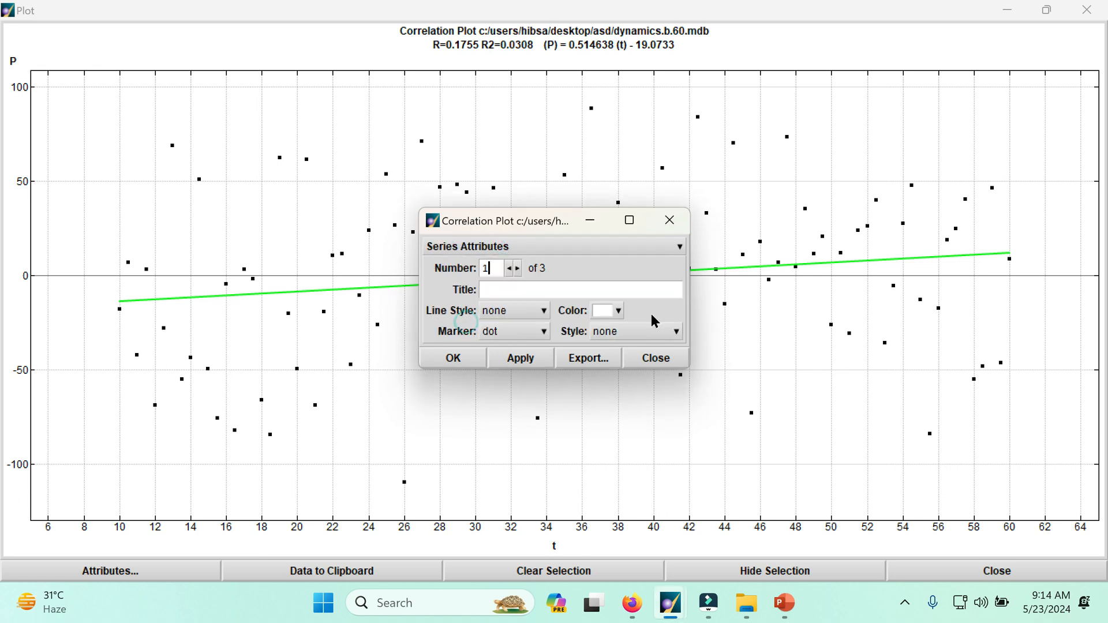
{"action": "left_click", "coordinate": [518, 268]}
{"action": "left_click", "coordinate": [519, 268]}
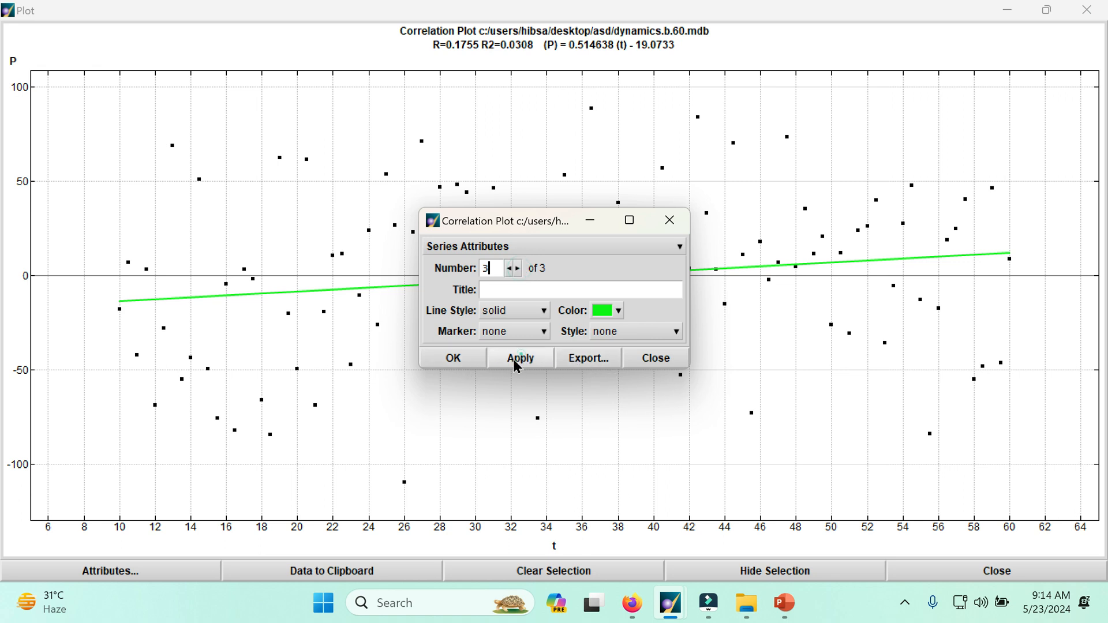
{"action": "left_click", "coordinate": [482, 363]}
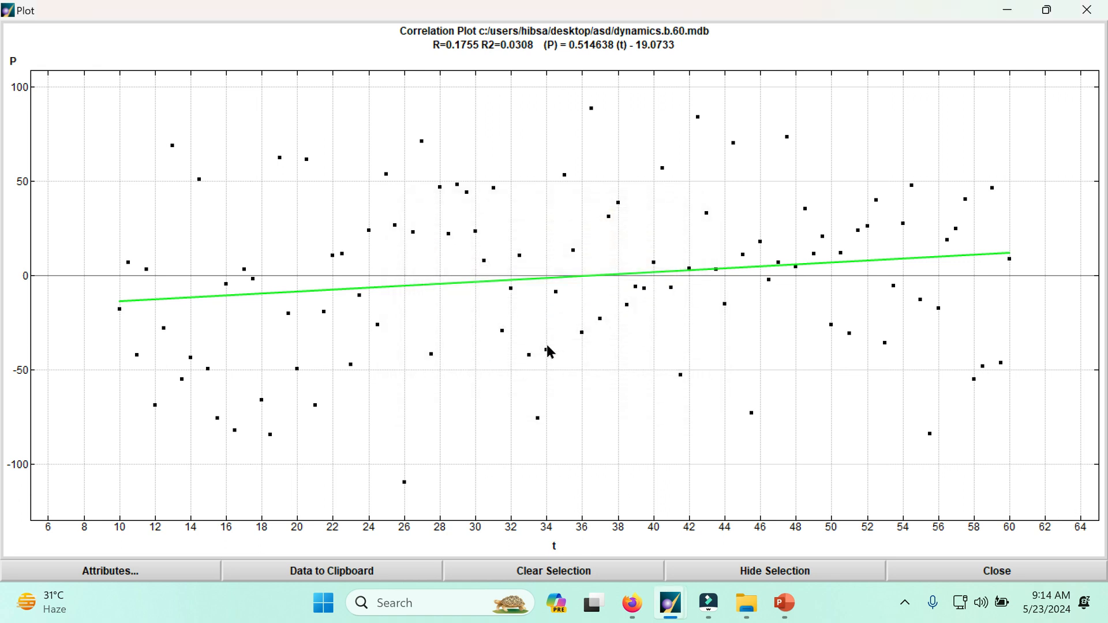
Copy the correlation plot's data to the clipboard and minimize the open MOE windows to reach the desktop
{"action": "left_click", "coordinate": [359, 574]}
{"action": "left_click", "coordinate": [1007, 10]}
{"action": "left_click", "coordinate": [1007, 10]}
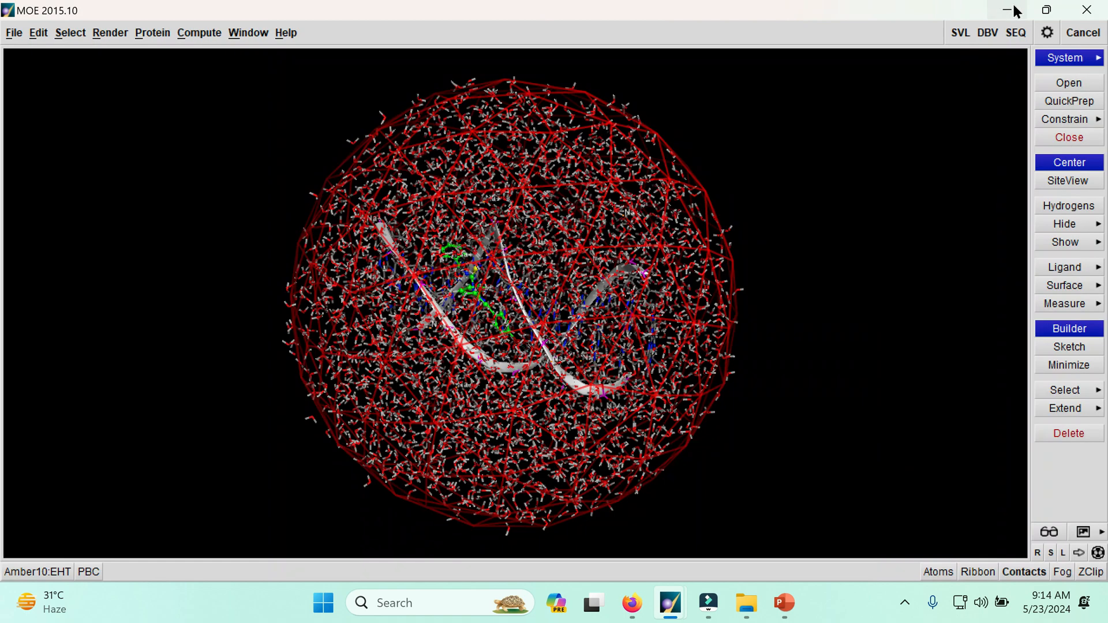
{"action": "left_click", "coordinate": [1007, 10]}
Create a new Microsoft Word document on the desktop with its default name and open it
{"action": "right_click", "coordinate": [518, 429]}
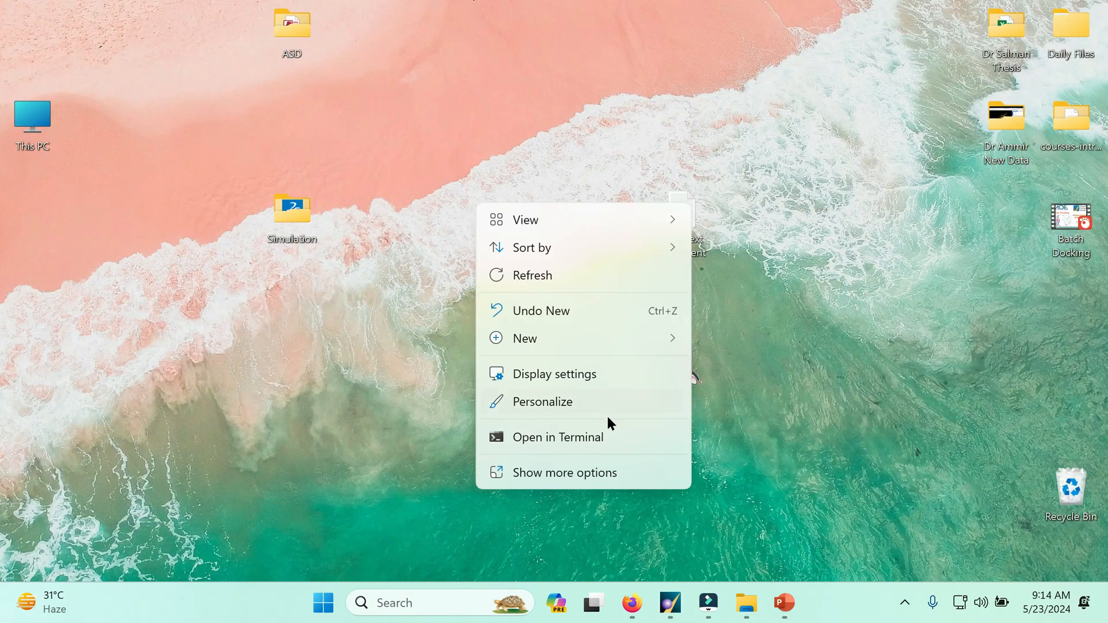
{"action": "mouse_move", "coordinate": [608, 338]}
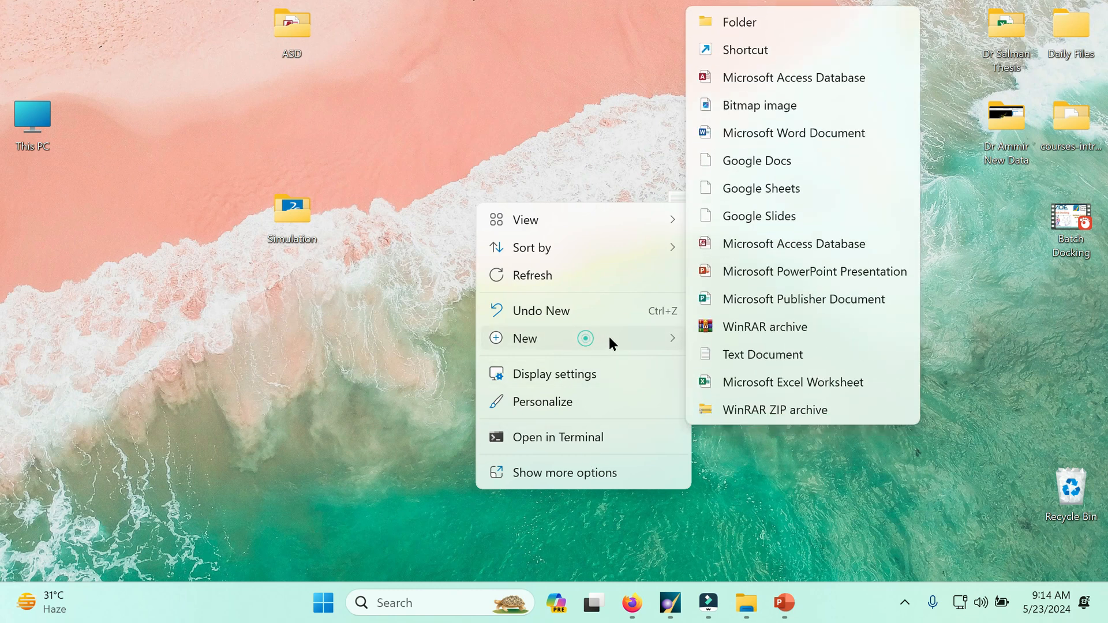
{"action": "left_click", "coordinate": [775, 127]}
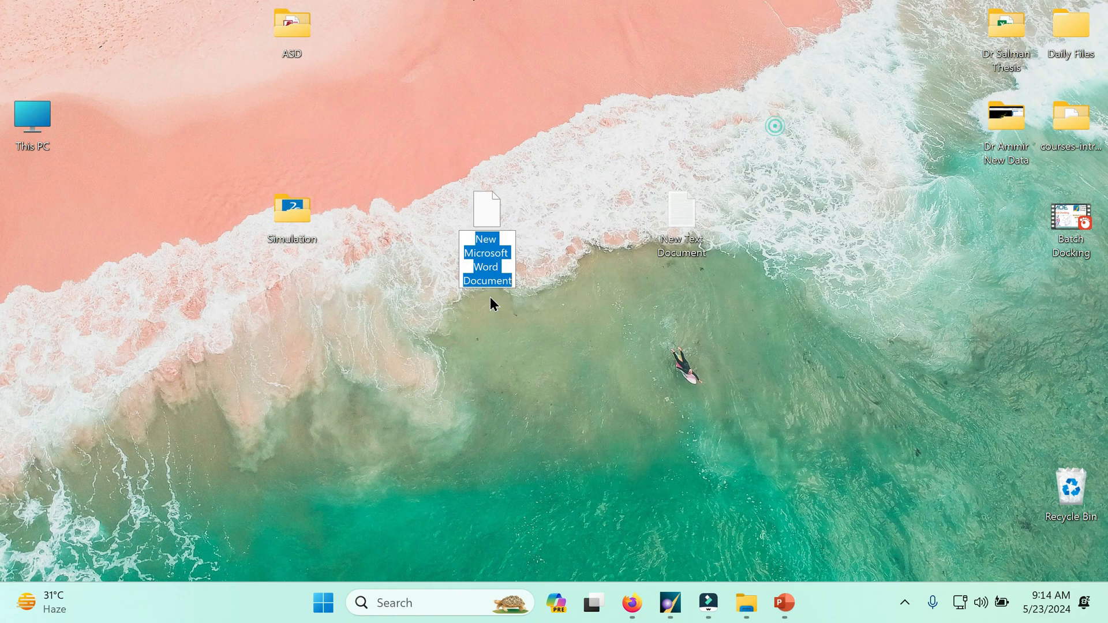
{"action": "left_click", "coordinate": [489, 215]}
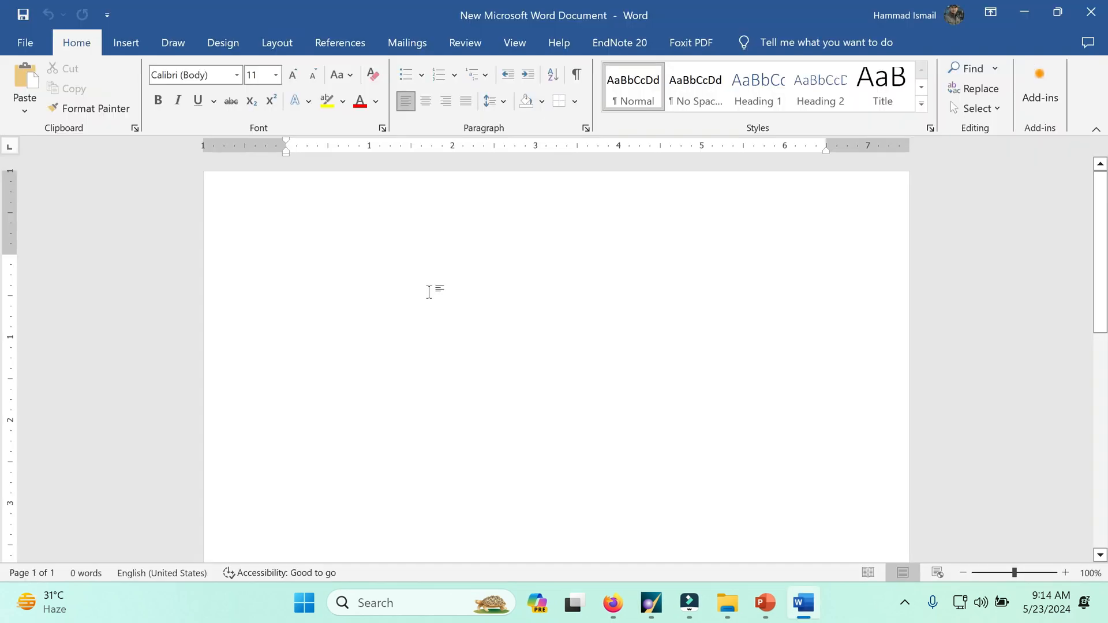
Paste the copied t and P plot data into the blank document and check it from the beginning
{"action": "right_click", "coordinate": [429, 293]}
{"action": "left_click", "coordinate": [468, 110]}
{"action": "scroll", "coordinate": [571, 413], "scroll_direction": "up", "scroll_amount": 5}
{"action": "scroll", "coordinate": [571, 411], "scroll_direction": "up", "scroll_amount": 15}
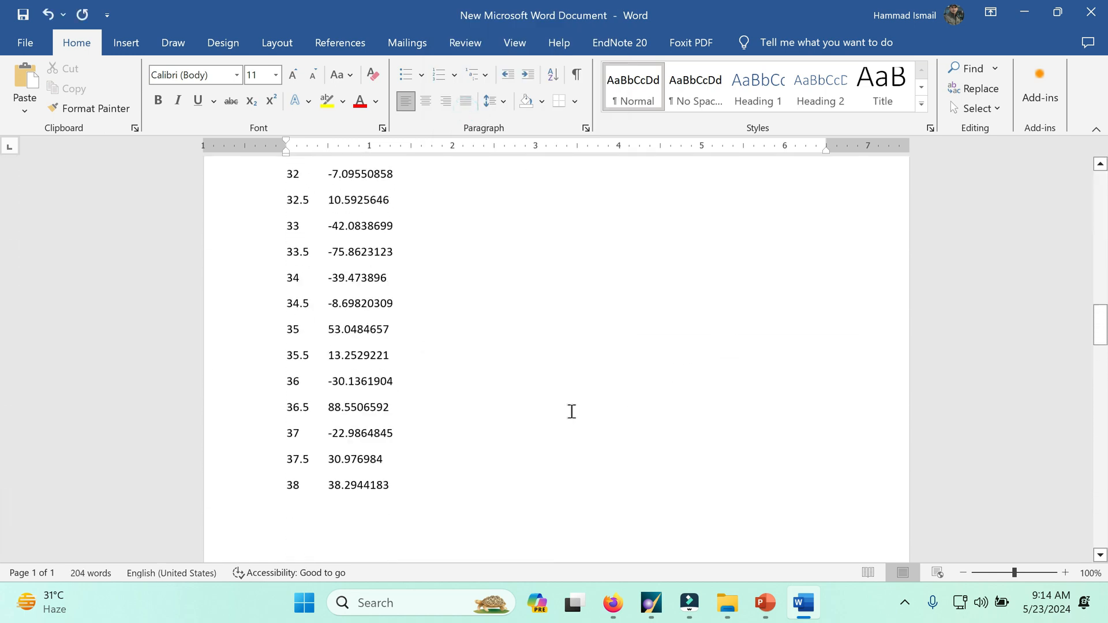
{"action": "scroll", "coordinate": [571, 412], "scroll_direction": "up", "scroll_amount": 10}
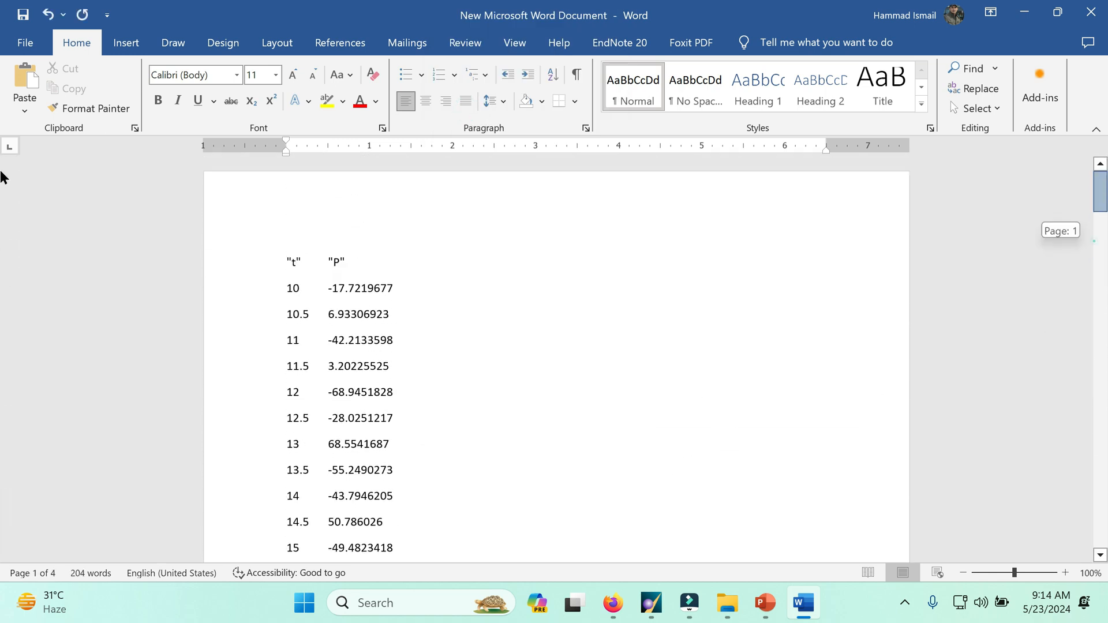
Minimize the Word document and switch back to the correlation plot window in MOE
{"action": "left_click", "coordinate": [1027, 14]}
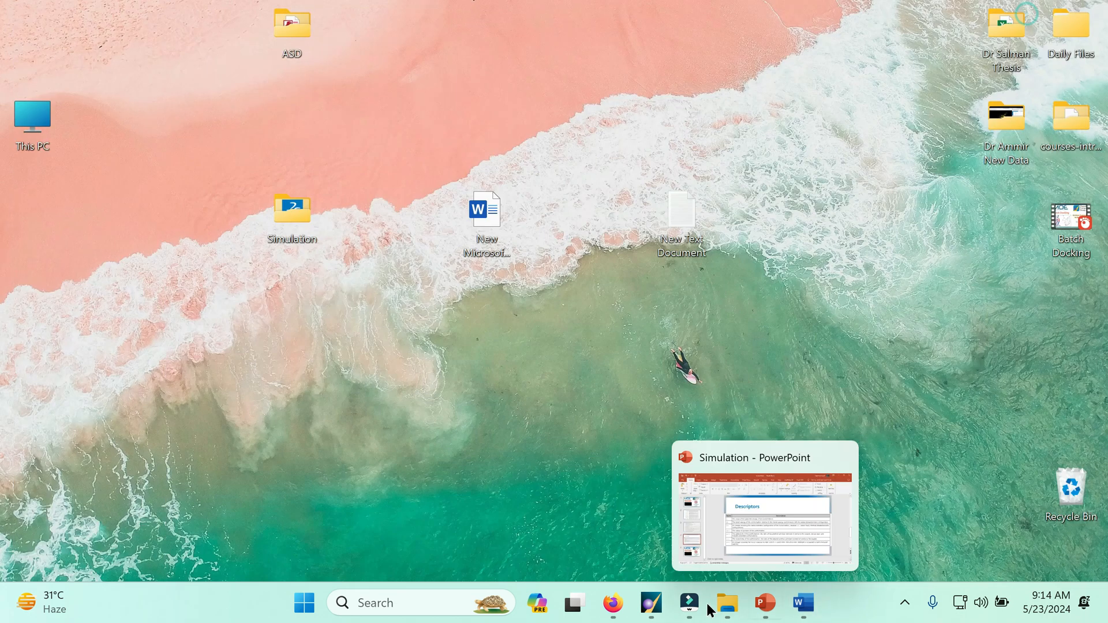
{"action": "left_click", "coordinate": [652, 603]}
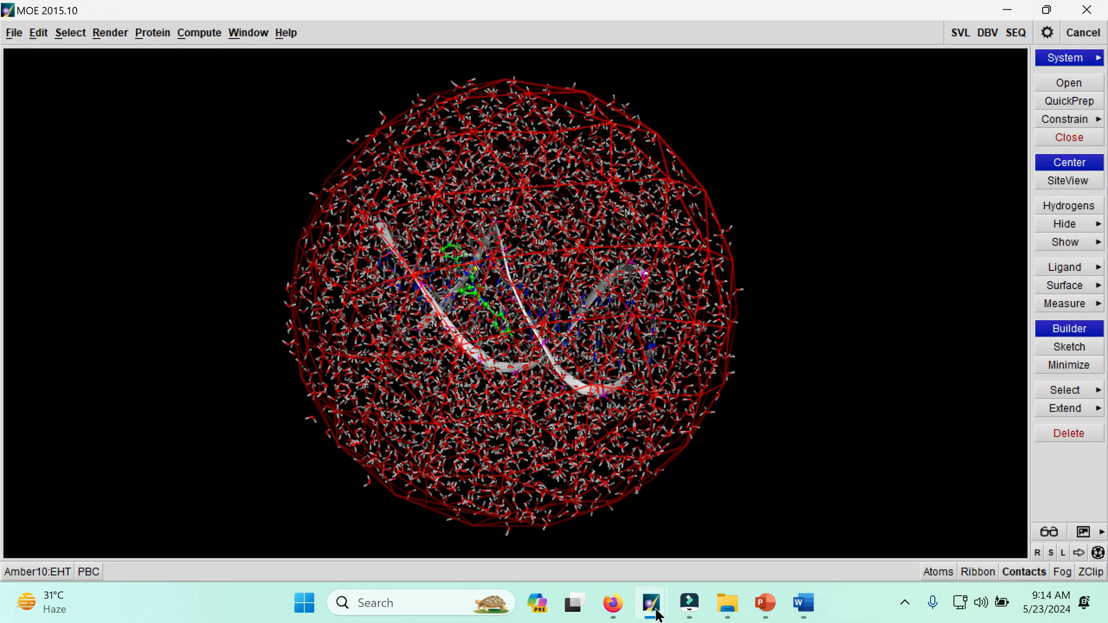
{"action": "mouse_move", "coordinate": [652, 603]}
{"action": "left_click", "coordinate": [891, 528]}
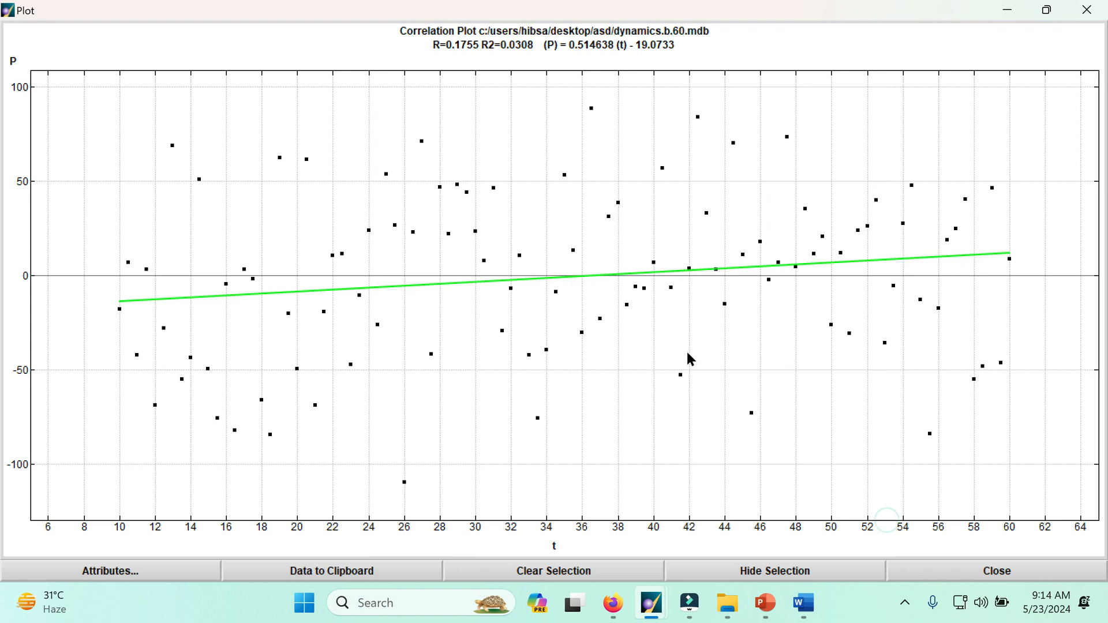
Reopen the plot attributes, swap the background and foreground colors, and swap them back to black on white
{"action": "left_click", "coordinate": [171, 579]}
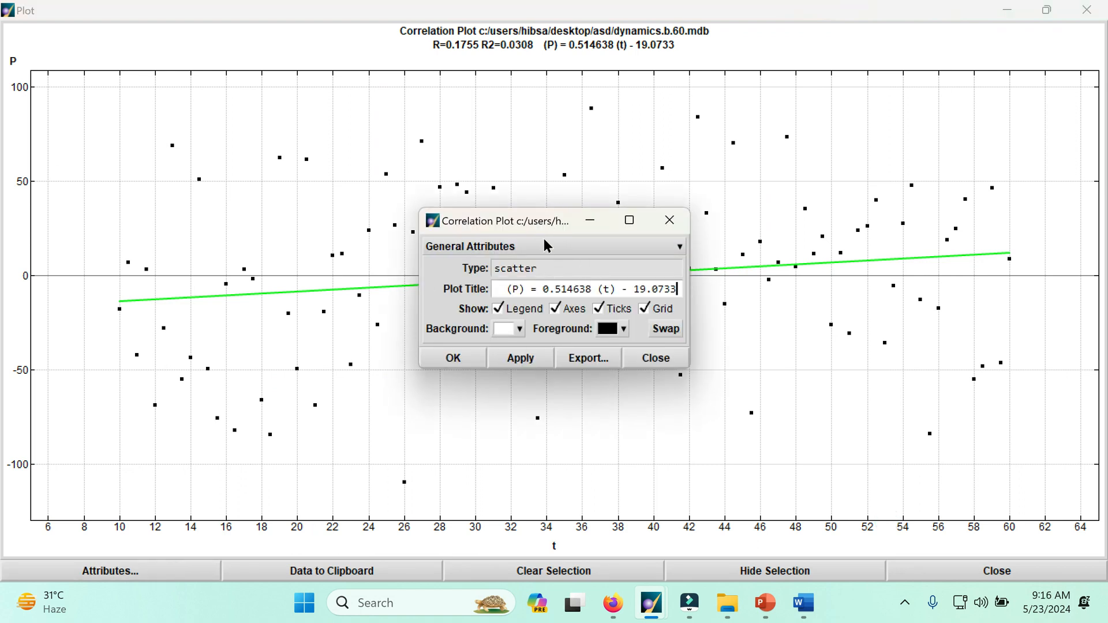
{"action": "left_click_drag", "start_coordinate": [542, 227], "coordinate": [509, 181]}
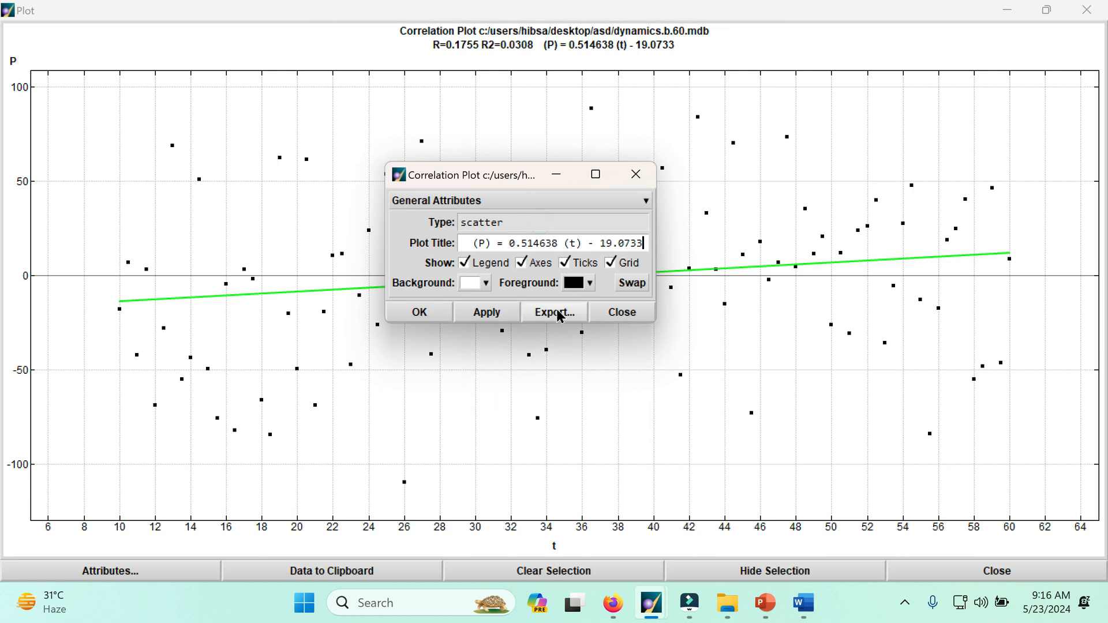
{"action": "left_click", "coordinate": [631, 286]}
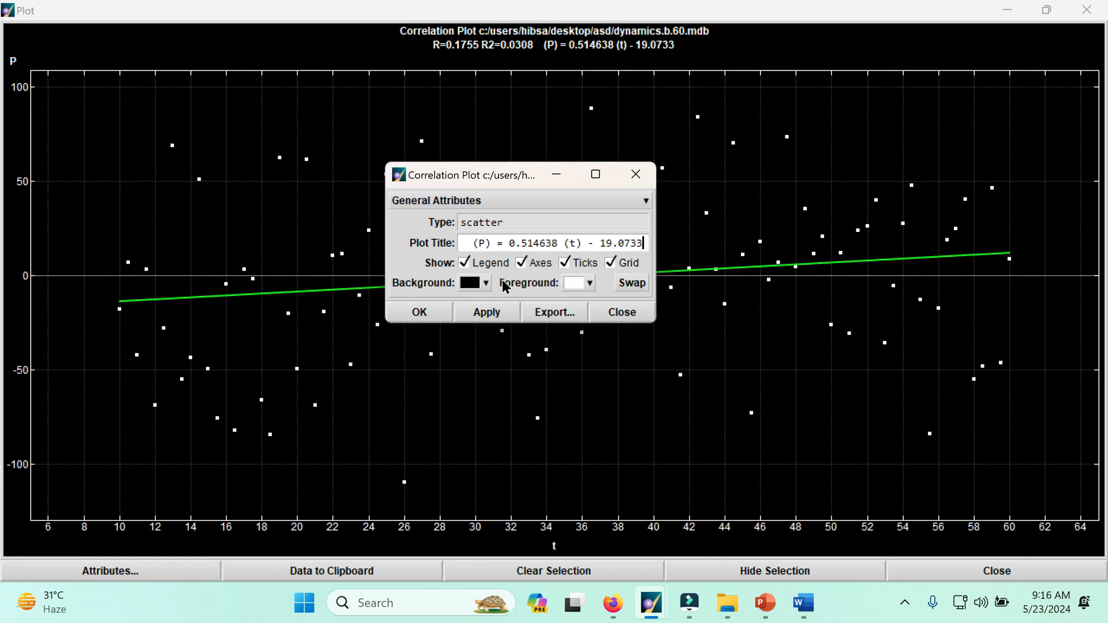
{"action": "left_click", "coordinate": [630, 282]}
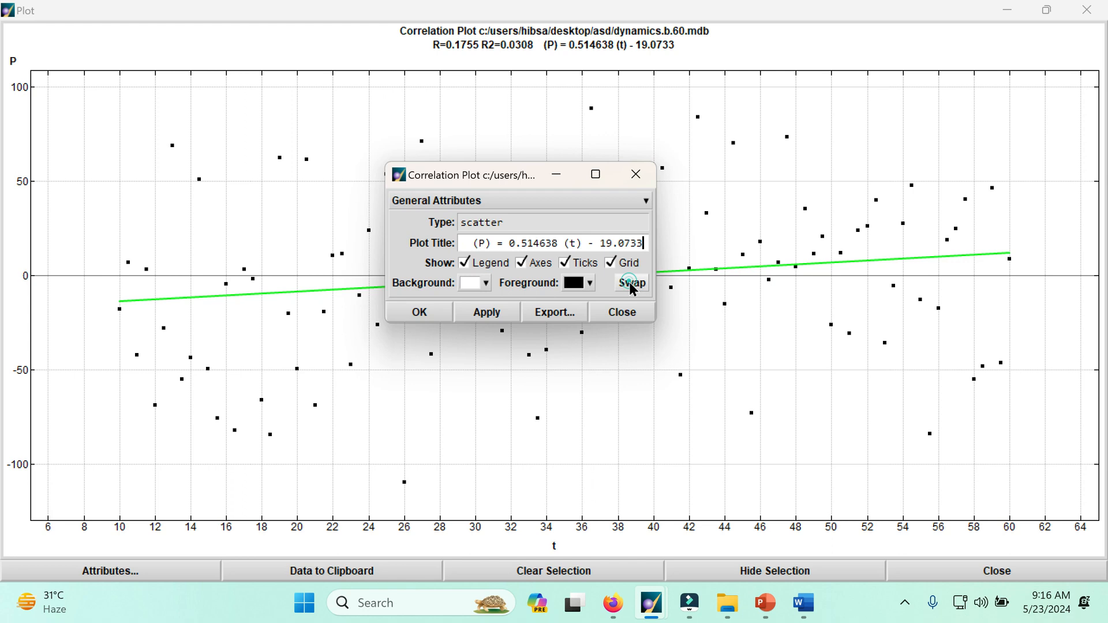
Start exporting the plot as a PNG image named "colrelation plot tP" in the ASD folder on the desktop
{"action": "left_click", "coordinate": [531, 312]}
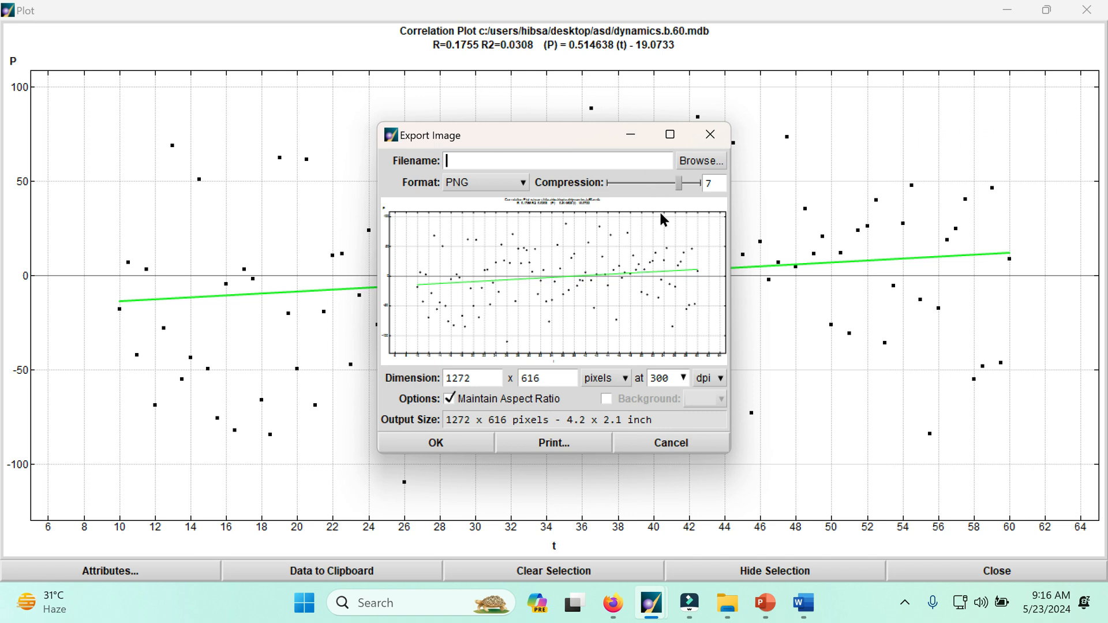
{"action": "left_click", "coordinate": [700, 161]}
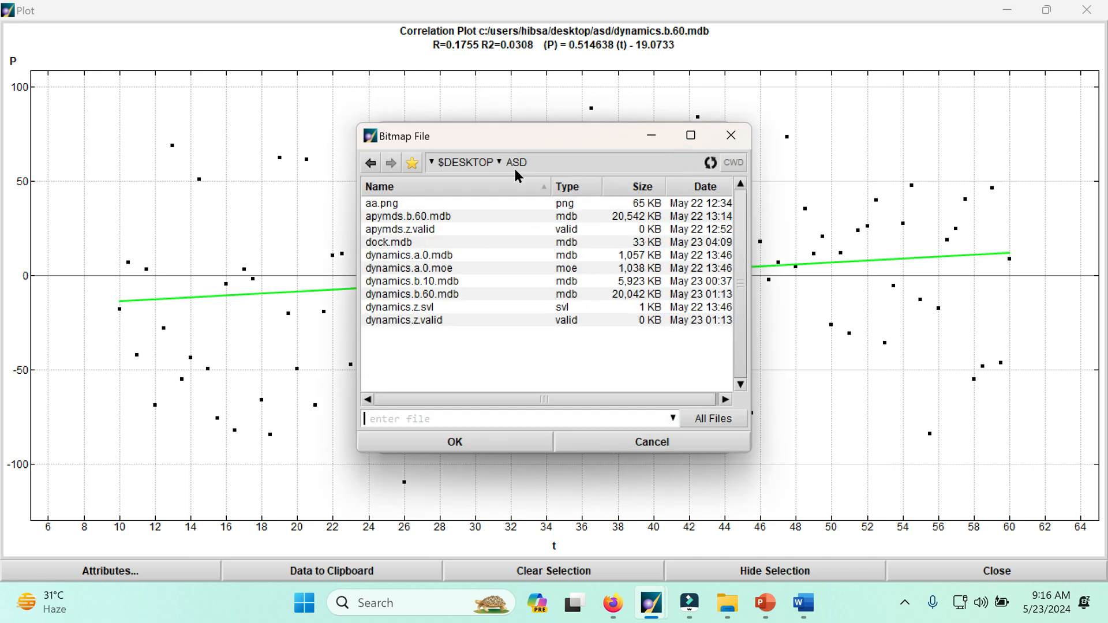
{"action": "left_click", "coordinate": [430, 162]}
{"action": "left_click", "coordinate": [446, 202]}
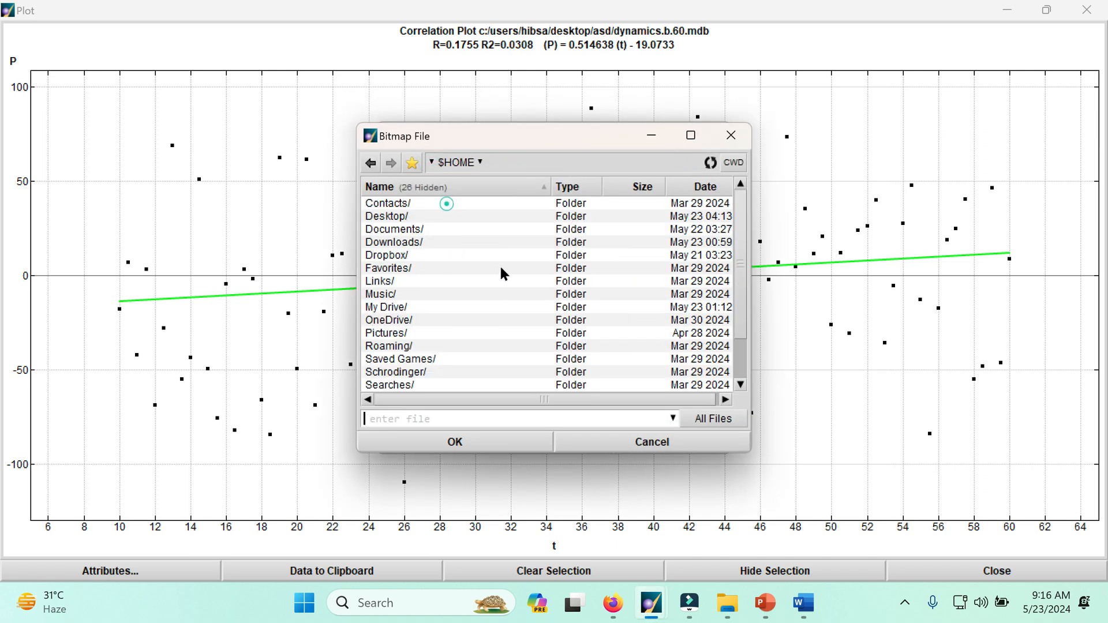
{"action": "double_click", "coordinate": [396, 217]}
{"action": "double_click", "coordinate": [396, 206]}
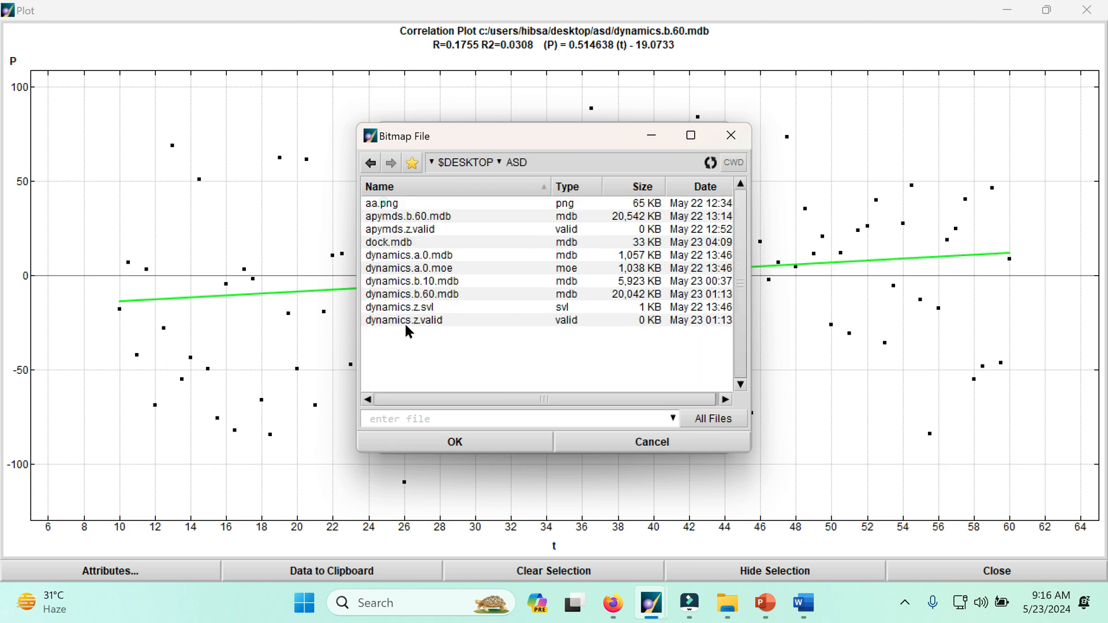
{"action": "left_click", "coordinate": [402, 418]}
{"action": "type", "text": "colrelation plot tP"}
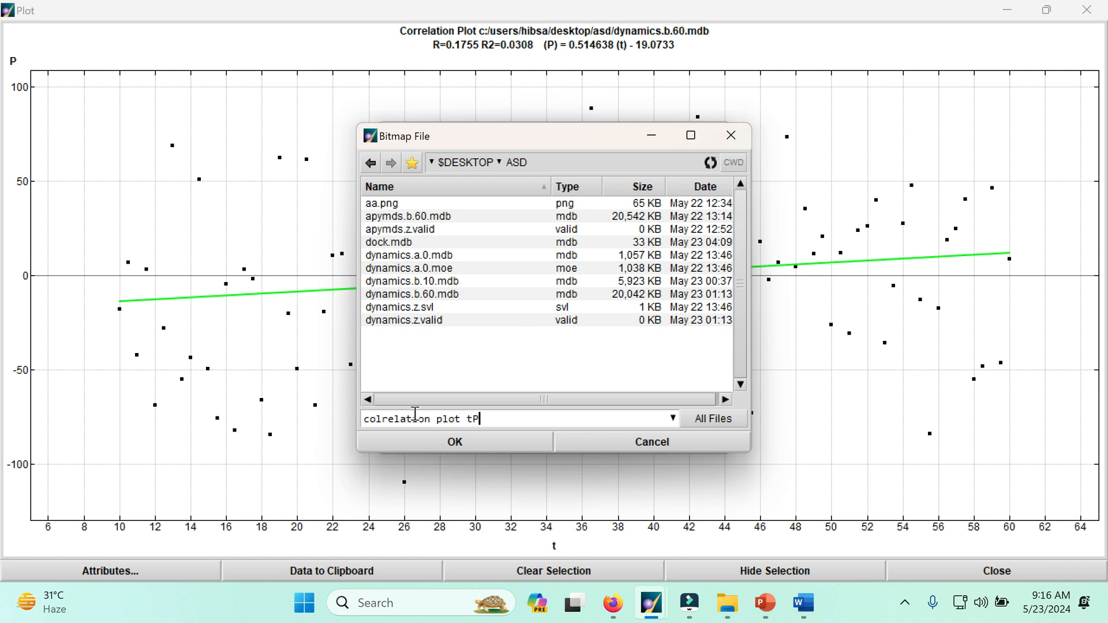
{"action": "left_click", "coordinate": [455, 442]}
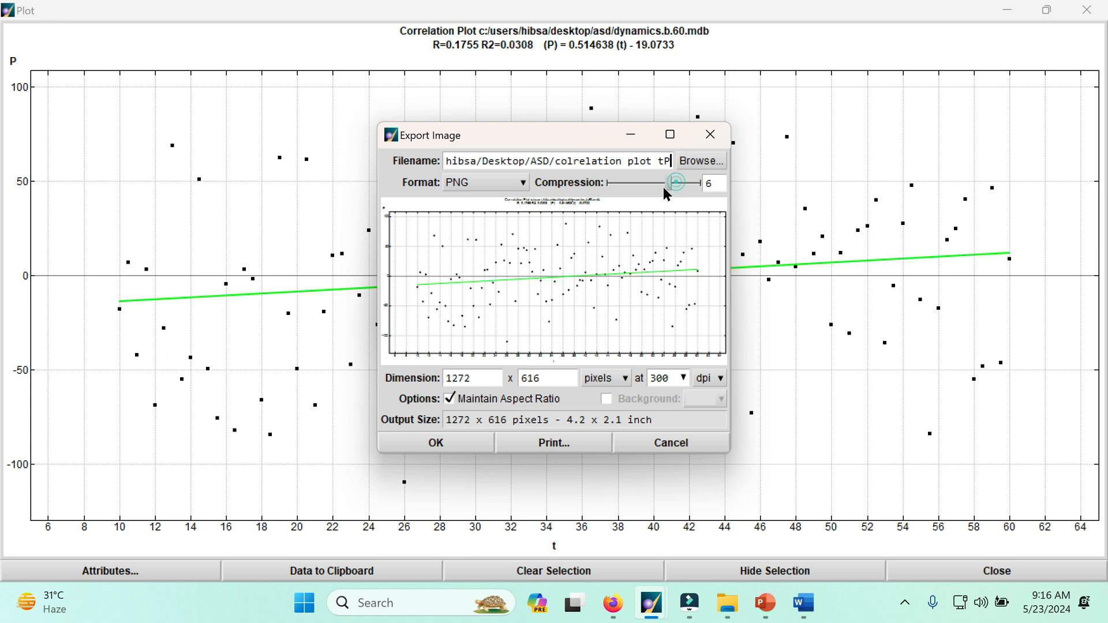
Change the plot image's export format to BMP, export it, and close the plot attributes
{"action": "left_click_drag", "start_coordinate": [649, 193], "coordinate": [607, 196]}
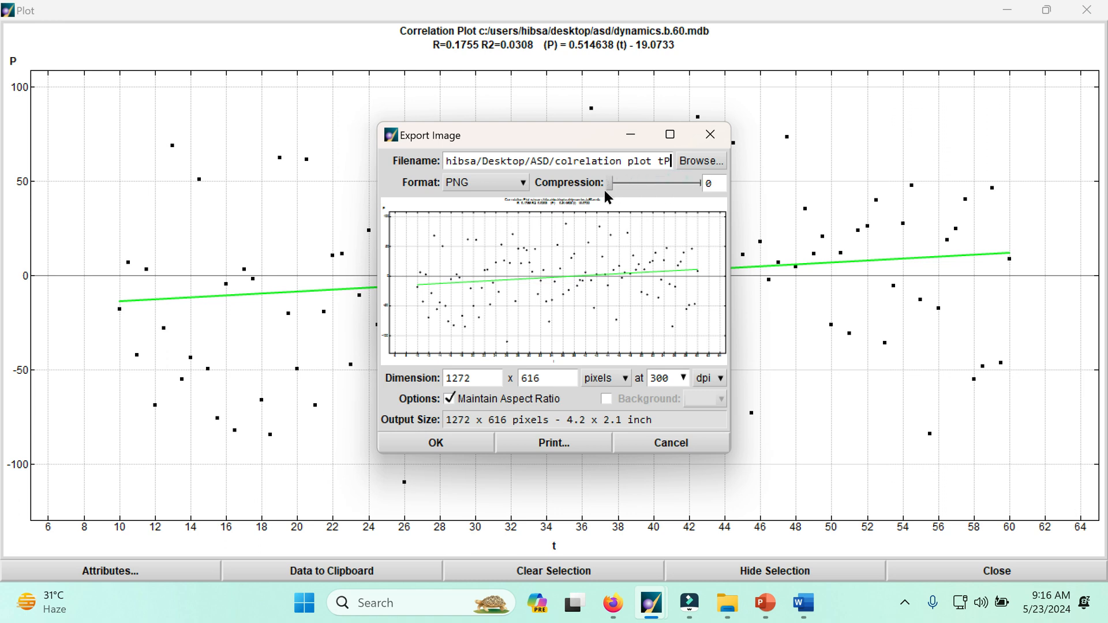
{"action": "left_click", "coordinate": [643, 192]}
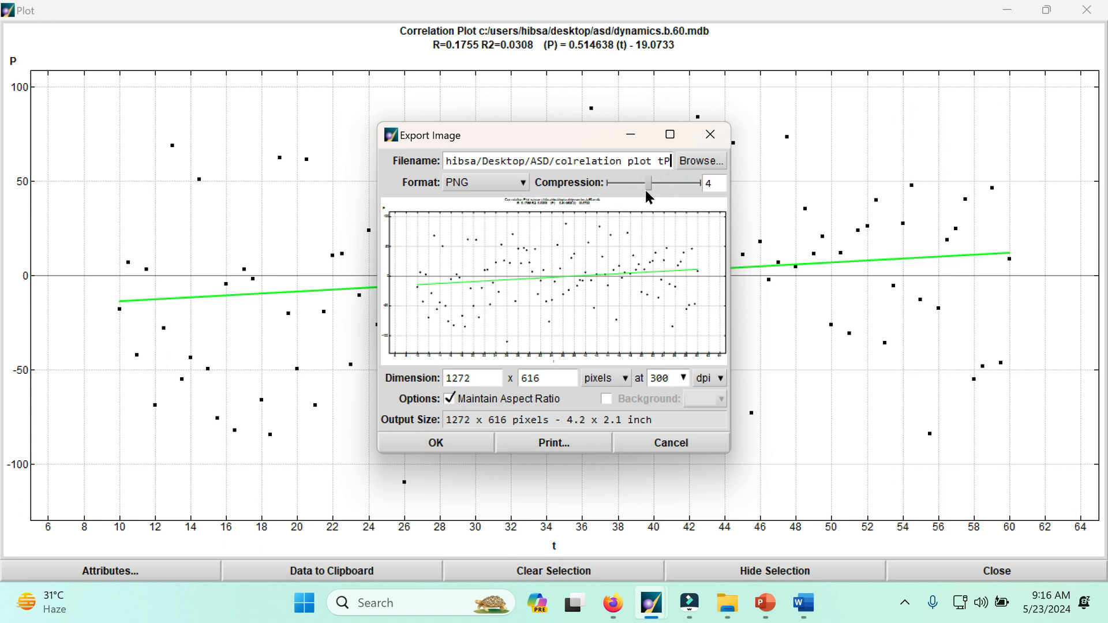
{"action": "left_click", "coordinate": [505, 185]}
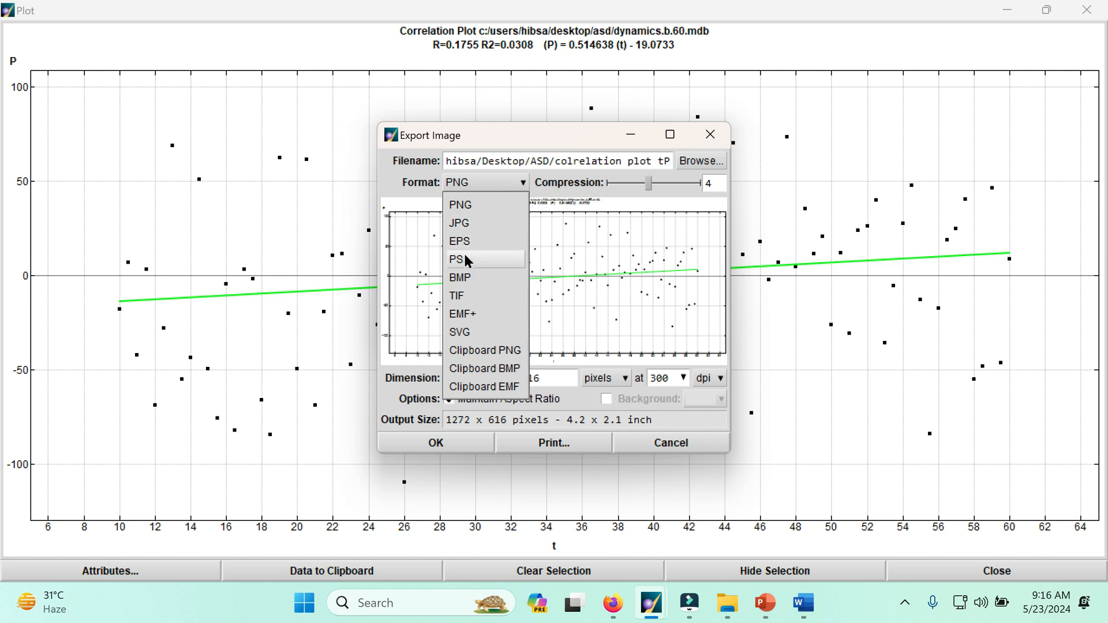
{"action": "left_click", "coordinate": [473, 279]}
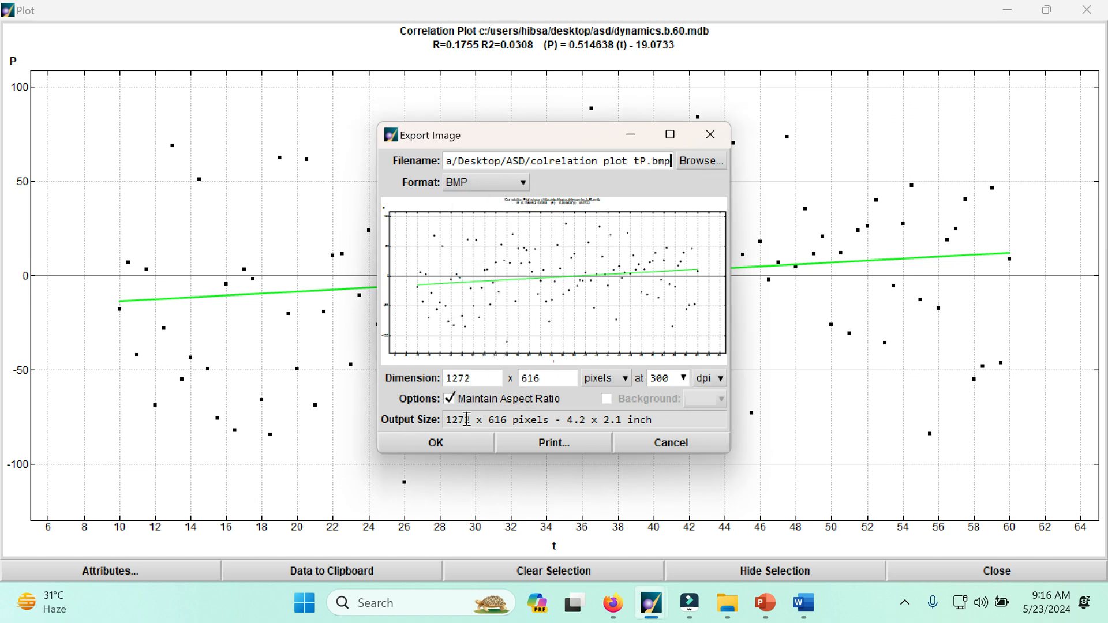
{"action": "left_click", "coordinate": [469, 447]}
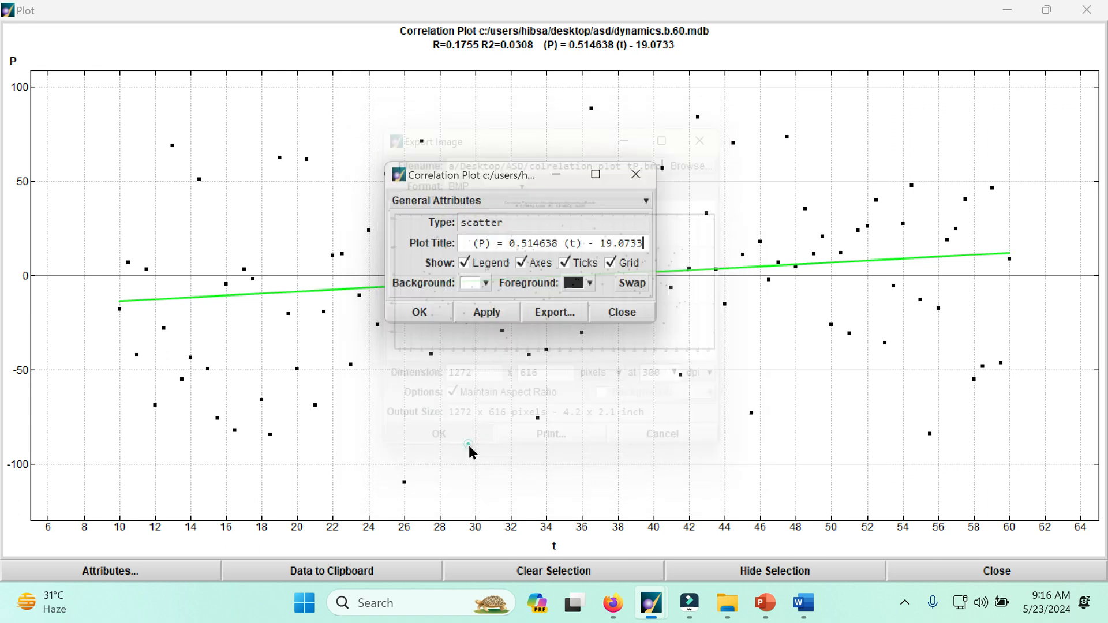
{"action": "left_click", "coordinate": [418, 308]}
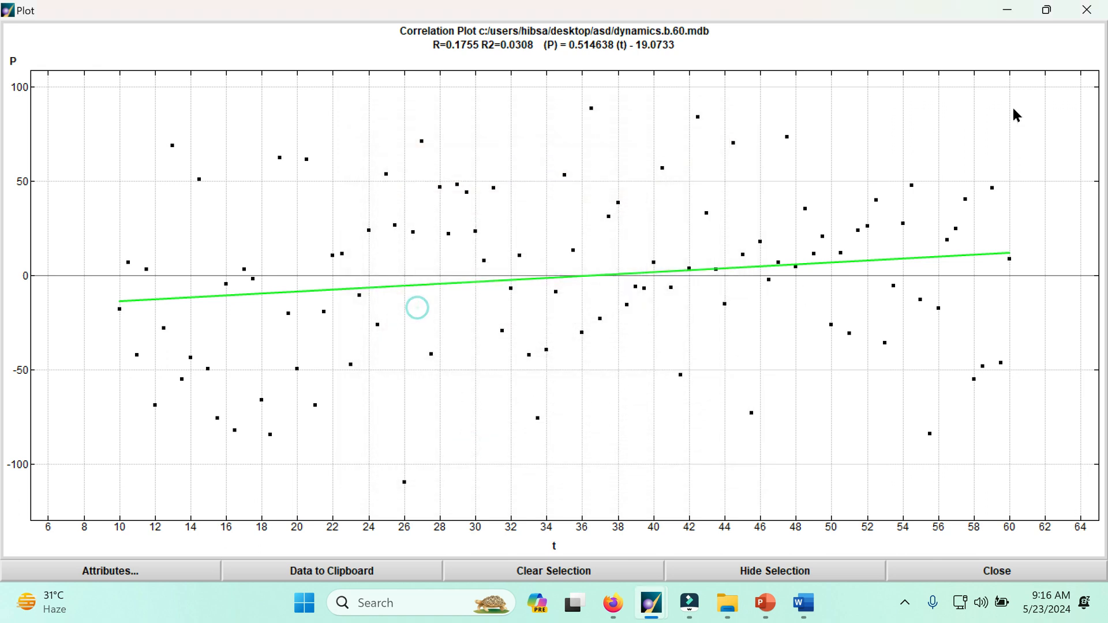
Open the exported "colrelation plot tp" image from the desktop ASD folder, examine the plot, and close the viewer
{"action": "left_click", "coordinate": [1008, 10]}
{"action": "left_click", "coordinate": [1008, 11]}
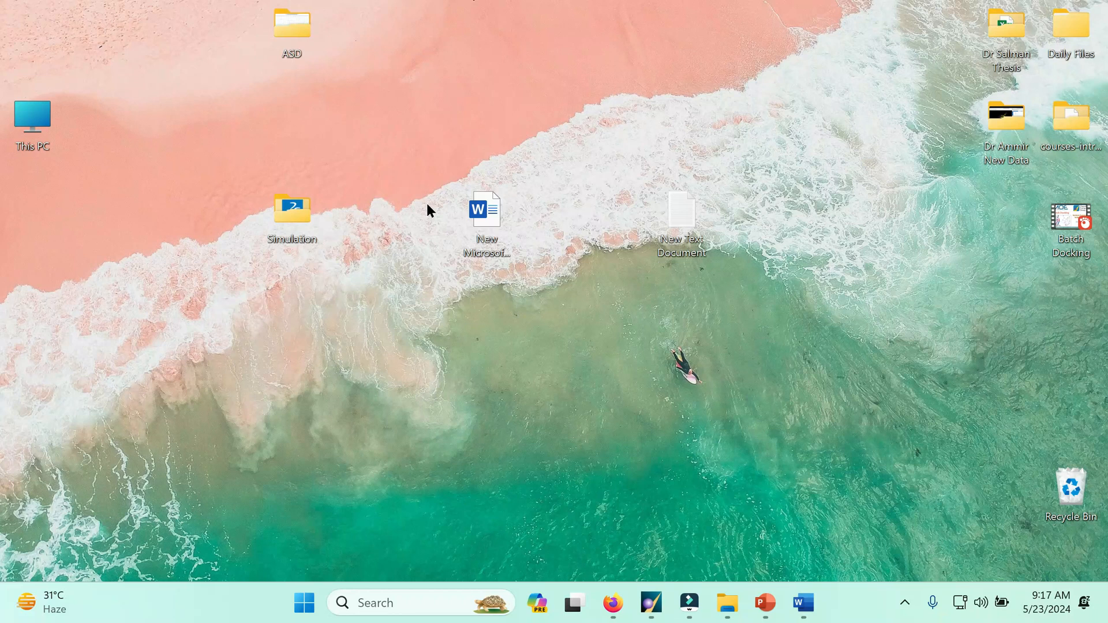
{"action": "double_click", "coordinate": [292, 33]}
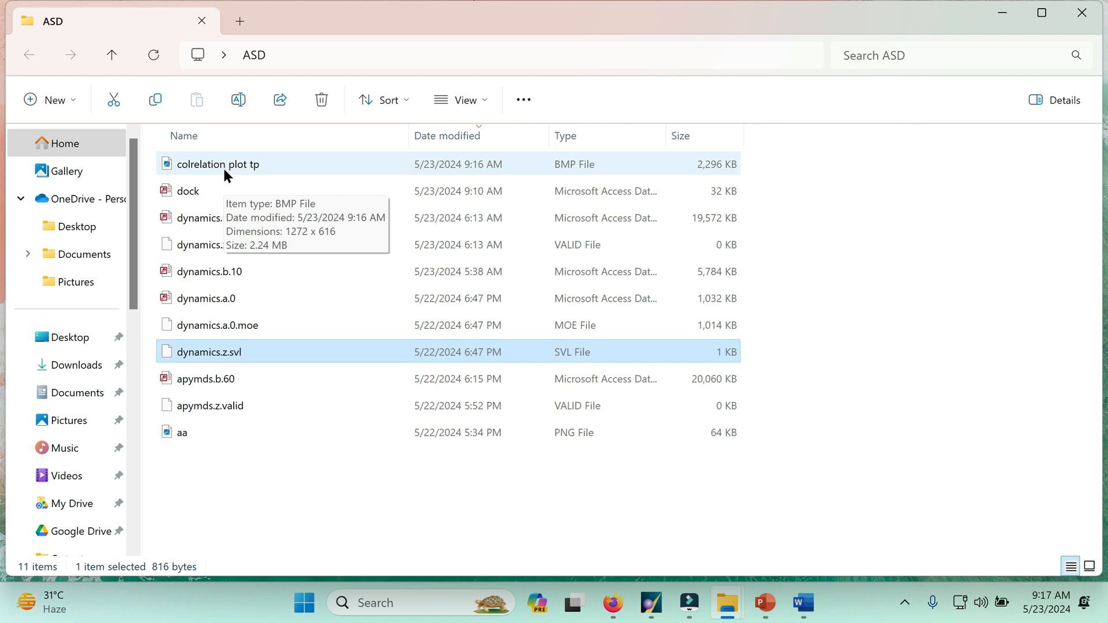
{"action": "double_click", "coordinate": [225, 167]}
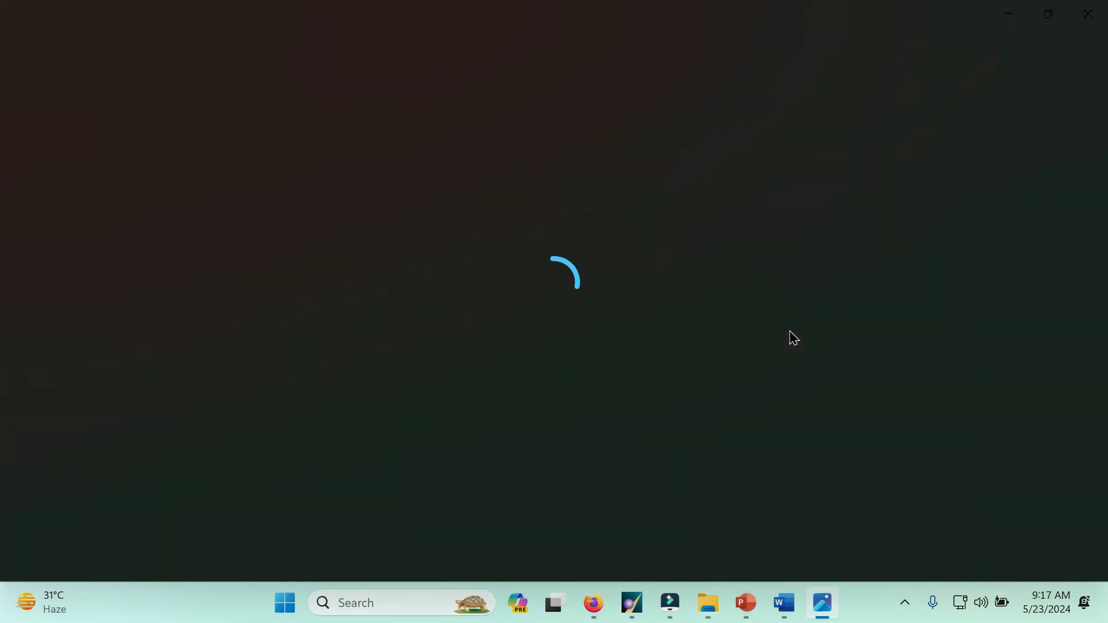
{"action": "scroll", "coordinate": [588, 345], "scroll_direction": "up", "scroll_amount": 5}
{"action": "scroll", "coordinate": [586, 343], "scroll_direction": "down", "scroll_amount": 4}
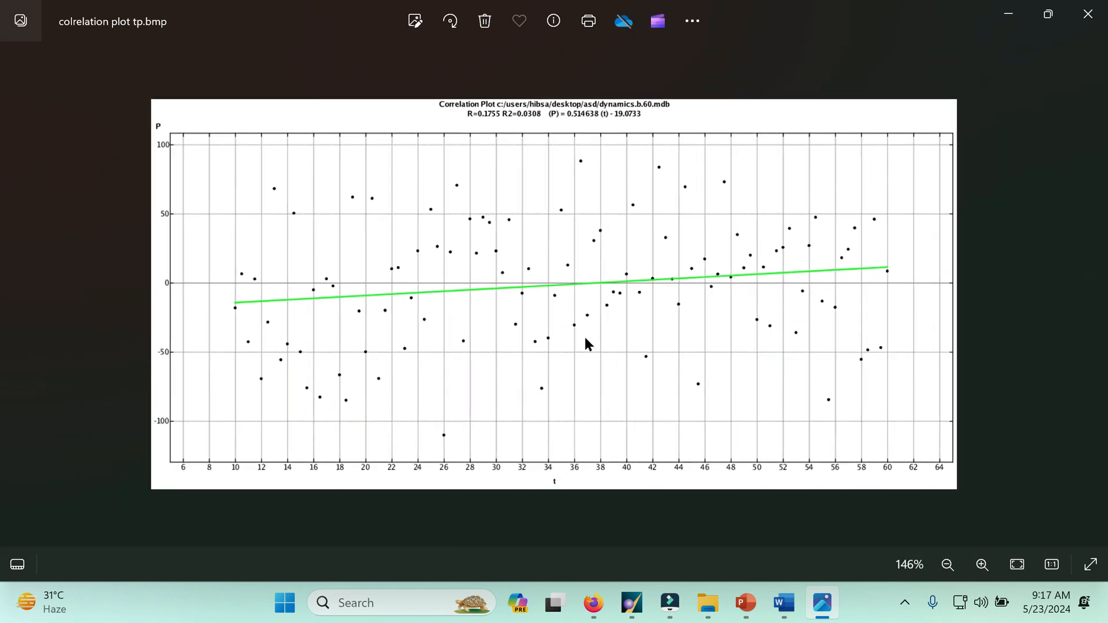
{"action": "left_click", "coordinate": [1089, 16]}
Switch back to MOE and close the leftover plot attributes dialog and the correlation plot window
{"action": "left_click", "coordinate": [651, 607]}
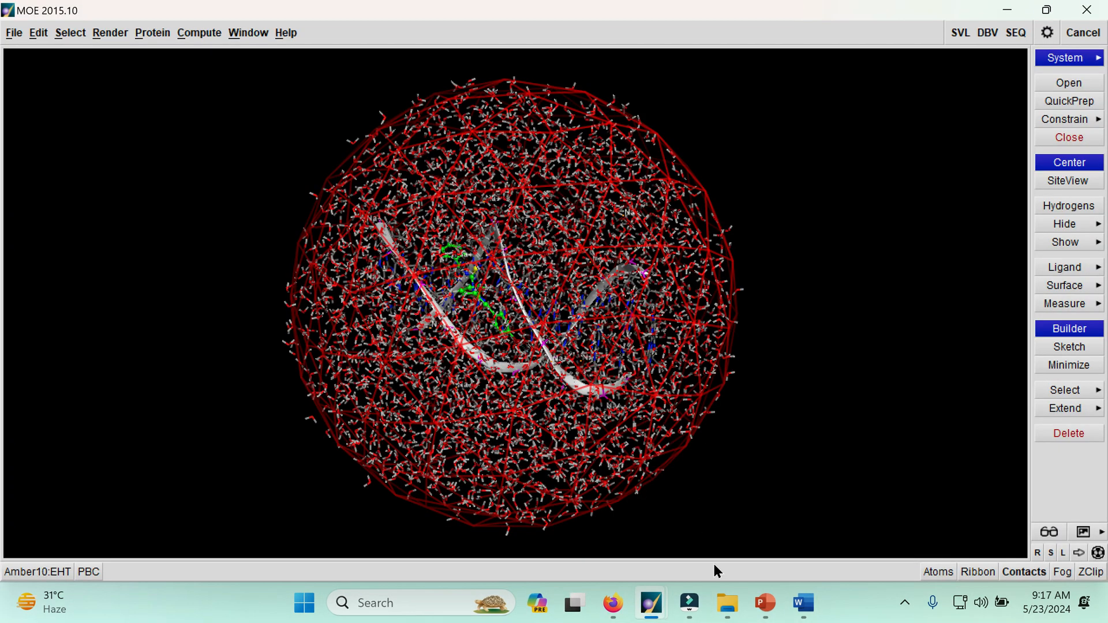
{"action": "mouse_move", "coordinate": [654, 613]}
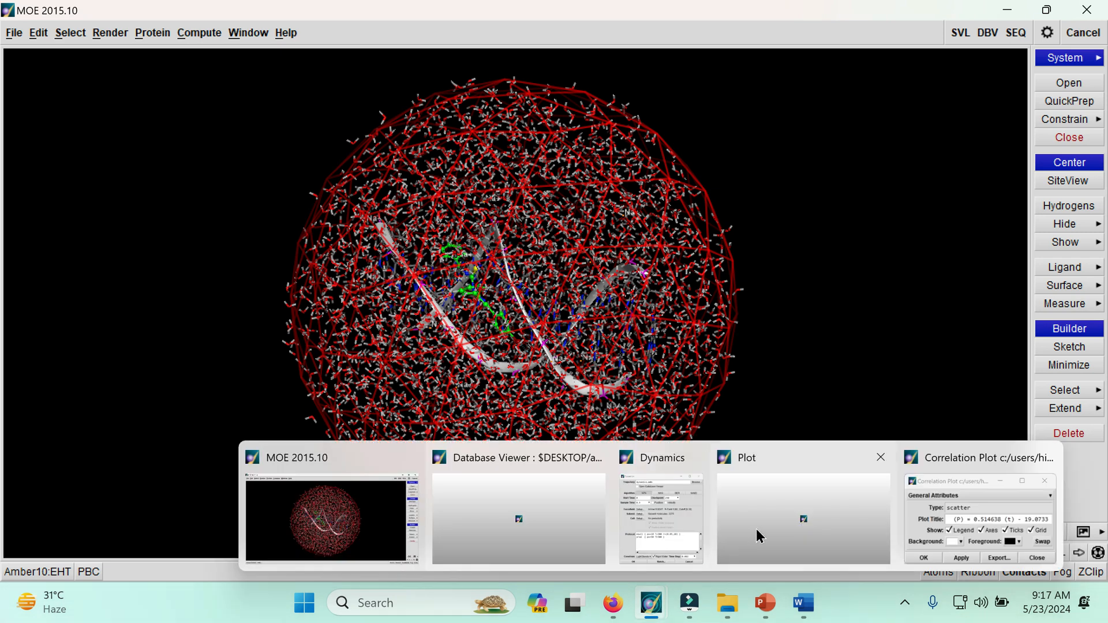
{"action": "left_click", "coordinate": [947, 514]}
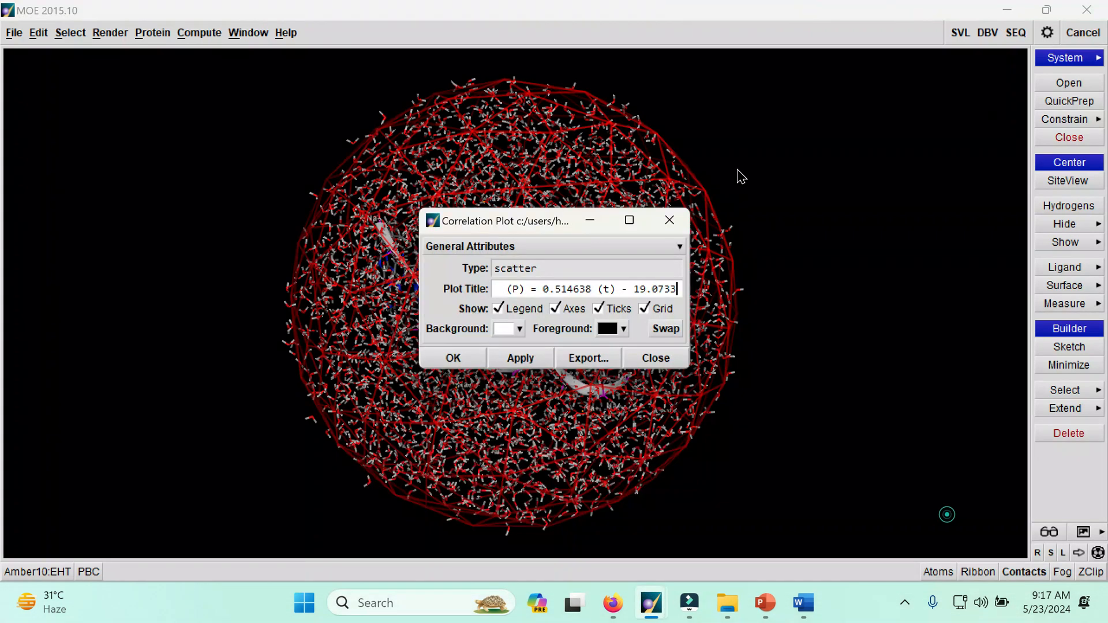
{"action": "left_click", "coordinate": [670, 221]}
{"action": "mouse_move", "coordinate": [649, 613]}
{"action": "left_click", "coordinate": [867, 504]}
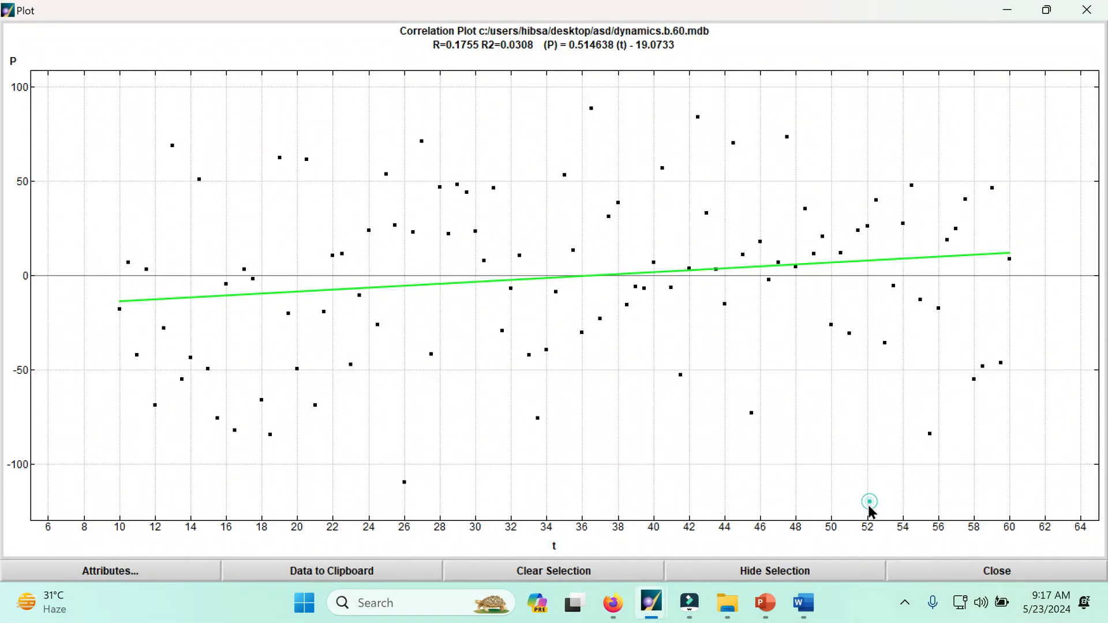
{"action": "left_click", "coordinate": [1083, 16]}
Close the Dynamics window and bring up the Database Viewer
{"action": "mouse_move", "coordinate": [651, 606]}
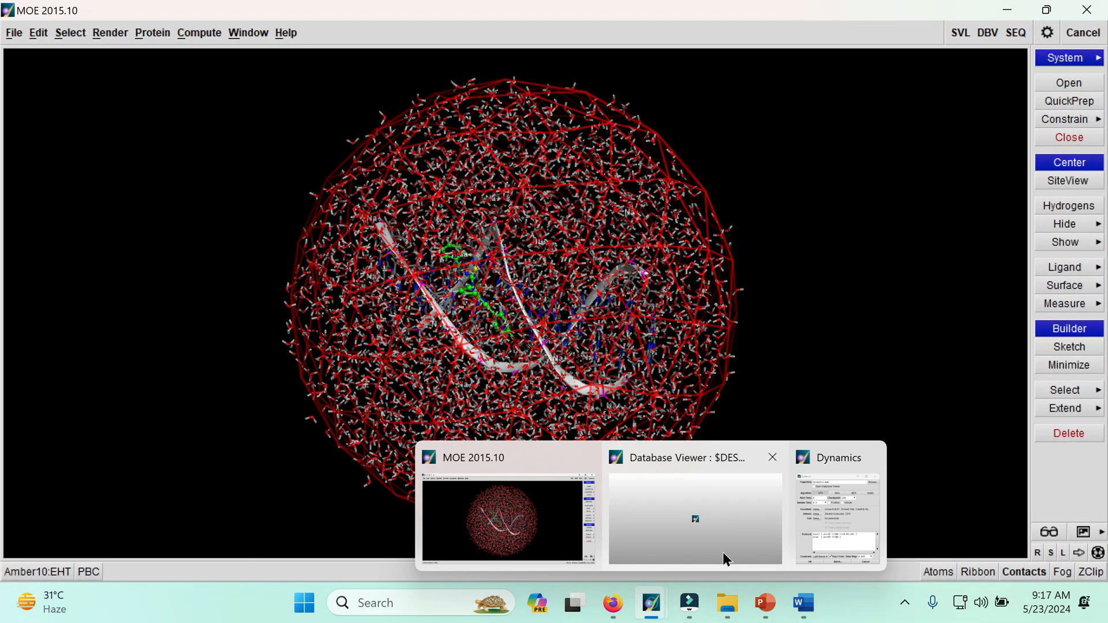
{"action": "left_click", "coordinate": [813, 514]}
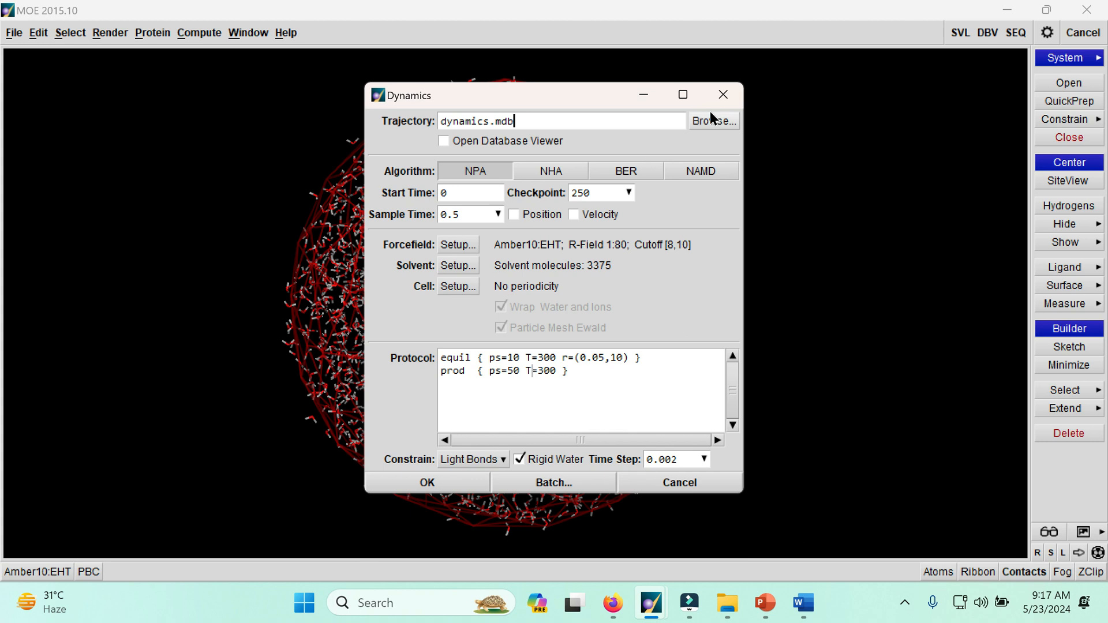
{"action": "left_click", "coordinate": [723, 94]}
{"action": "mouse_move", "coordinate": [651, 606]}
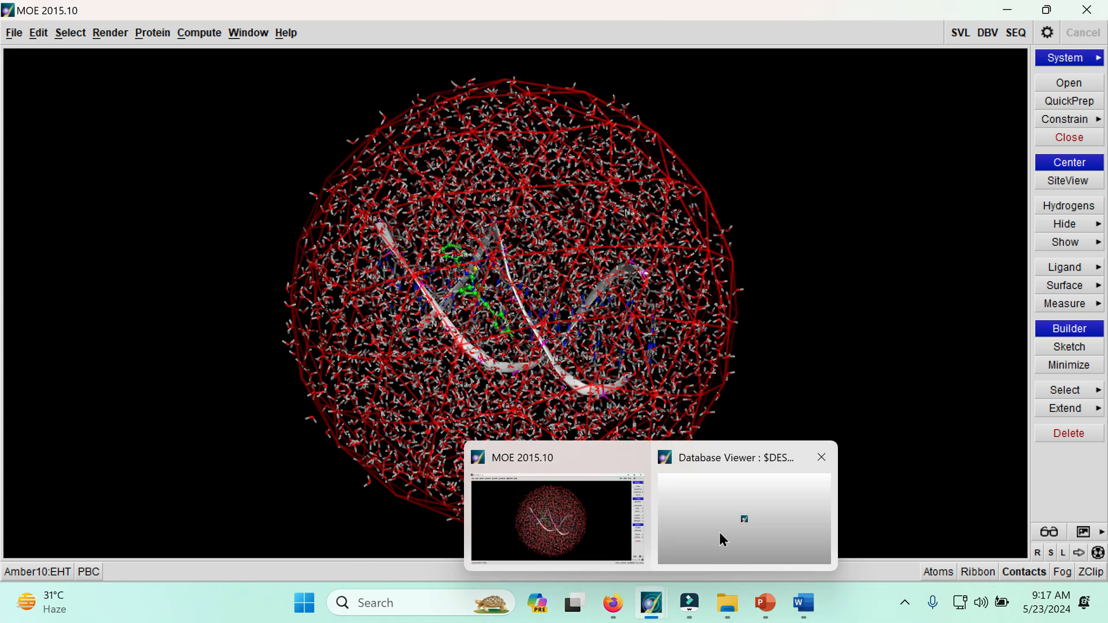
{"action": "left_click", "coordinate": [723, 539]}
{"action": "left_click", "coordinate": [118, 31]}
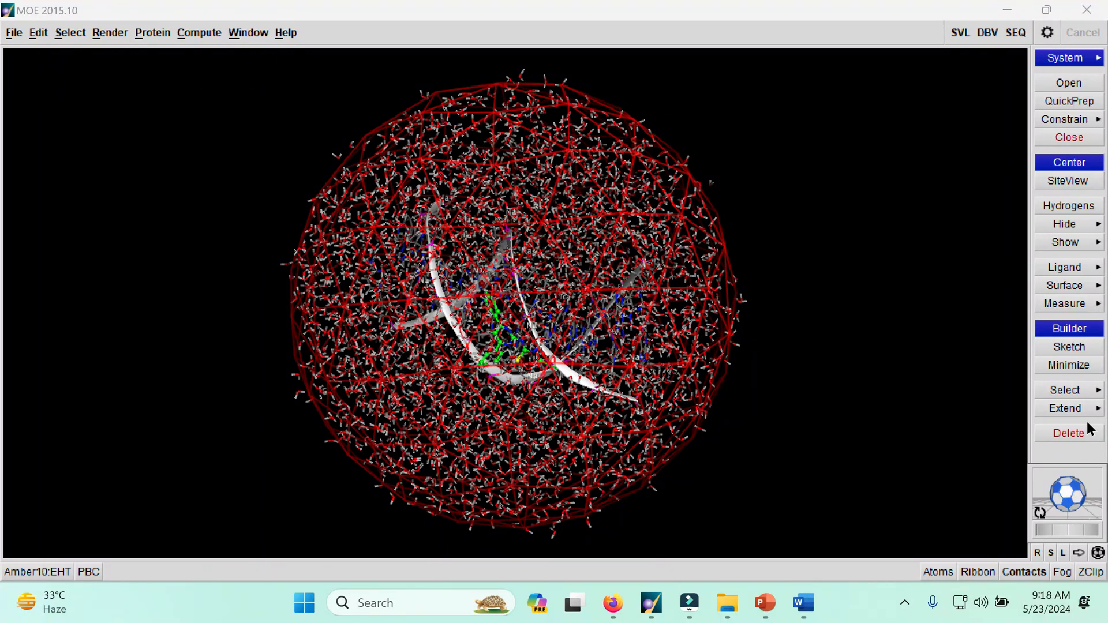
Save a picture of the solvated DNA–ligand complex as a PNG named "MDS" in the ASD folder on the desktop
{"action": "left_click", "coordinate": [1104, 550]}
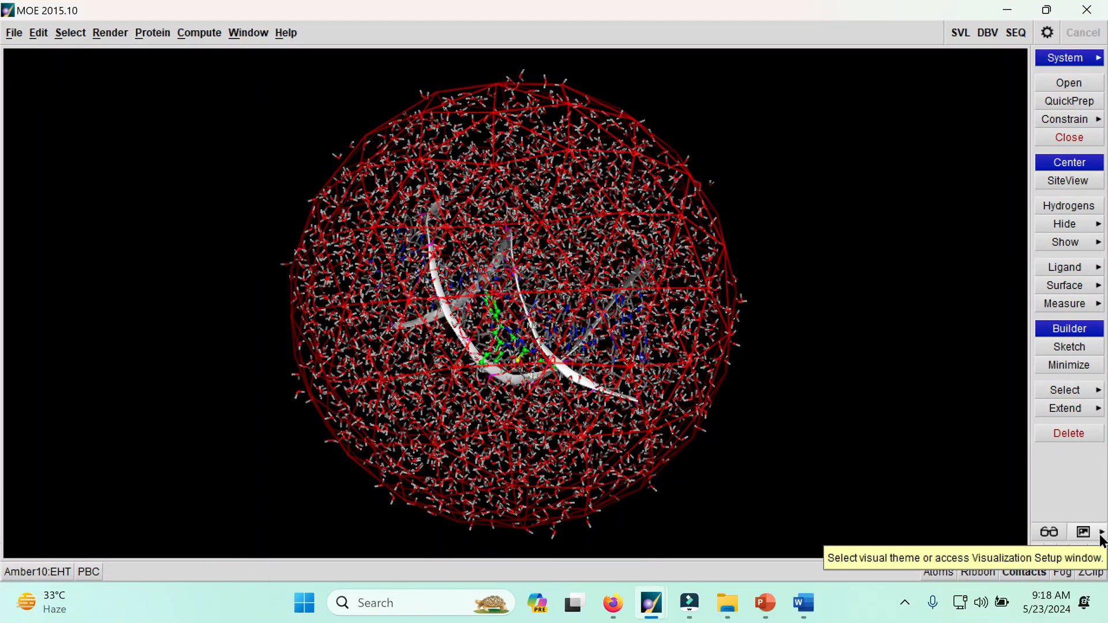
{"action": "left_click", "coordinate": [1102, 532]}
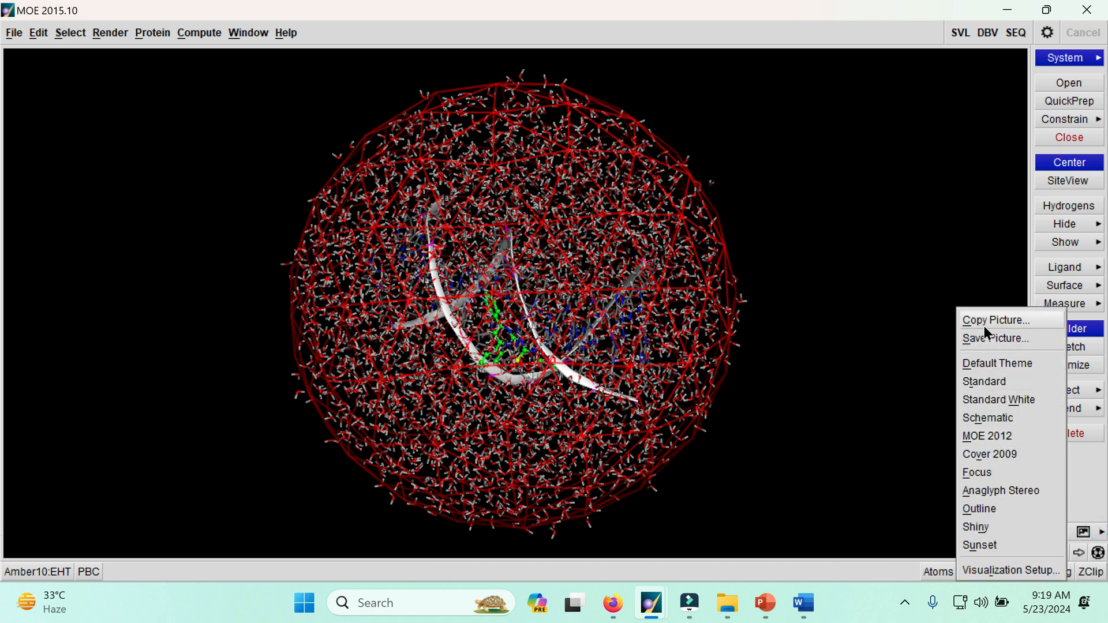
{"action": "left_click", "coordinate": [992, 341]}
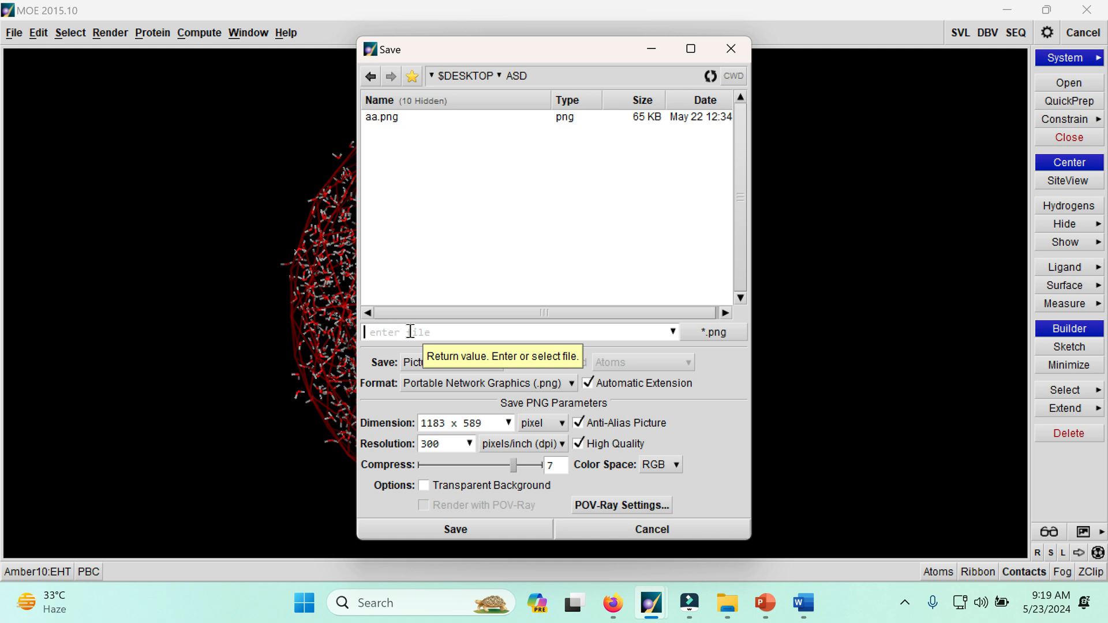
{"action": "type", "text": "MDS"}
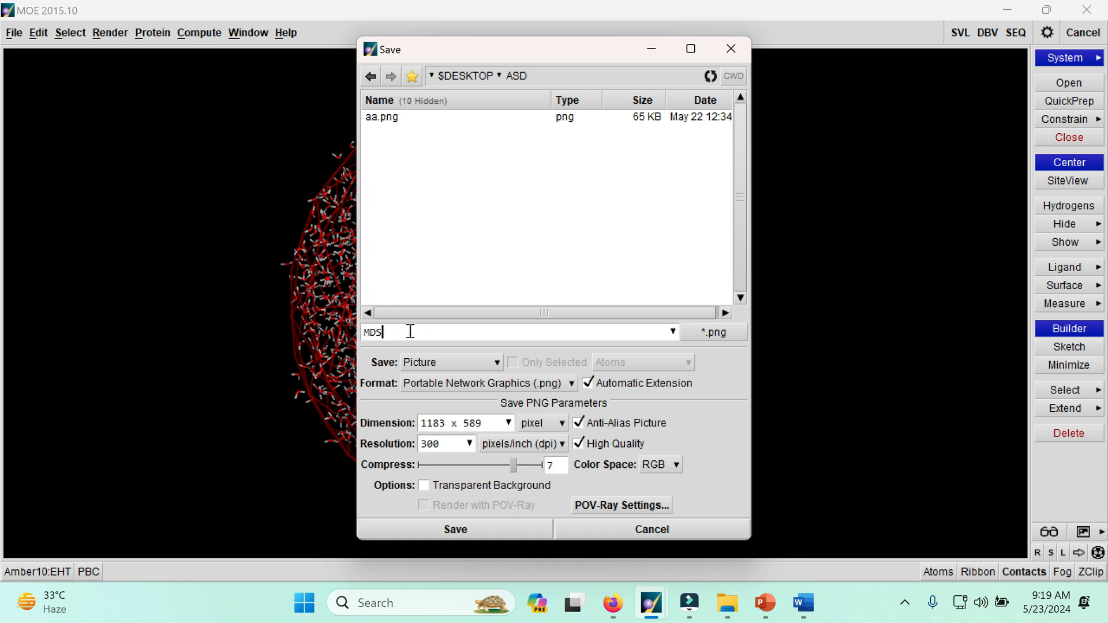
{"action": "left_click", "coordinate": [431, 522]}
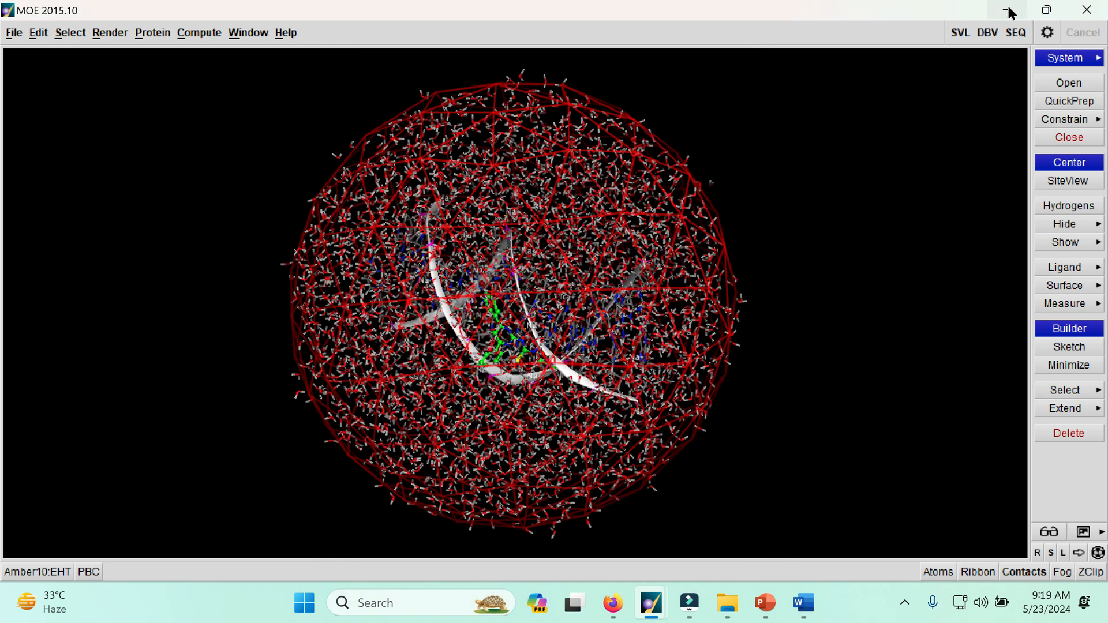
Open the saved mds image from the desktop ASD folder, inspect the complex, and close the viewer
{"action": "left_click", "coordinate": [1005, 10]}
{"action": "left_click", "coordinate": [1002, 14]}
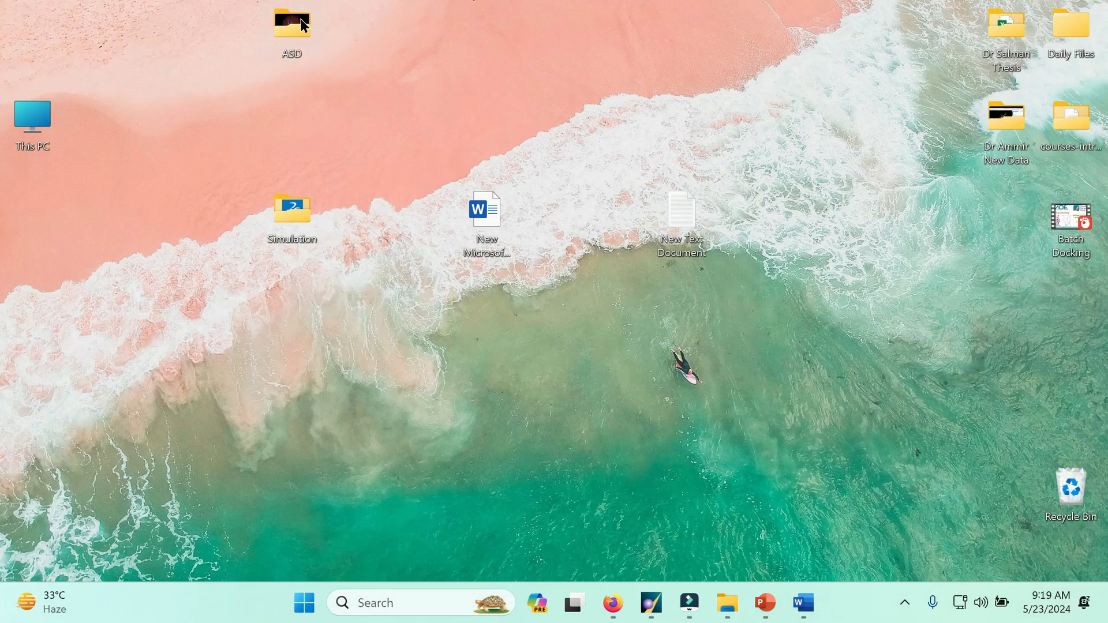
{"action": "double_click", "coordinate": [296, 21]}
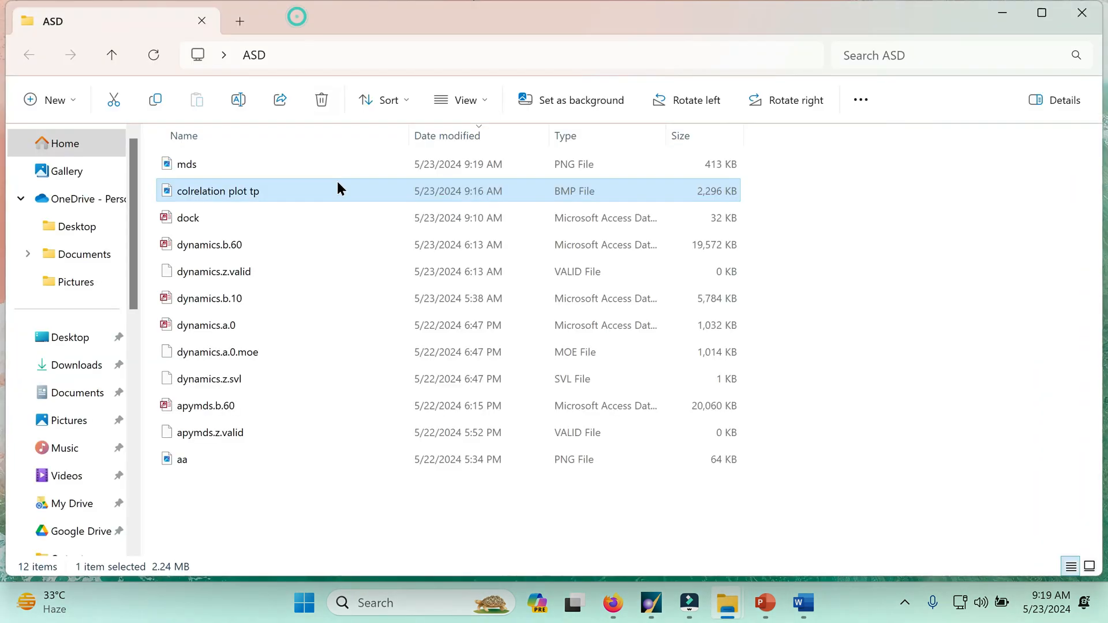
{"action": "double_click", "coordinate": [182, 165]}
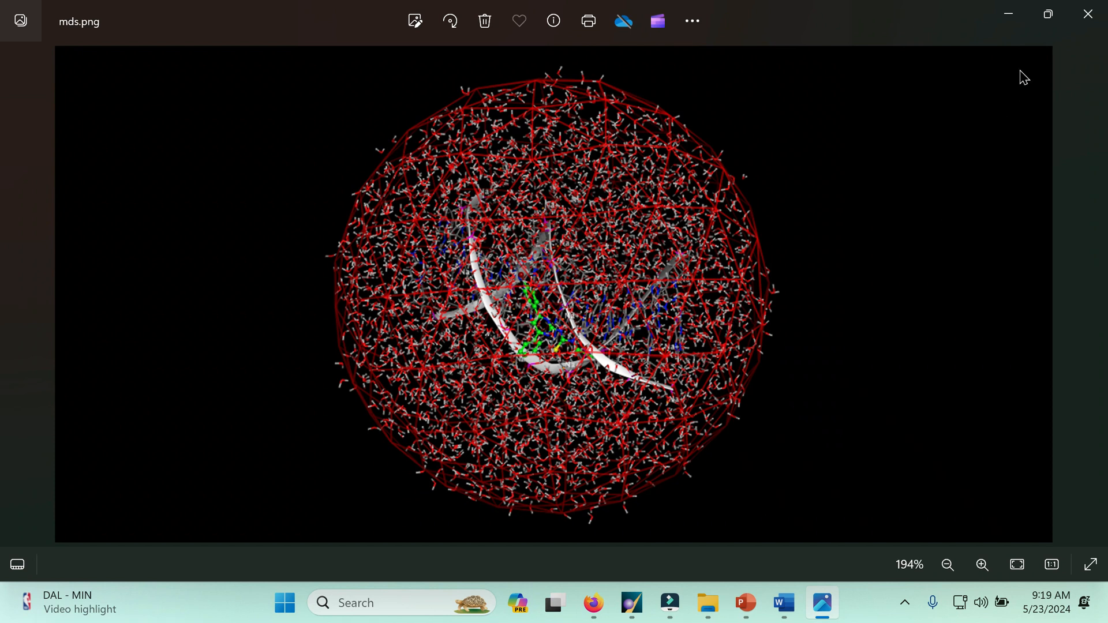
{"action": "left_click", "coordinate": [1088, 14]}
Switch back to MOE and hide the solvent and dummy atoms of the complex
{"action": "left_click", "coordinate": [647, 606]}
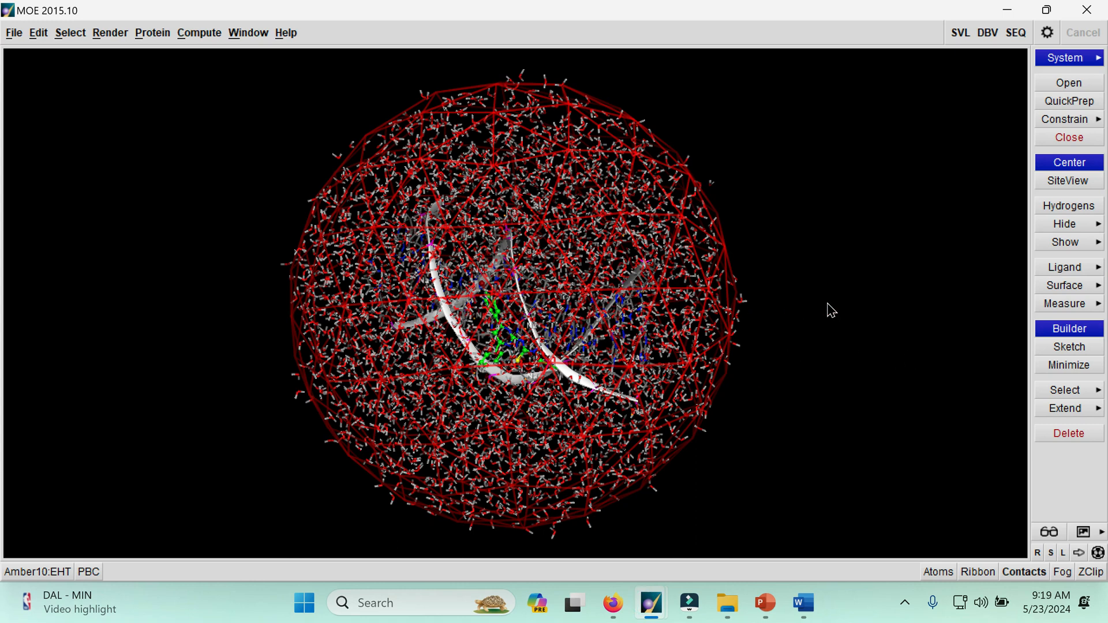
{"action": "left_click", "coordinate": [1079, 224]}
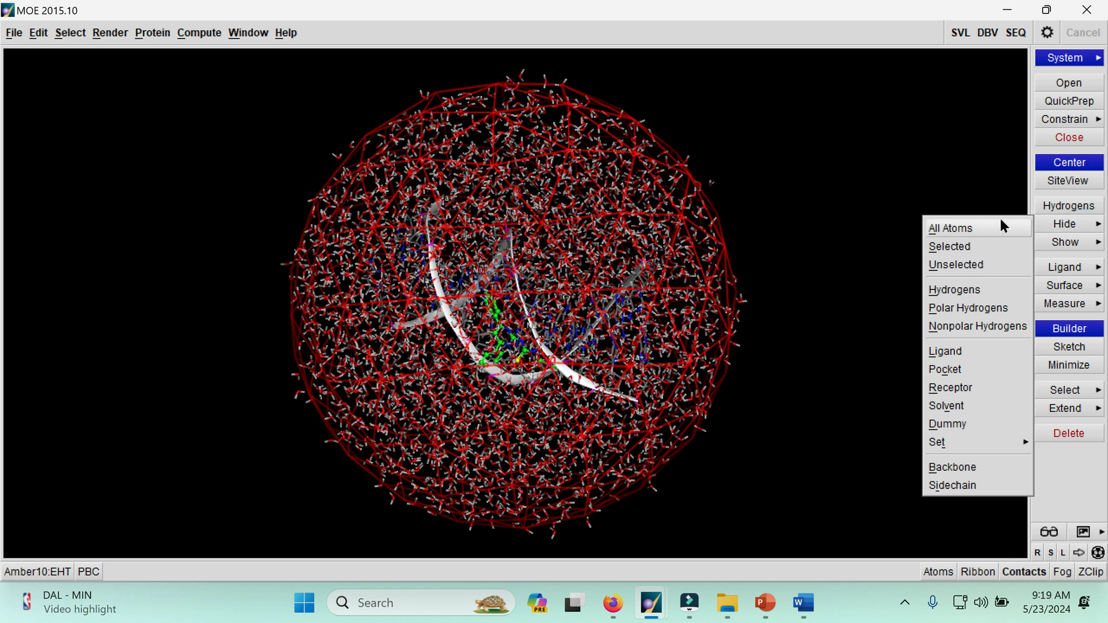
{"action": "left_click", "coordinate": [943, 412]}
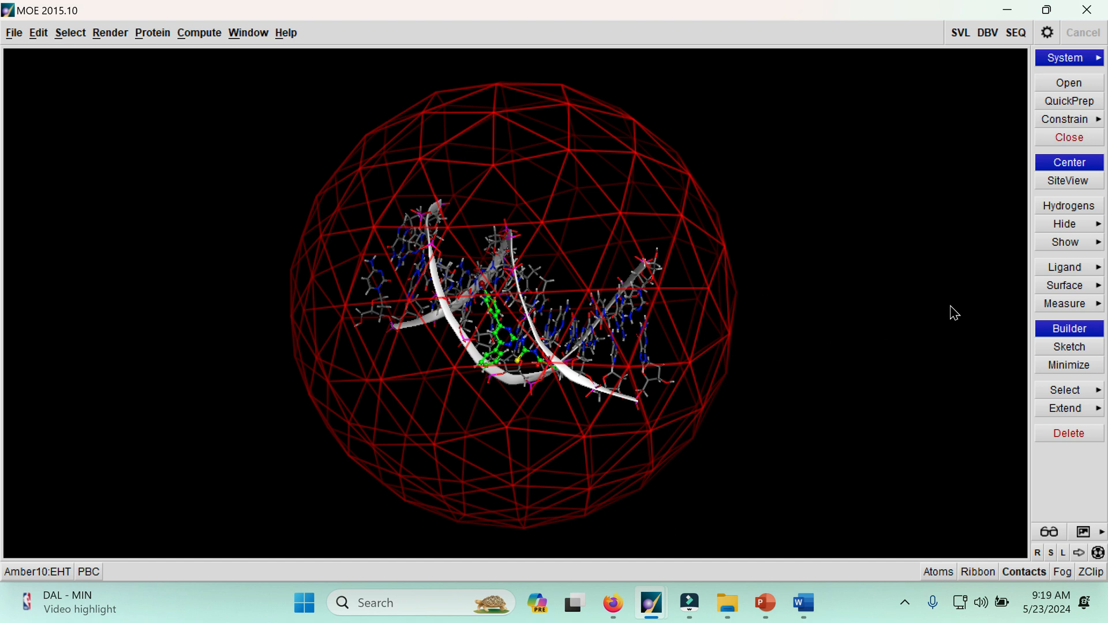
{"action": "left_click", "coordinate": [1071, 222]}
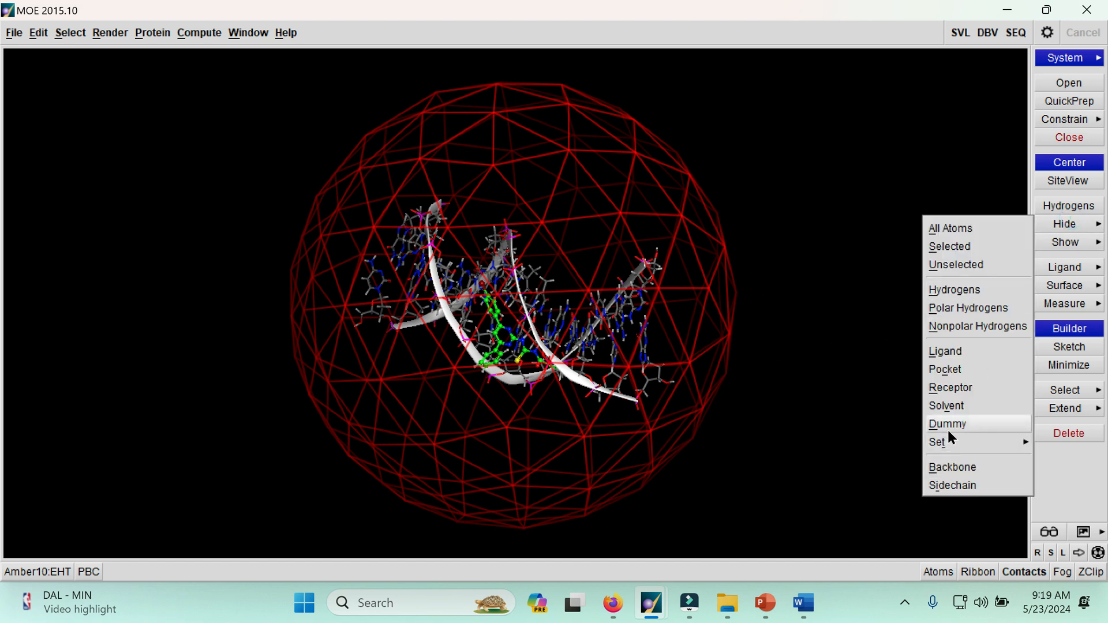
{"action": "left_click", "coordinate": [948, 431]}
Hide the pocket and receptor atoms around the ligand
{"action": "left_click", "coordinate": [1075, 223]}
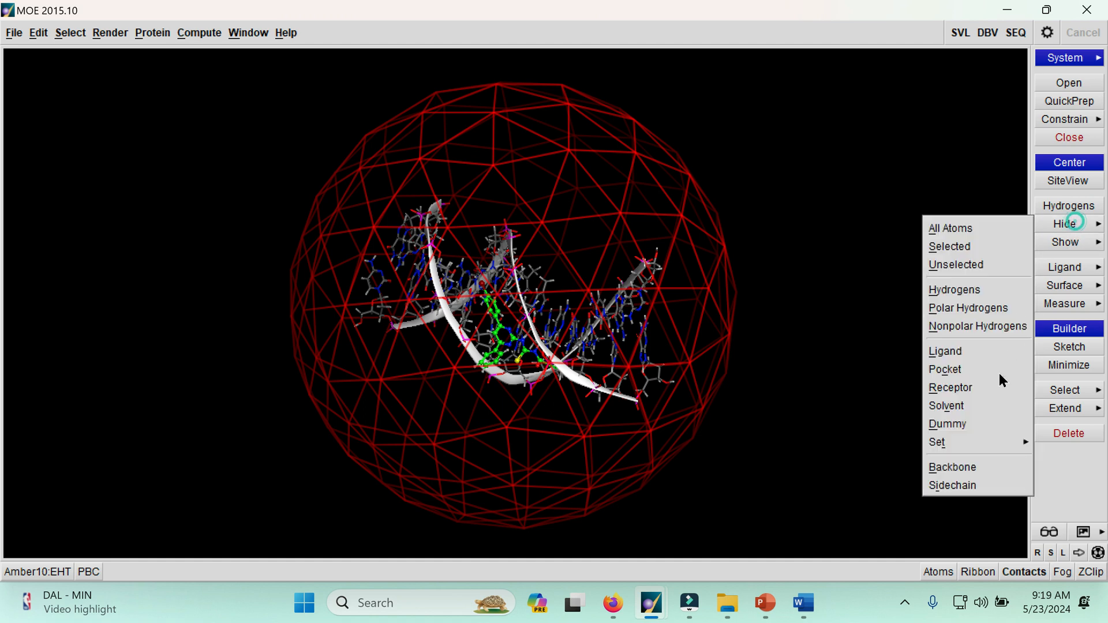
{"action": "left_click", "coordinate": [965, 368]}
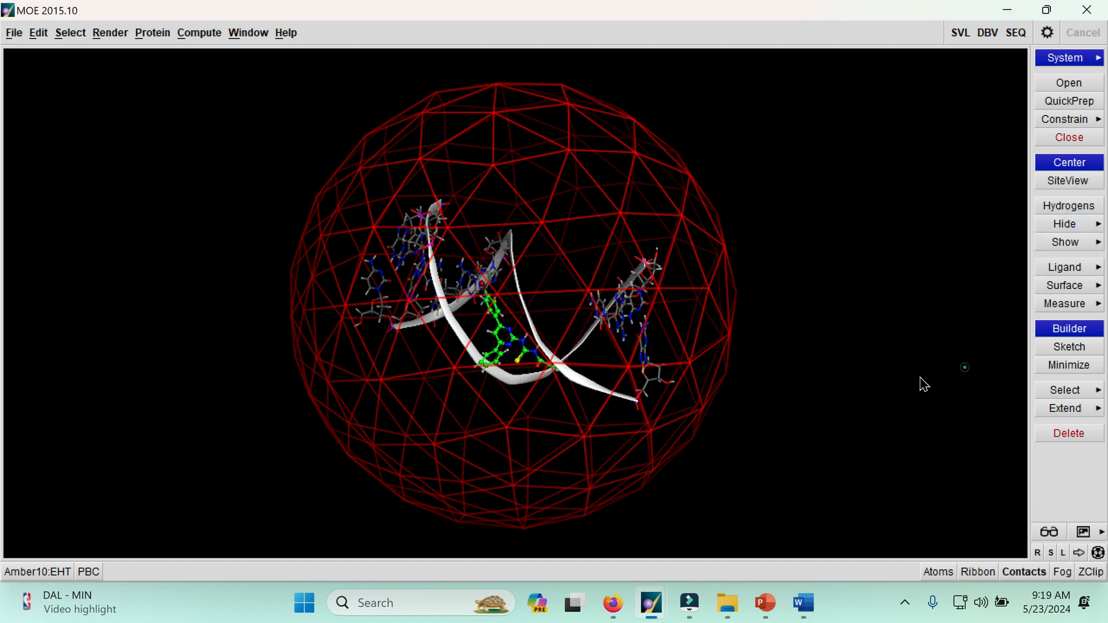
{"action": "left_click", "coordinate": [1077, 229]}
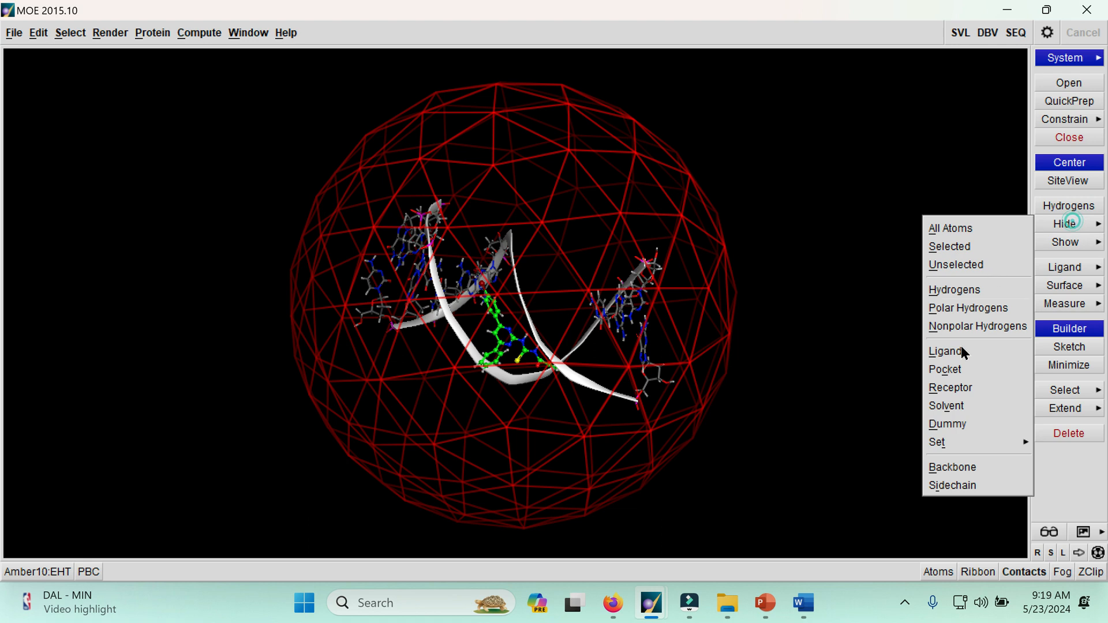
{"action": "left_click", "coordinate": [958, 392]}
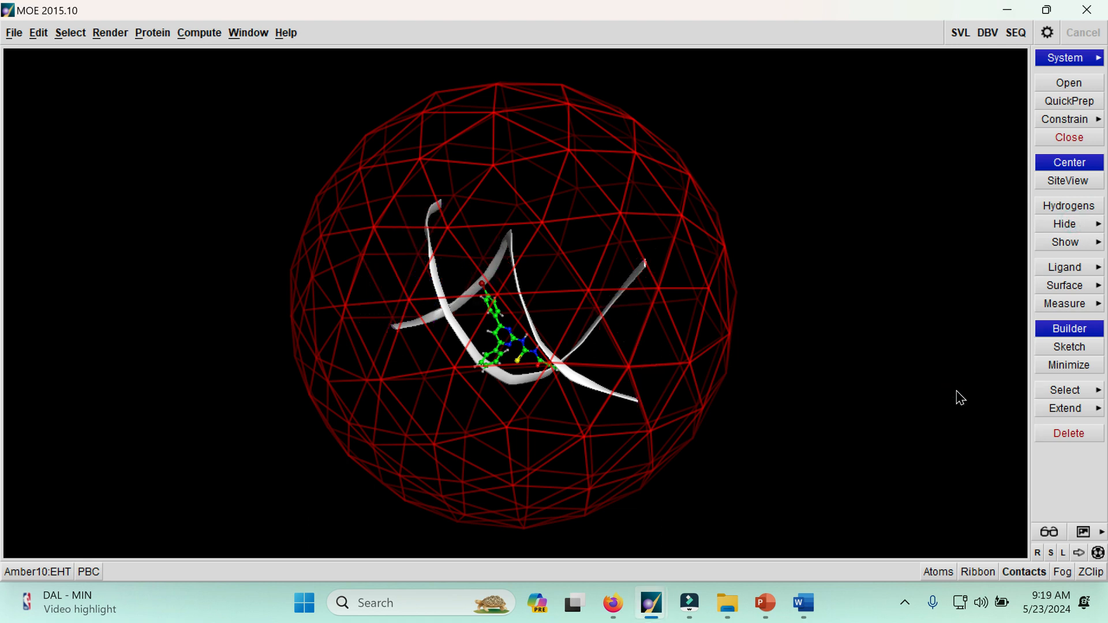
{"action": "left_click", "coordinate": [918, 369]}
{"action": "mouse_move", "coordinate": [660, 613]}
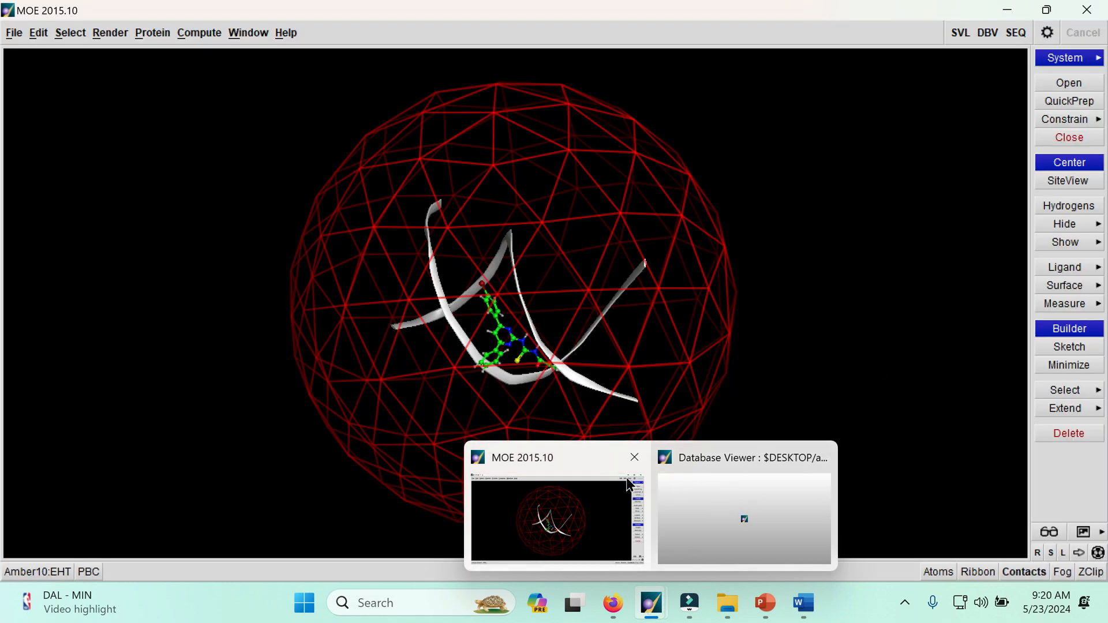
Return to the main MOE window and show all atoms of the solvated complex
{"action": "left_click", "coordinate": [579, 500]}
{"action": "left_click", "coordinate": [884, 335]}
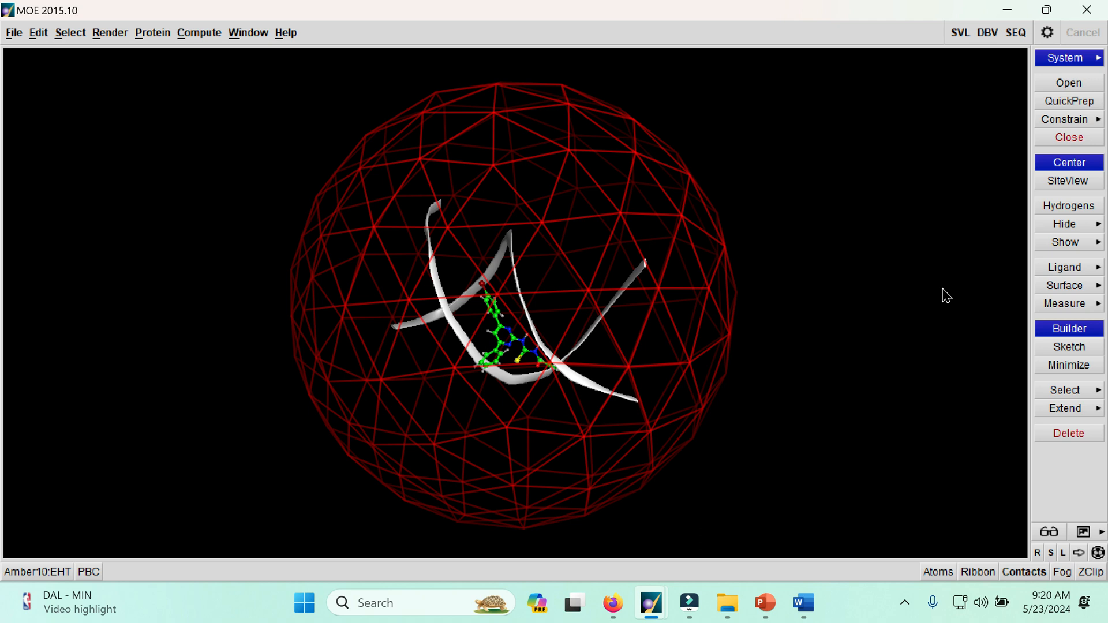
{"action": "left_click", "coordinate": [1066, 247]}
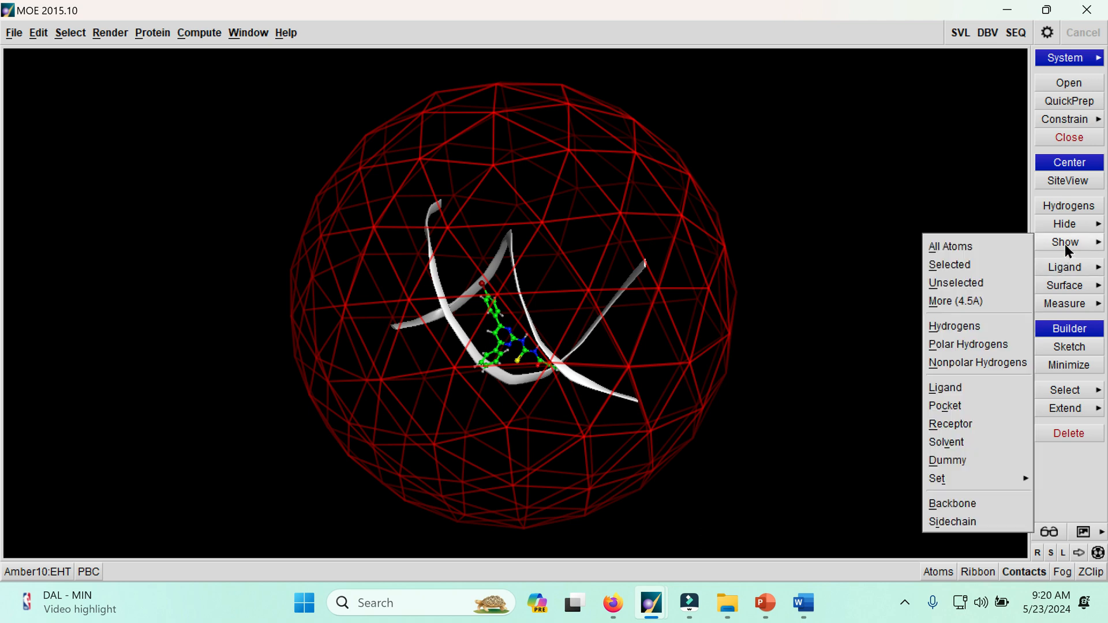
{"action": "left_click", "coordinate": [967, 253]}
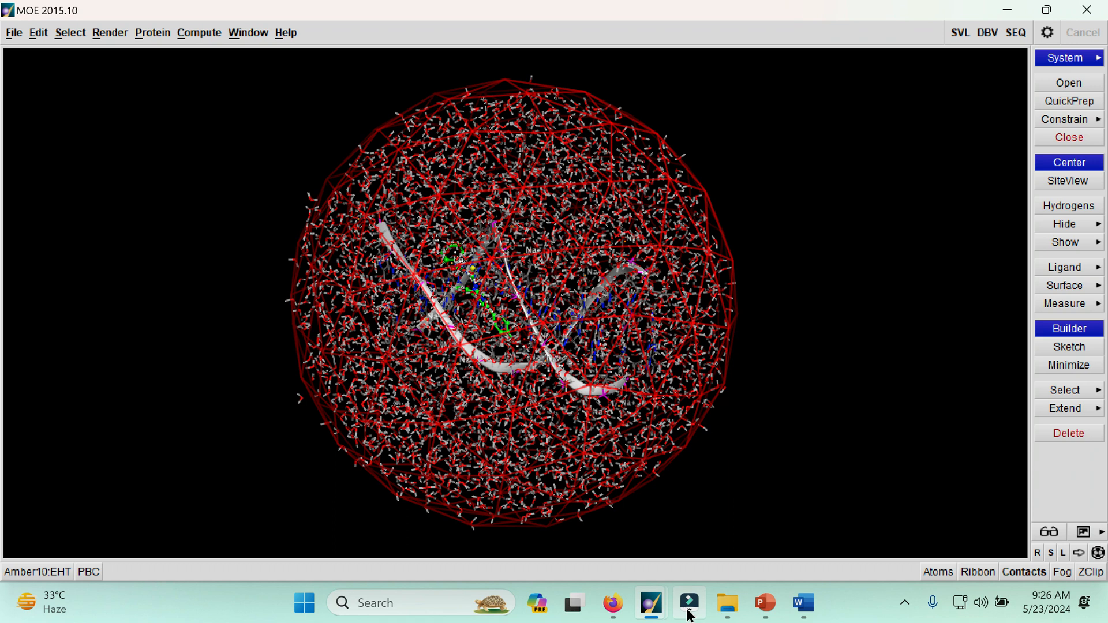
Switch to the dynamics.b.60.mdb Database Viewer and plot a histogram of the U field
{"action": "mouse_move", "coordinate": [651, 603]}
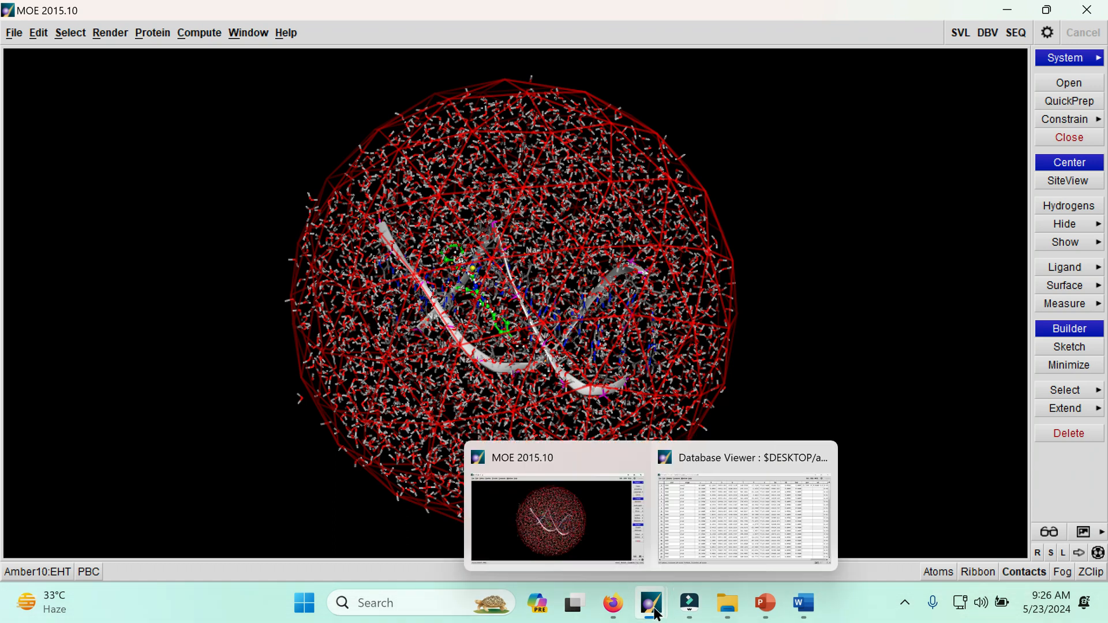
{"action": "left_click", "coordinate": [727, 518]}
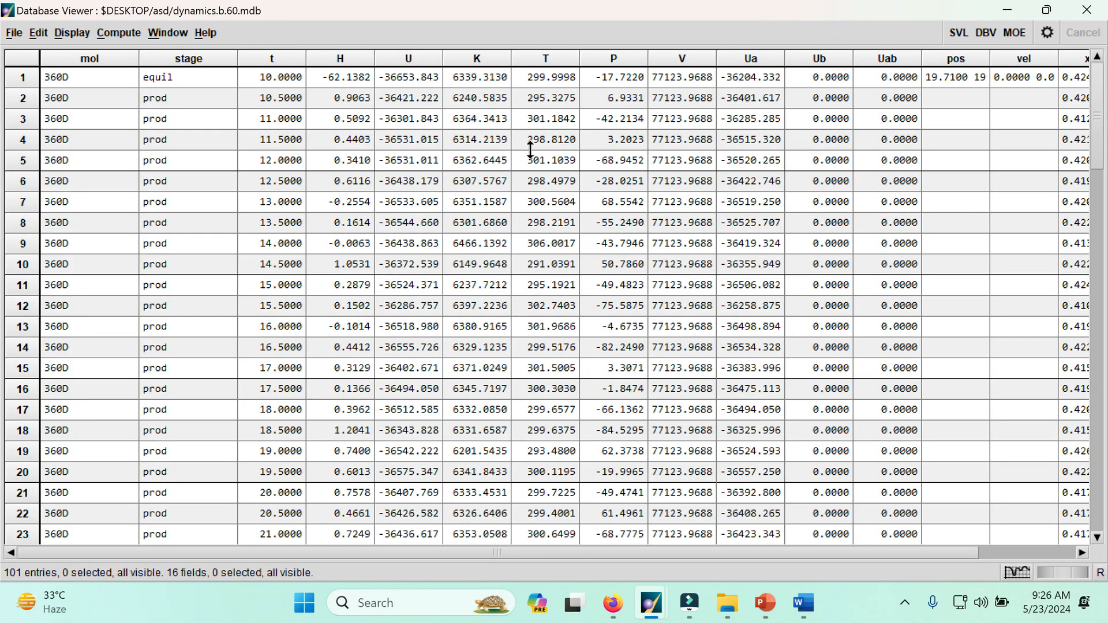
{"action": "left_click", "coordinate": [270, 58]}
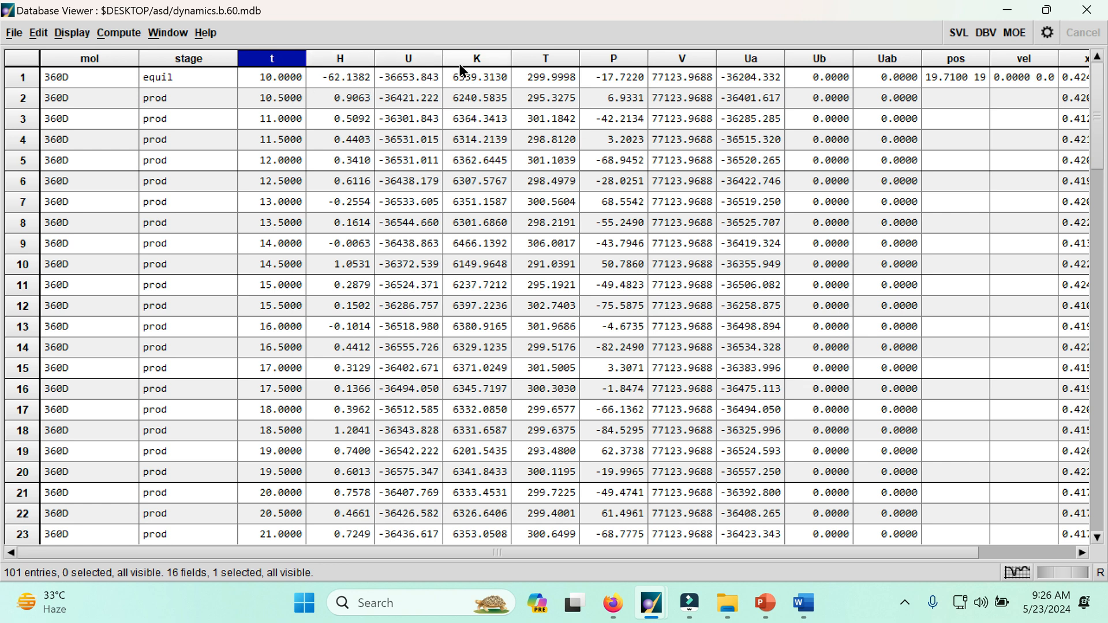
{"action": "left_click", "coordinate": [414, 59]}
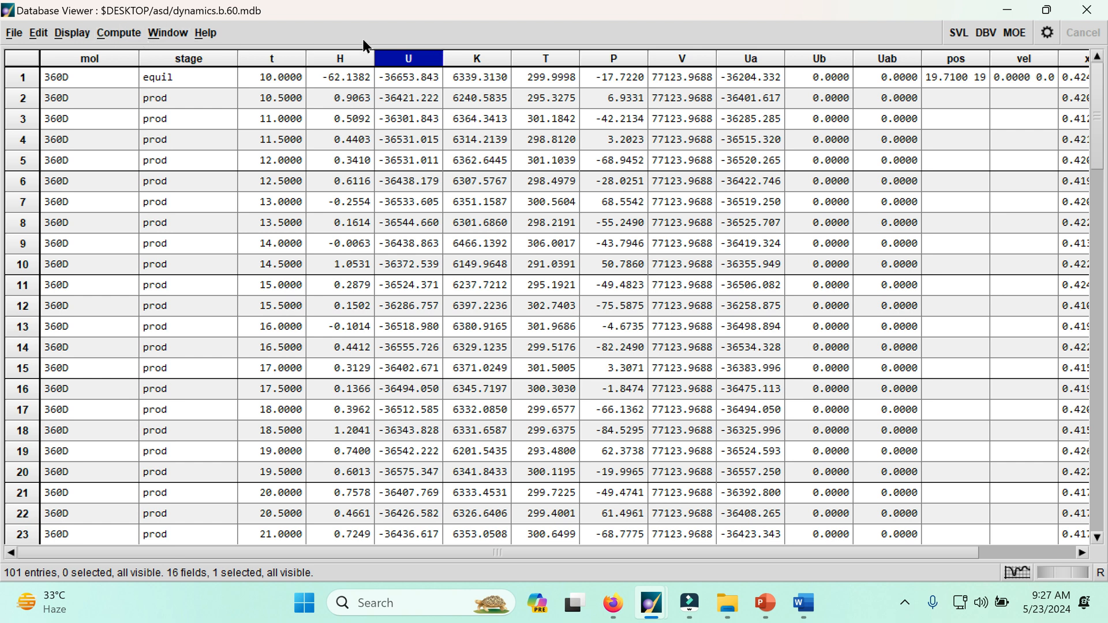
{"action": "left_click", "coordinate": [132, 33]}
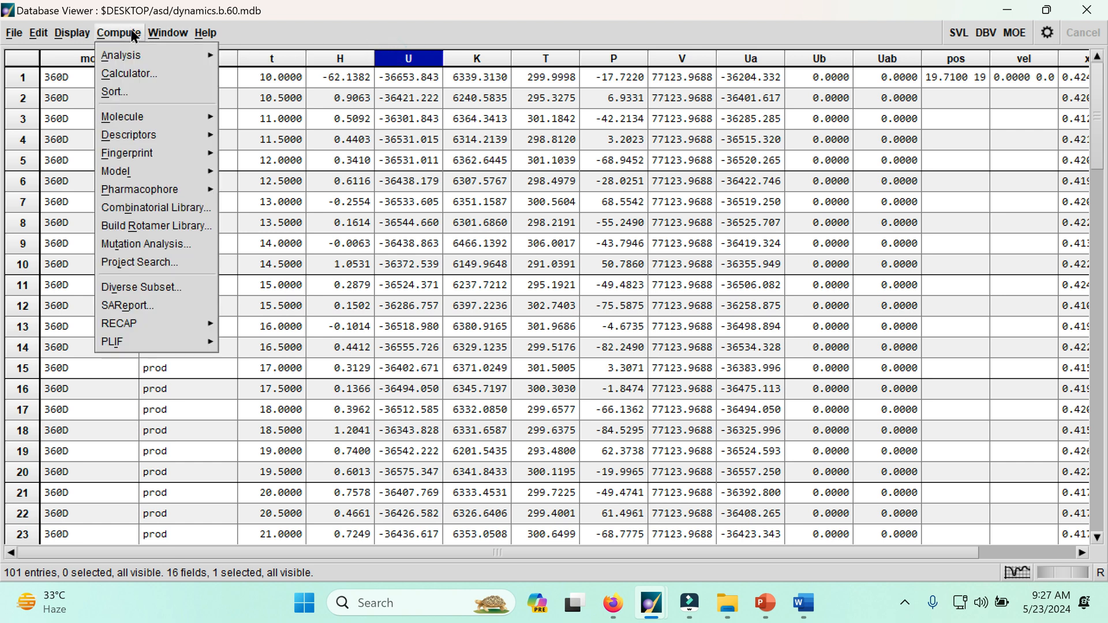
{"action": "mouse_move", "coordinate": [152, 55]}
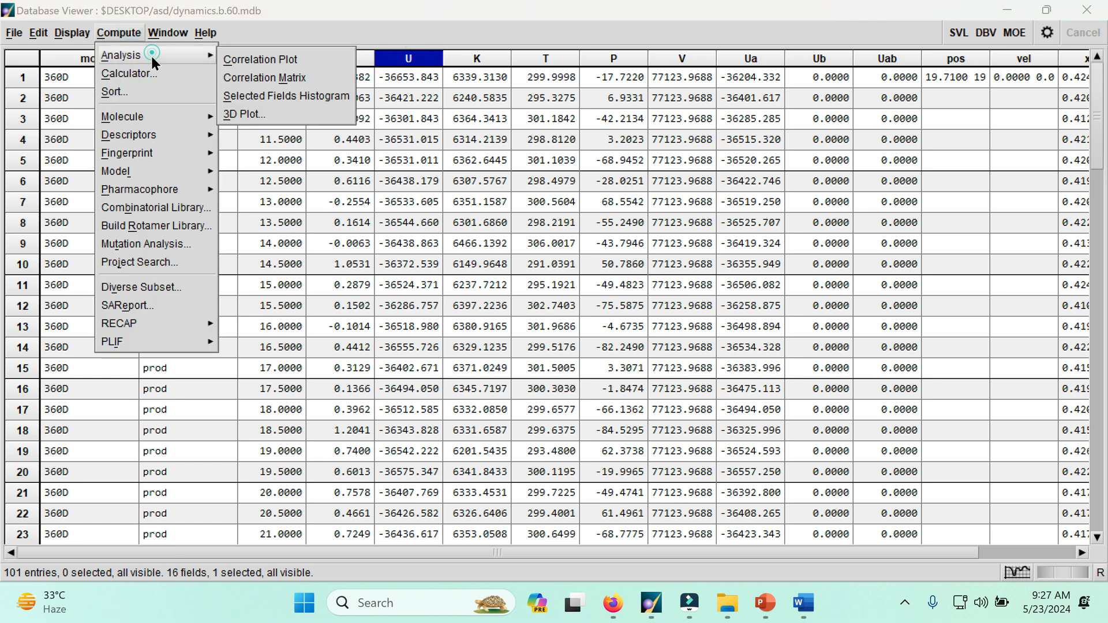
{"action": "left_click", "coordinate": [289, 98]}
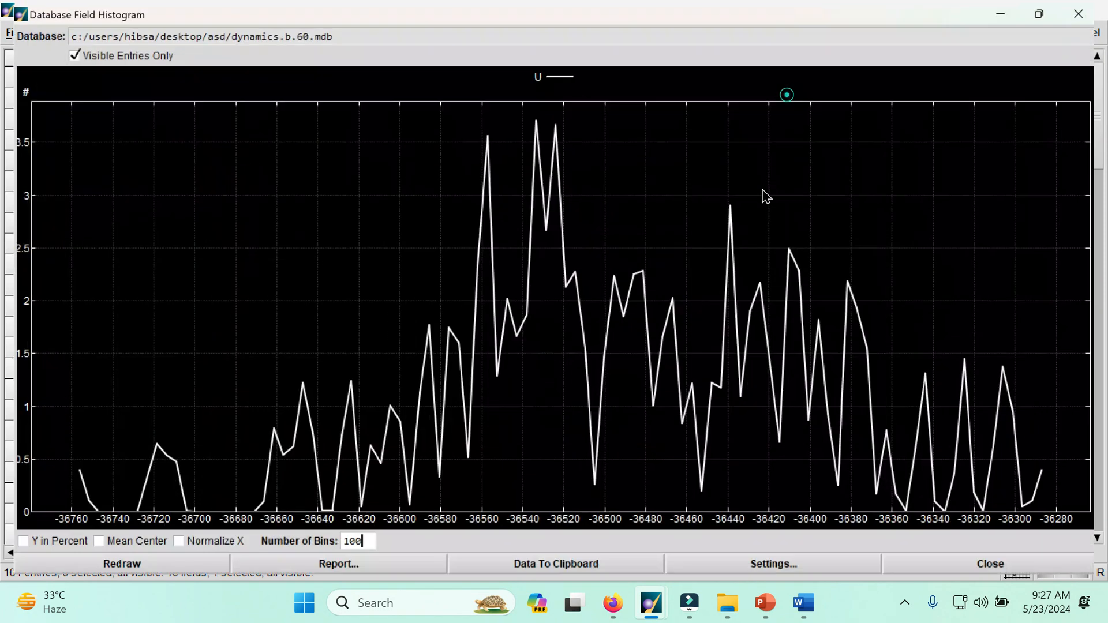
Maximize the U histogram and enable Y in Percent, Mean Center and Normalize X
{"action": "left_click", "coordinate": [787, 89]}
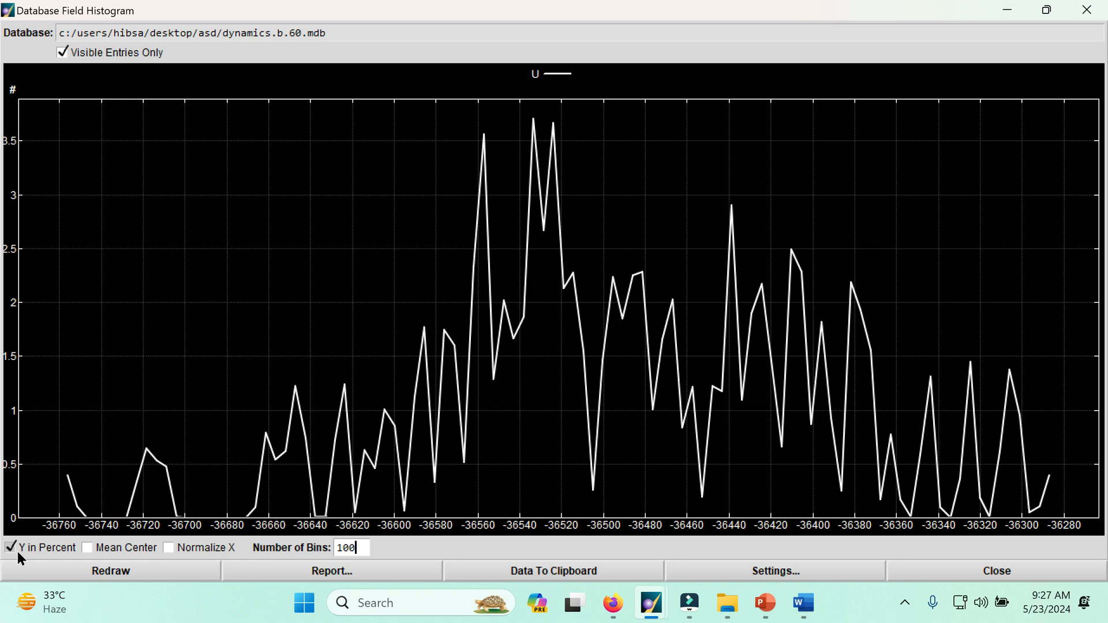
{"action": "left_click", "coordinate": [88, 548]}
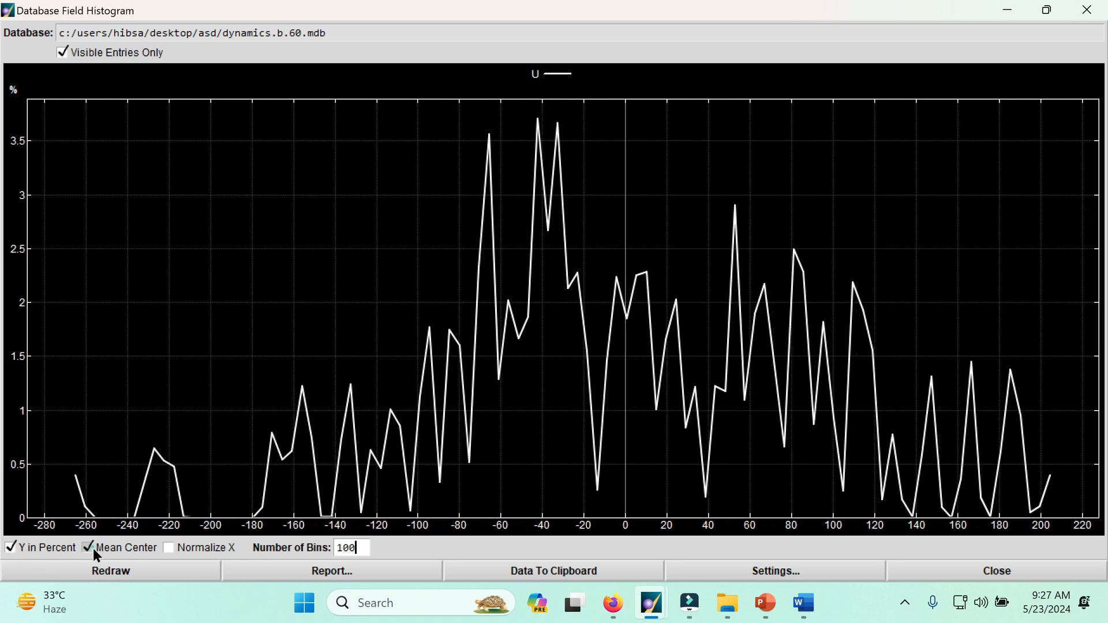
{"action": "left_click", "coordinate": [169, 547]}
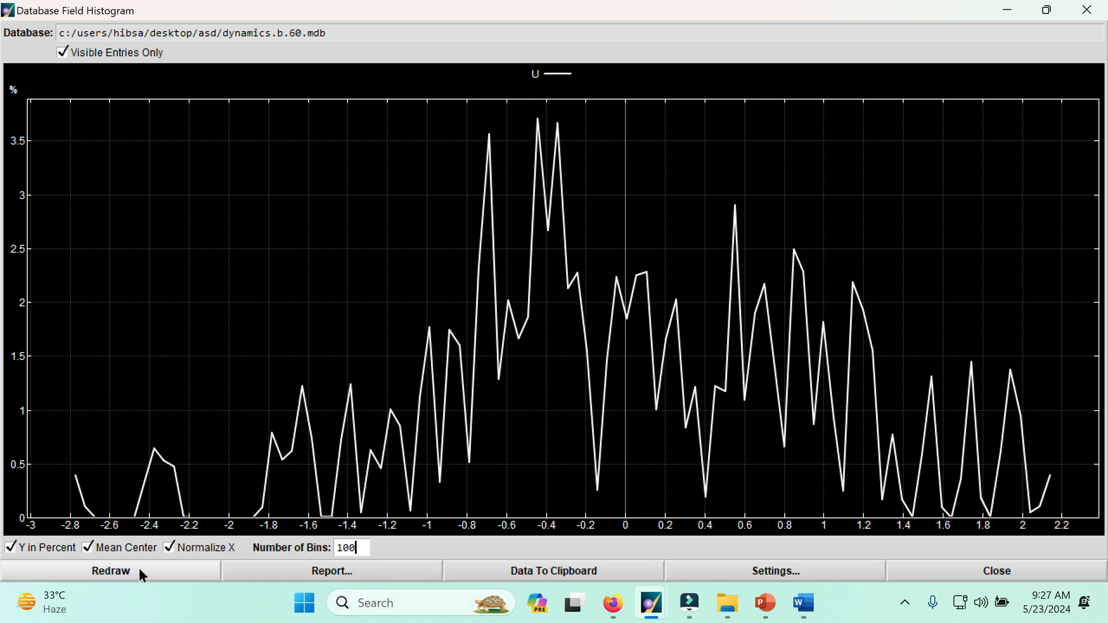
Generate the histogram's statistics report for U, then close it and discard the unsaved text
{"action": "left_click", "coordinate": [381, 569]}
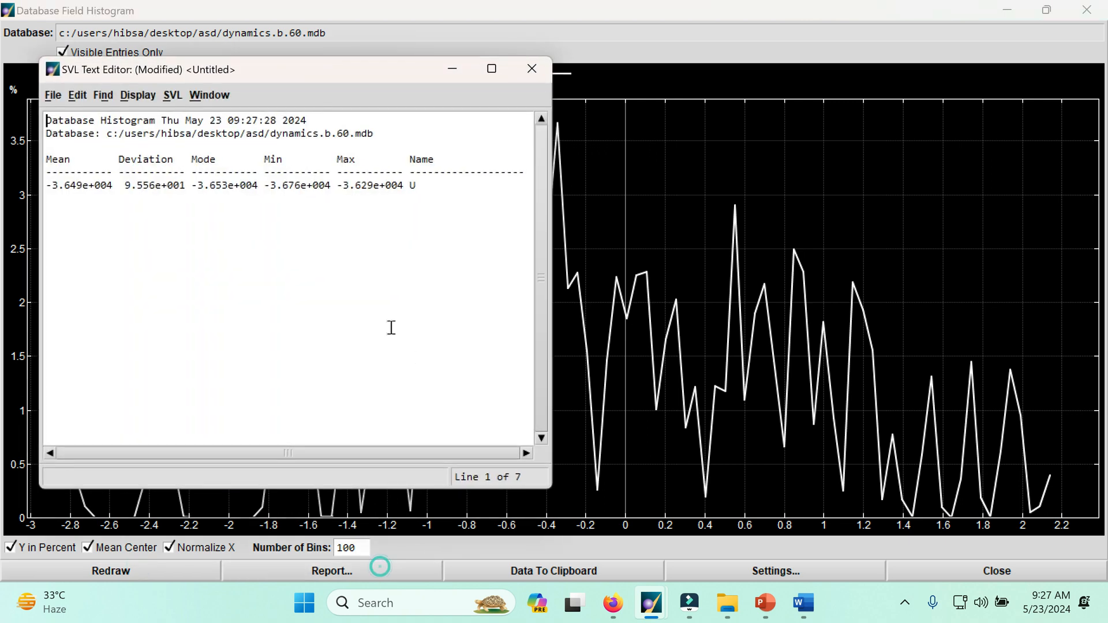
{"action": "left_click", "coordinate": [531, 69]}
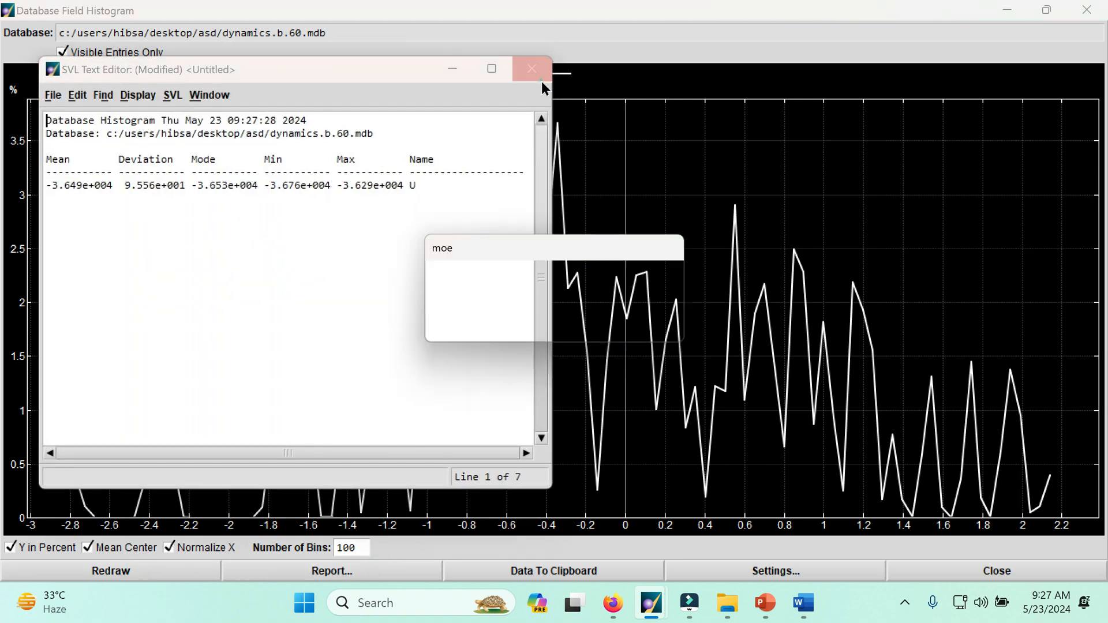
{"action": "left_click", "coordinate": [600, 327]}
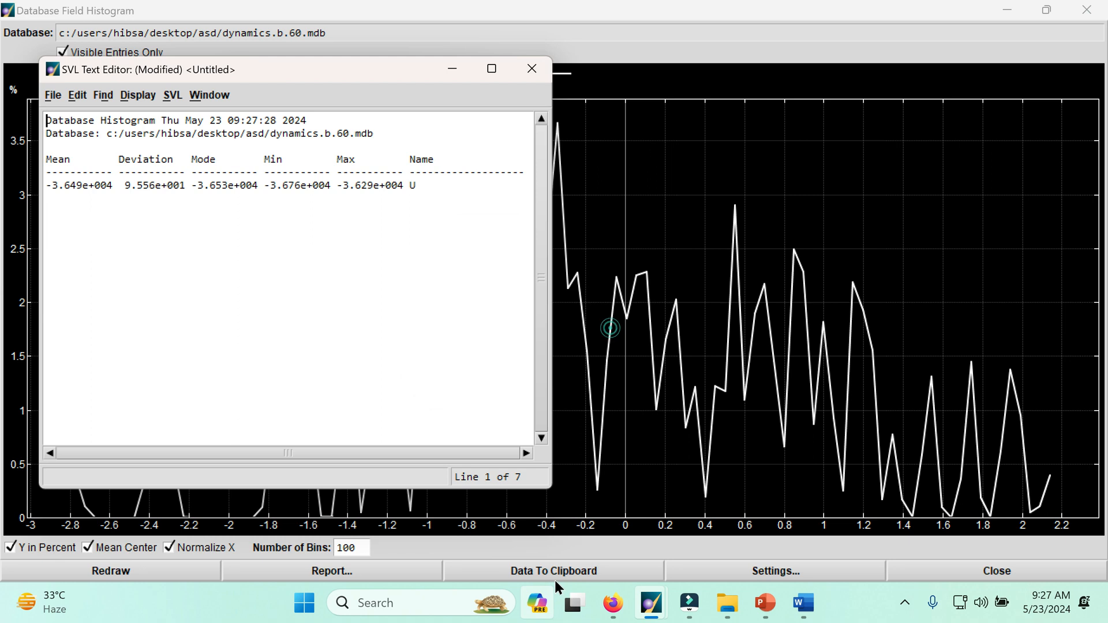
{"action": "left_click", "coordinate": [542, 68]}
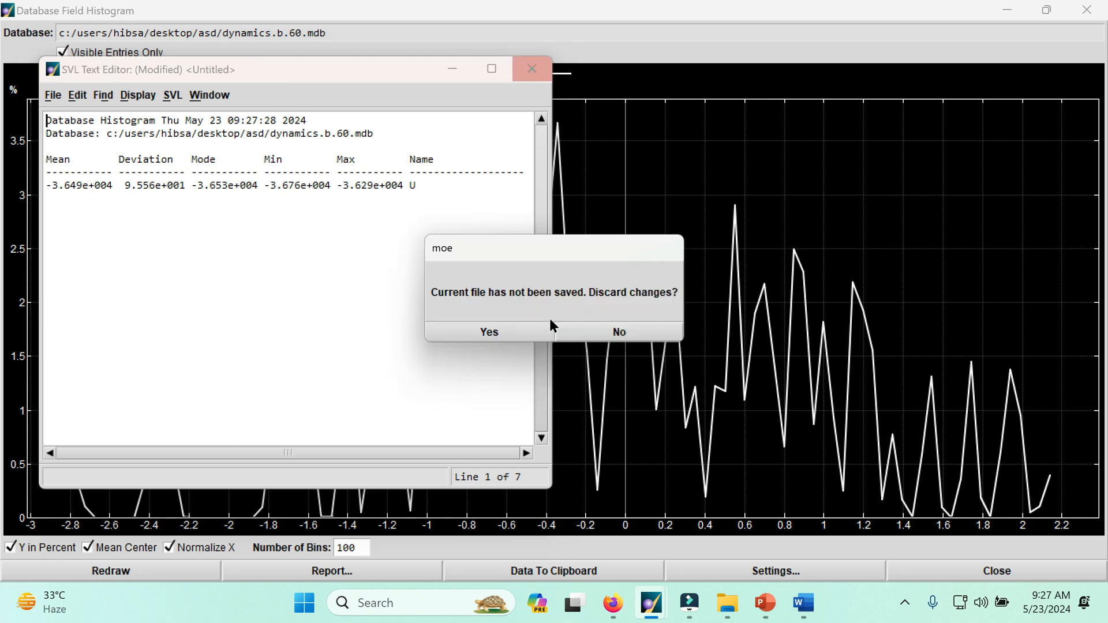
{"action": "left_click", "coordinate": [514, 333]}
Try to open the histogram's display settings, then close the U histogram
{"action": "left_click", "coordinate": [716, 571]}
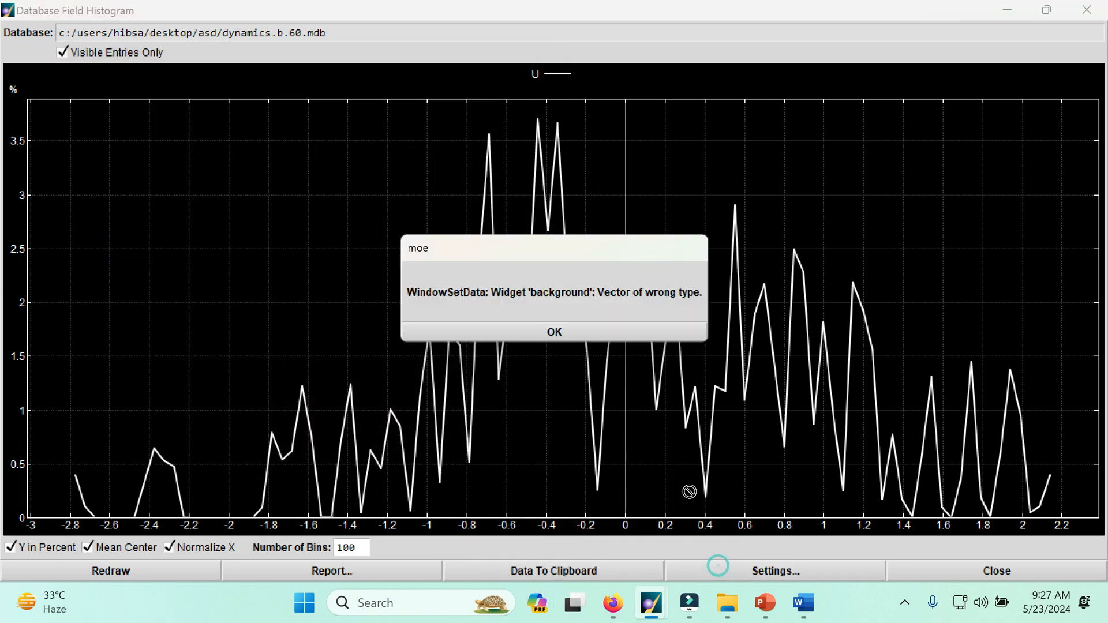
{"action": "left_click", "coordinate": [523, 330]}
{"action": "left_click", "coordinate": [392, 221]}
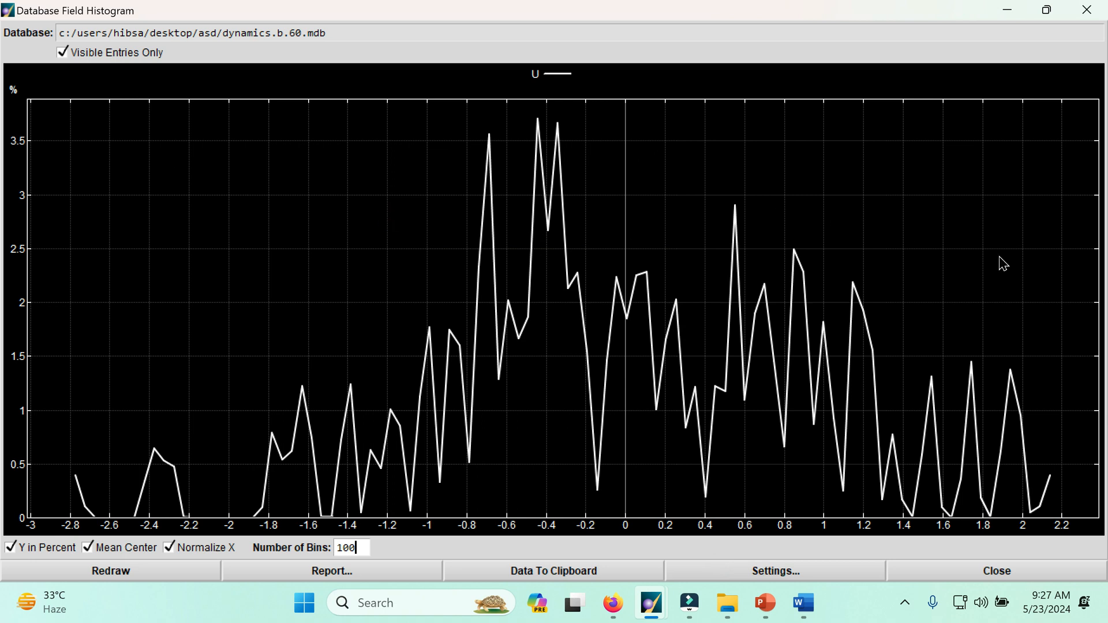
{"action": "left_click", "coordinate": [1084, 10]}
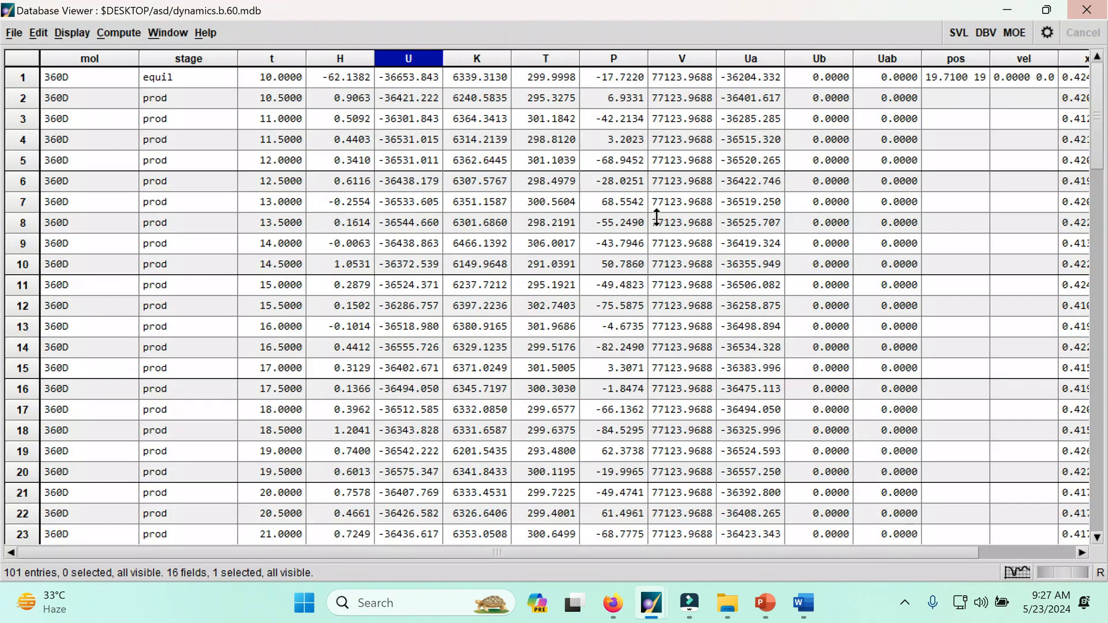
Plot a combined histogram of only the T and P fields, view it, and close it
{"action": "left_click", "coordinate": [477, 61]}
{"action": "left_click", "coordinate": [477, 60]}
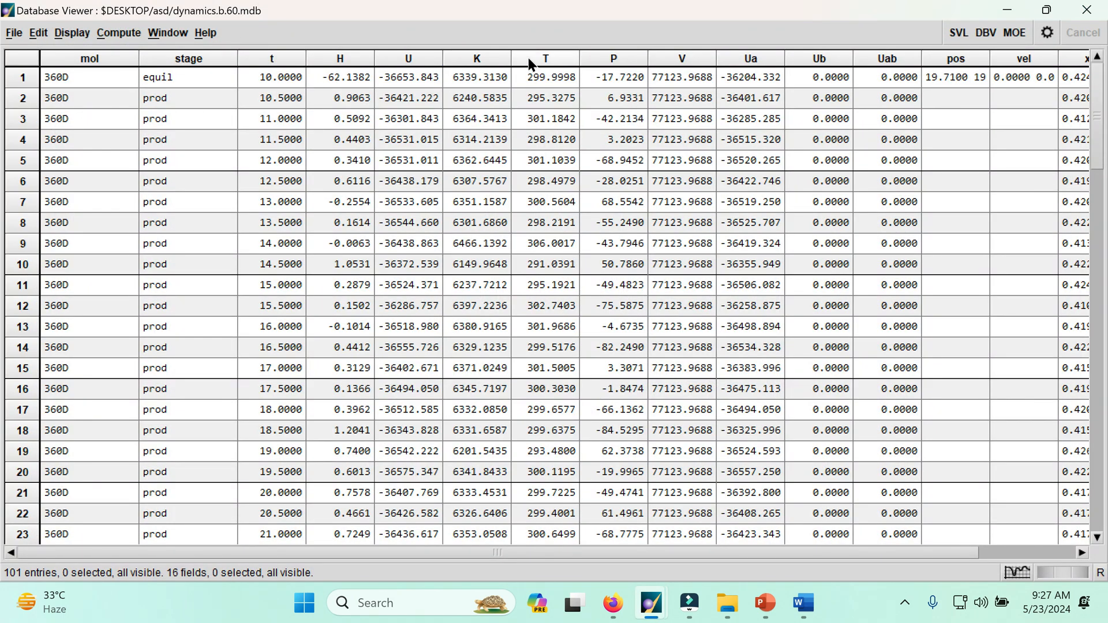
{"action": "left_click", "coordinate": [537, 58]}
{"action": "left_click", "coordinate": [602, 60]}
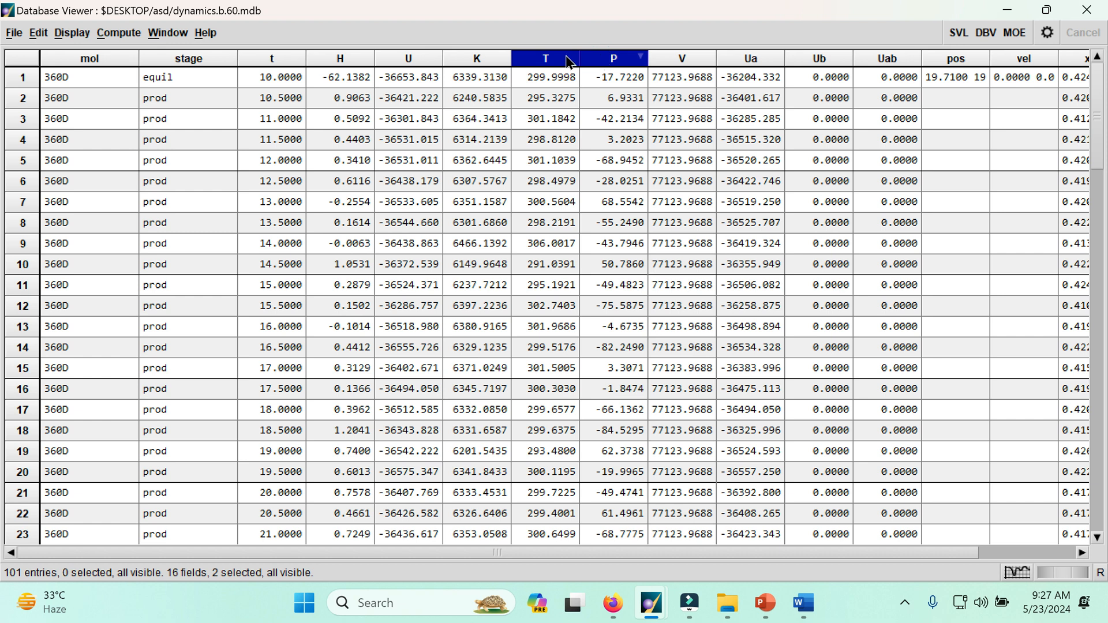
{"action": "left_click", "coordinate": [118, 35]}
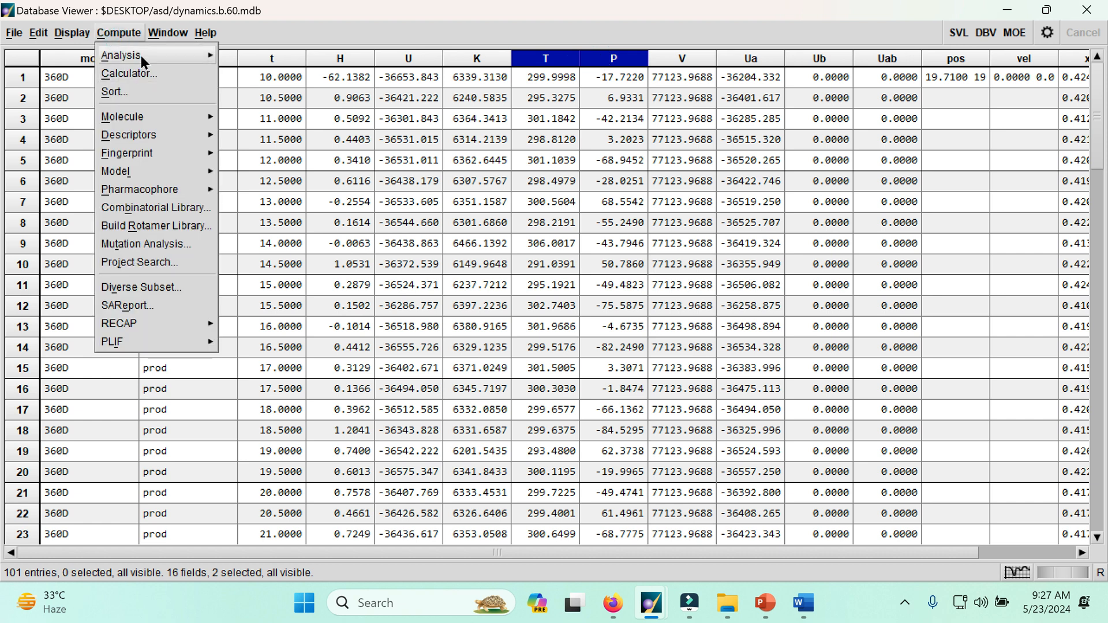
{"action": "mouse_move", "coordinate": [141, 55]}
{"action": "left_click", "coordinate": [278, 95]}
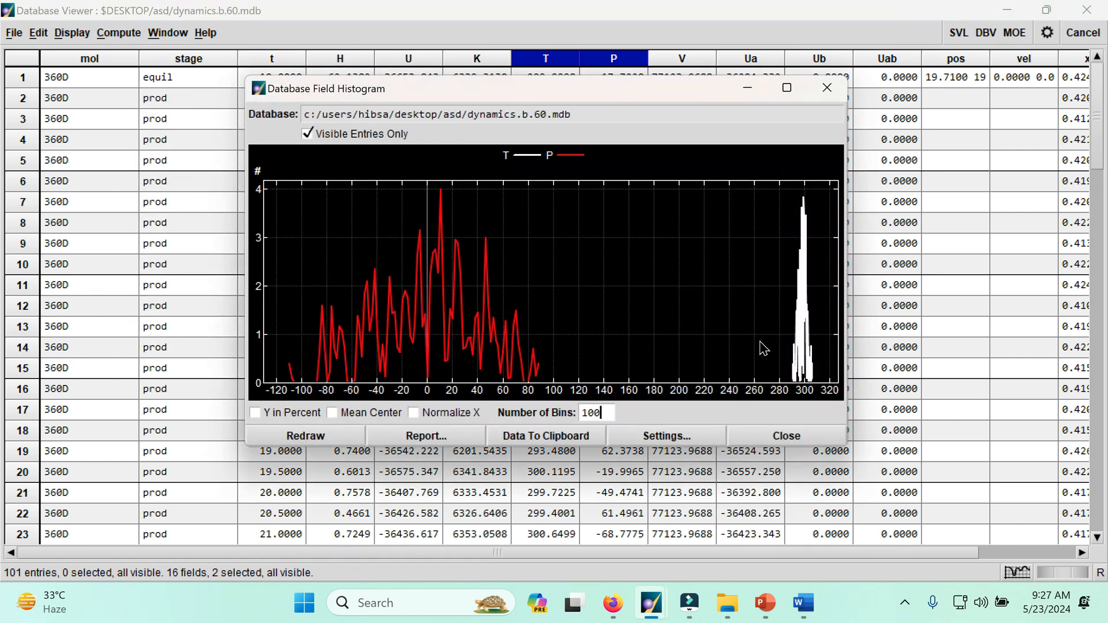
{"action": "left_click", "coordinate": [826, 89]}
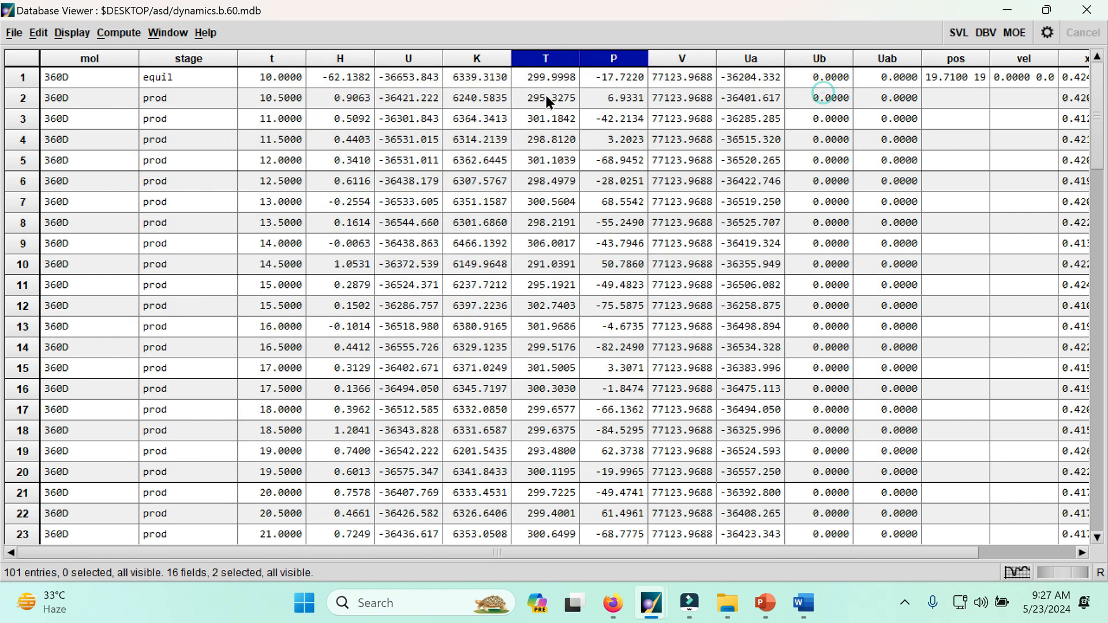
Add the K field to the selection, view the histogram of K, T and P, and close it
{"action": "left_click", "coordinate": [474, 59], "text": "ctrl"}
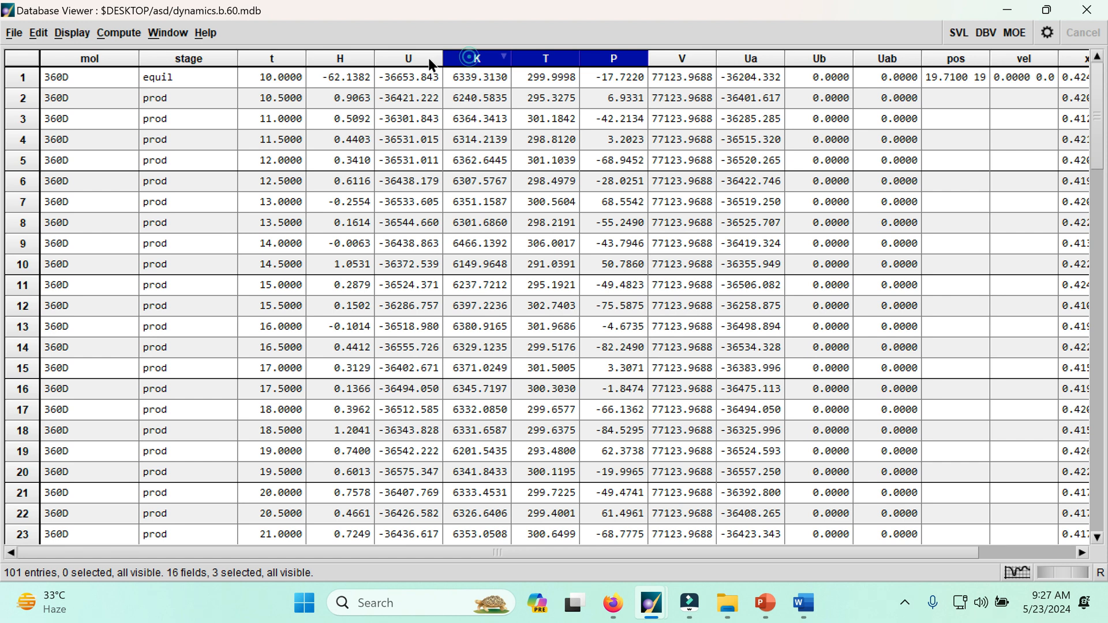
{"action": "left_click", "coordinate": [113, 30]}
{"action": "left_click", "coordinate": [122, 54]}
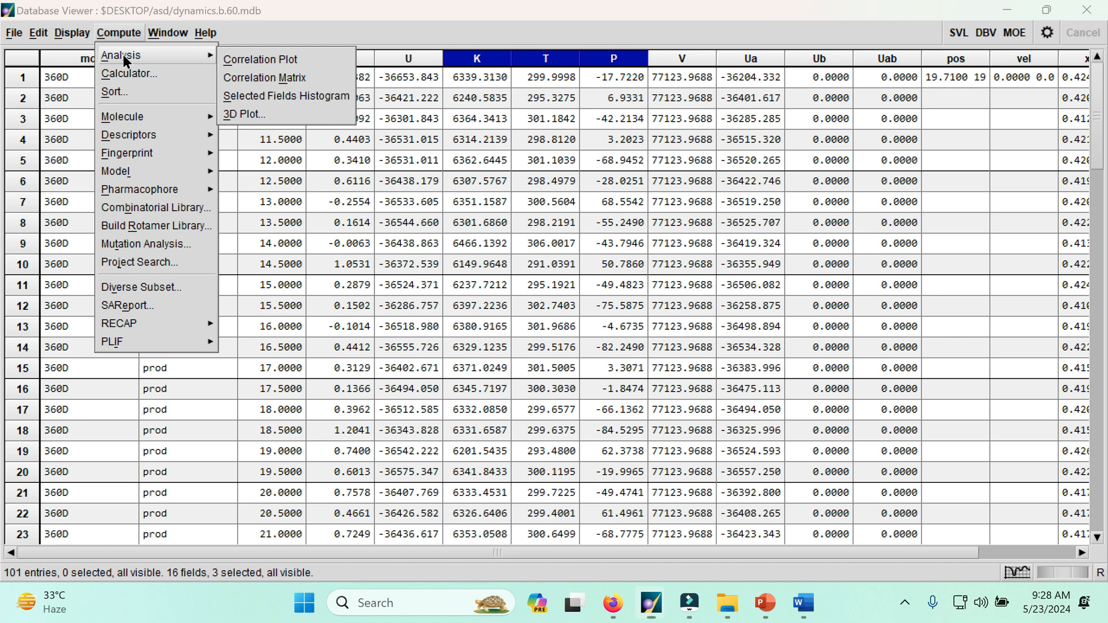
{"action": "left_click", "coordinate": [272, 95]}
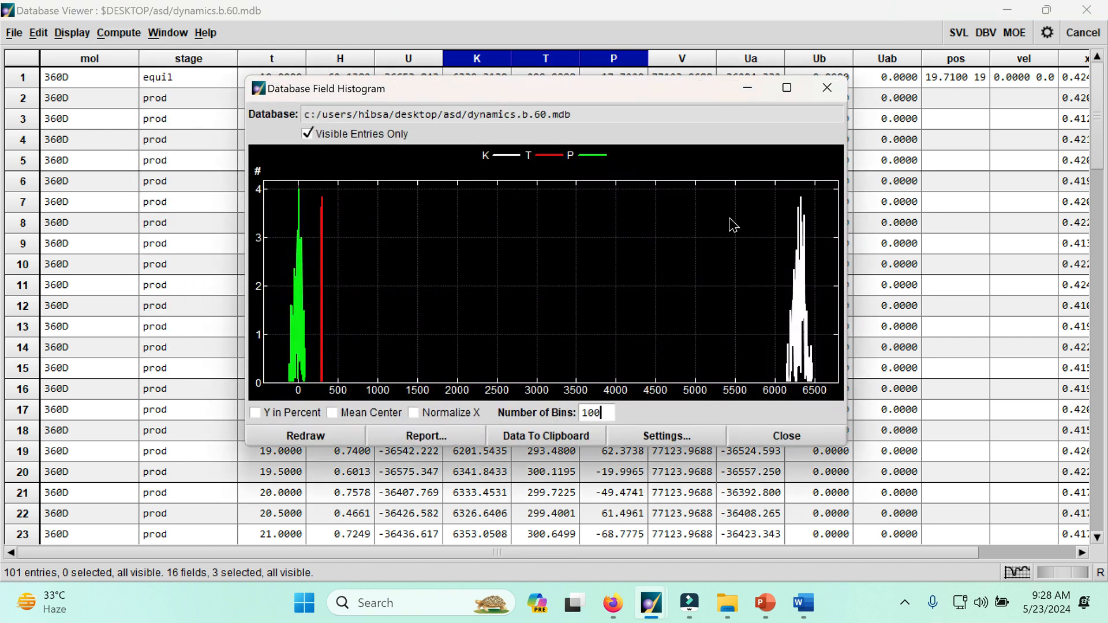
{"action": "left_click", "coordinate": [827, 87]}
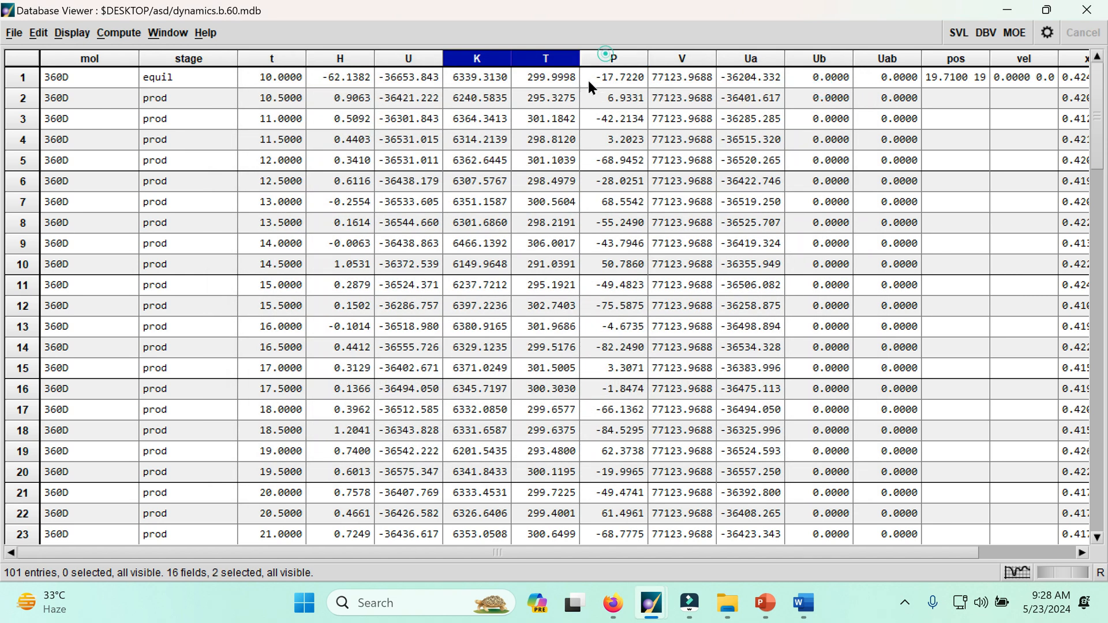
Reselect the fields t, H, U, K, T, P and V, view their combined histogram, and close it
{"action": "left_click", "coordinate": [553, 58], "text": "ctrl"}
{"action": "left_click", "coordinate": [486, 57], "text": "ctrl"}
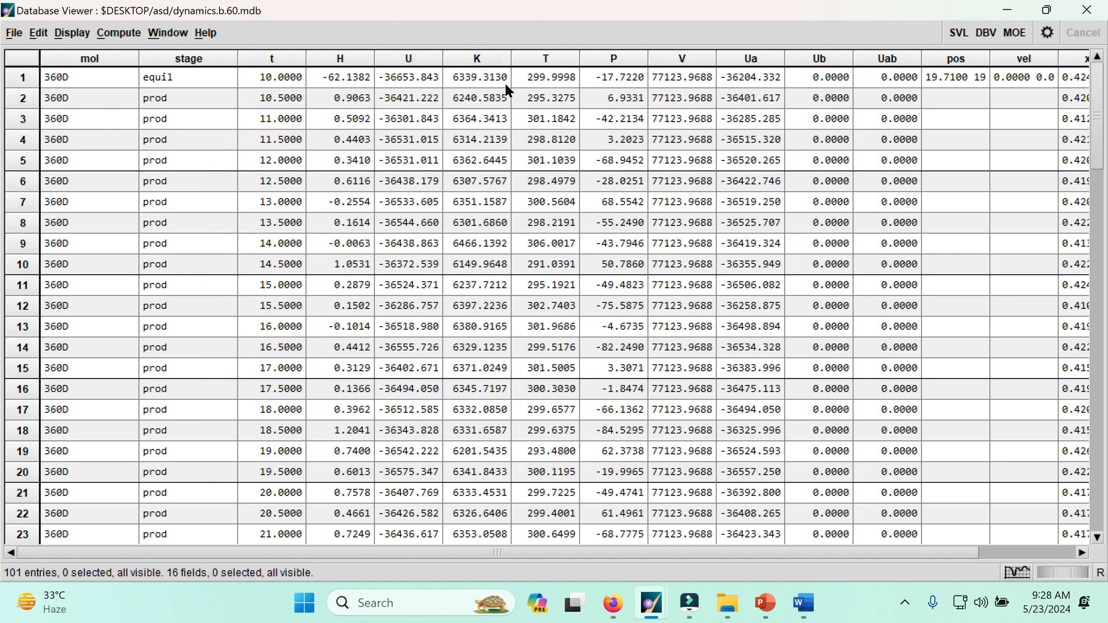
{"action": "left_click", "coordinate": [477, 60]}
{"action": "left_click", "coordinate": [555, 60], "text": "ctrl"}
{"action": "left_click", "coordinate": [602, 59], "text": "ctrl"}
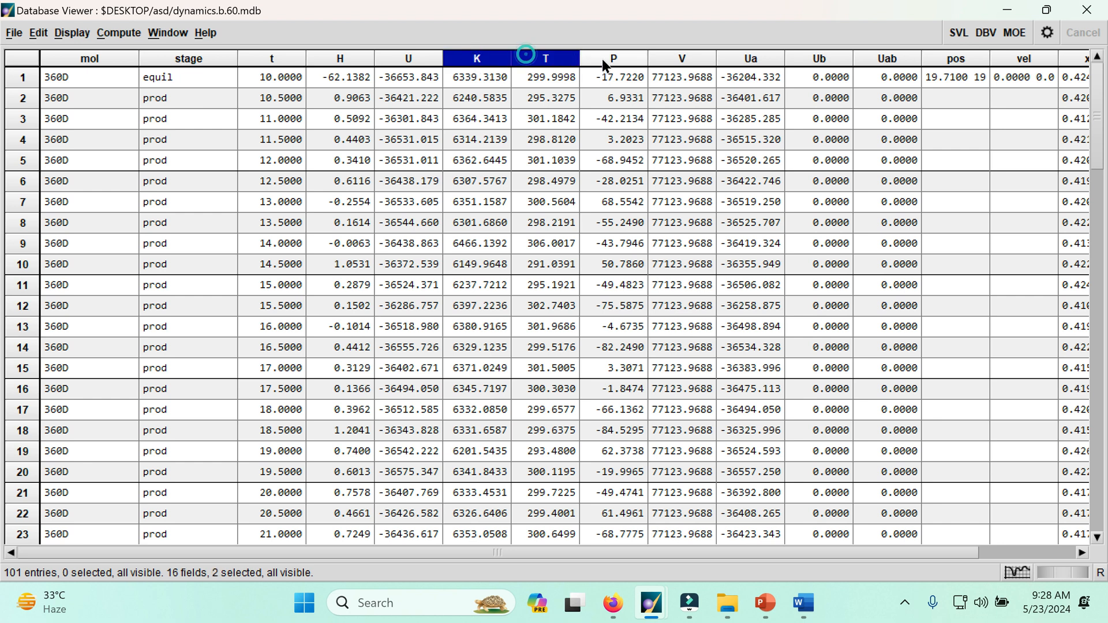
{"action": "left_click", "coordinate": [671, 58], "text": "ctrl"}
{"action": "left_click", "coordinate": [422, 56], "text": "ctrl"}
{"action": "left_click", "coordinate": [349, 55], "text": "ctrl"}
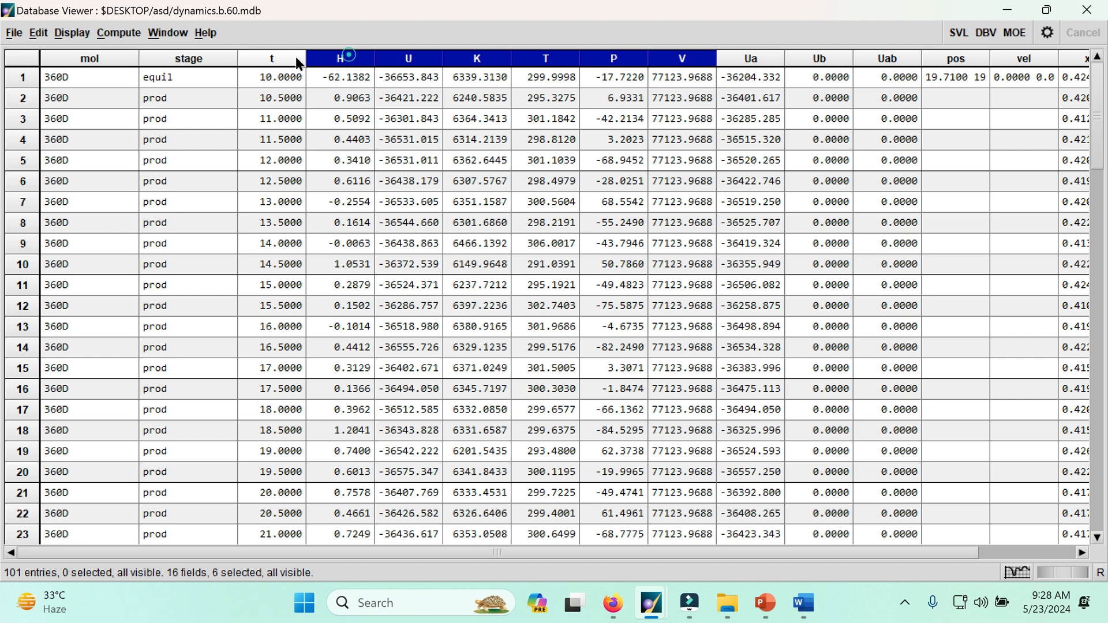
{"action": "left_click", "coordinate": [295, 57], "text": "ctrl"}
{"action": "left_click", "coordinate": [116, 33]}
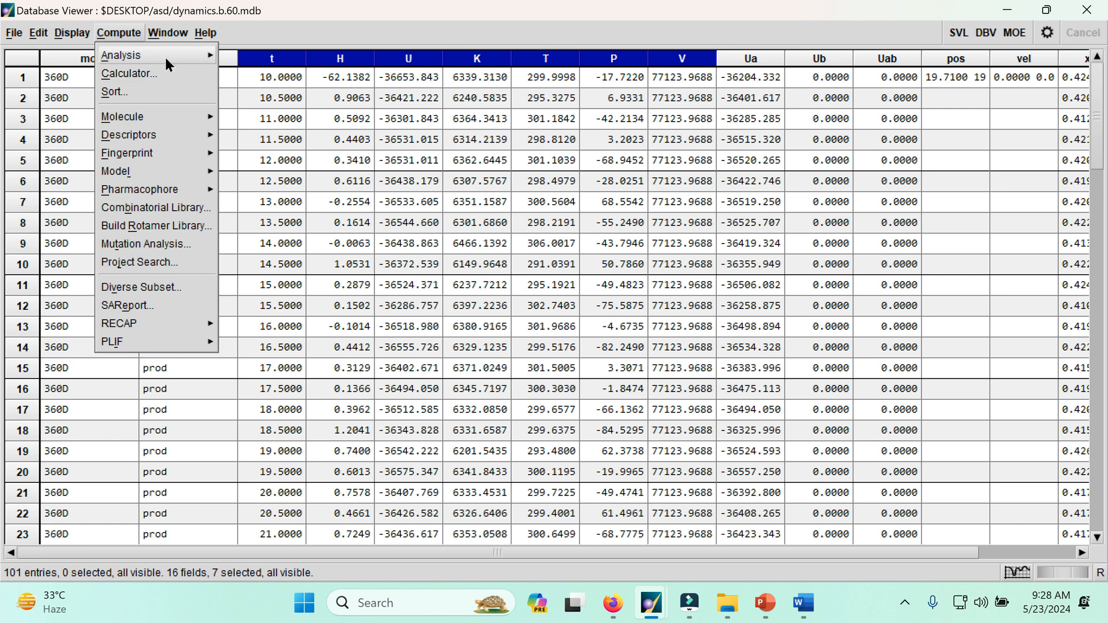
{"action": "mouse_move", "coordinate": [165, 55]}
{"action": "left_click", "coordinate": [280, 94]}
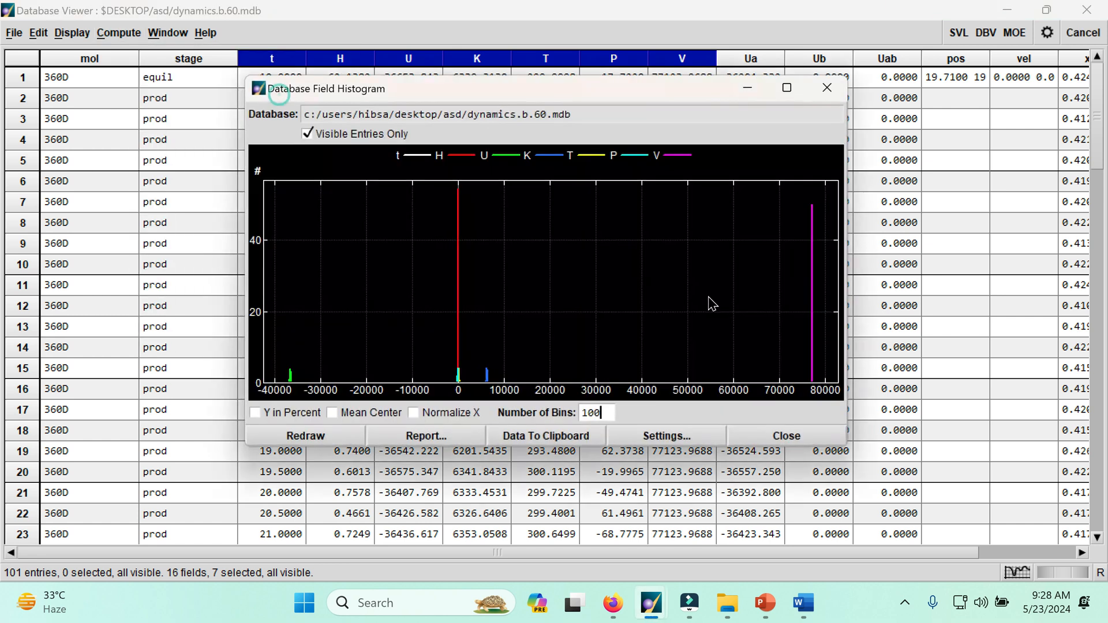
{"action": "left_click", "coordinate": [829, 95]}
Close the histogram, clear the field selection, and compute the correlation matrix for the dynamics.b.60.mdb database
{"action": "left_click", "coordinate": [661, 59]}
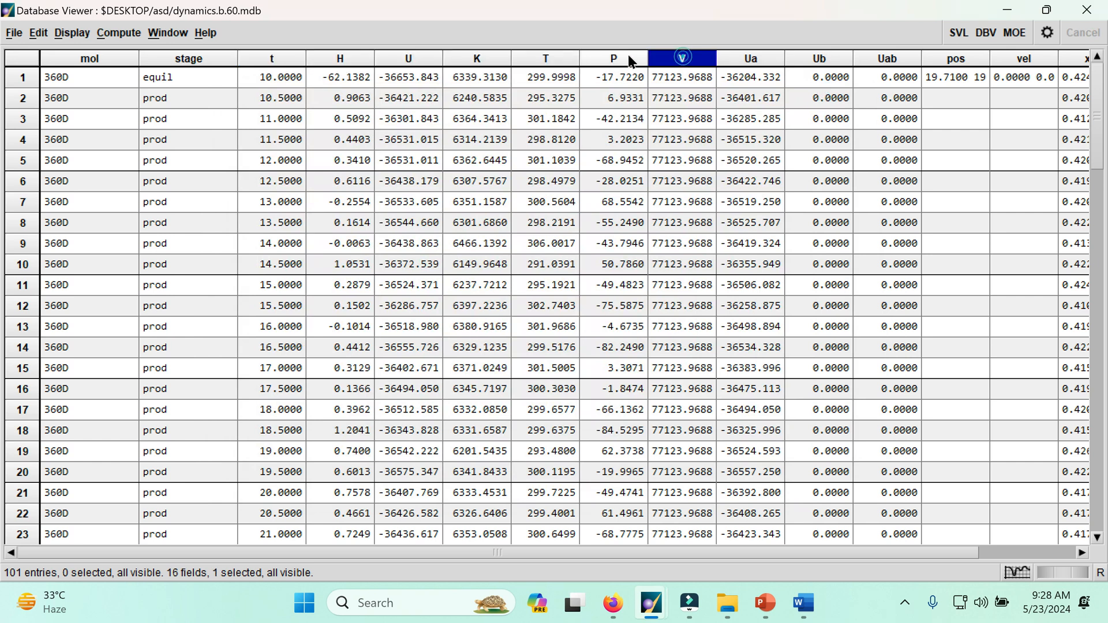
{"action": "left_click", "coordinate": [675, 60]}
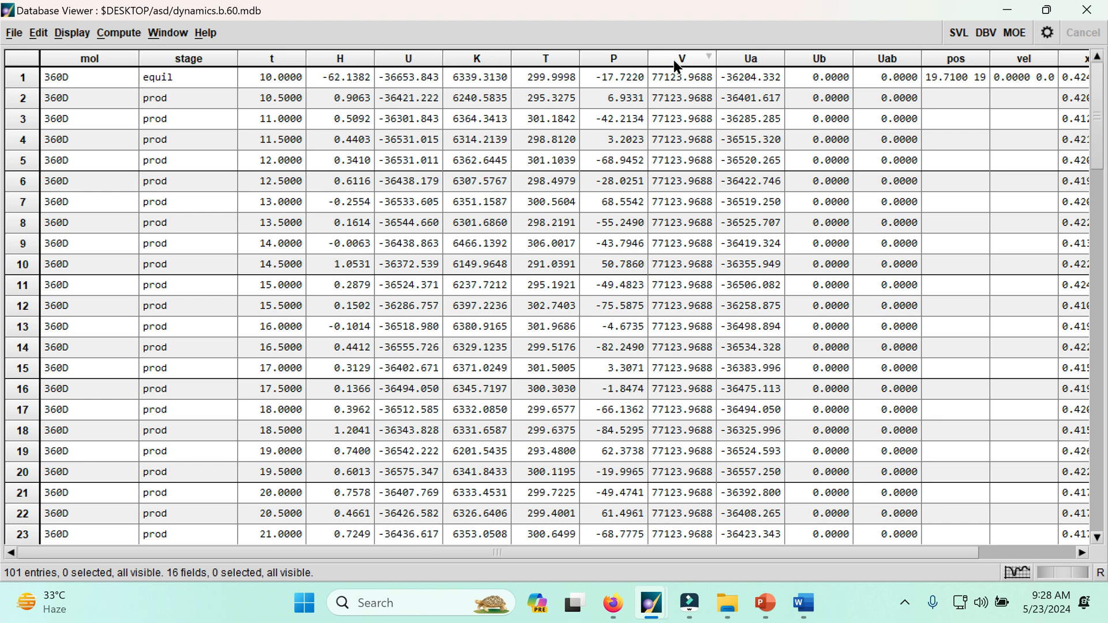
{"action": "left_click", "coordinate": [125, 32]}
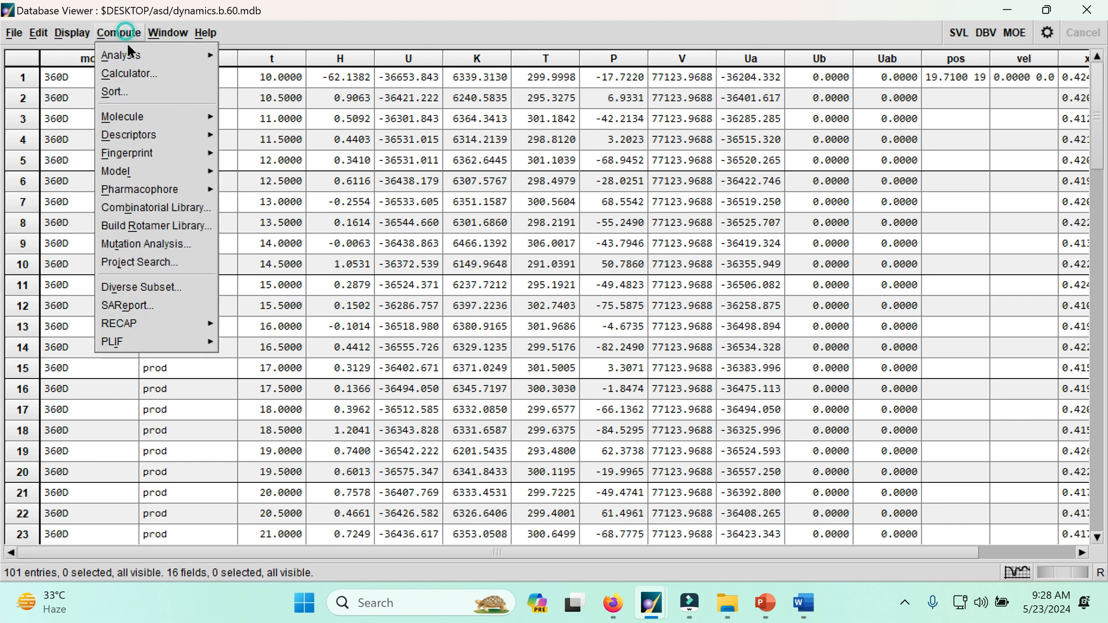
{"action": "left_click", "coordinate": [132, 56]}
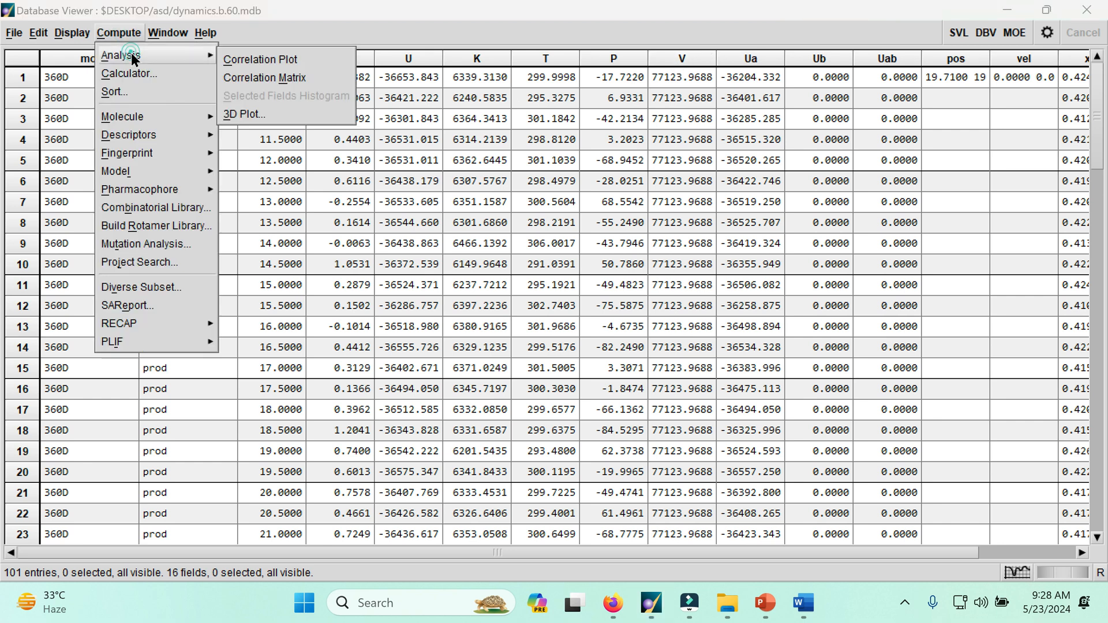
{"action": "left_click", "coordinate": [299, 78]}
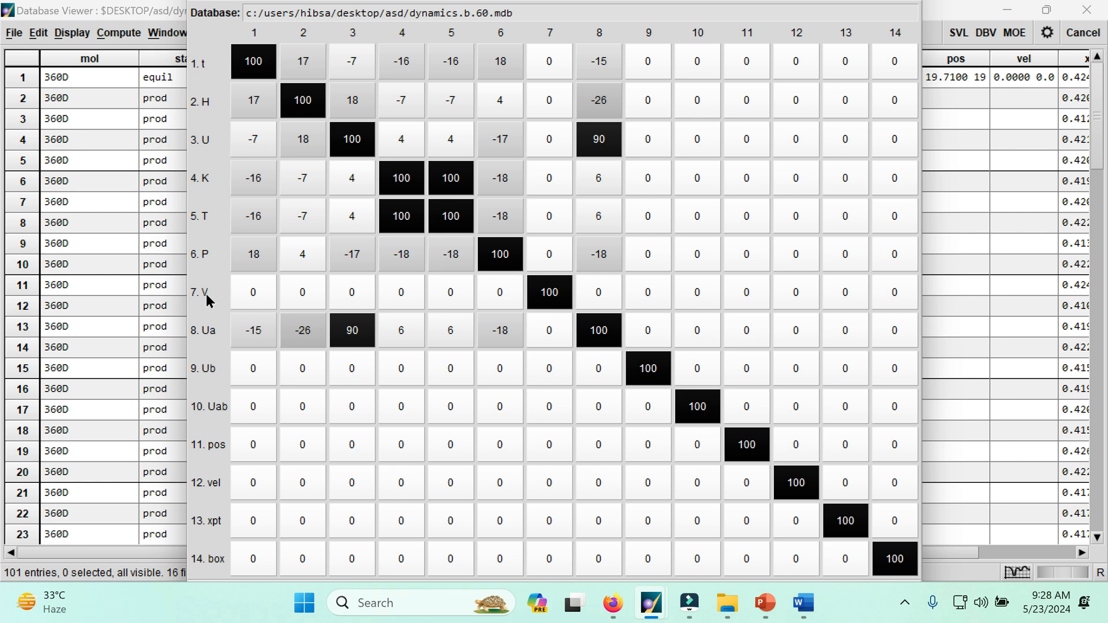
View the correlation plots of t against t and K against K from the matrix, closing each one
{"action": "left_click", "coordinate": [255, 65]}
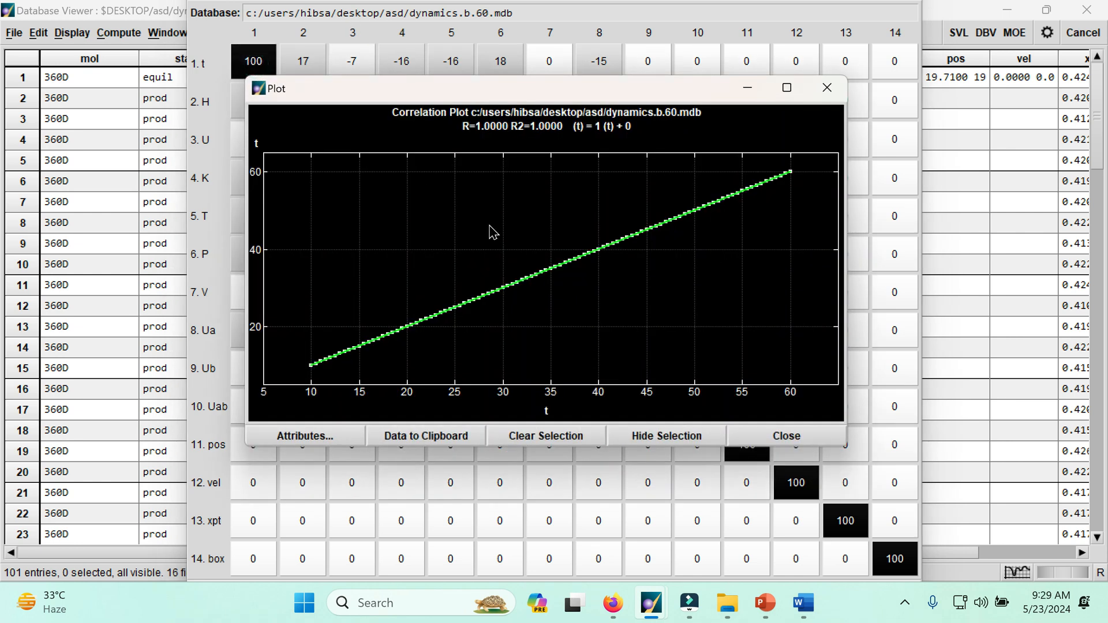
{"action": "left_click", "coordinate": [826, 88]}
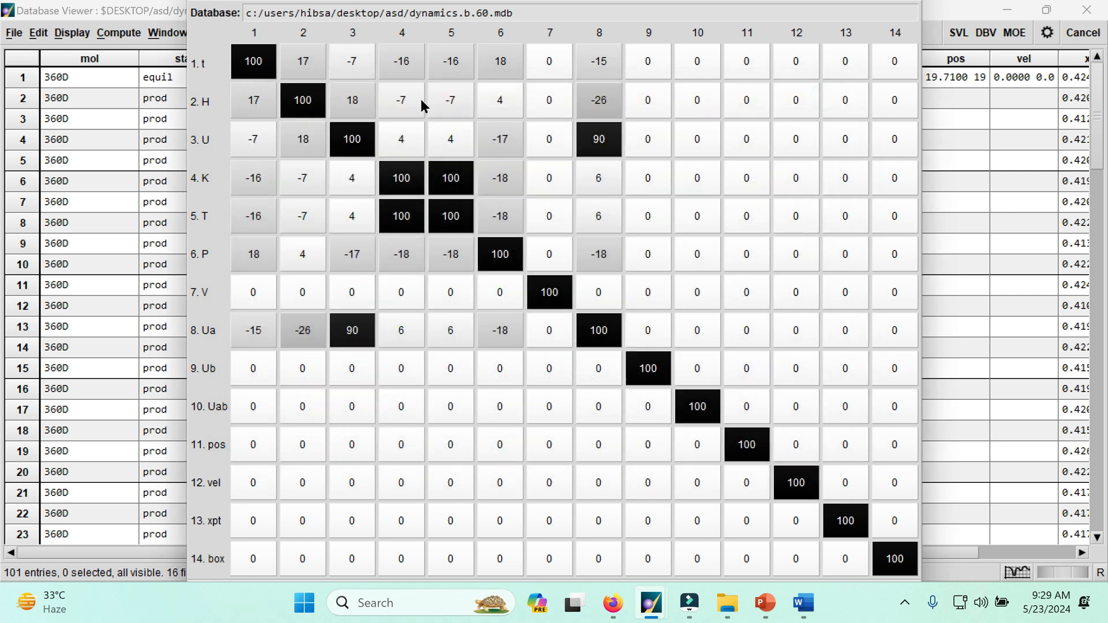
{"action": "left_click", "coordinate": [404, 186]}
{"action": "left_click", "coordinate": [822, 88]}
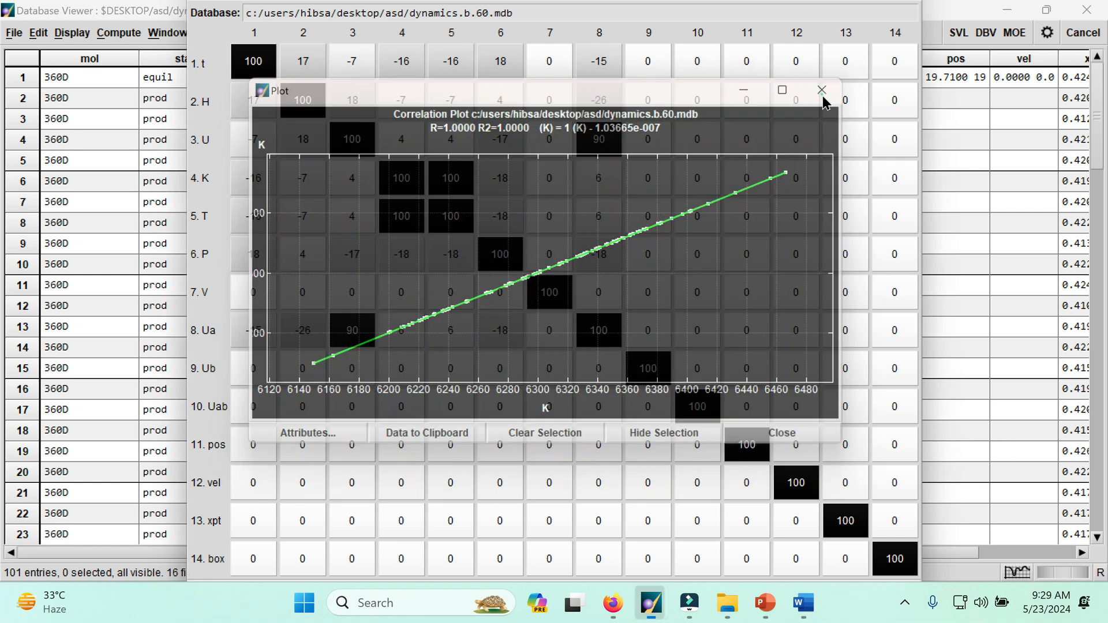
View the correlation plots of U, H and t against Ua from the matrix, closing each one
{"action": "left_click", "coordinate": [353, 340]}
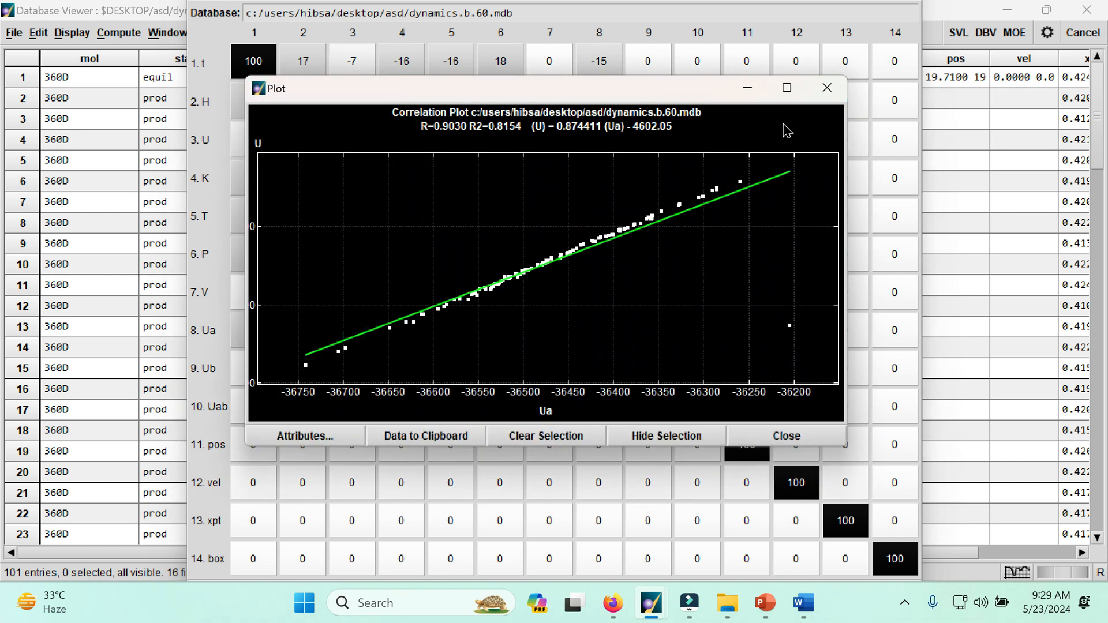
{"action": "left_click", "coordinate": [827, 87]}
{"action": "left_click", "coordinate": [303, 331]}
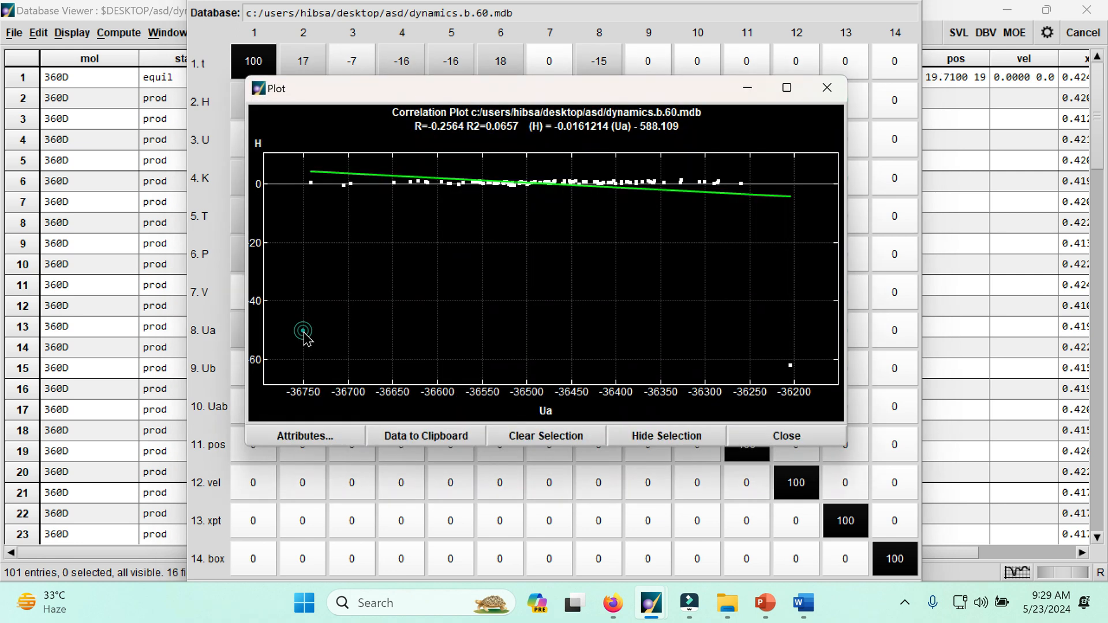
{"action": "left_click", "coordinate": [827, 88]}
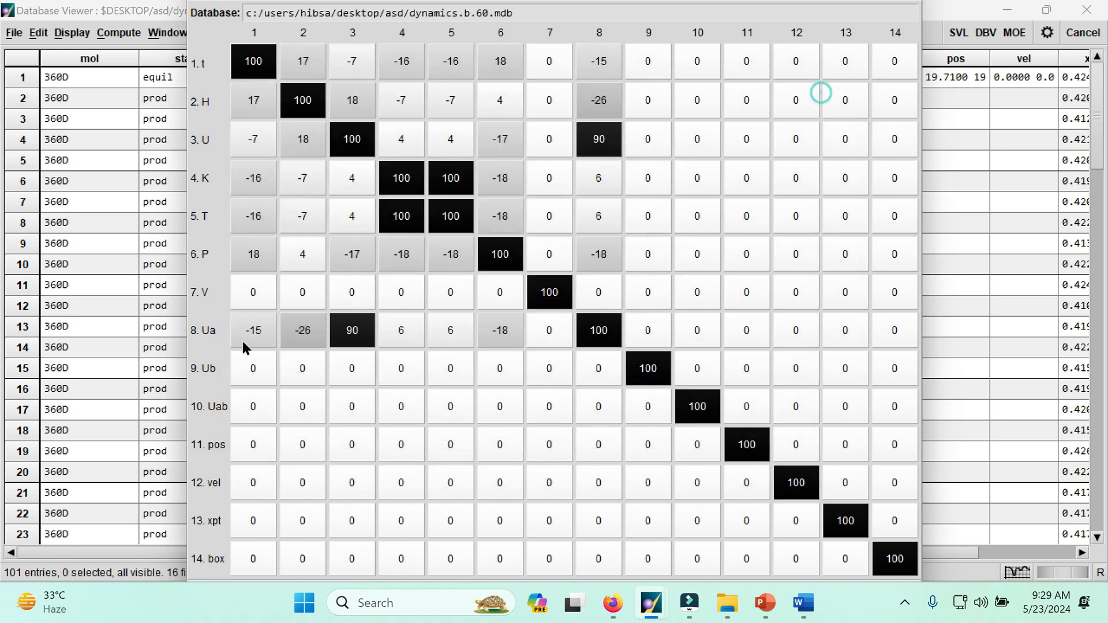
{"action": "left_click", "coordinate": [254, 335]}
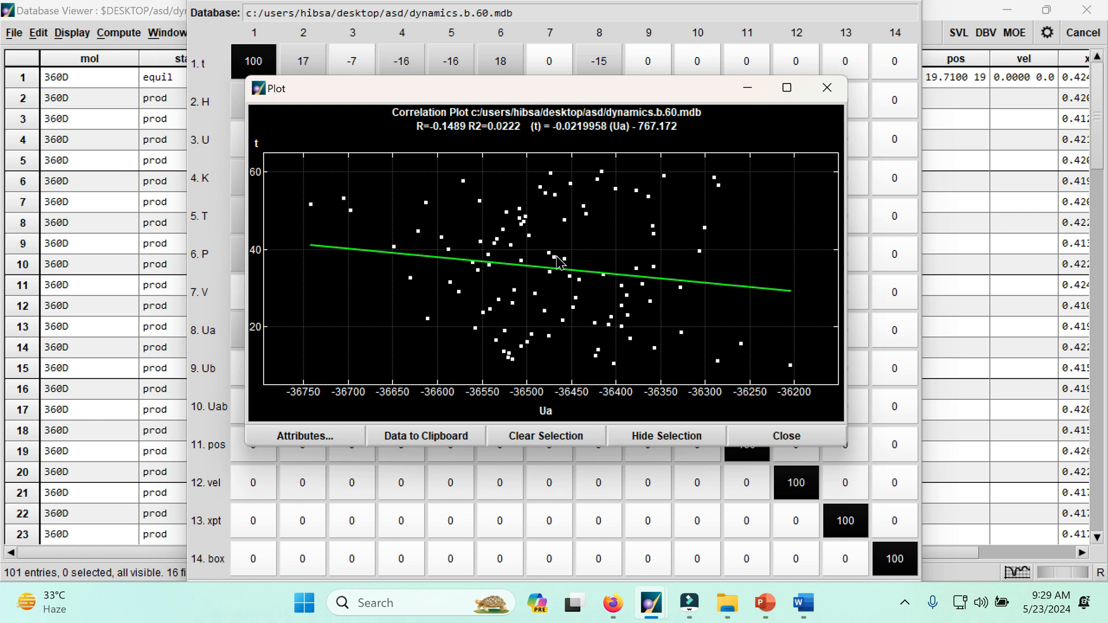
{"action": "left_click", "coordinate": [827, 88]}
Close the correlation matrix, restore the database viewer to a smaller window, and minimize the Word document
{"action": "mouse_move", "coordinate": [658, 606]}
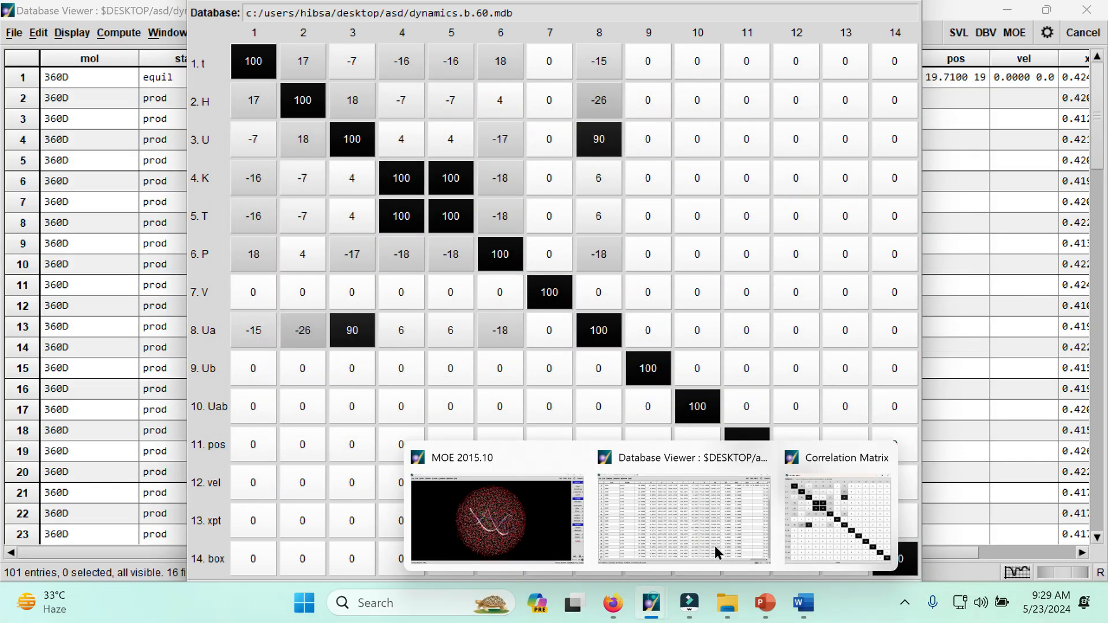
{"action": "left_click", "coordinate": [885, 453]}
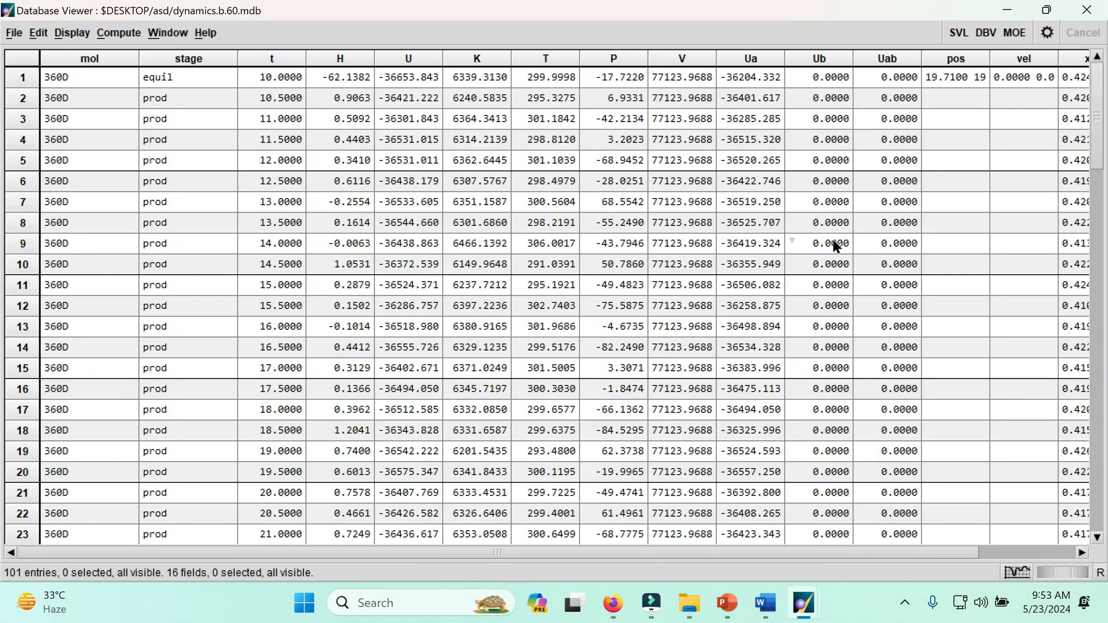
{"action": "left_click", "coordinate": [1047, 10]}
{"action": "left_click", "coordinate": [575, 22]}
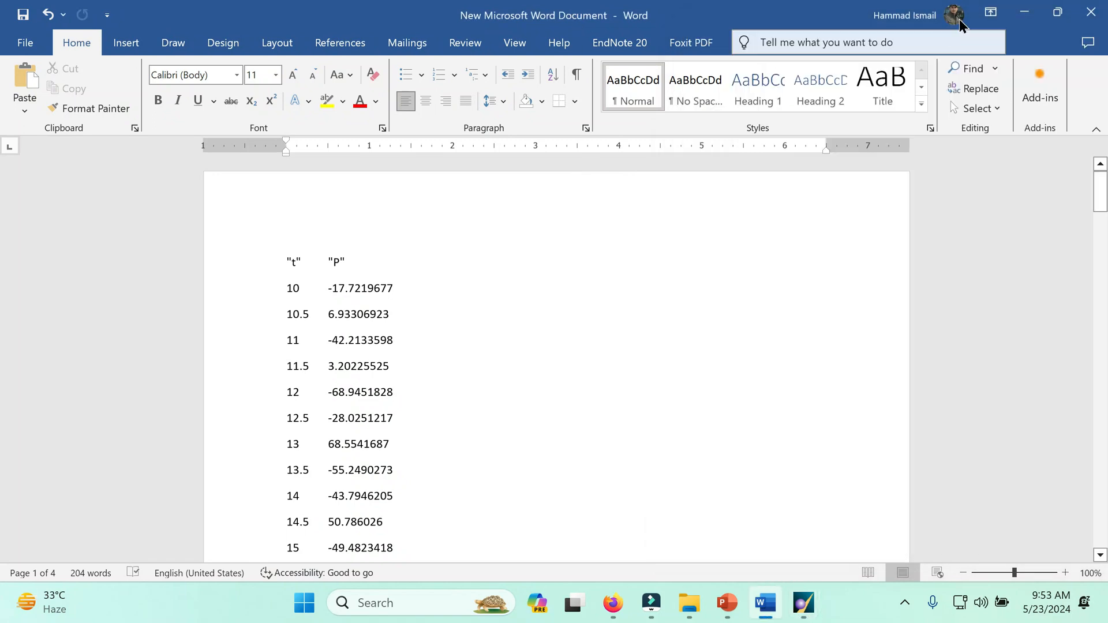
{"action": "left_click", "coordinate": [1024, 11]}
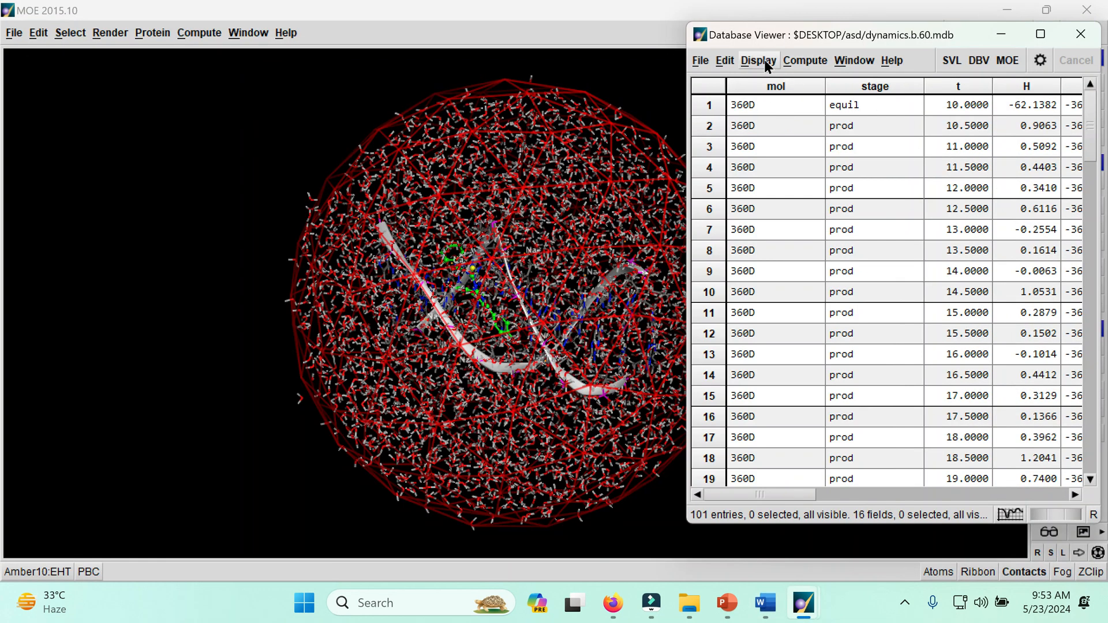
Check the database's analysis options up to the 3D plot, then return to the main molecule window
{"action": "left_click", "coordinate": [794, 61]}
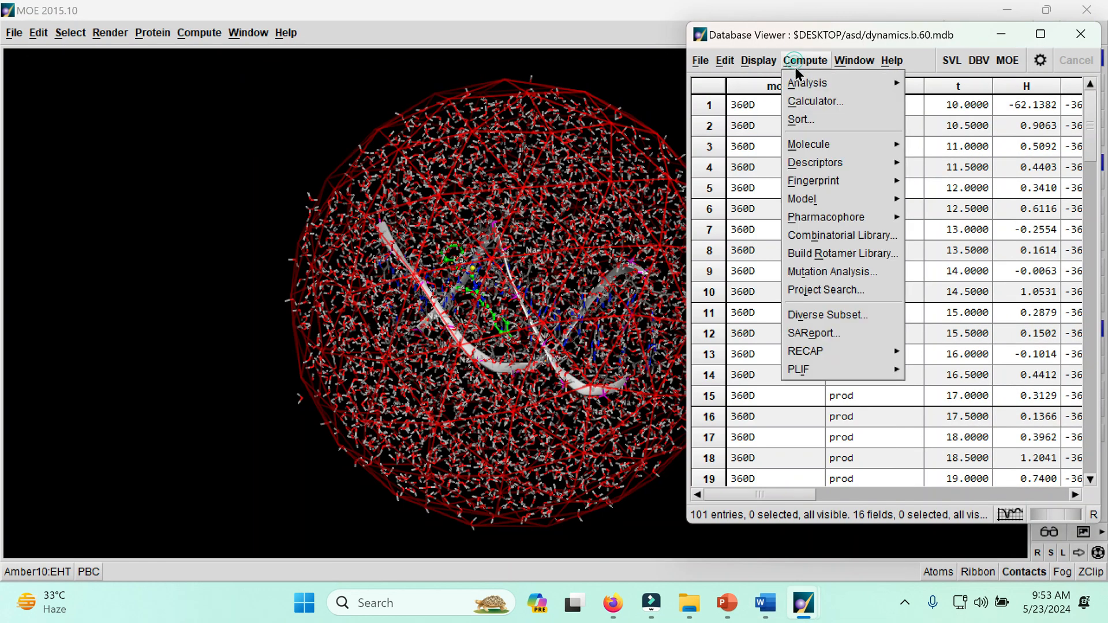
{"action": "mouse_move", "coordinate": [799, 88]}
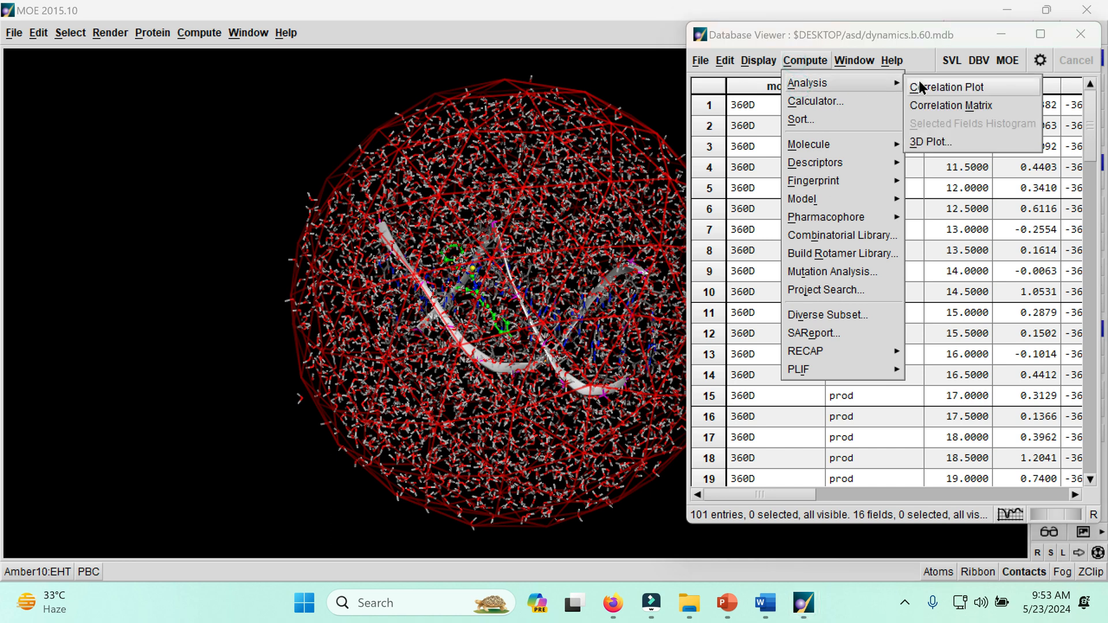
{"action": "left_click", "coordinate": [929, 142]}
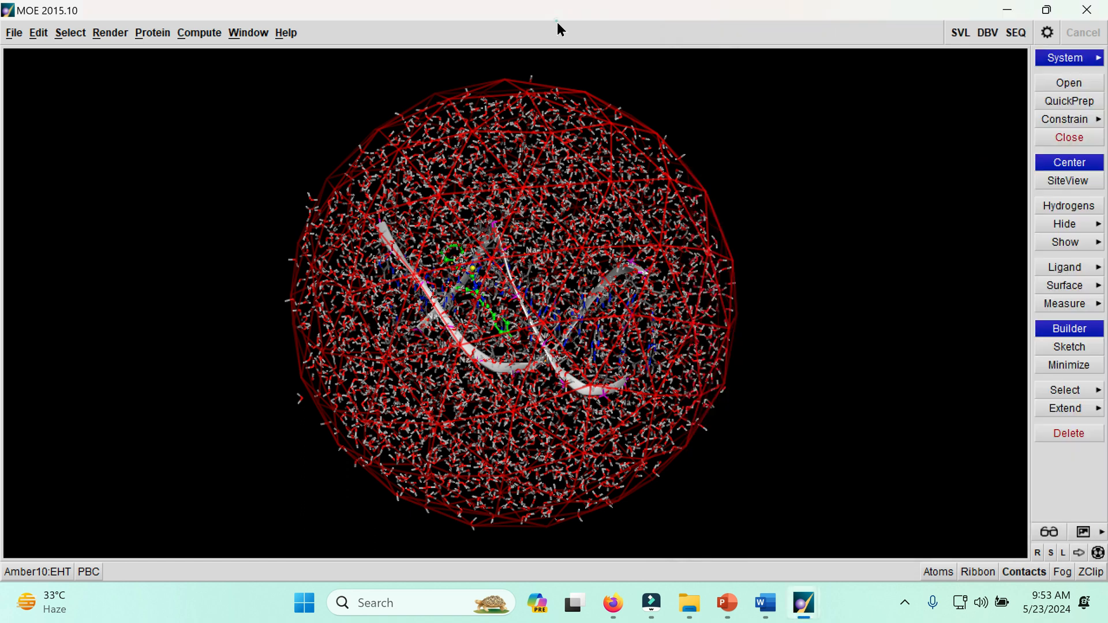
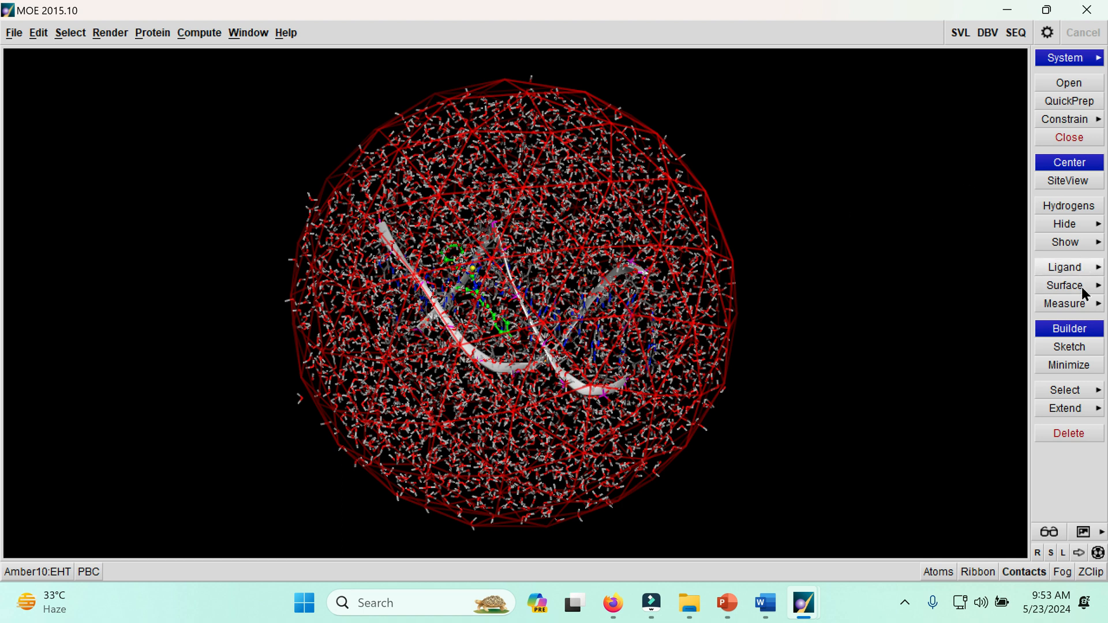
Hide the solvent and dummy atoms around the DNA–ligand complex
{"action": "left_click", "coordinate": [1076, 228]}
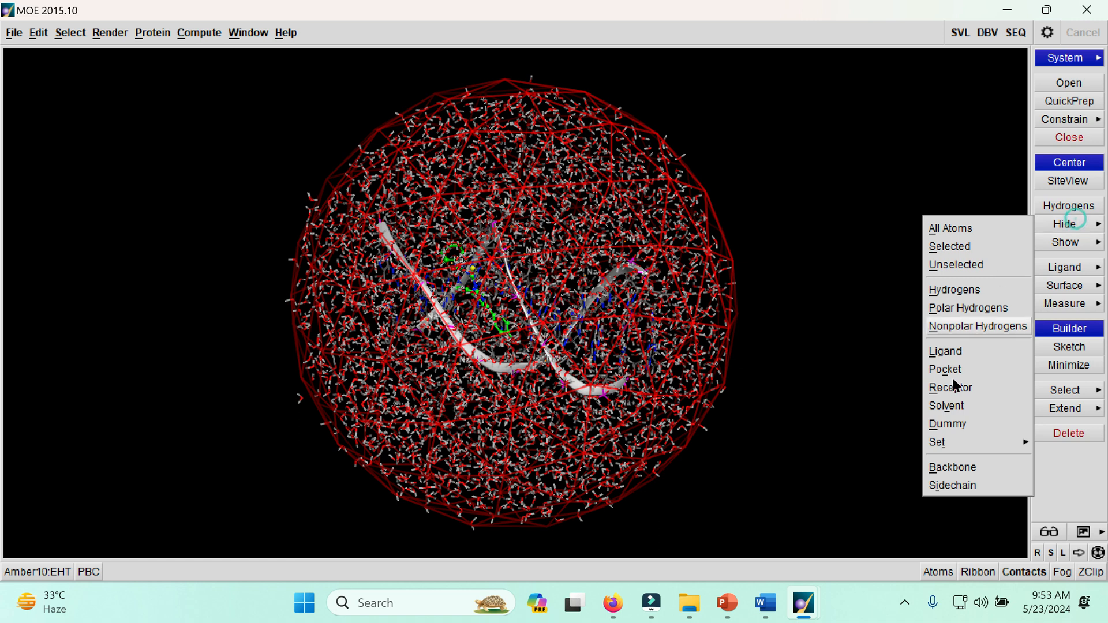
{"action": "left_click", "coordinate": [957, 407]}
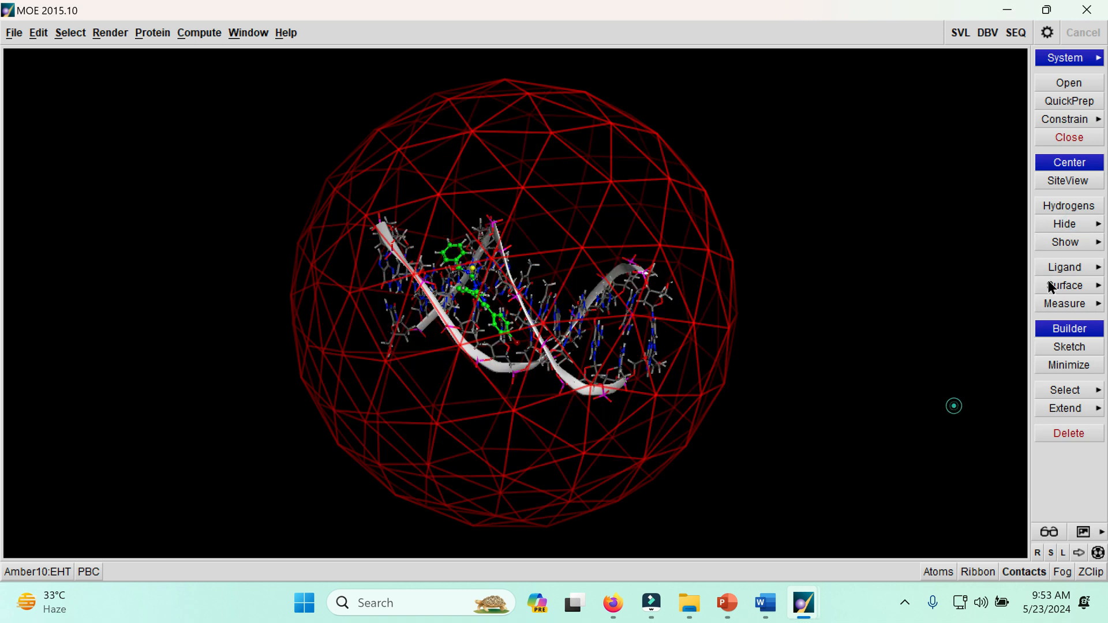
{"action": "left_click", "coordinate": [1074, 228]}
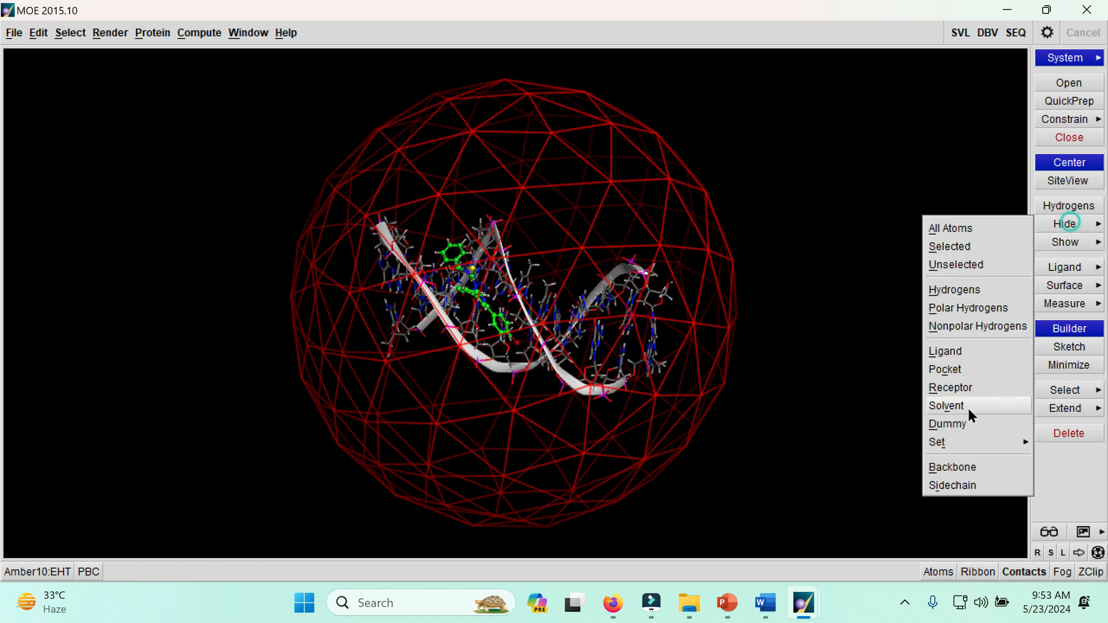
{"action": "left_click", "coordinate": [958, 424]}
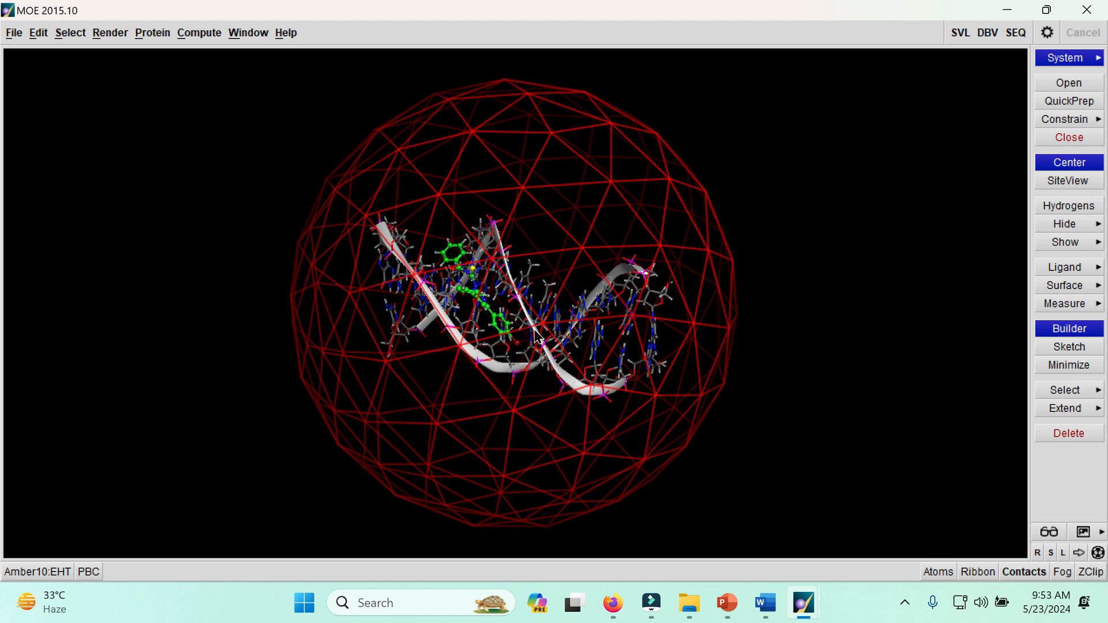
Close the current system, clearing the molecular data, deleting graphics objects and resetting the view
{"action": "left_click", "coordinate": [13, 35]}
{"action": "left_click", "coordinate": [25, 109]}
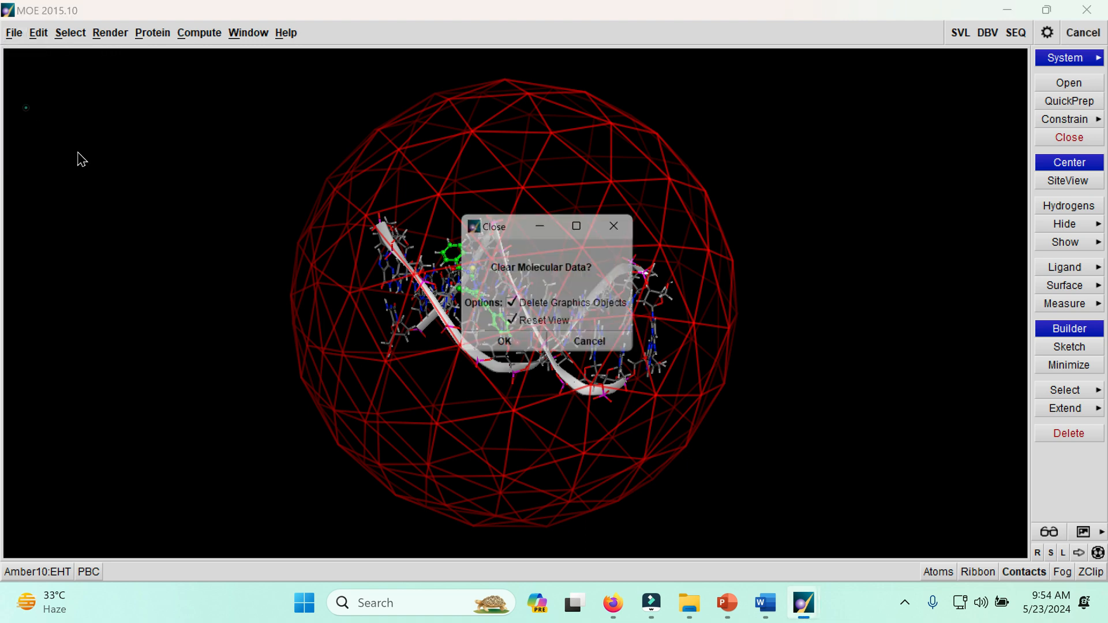
{"action": "left_click", "coordinate": [505, 342]}
Load apy1pdb.pdb from the ASD folder on the desktop, keeping the default PDB load options
{"action": "left_click", "coordinate": [14, 34]}
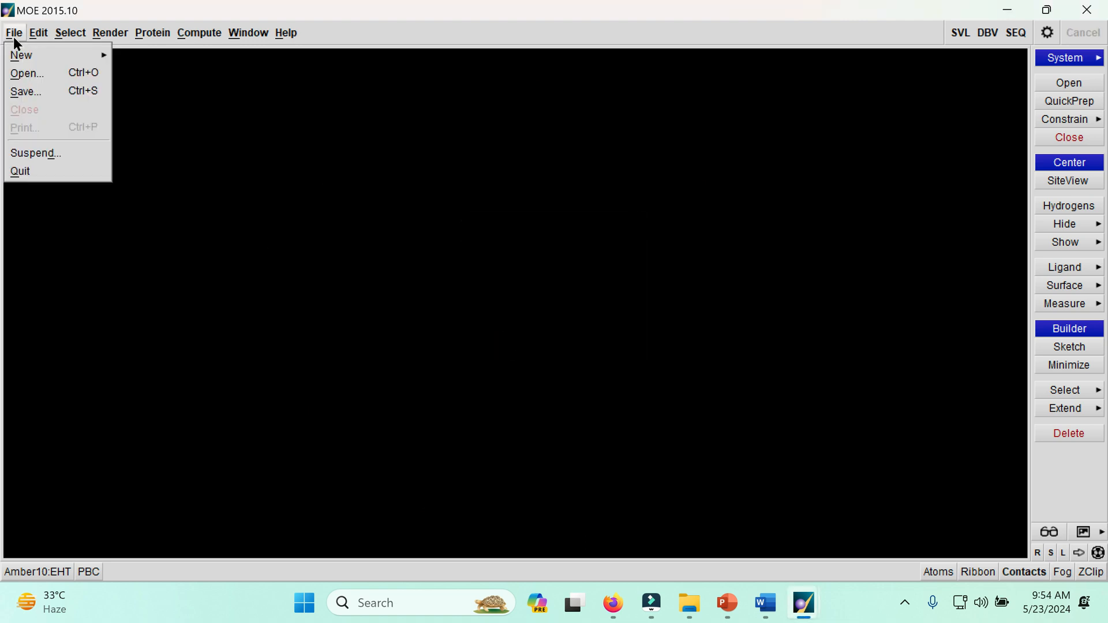
{"action": "left_click", "coordinate": [29, 73]}
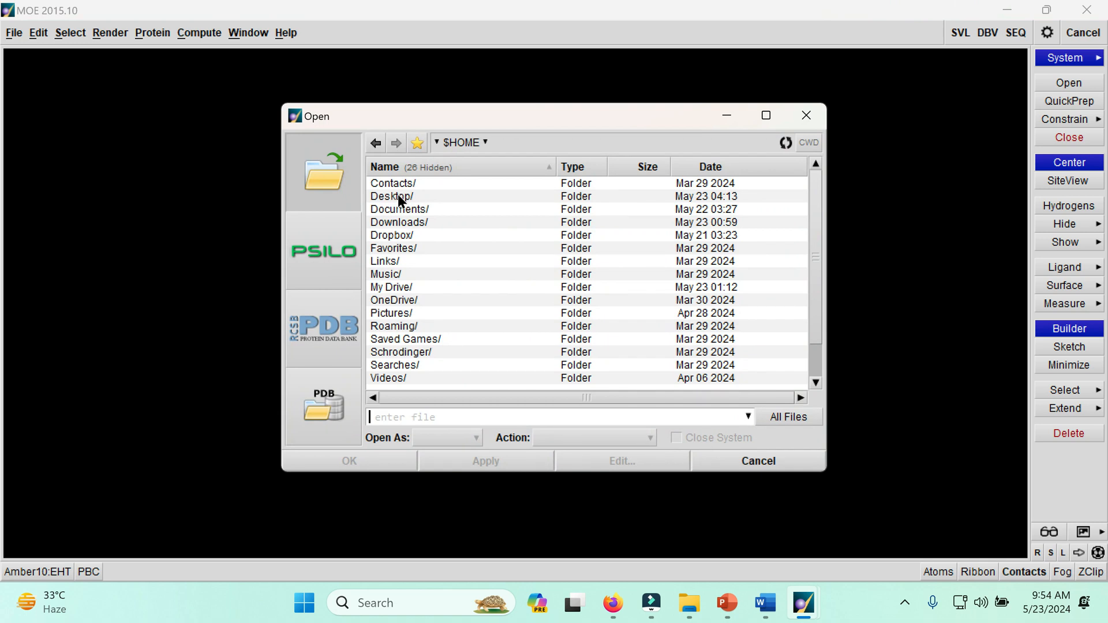
{"action": "double_click", "coordinate": [397, 197]}
{"action": "double_click", "coordinate": [385, 183]}
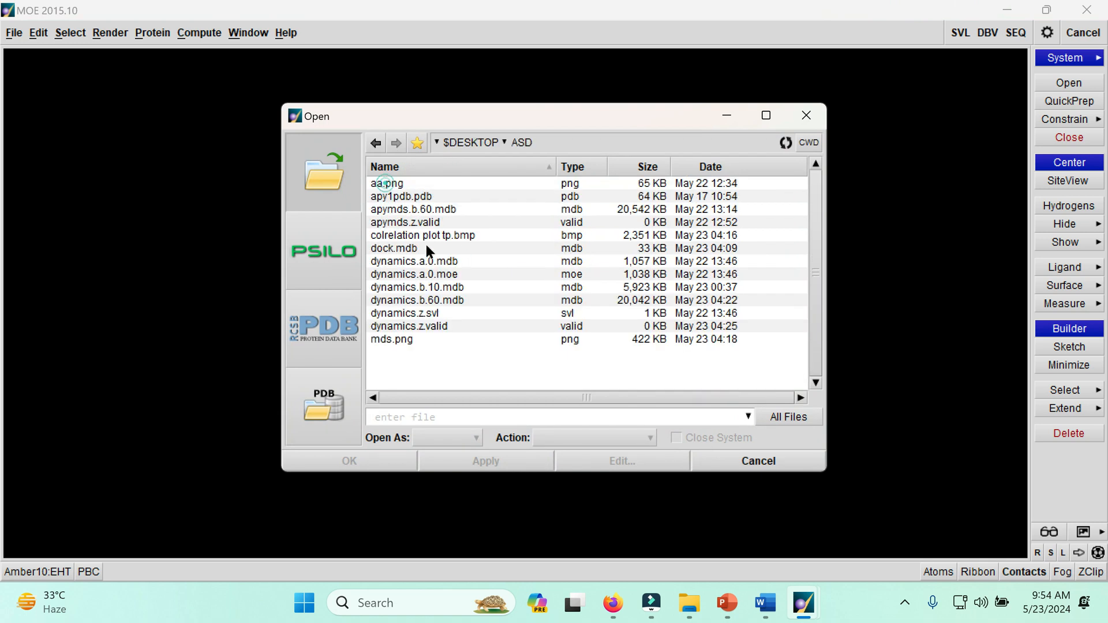
{"action": "left_click", "coordinate": [402, 196]}
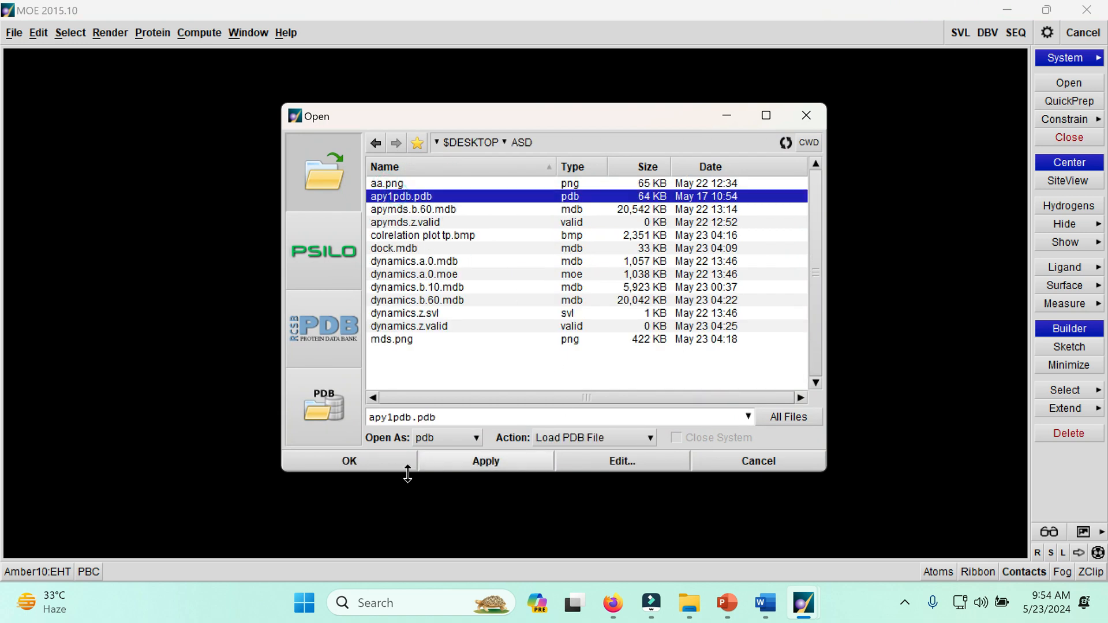
{"action": "left_click", "coordinate": [366, 462]}
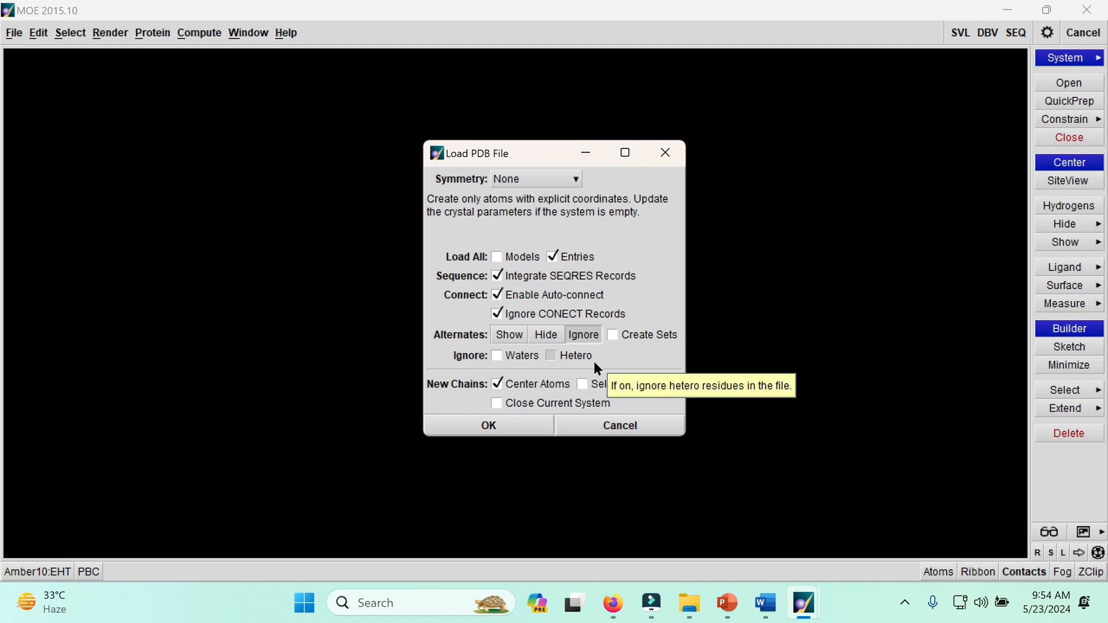
{"action": "left_click", "coordinate": [509, 427]}
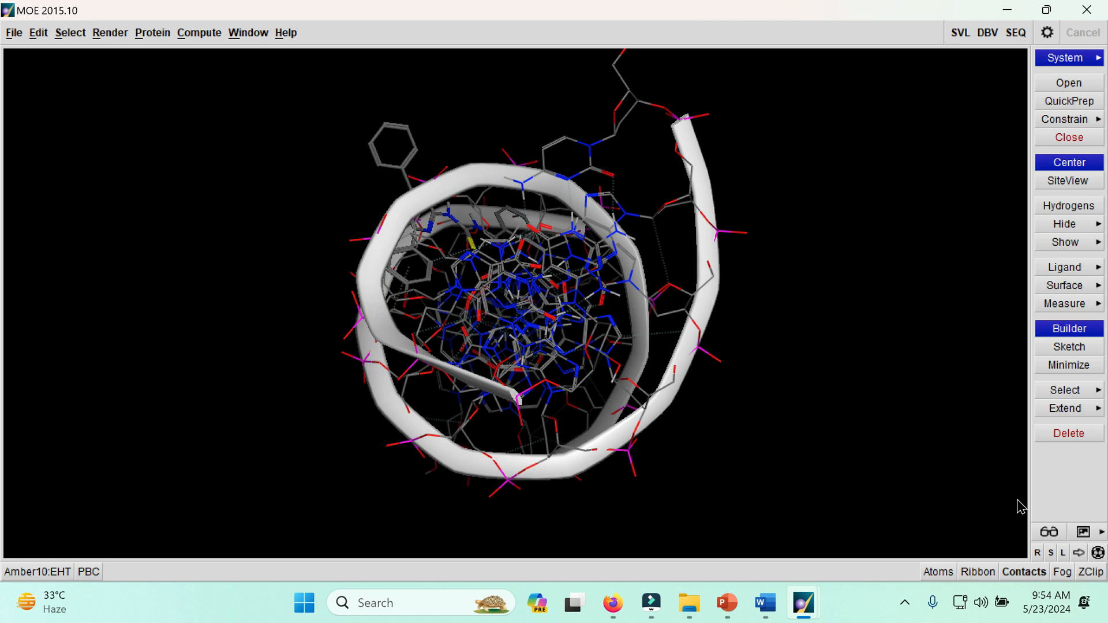
Turn the DNA helix to a side view, select the ligand, and color its carbon atoms green
{"action": "mouse_move", "coordinate": [1064, 494]}
{"action": "left_click_drag", "start_coordinate": [1080, 496], "coordinate": [972, 439]}
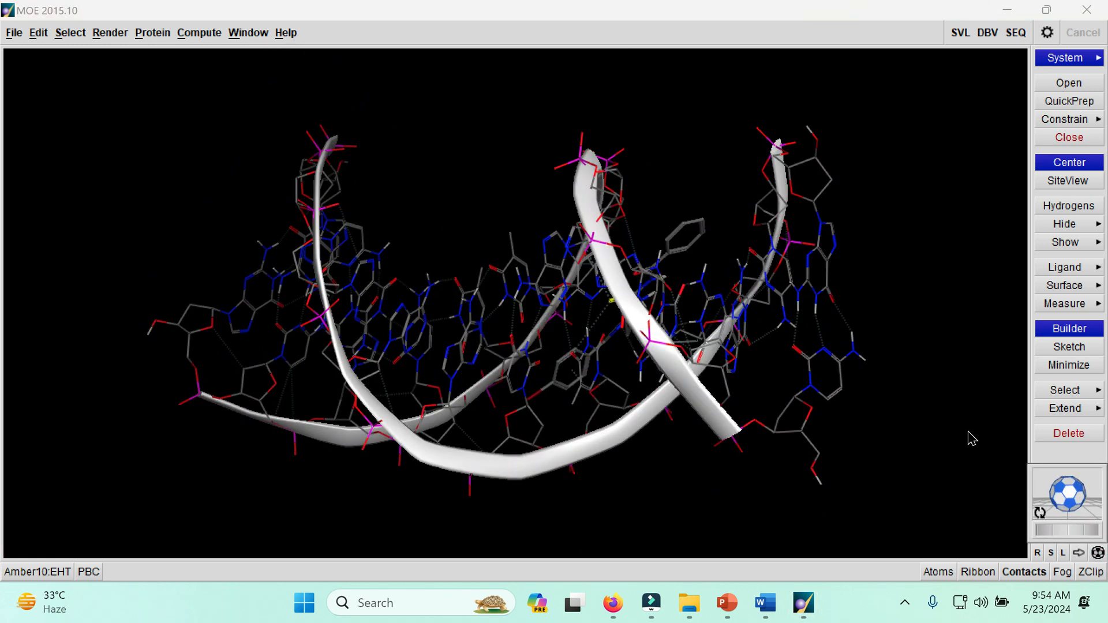
{"action": "left_click", "coordinate": [68, 32]}
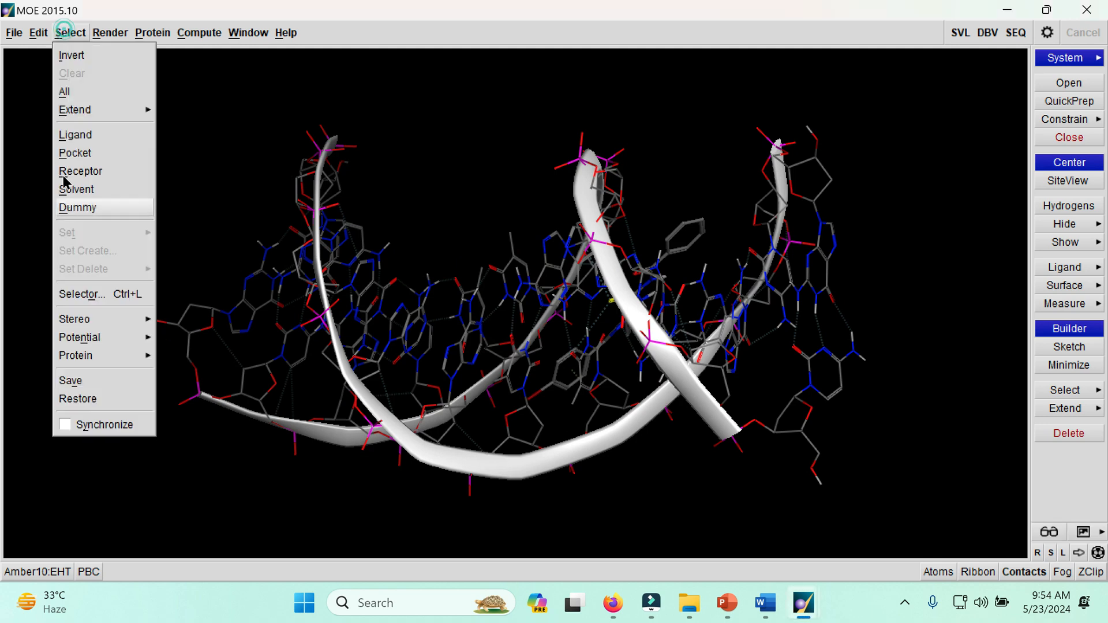
{"action": "left_click", "coordinate": [74, 137]}
{"action": "left_click", "coordinate": [938, 572]}
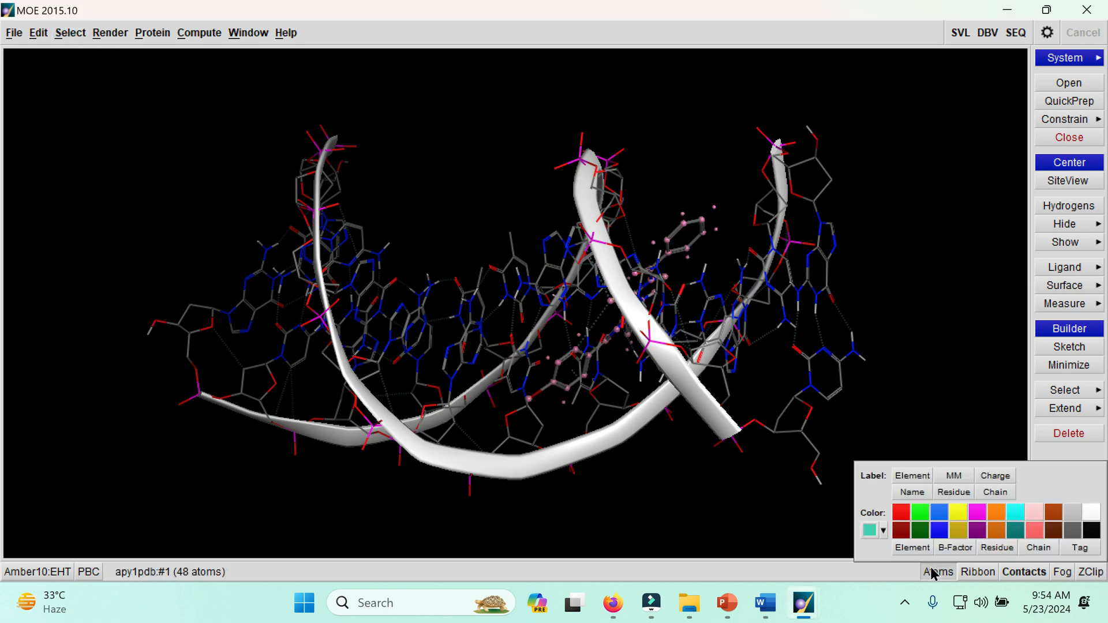
{"action": "left_click", "coordinate": [926, 513]}
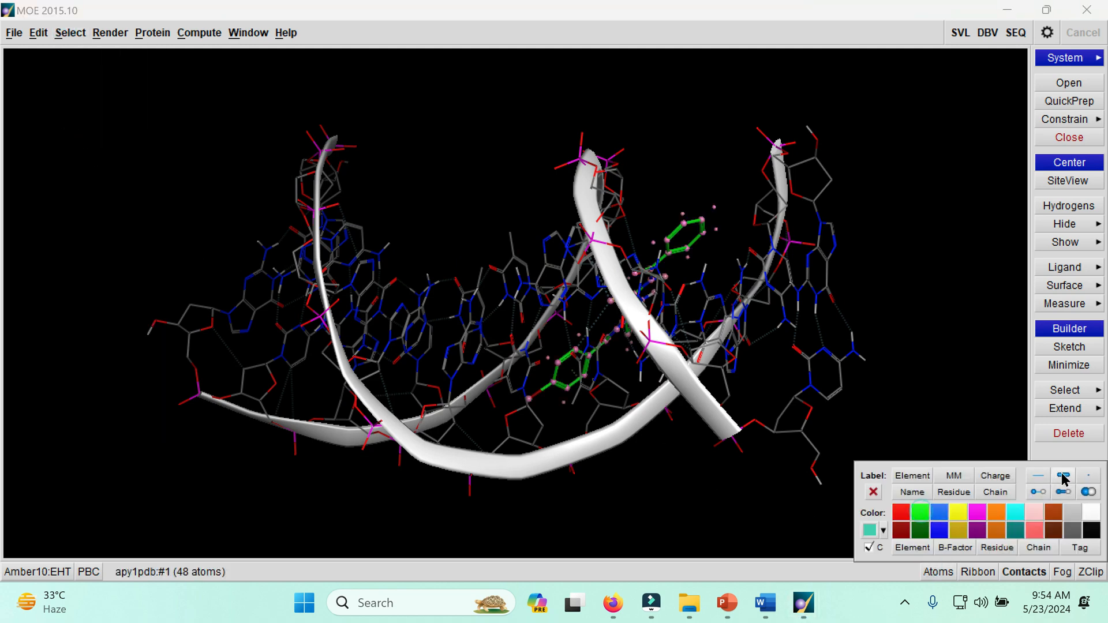
Render the ligand as ball and stick and turn the complex until the ligand is clearly exposed
{"action": "left_click", "coordinate": [1062, 492]}
{"action": "left_click", "coordinate": [943, 372]}
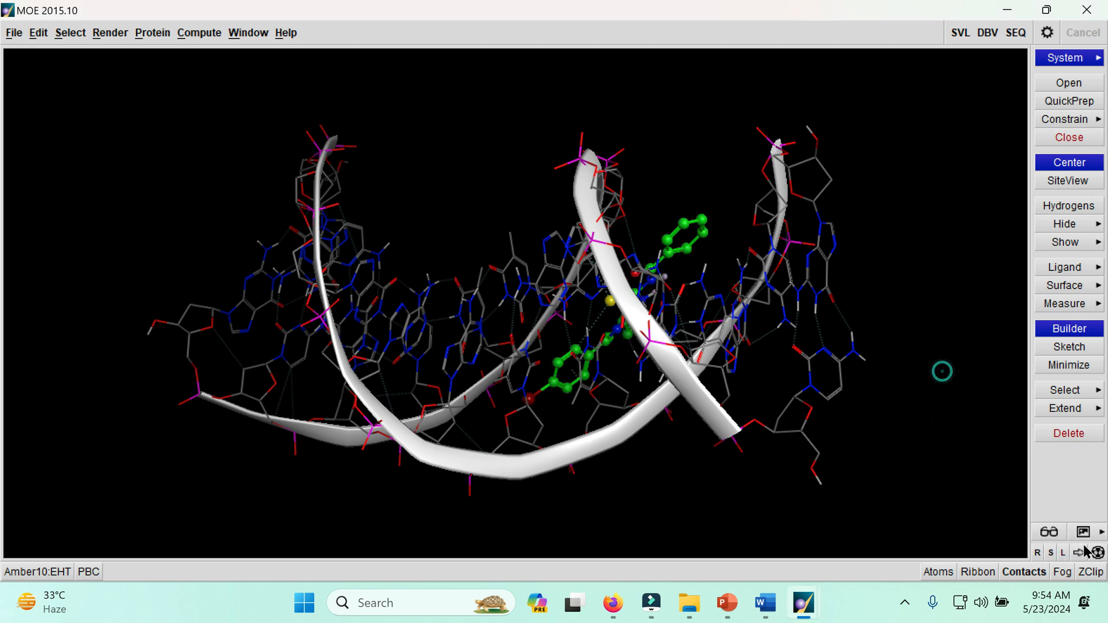
{"action": "left_click_drag", "start_coordinate": [1069, 497], "coordinate": [1061, 480]}
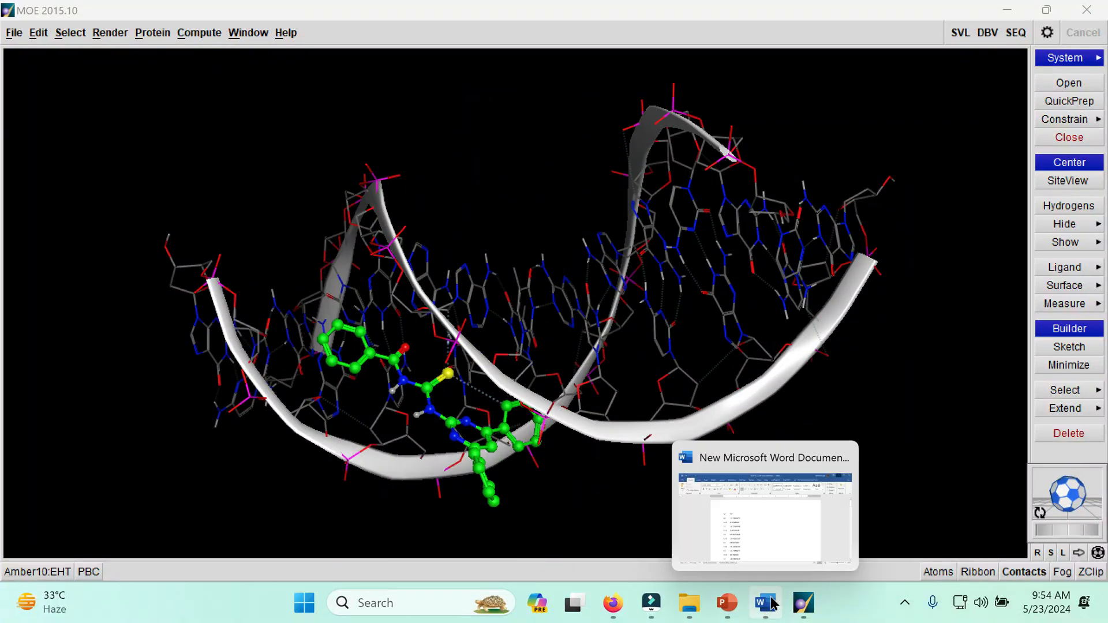
Open the database 3D plot tool for dynamics.b.60.mdb and return to the DNA–ligand complex
{"action": "mouse_move", "coordinate": [801, 606]}
{"action": "left_click", "coordinate": [883, 504]}
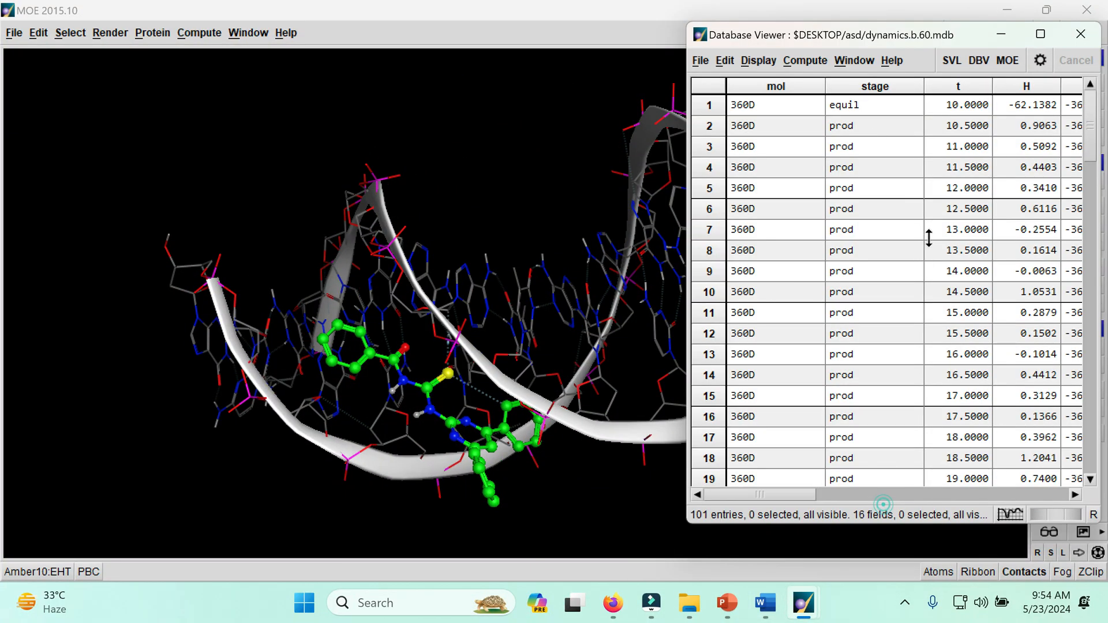
{"action": "left_click", "coordinate": [809, 61]}
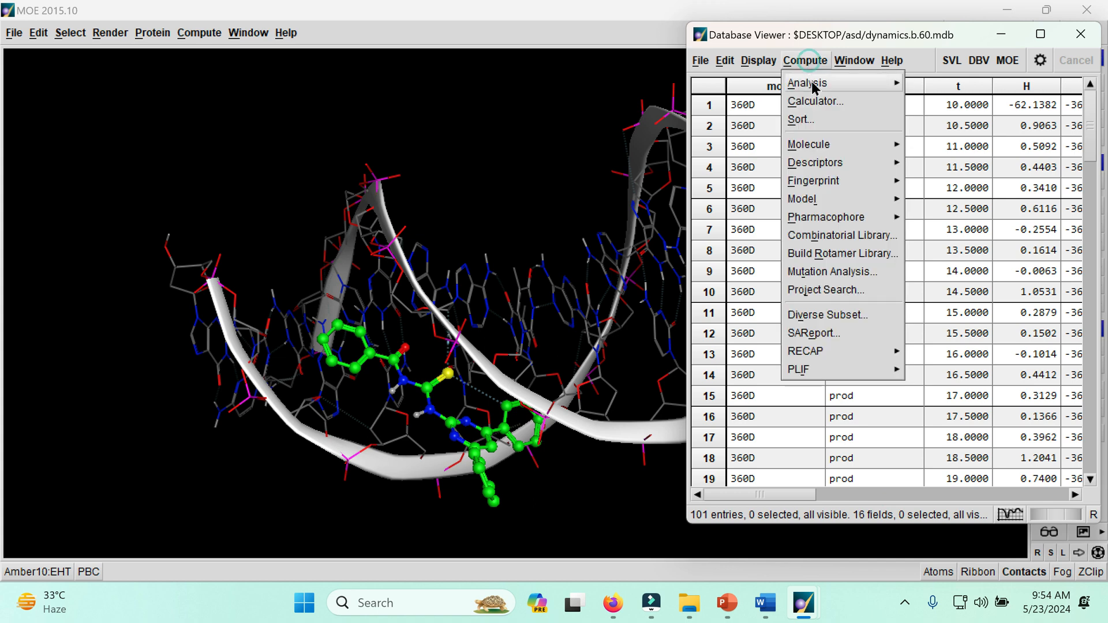
{"action": "mouse_move", "coordinate": [817, 86]}
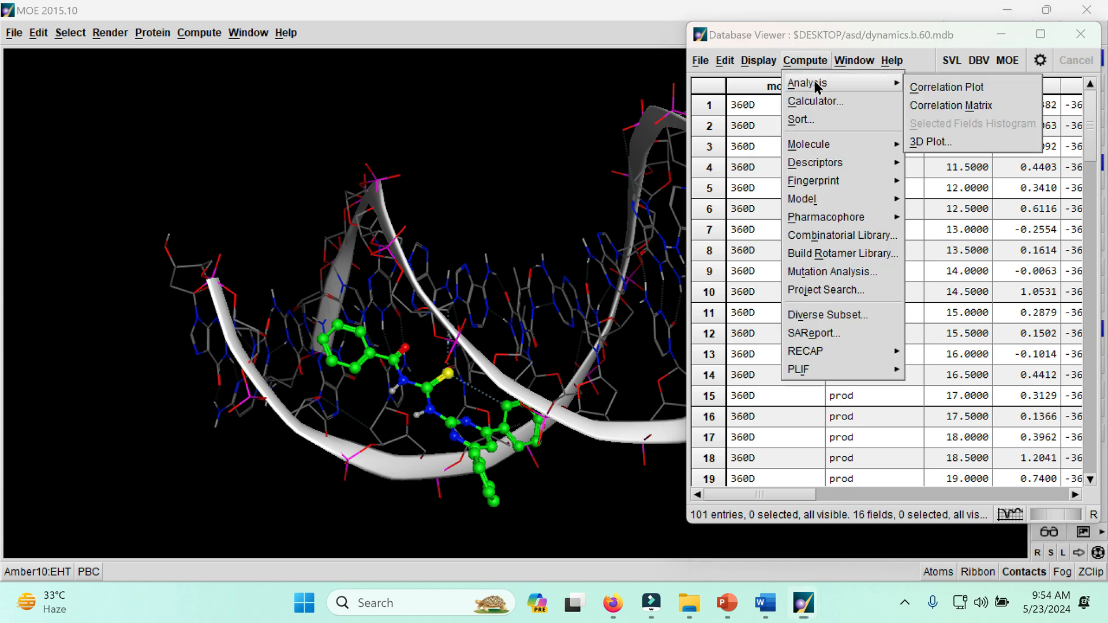
{"action": "left_click", "coordinate": [951, 141]}
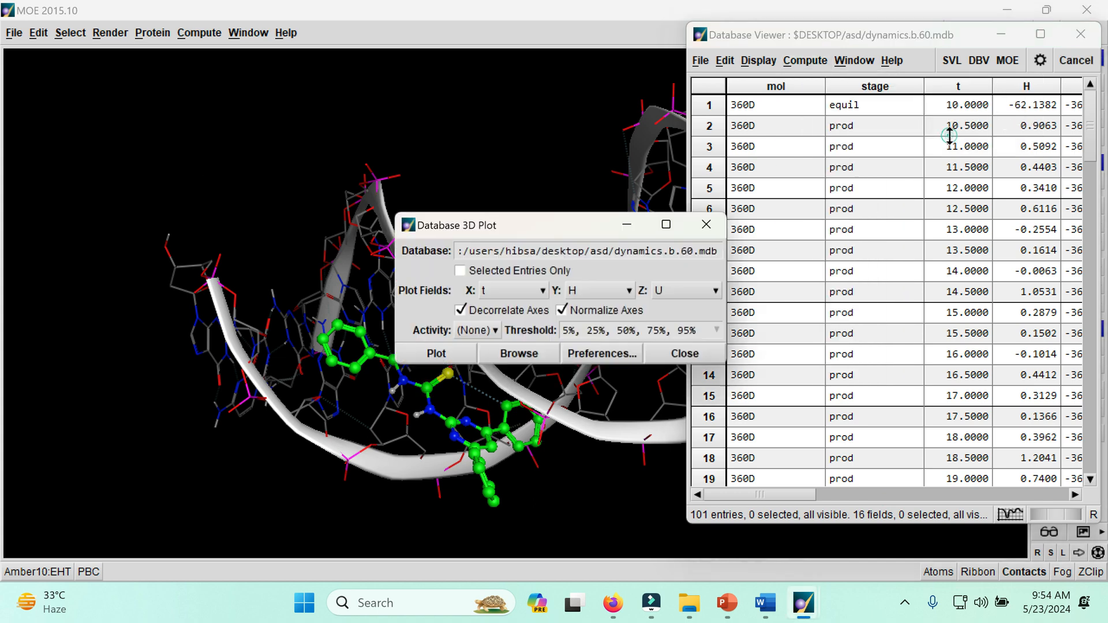
{"action": "left_click", "coordinate": [531, 126]}
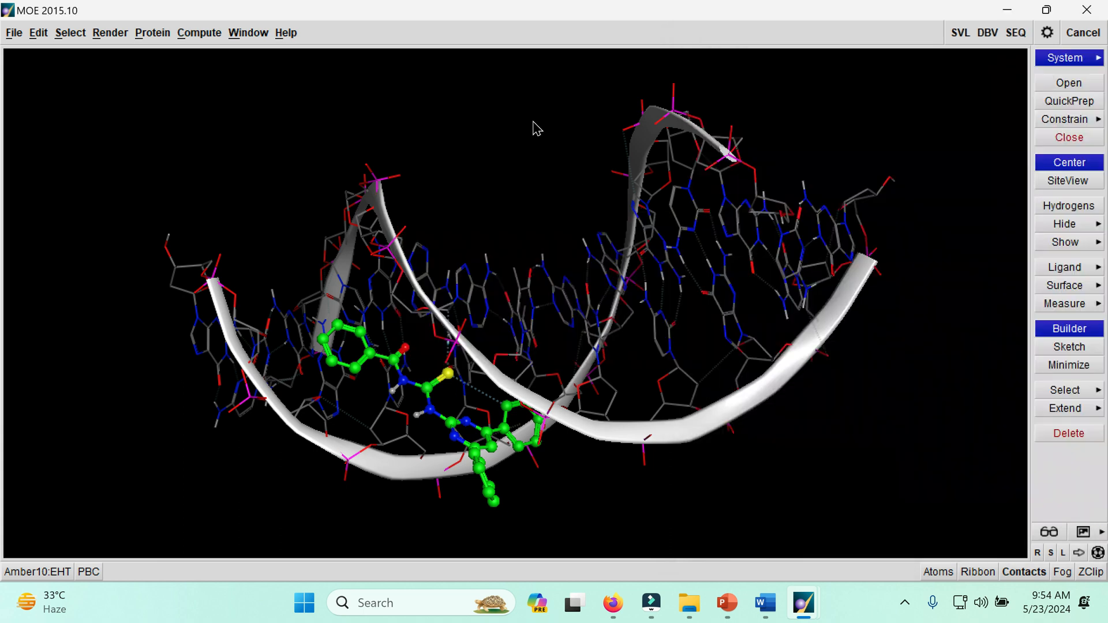
{"action": "scroll", "coordinate": [770, 359], "scroll_direction": "down", "scroll_amount": 5}
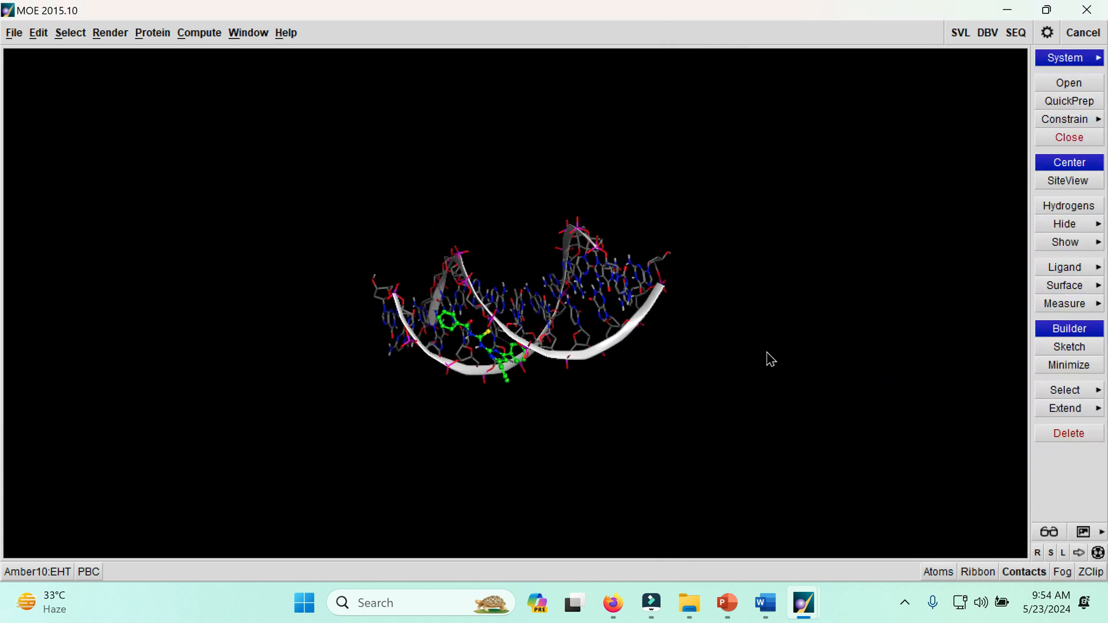
{"action": "scroll", "coordinate": [770, 359], "scroll_direction": "up", "scroll_amount": 8}
{"action": "scroll", "coordinate": [770, 358], "scroll_direction": "down", "scroll_amount": 4}
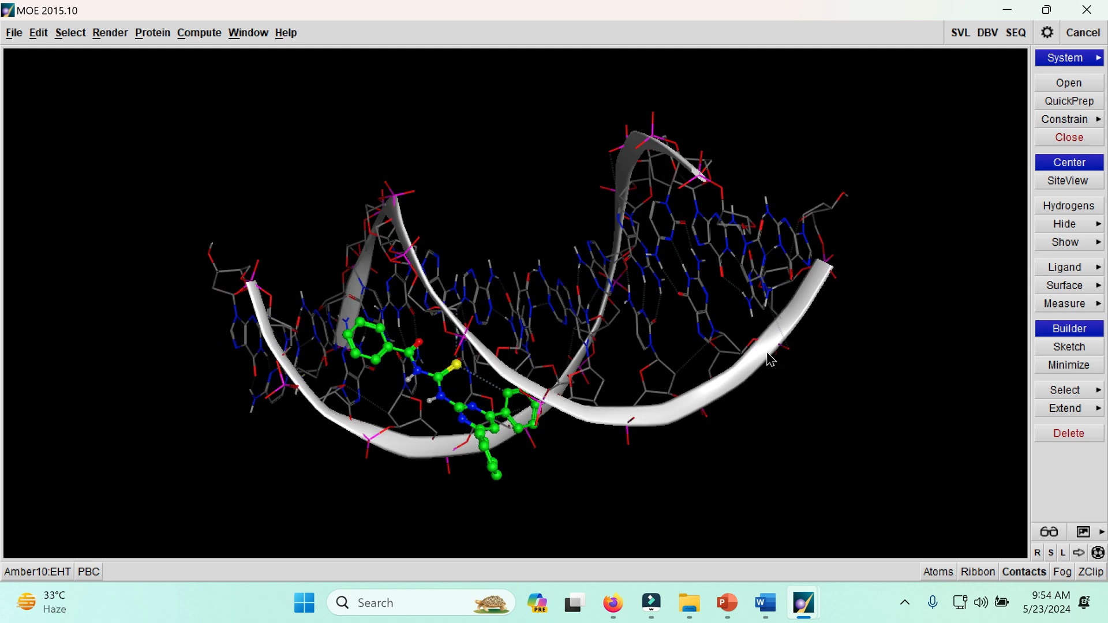
Plot t, H and U as X, Y and Z in 3D with decorrelated and normalized axes
{"action": "mouse_move", "coordinate": [788, 604]}
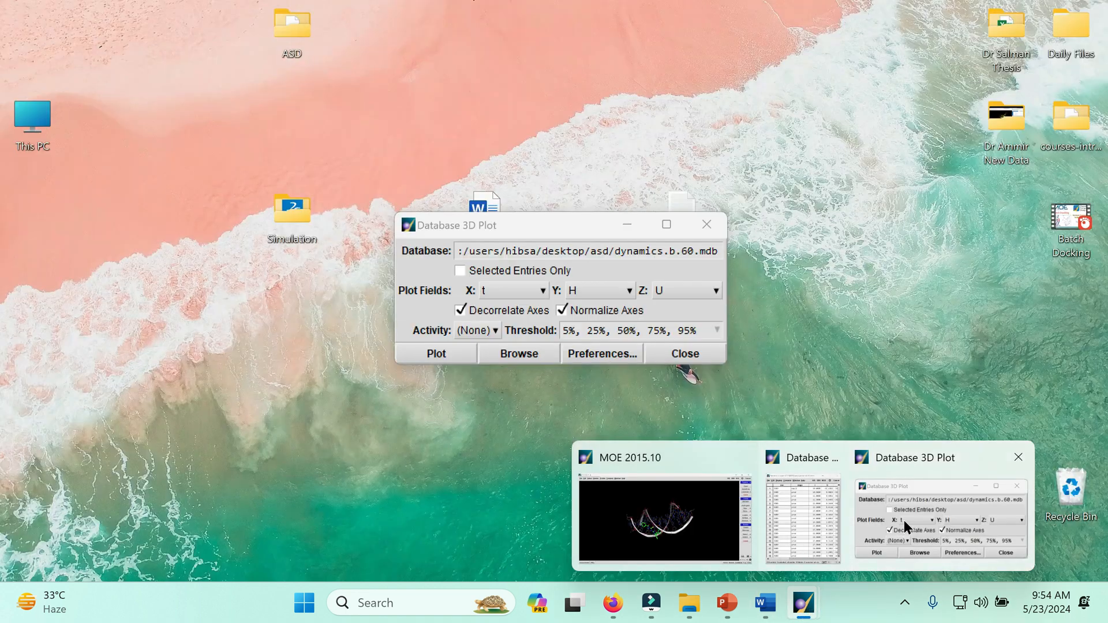
{"action": "left_click", "coordinate": [903, 521]}
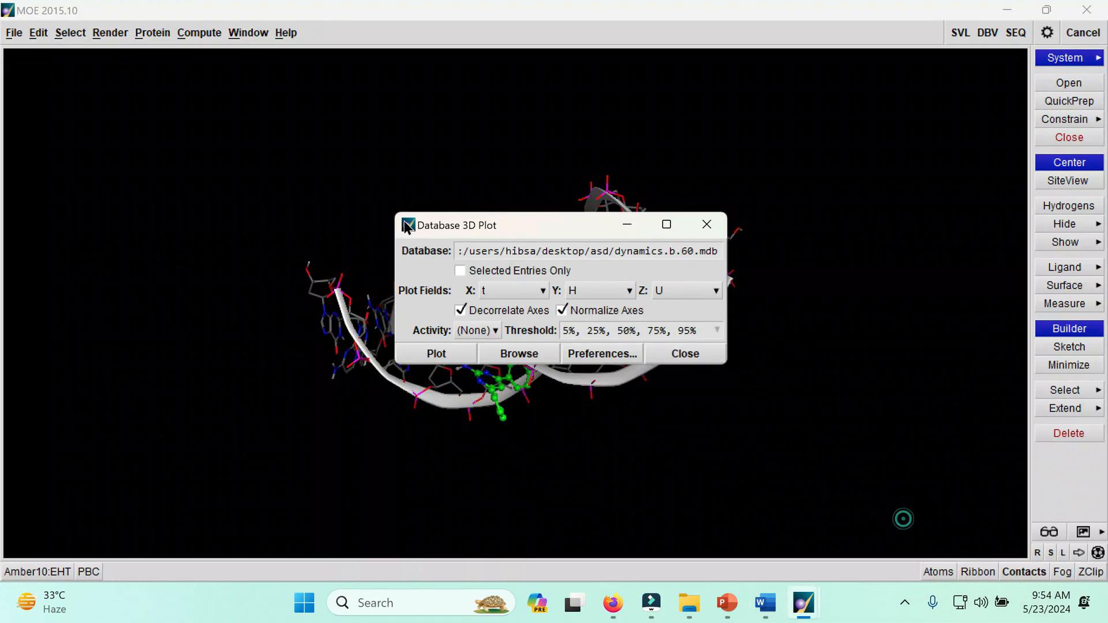
{"action": "left_click_drag", "start_coordinate": [476, 225], "coordinate": [693, 101]}
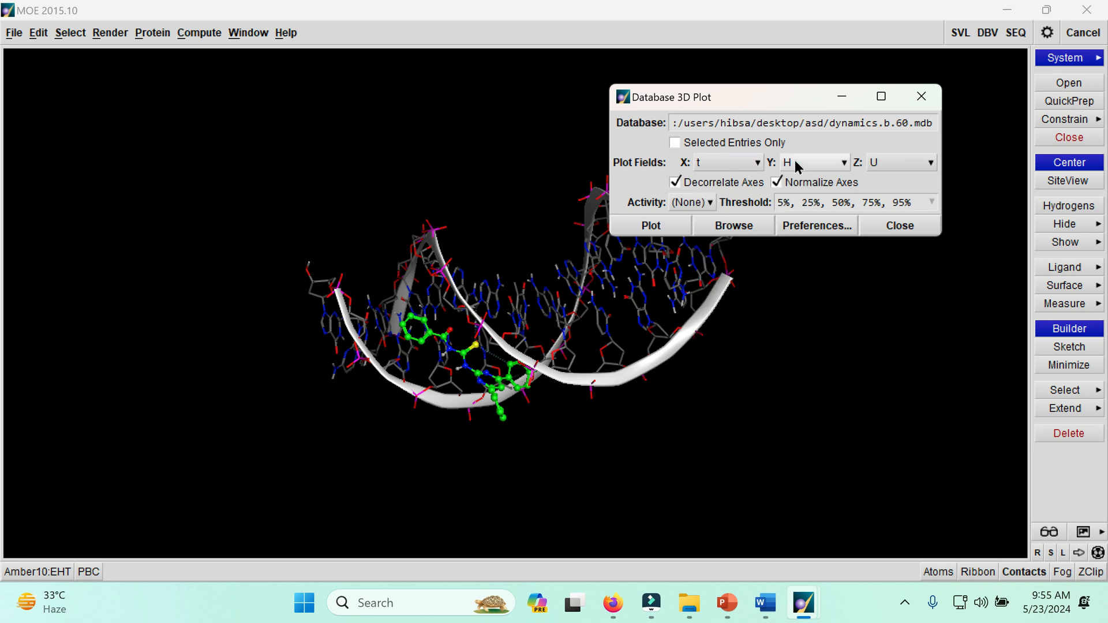
{"action": "left_click", "coordinate": [892, 156]}
{"action": "left_click", "coordinate": [896, 164]}
{"action": "left_click", "coordinate": [656, 233]}
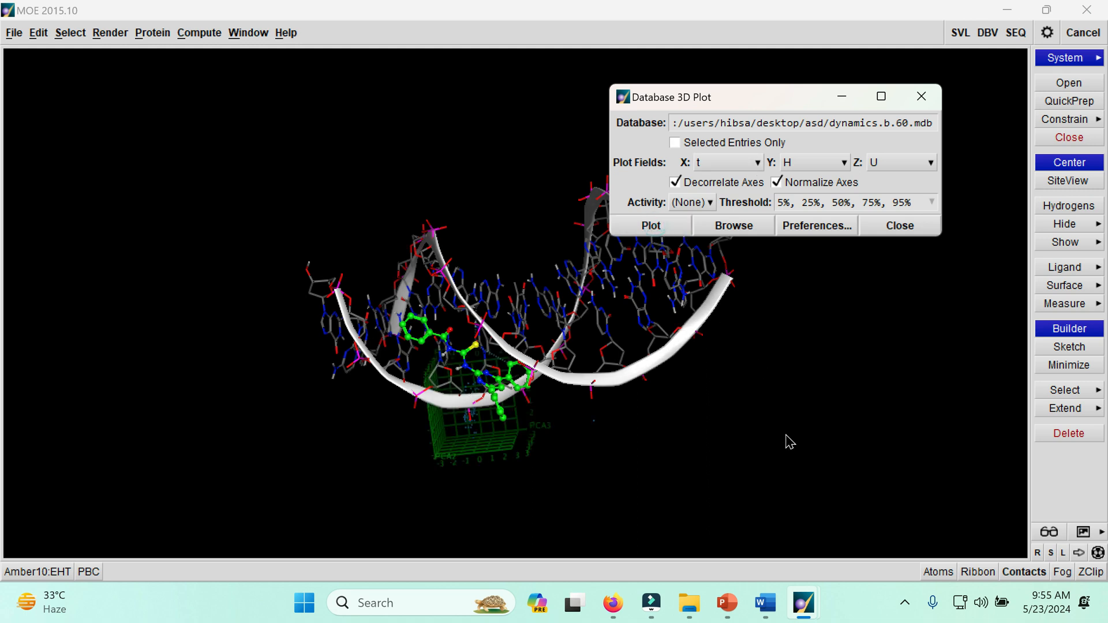
Turn the scene until the 3D plot stands clear of the DNA helix
{"action": "left_click", "coordinate": [877, 459]}
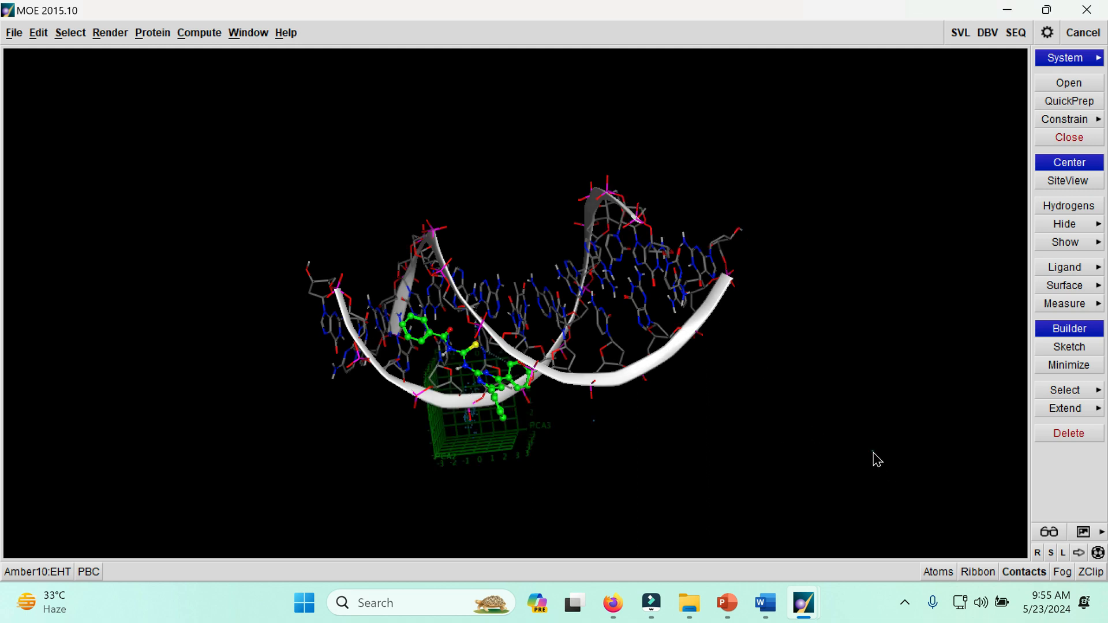
{"action": "left_click", "coordinate": [1097, 553]}
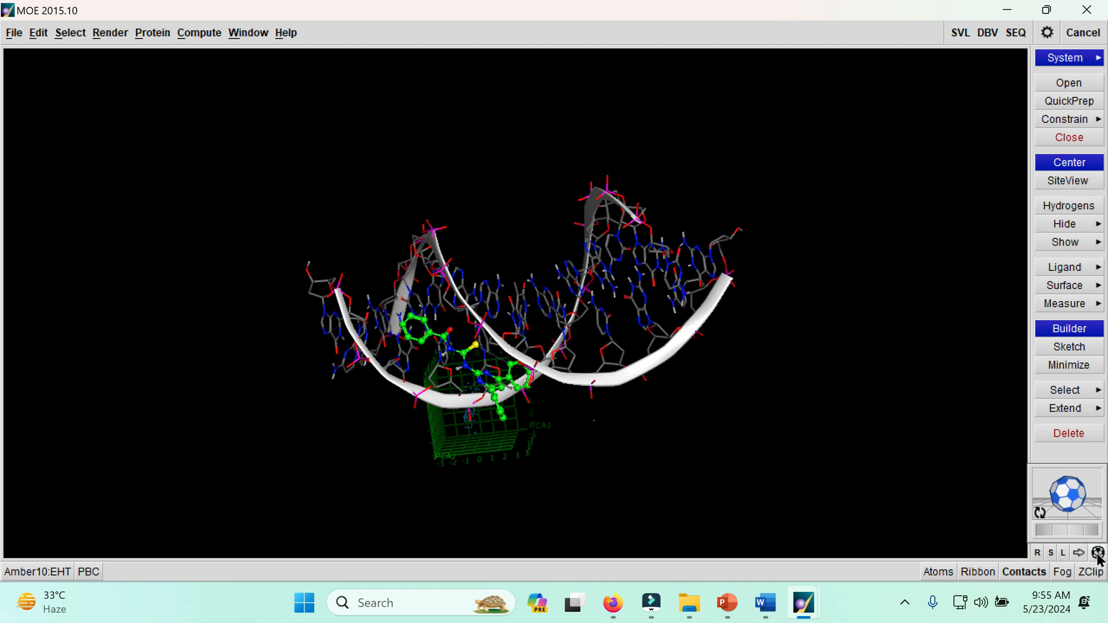
{"action": "left_click_drag", "start_coordinate": [1074, 505], "coordinate": [1020, 465]}
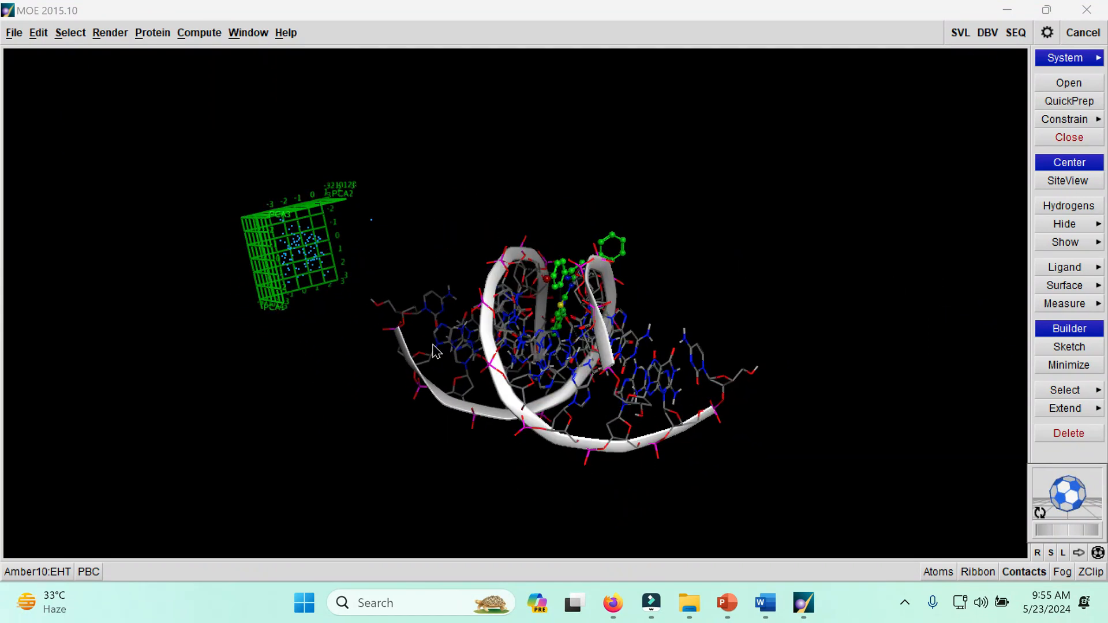
Replot the dynamics data in 3D with K as the Y field and V as the Z field
{"action": "mouse_move", "coordinate": [803, 603]}
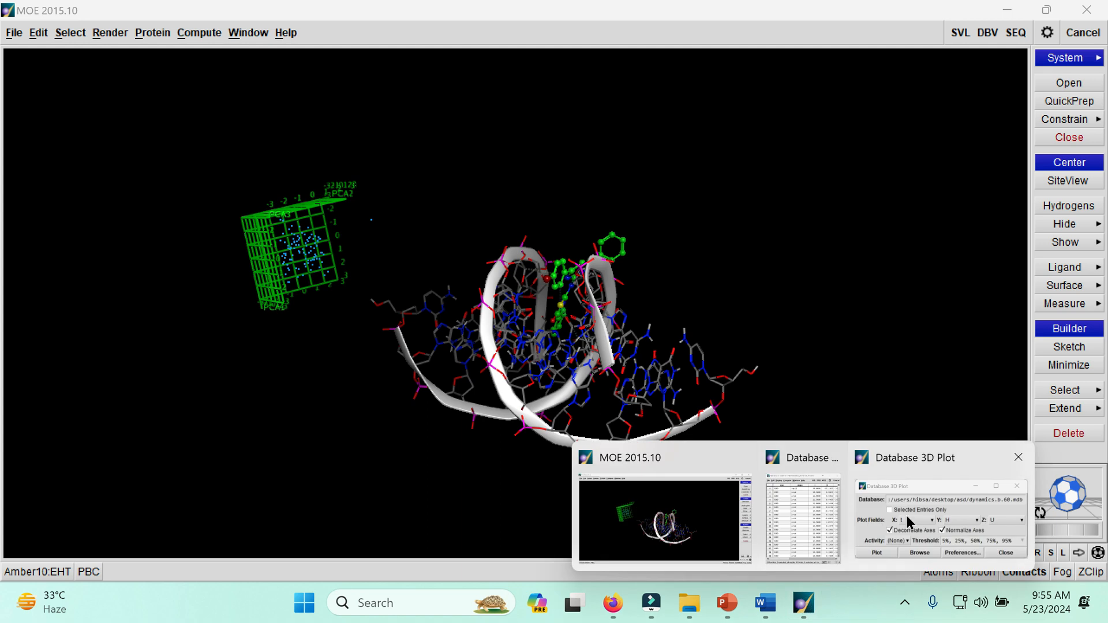
{"action": "left_click", "coordinate": [906, 515]}
{"action": "left_click", "coordinate": [789, 162]}
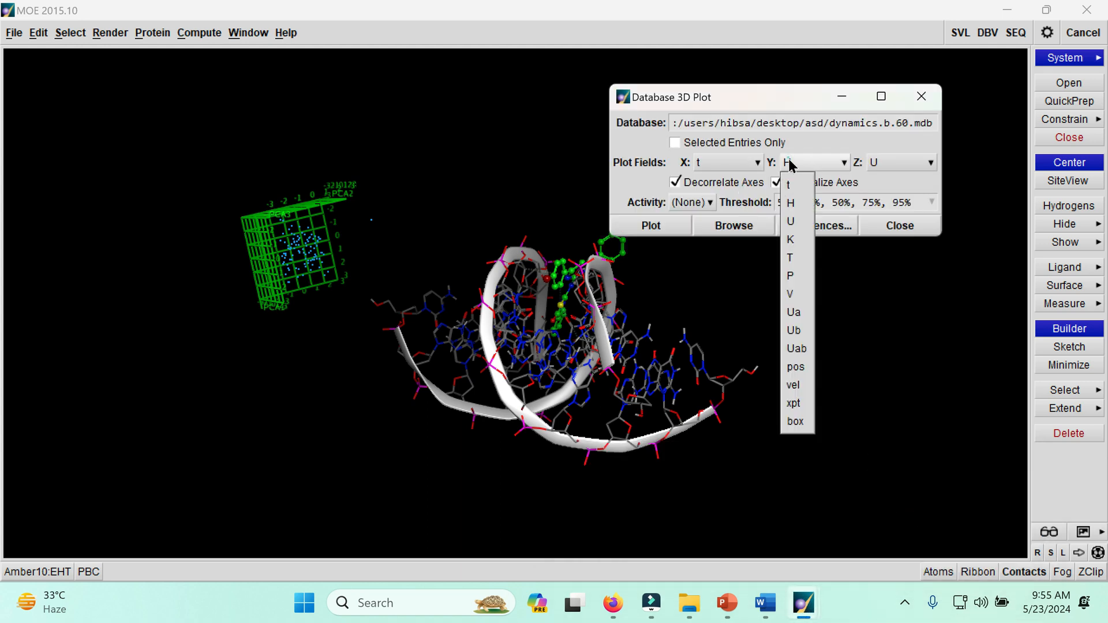
{"action": "left_click", "coordinate": [794, 241]}
{"action": "left_click", "coordinate": [877, 164]}
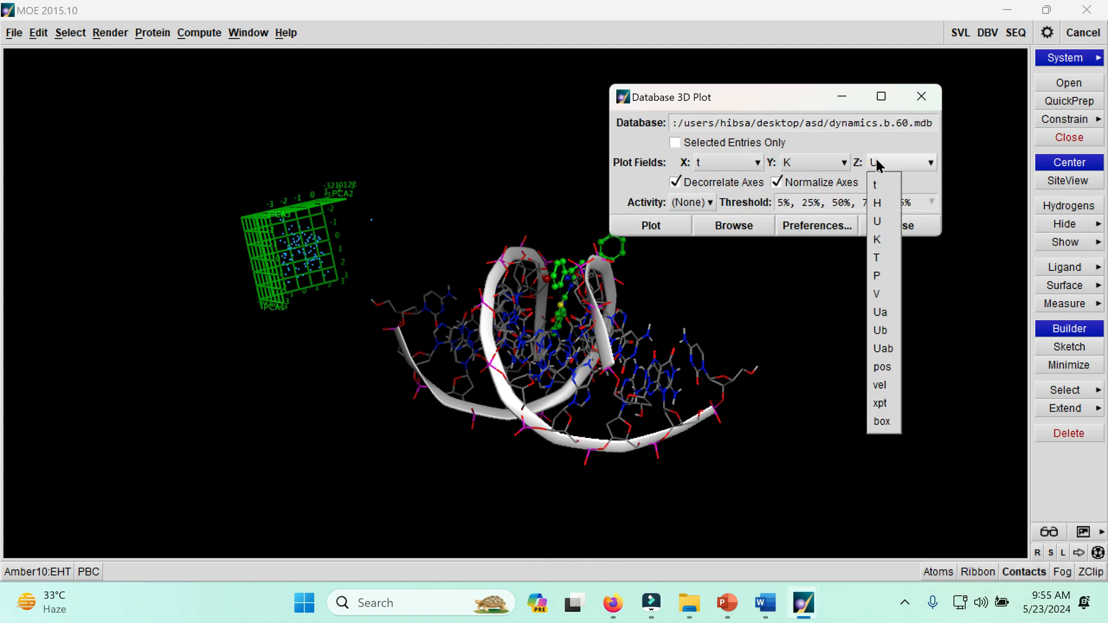
{"action": "left_click", "coordinate": [879, 294]}
{"action": "left_click", "coordinate": [648, 225]}
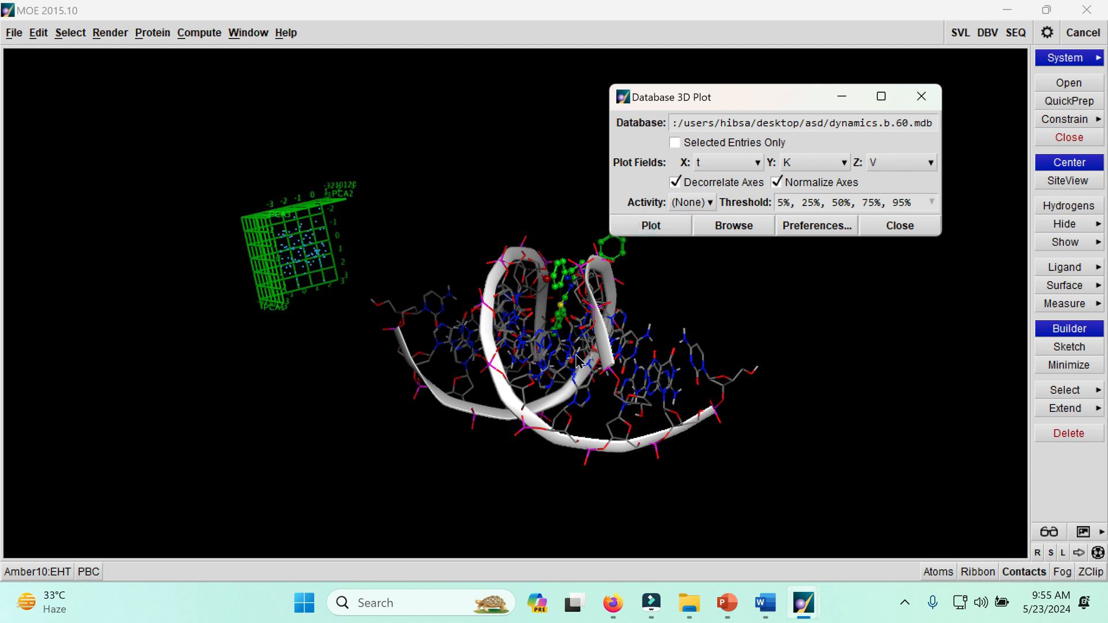
Set the plot's activity field to t with the default percentage thresholds and redraw the 3D plot
{"action": "left_click", "coordinate": [693, 202]}
{"action": "left_click", "coordinate": [700, 242]}
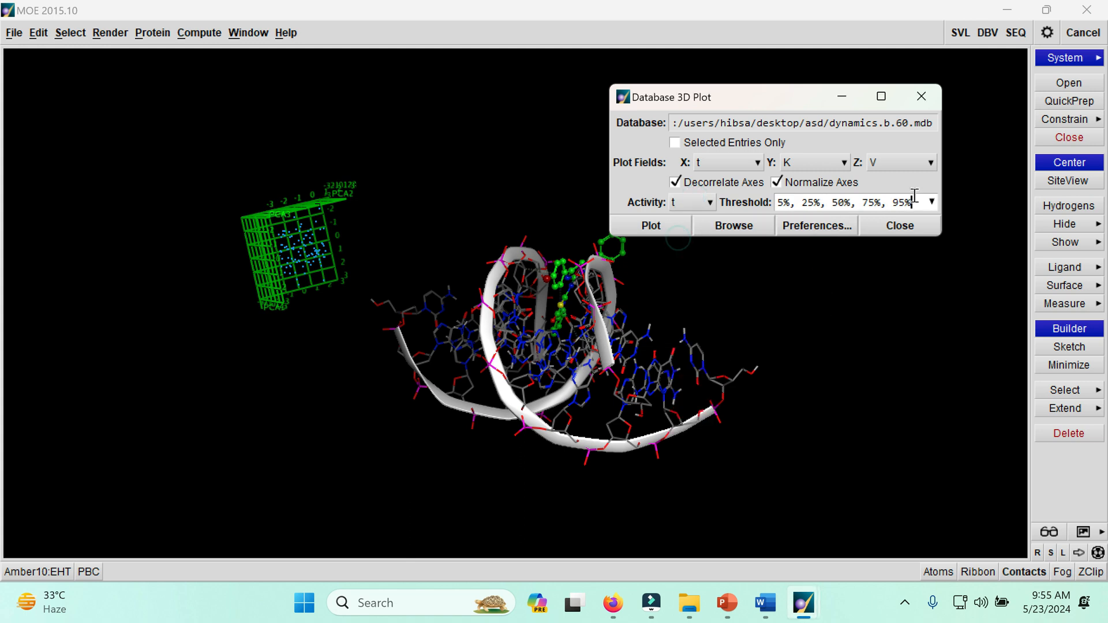
{"action": "left_click", "coordinate": [647, 225]}
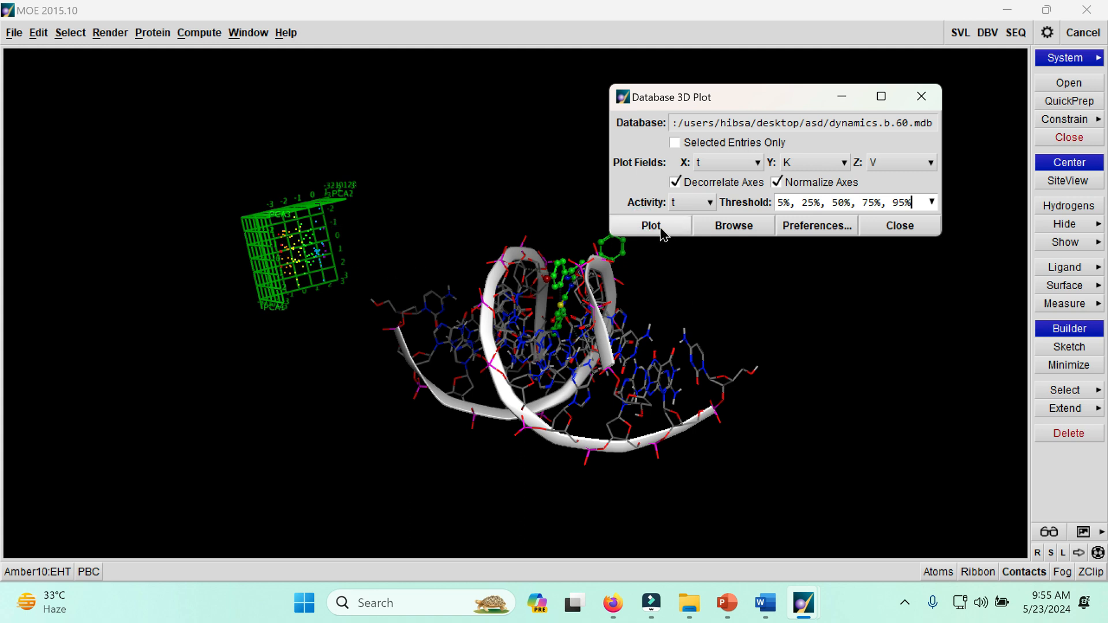
Try custom and NxSD tick spacing for the X axis in the 3D plot preferences
{"action": "left_click", "coordinate": [823, 230]}
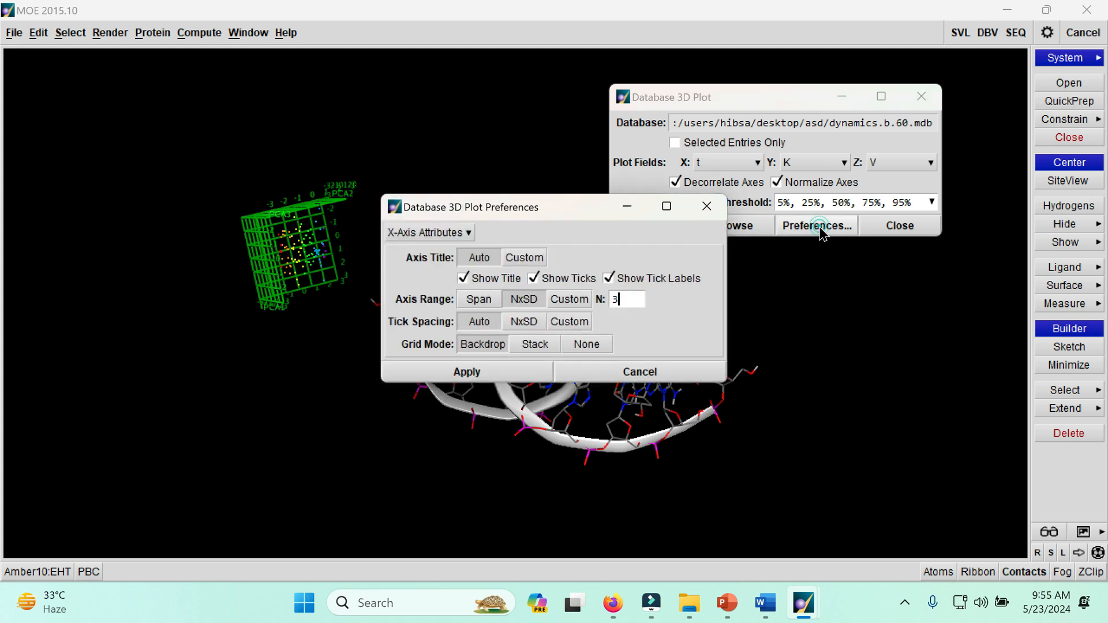
{"action": "left_click_drag", "start_coordinate": [529, 220], "coordinate": [742, 282]}
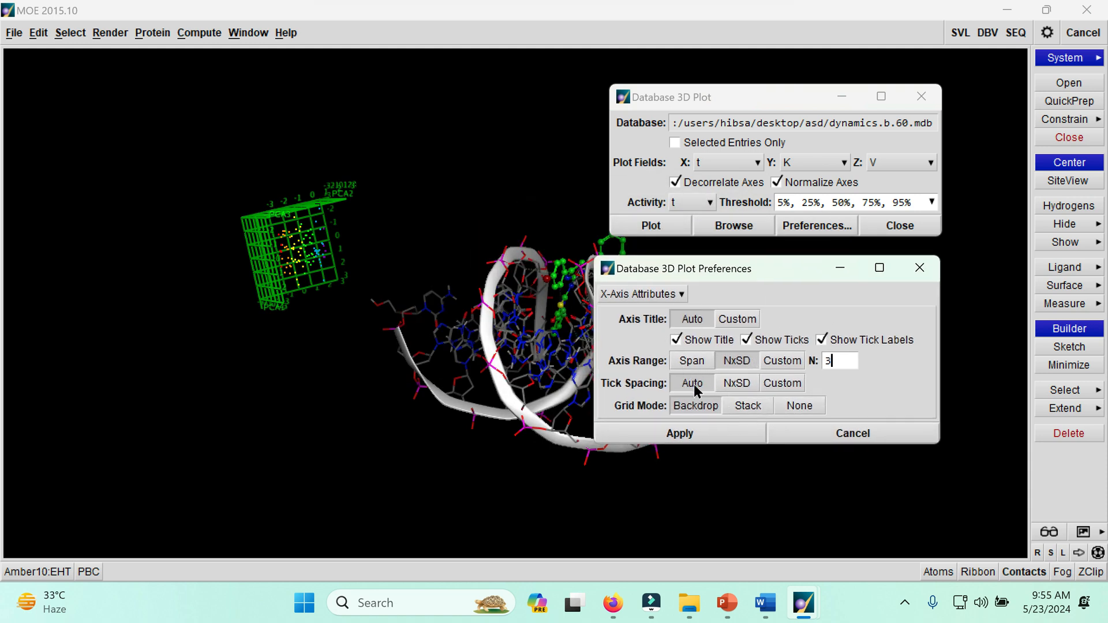
{"action": "left_click", "coordinate": [789, 383]}
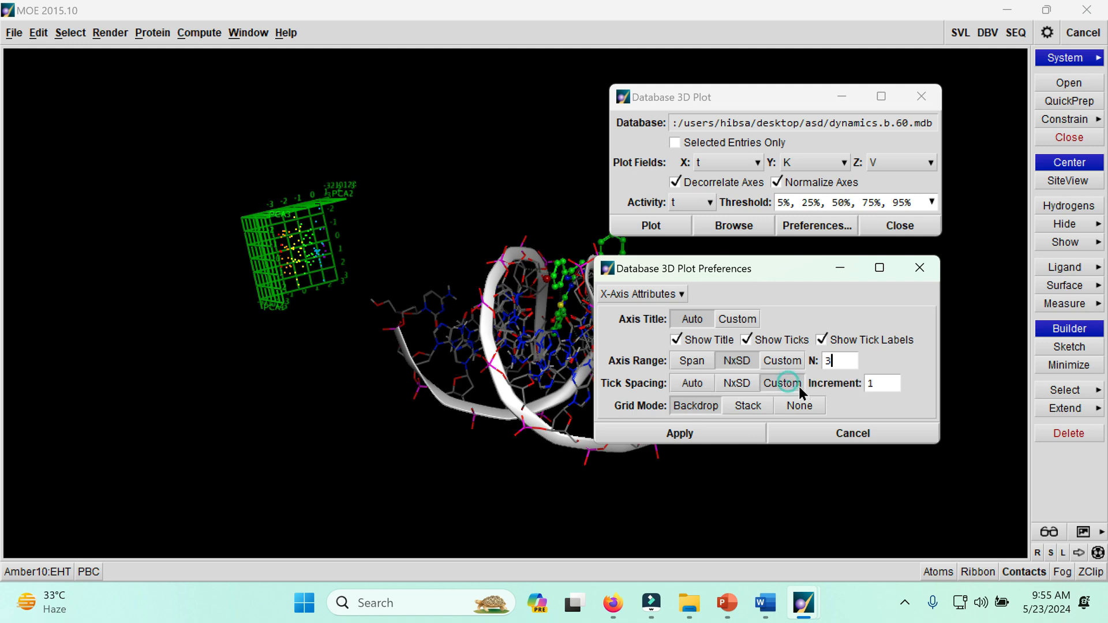
{"action": "left_click", "coordinate": [721, 384]}
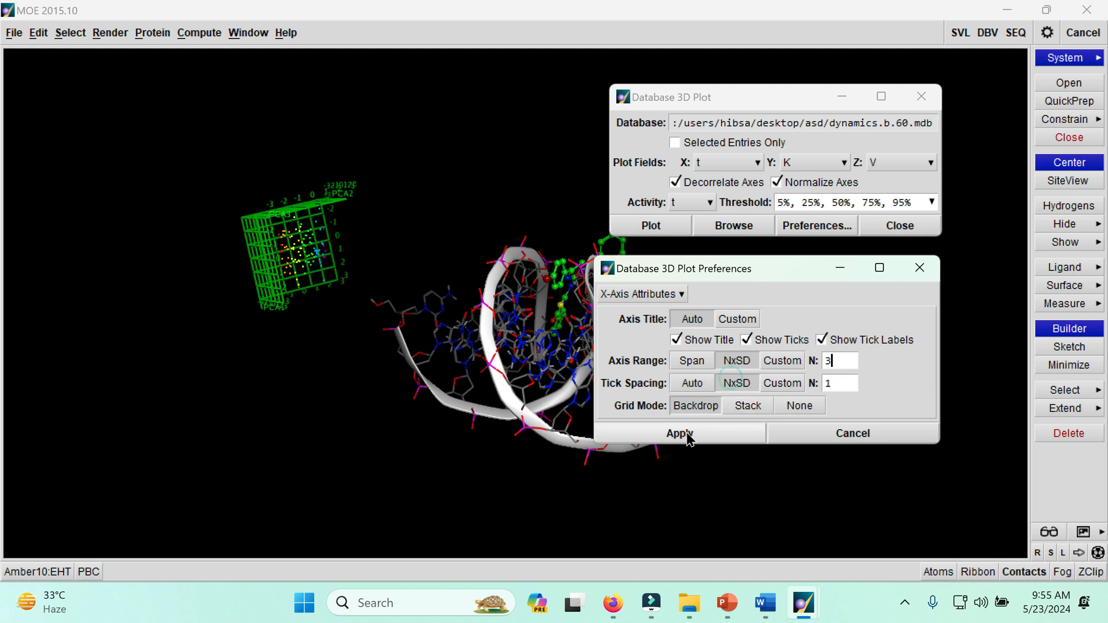
{"action": "left_click", "coordinate": [849, 433]}
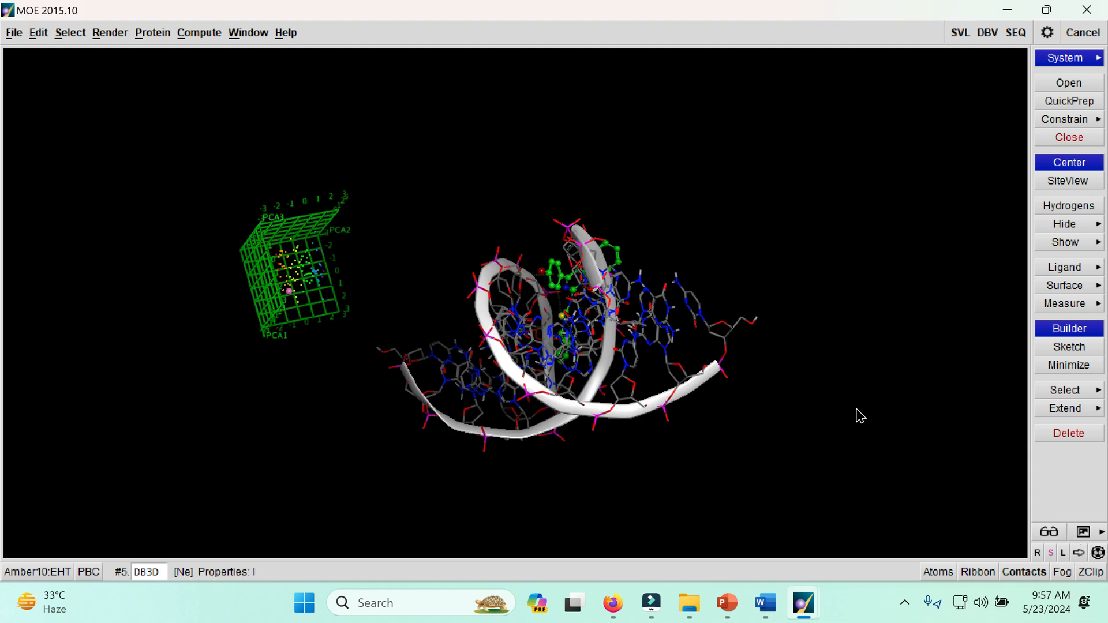
{"action": "left_click", "coordinate": [1084, 532]}
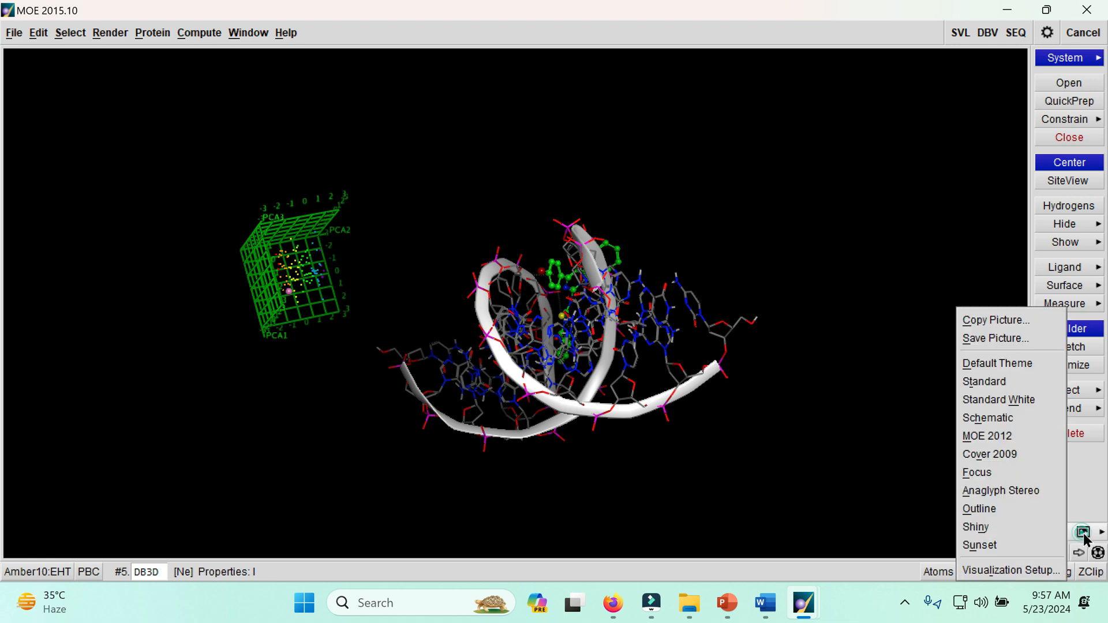
{"action": "left_click", "coordinate": [990, 339]}
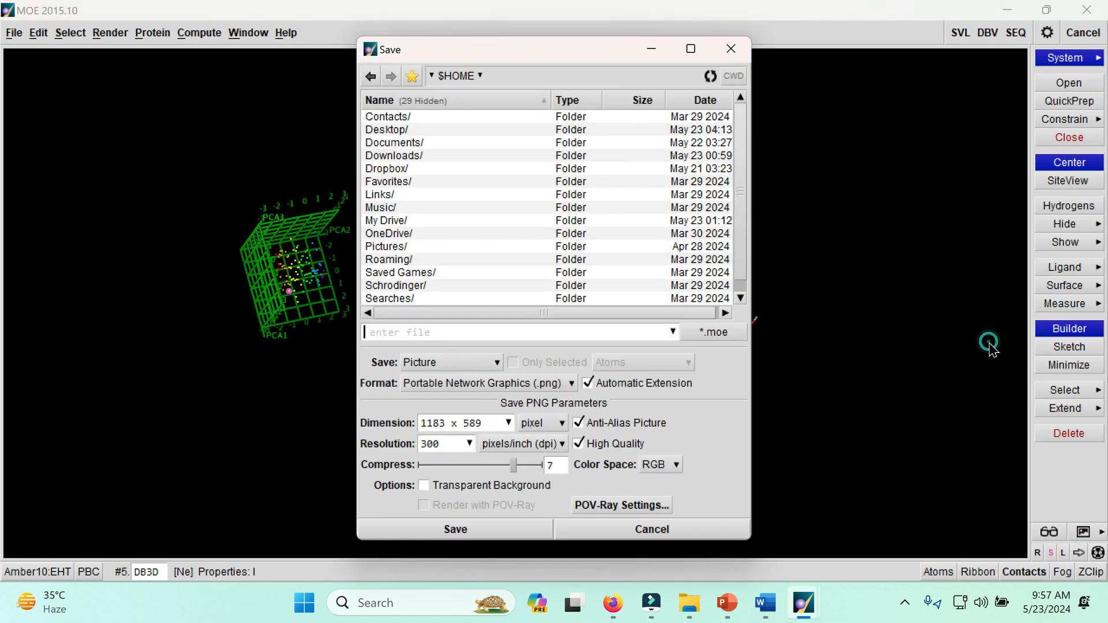
{"action": "left_click", "coordinate": [724, 51]}
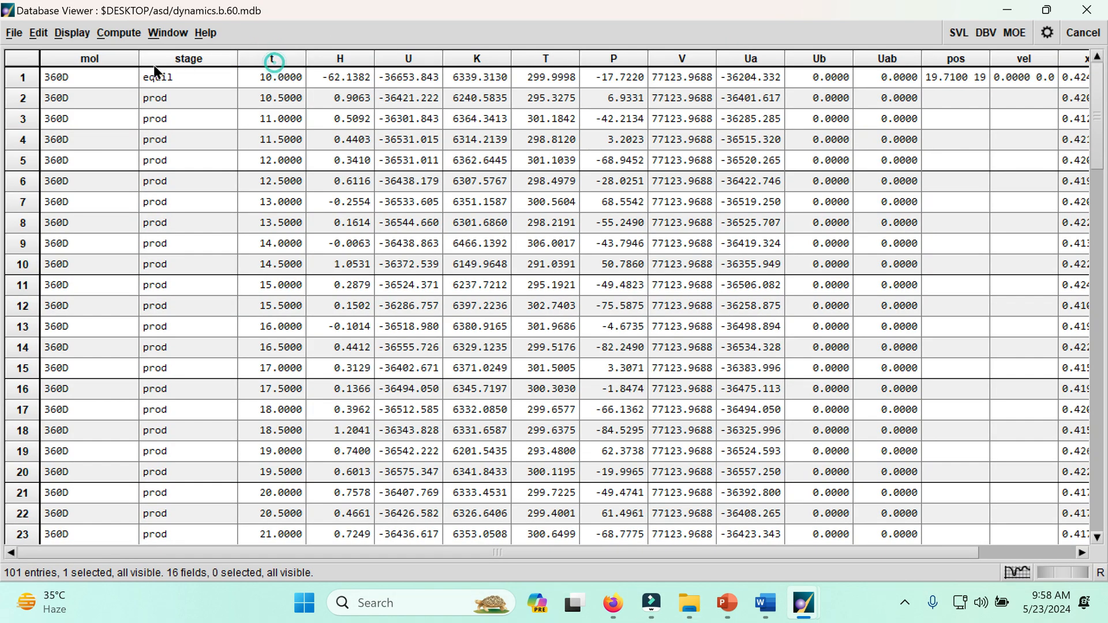
Open the descriptor calculation for the dynamics database with mol as the molecule field
{"action": "left_click", "coordinate": [112, 36]}
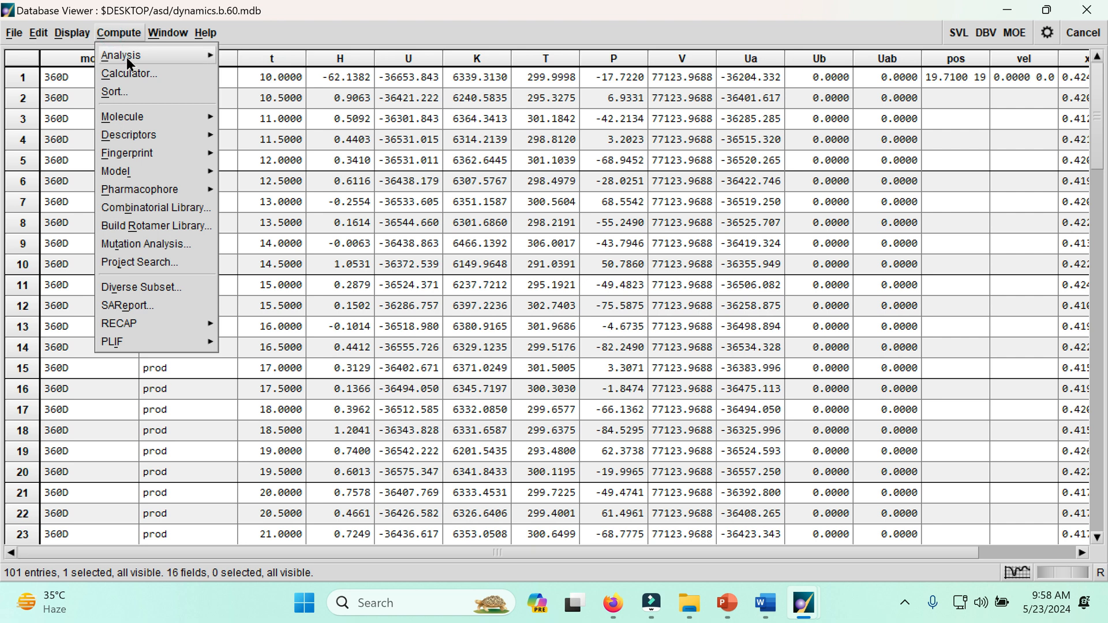
{"action": "left_click", "coordinate": [130, 135]}
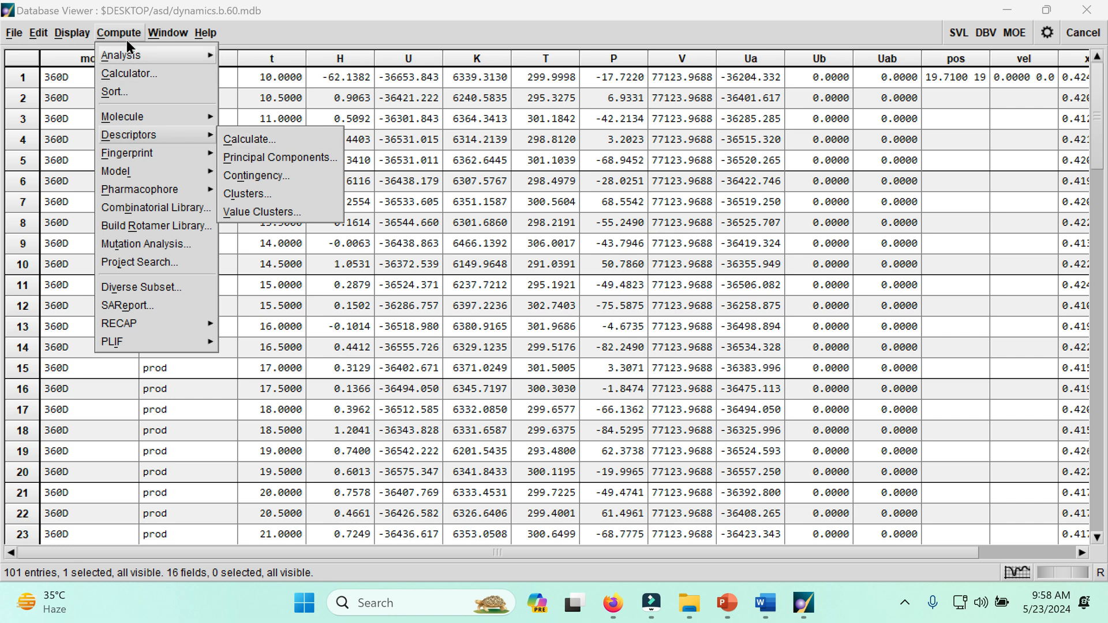
{"action": "left_click", "coordinate": [254, 139]}
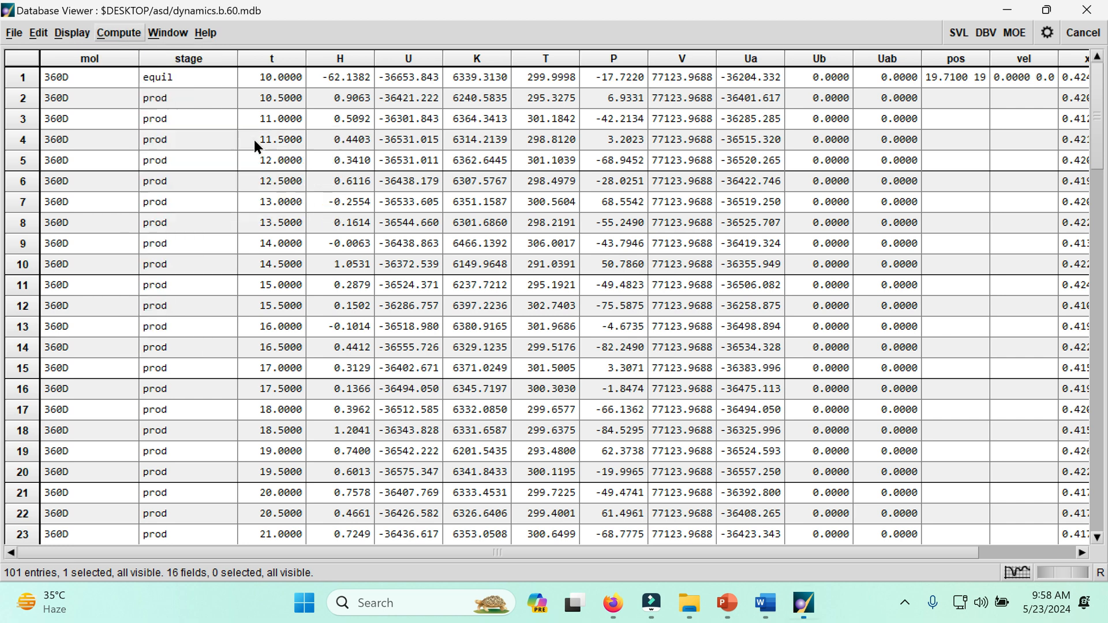
{"action": "left_click_drag", "start_coordinate": [548, 58], "coordinate": [567, 35]}
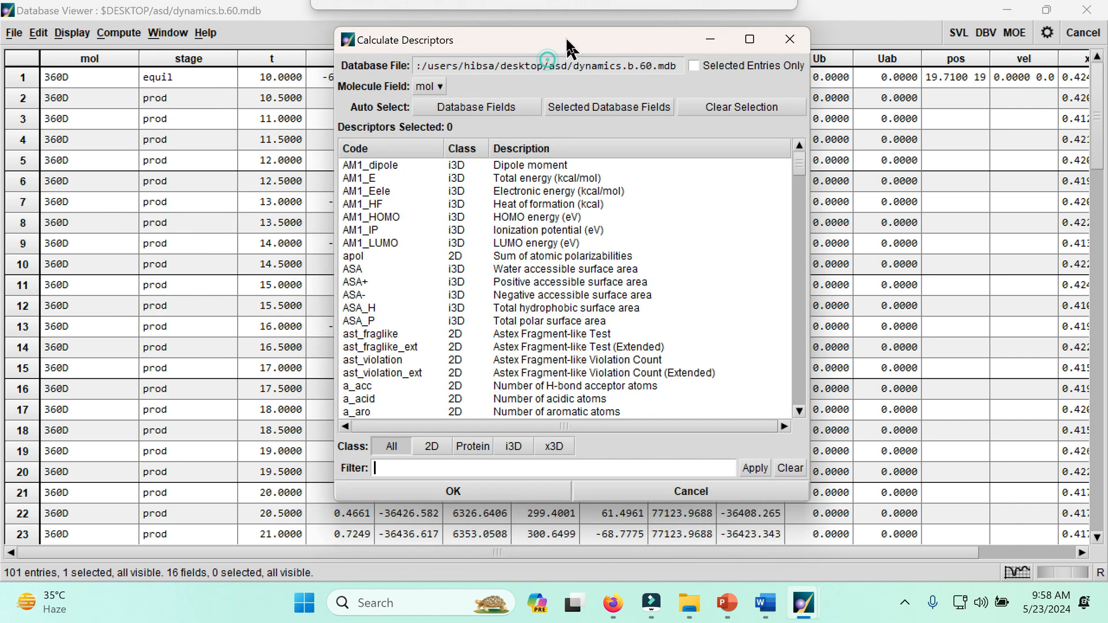
Find the radius of gyration descriptor (rgyr) in the descriptor list and calculate it for all database entries
{"action": "scroll", "coordinate": [470, 264], "scroll_direction": "down", "scroll_amount": 1}
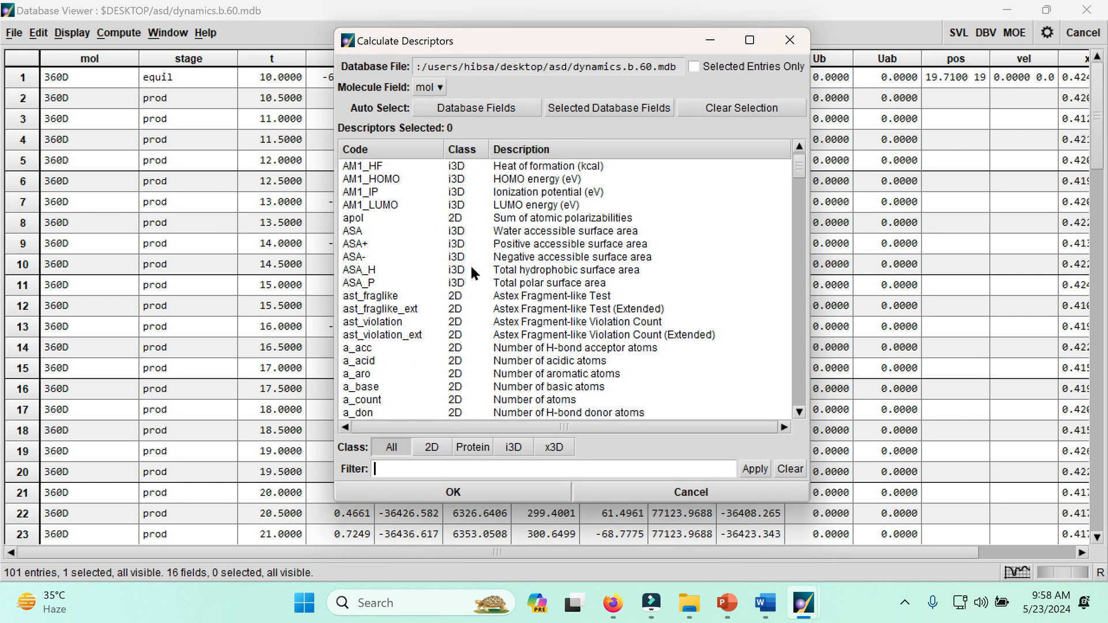
{"action": "scroll", "coordinate": [470, 265], "scroll_direction": "down", "scroll_amount": 18}
{"action": "scroll", "coordinate": [471, 267], "scroll_direction": "down", "scroll_amount": 20}
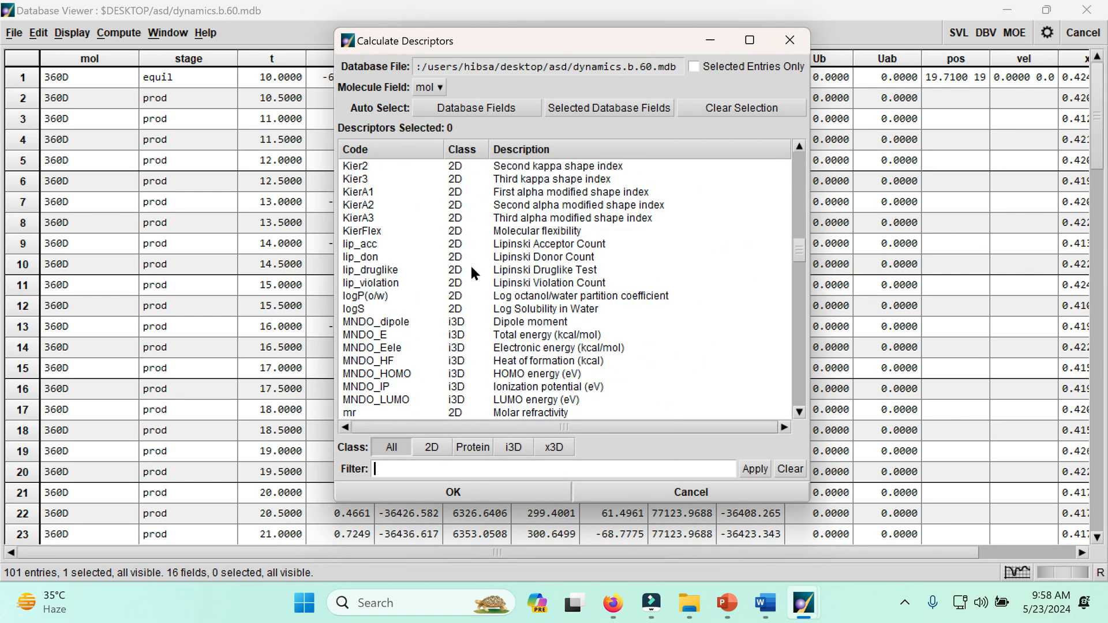
{"action": "scroll", "coordinate": [470, 265], "scroll_direction": "down", "scroll_amount": 20}
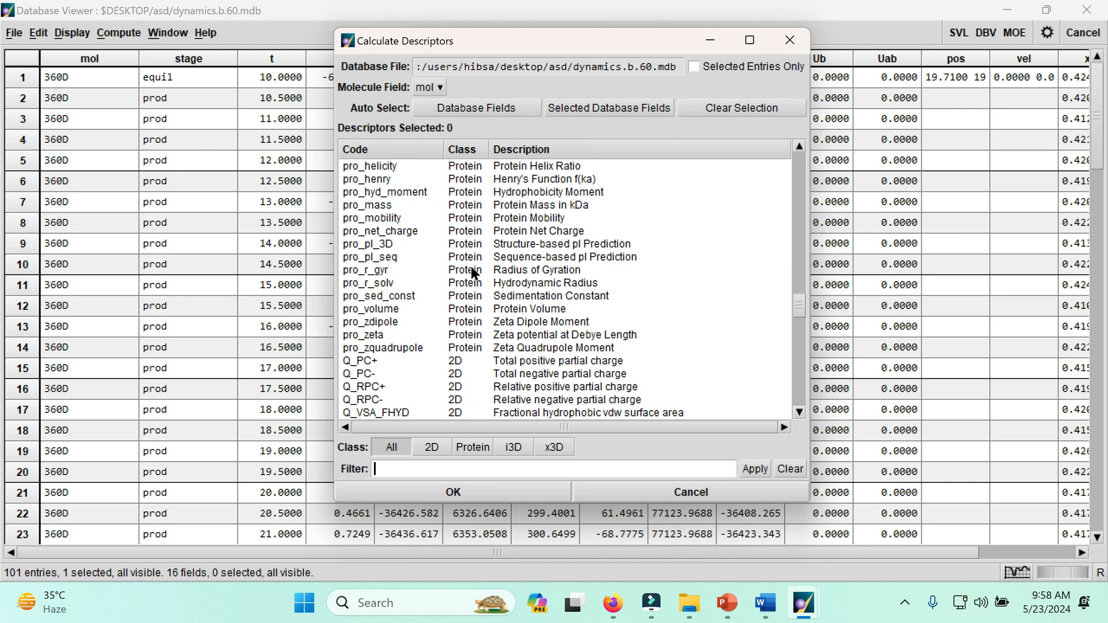
{"action": "scroll", "coordinate": [469, 265], "scroll_direction": "down", "scroll_amount": 14}
{"action": "scroll", "coordinate": [470, 265], "scroll_direction": "up", "scroll_amount": 18}
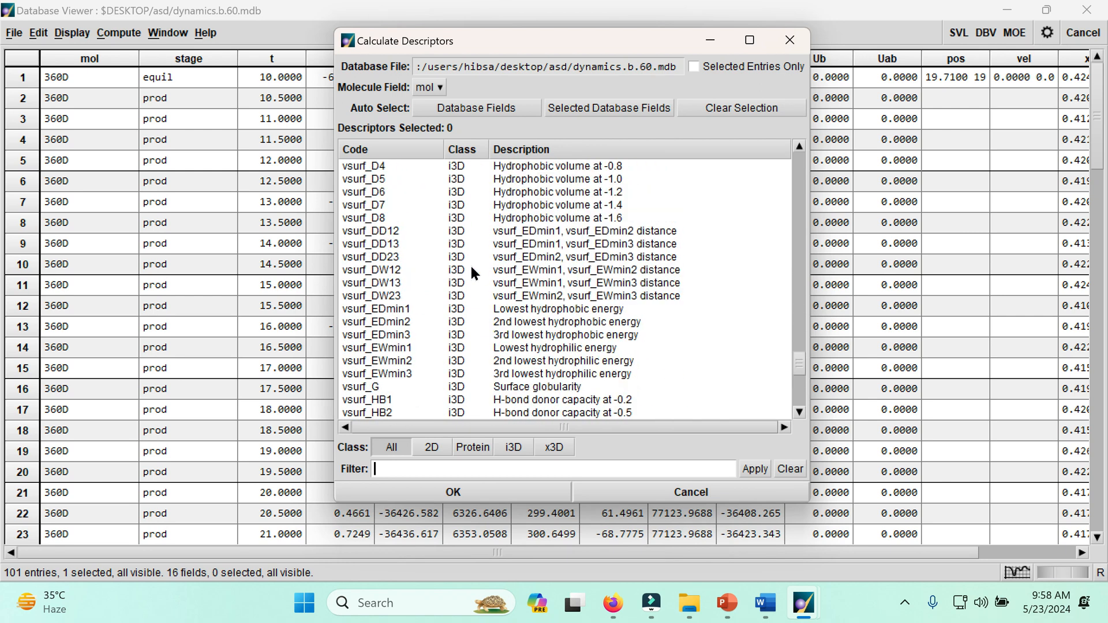
{"action": "scroll", "coordinate": [469, 264], "scroll_direction": "up", "scroll_amount": 1}
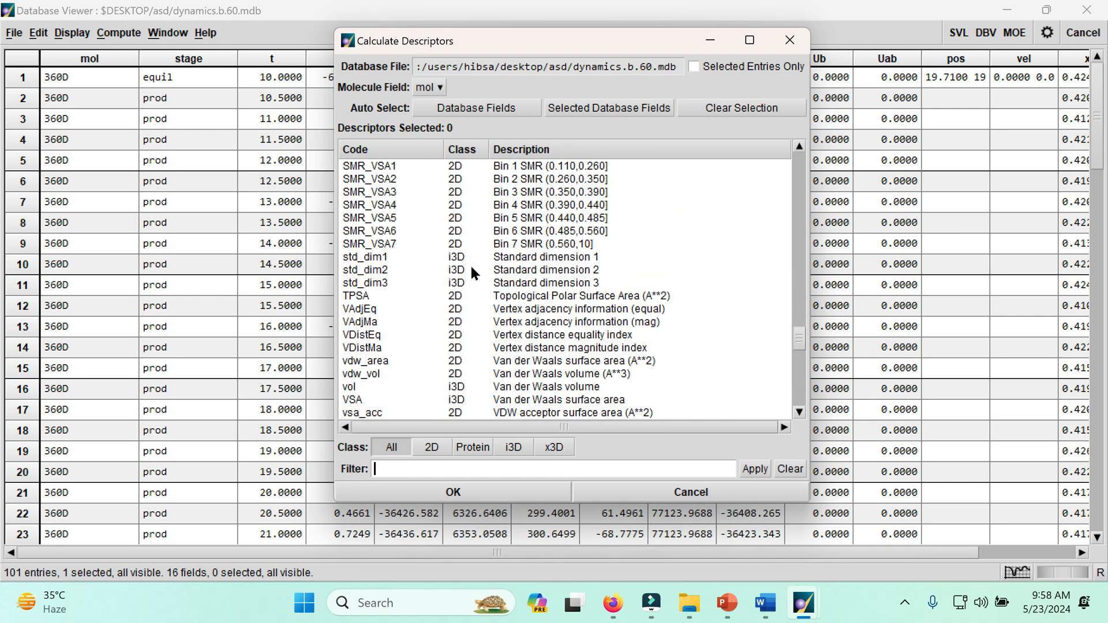
{"action": "scroll", "coordinate": [470, 264], "scroll_direction": "up", "scroll_amount": 7}
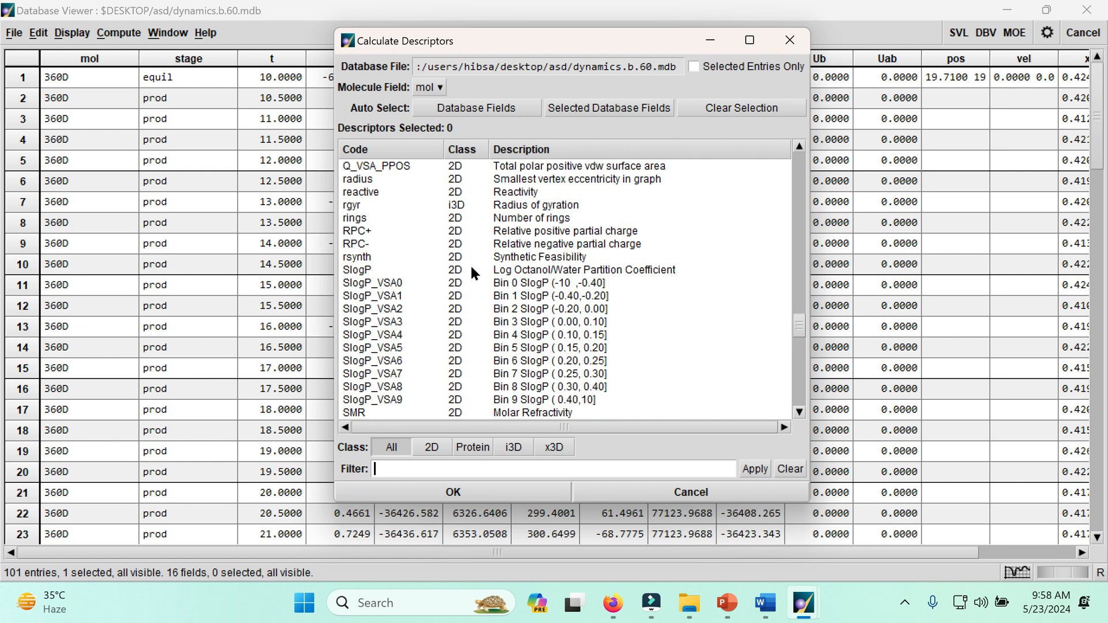
{"action": "left_click", "coordinate": [354, 204]}
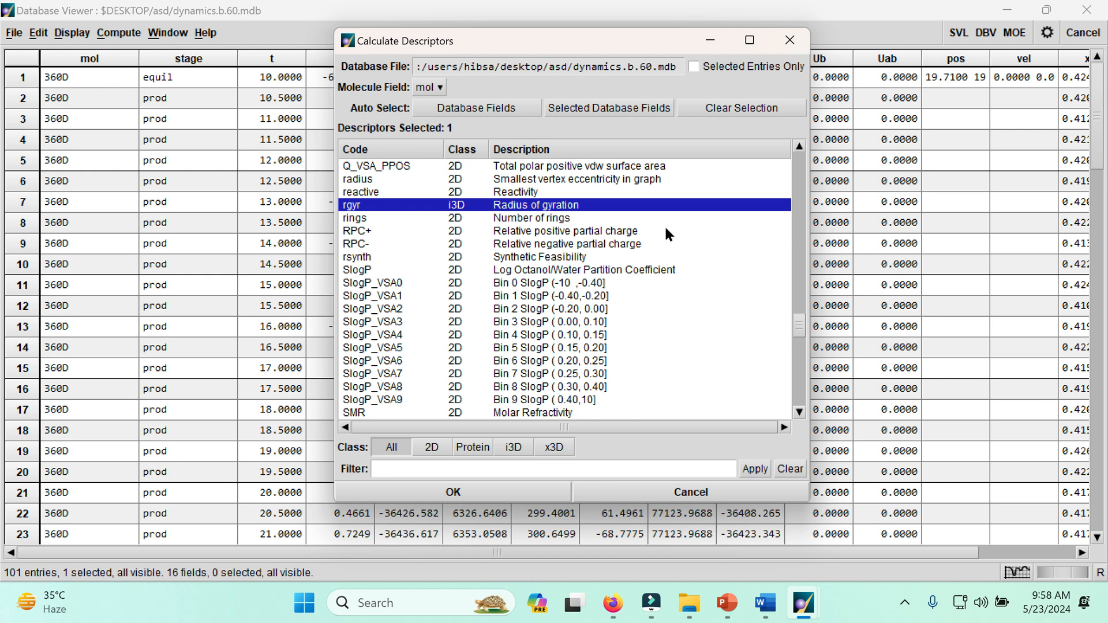
{"action": "left_click", "coordinate": [453, 493]}
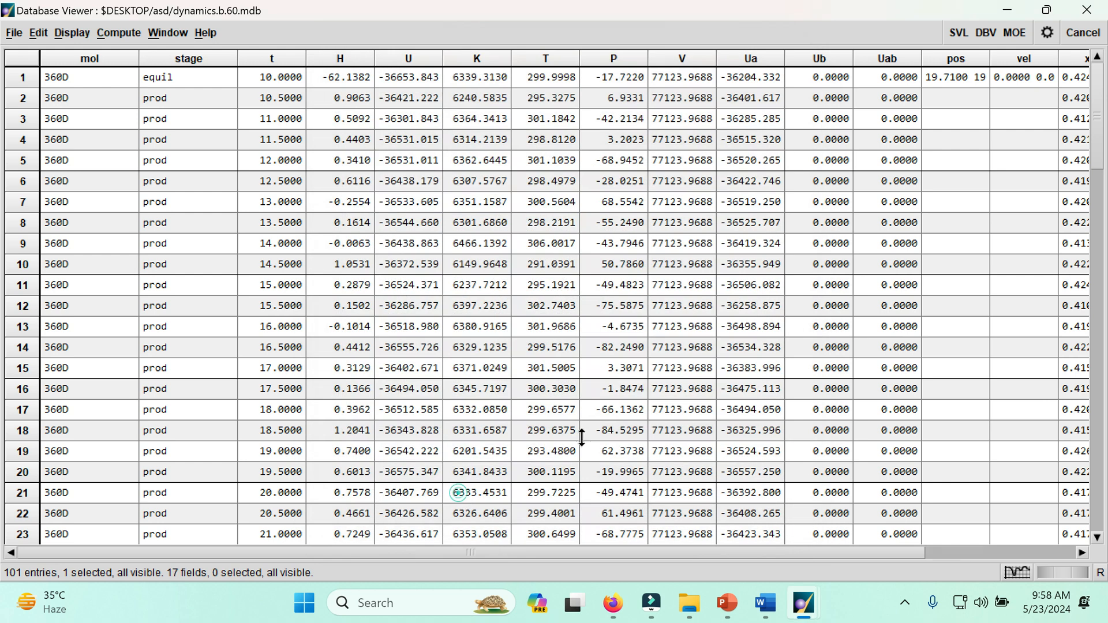
Create a correlation plot with t on the X axis and rgyr on the Y axis, and maximize the plot window
{"action": "left_click_drag", "start_coordinate": [610, 552], "coordinate": [784, 547]}
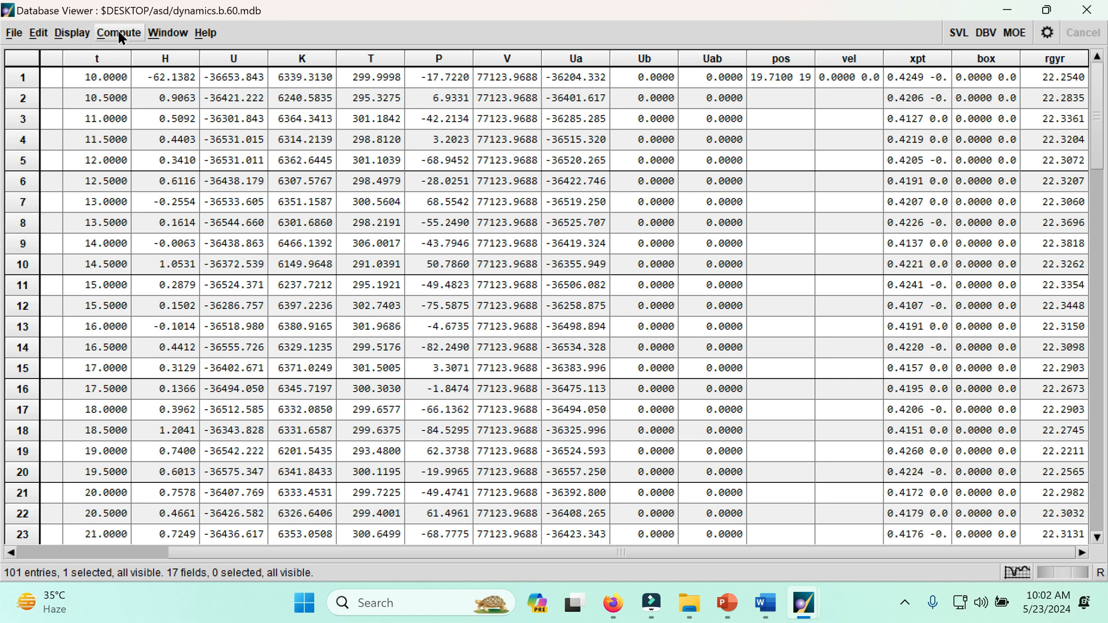
{"action": "left_click", "coordinate": [118, 33]}
{"action": "mouse_move", "coordinate": [123, 54]}
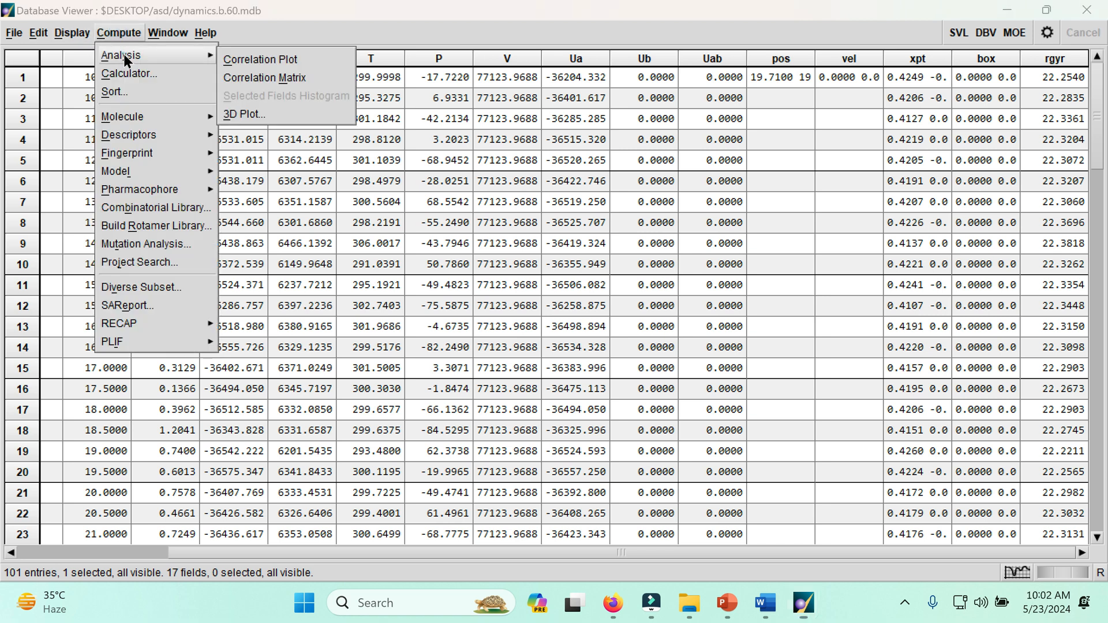
{"action": "left_click", "coordinate": [237, 56]}
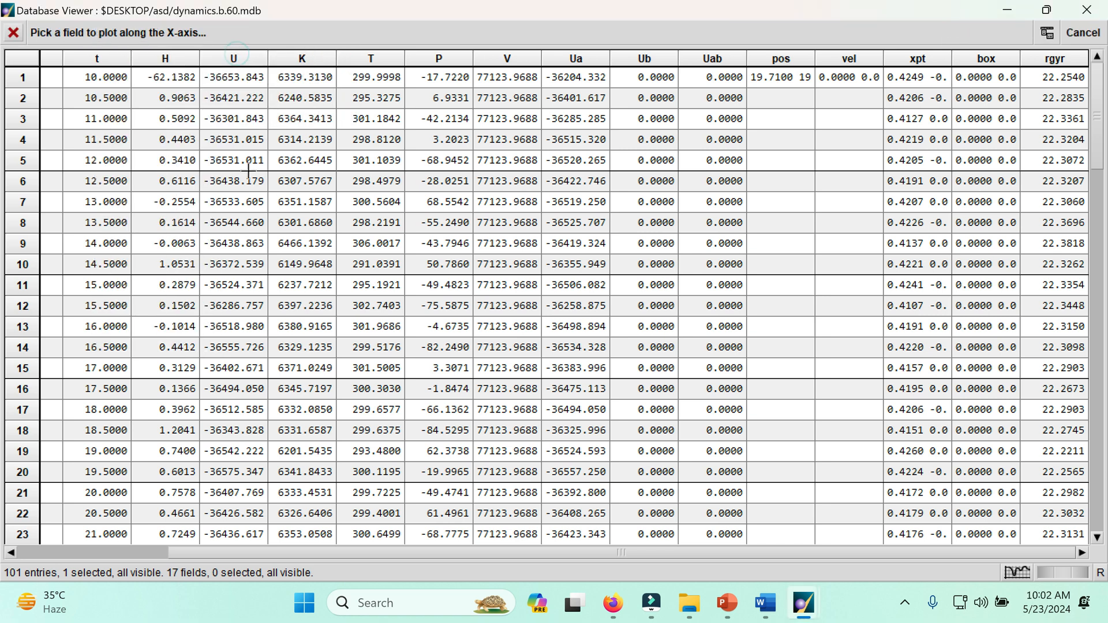
{"action": "left_click", "coordinate": [103, 58]}
{"action": "left_click", "coordinate": [1057, 57]}
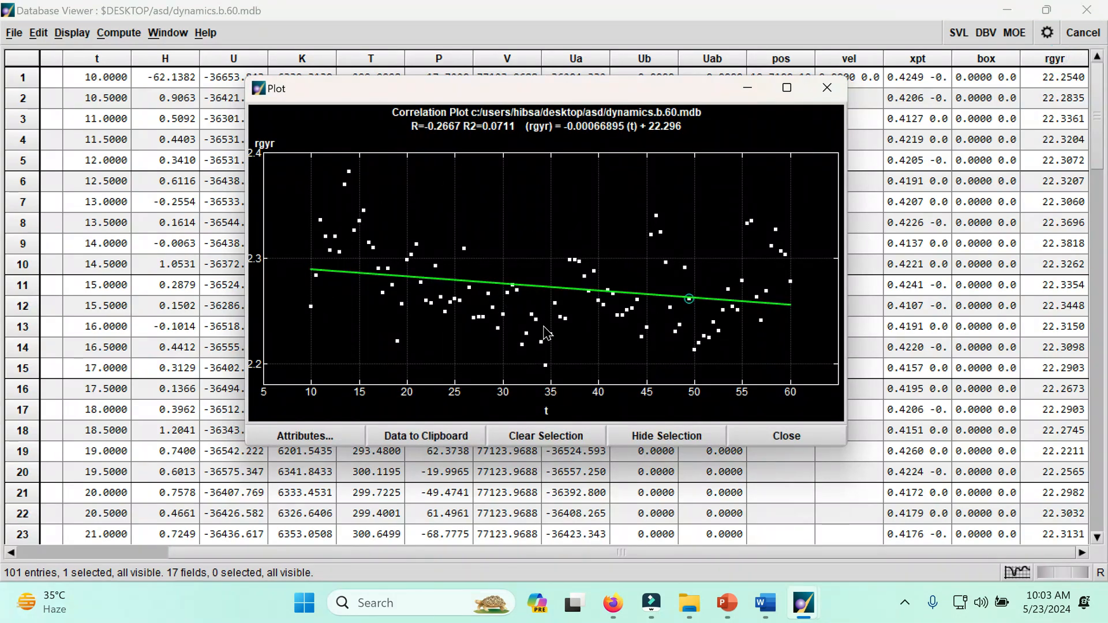
{"action": "left_click", "coordinate": [787, 88]}
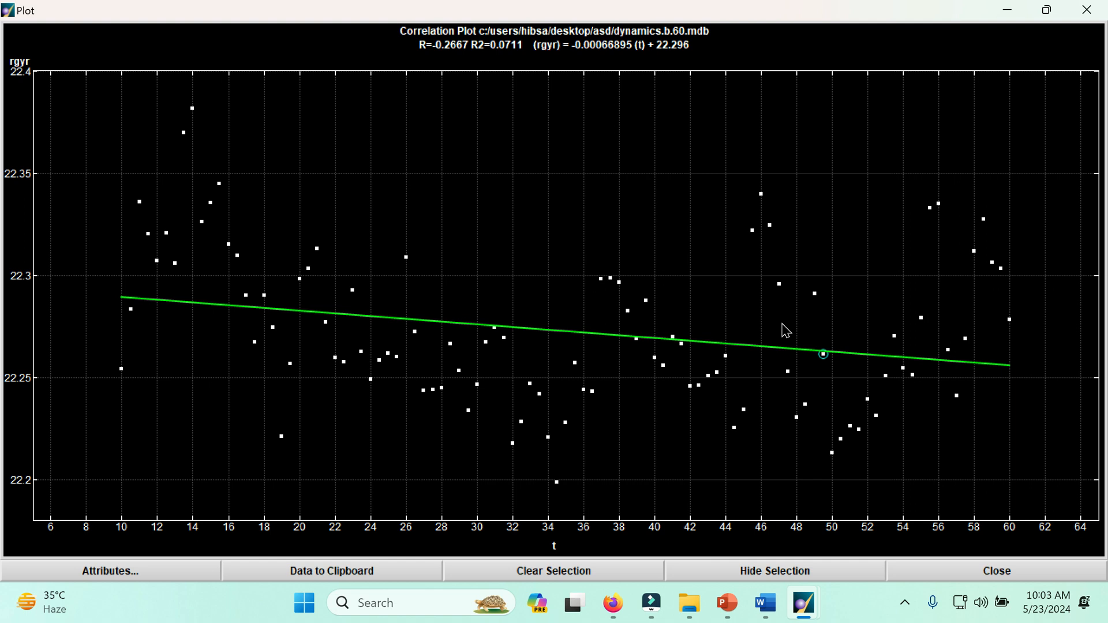
Switch to PowerPoint and present the Descriptors slide to read the definition of radius of gyration
{"action": "left_click", "coordinate": [728, 603]}
{"action": "left_click", "coordinate": [921, 573]}
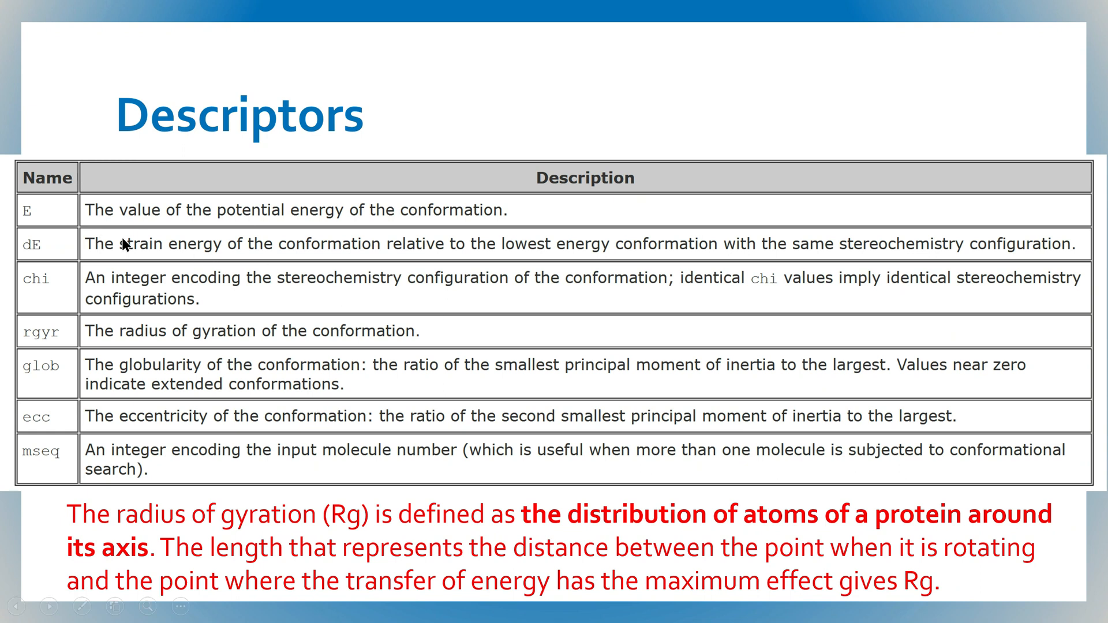
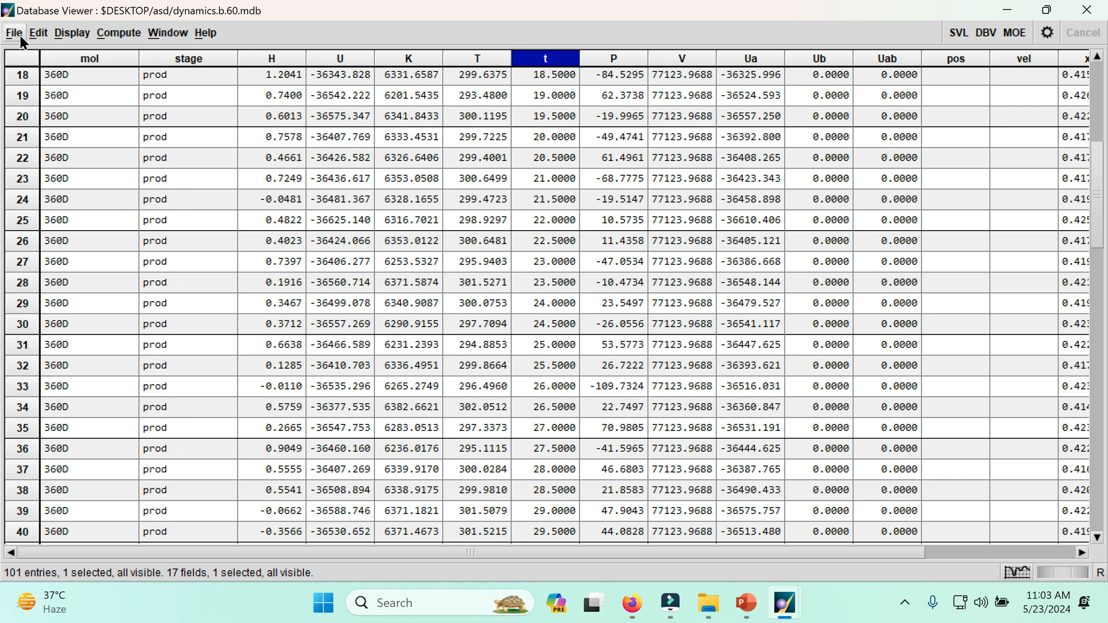
Open the entry browser for the dynamics database and arrange its window and the Database Viewer around the solvated DNA scene
{"action": "left_click", "coordinate": [27, 136]}
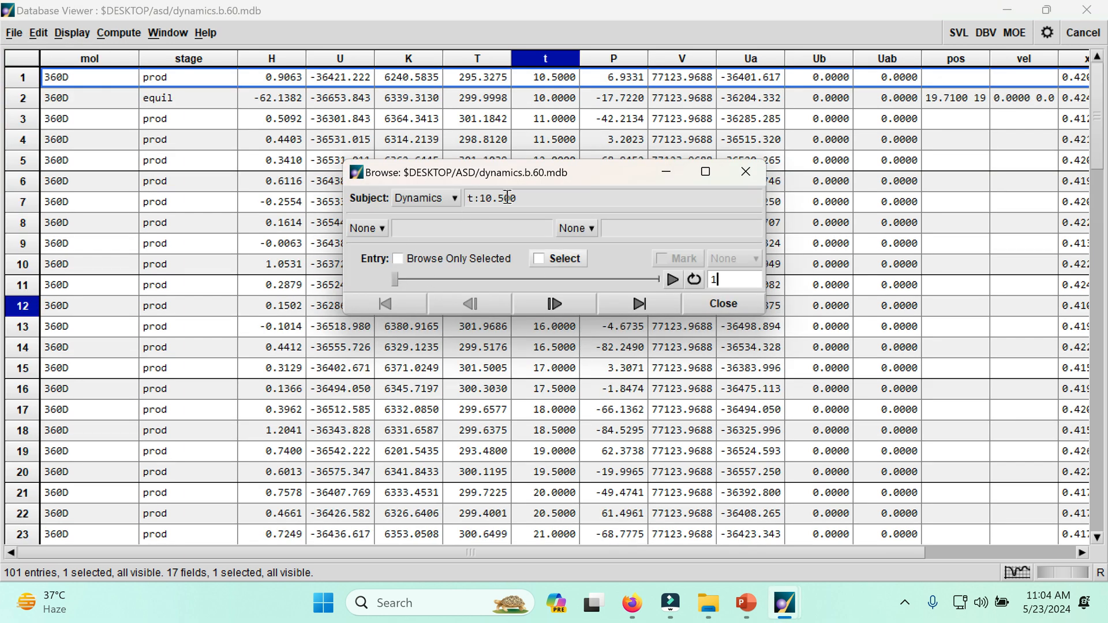
{"action": "left_click", "coordinate": [1046, 10]}
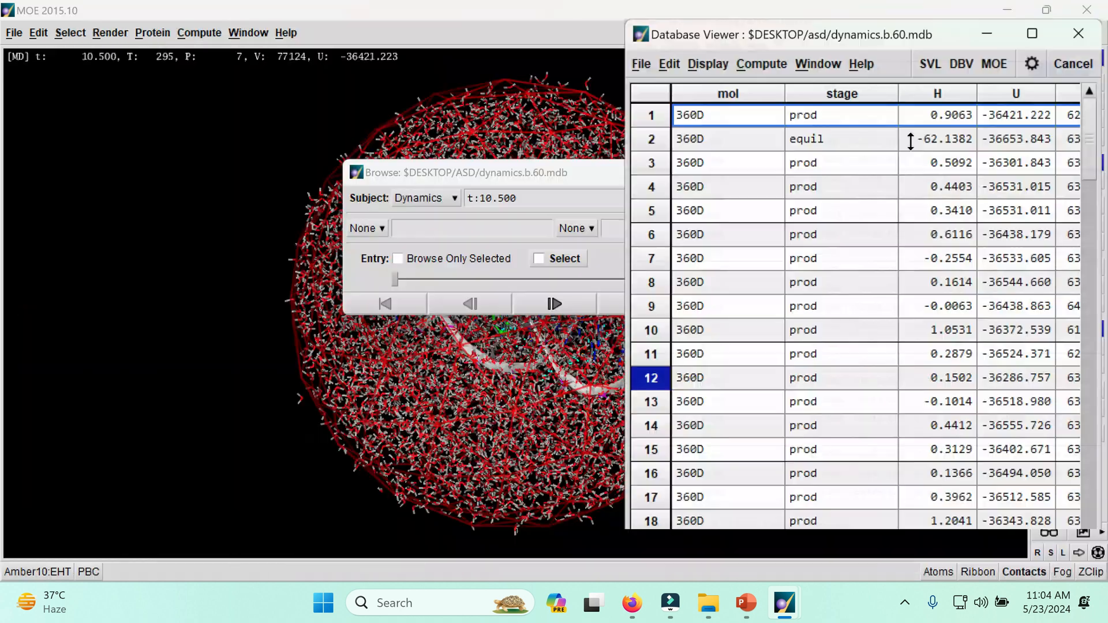
{"action": "left_click_drag", "start_coordinate": [565, 177], "coordinate": [250, 405]}
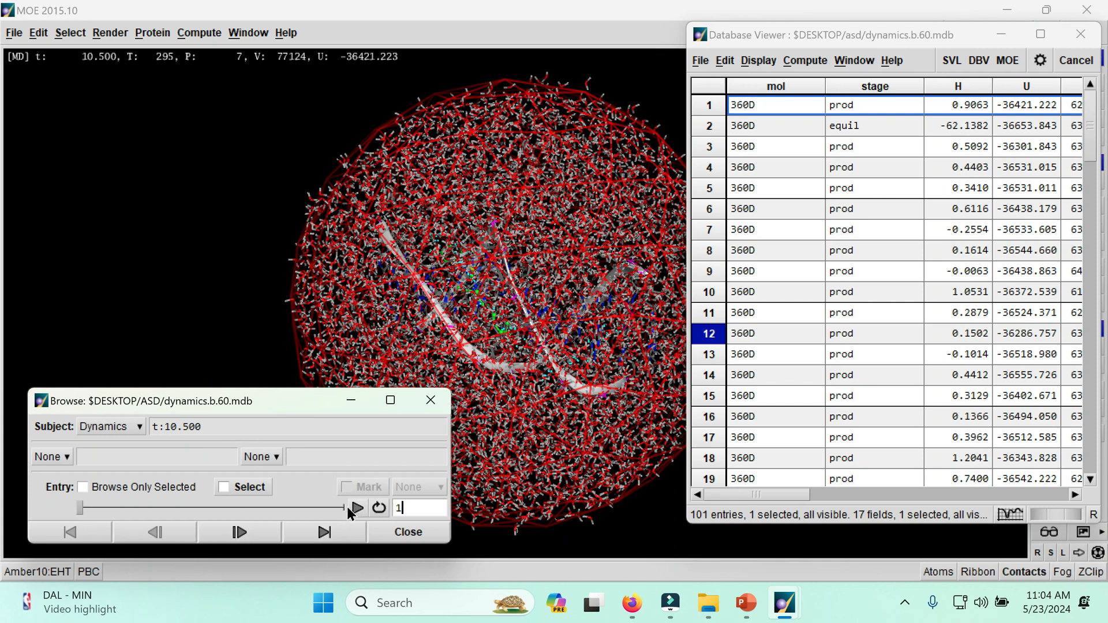
Advance through the trajectory entries one by one from entry 1 to entry 10 to examine each frame
{"action": "left_click", "coordinate": [240, 532]}
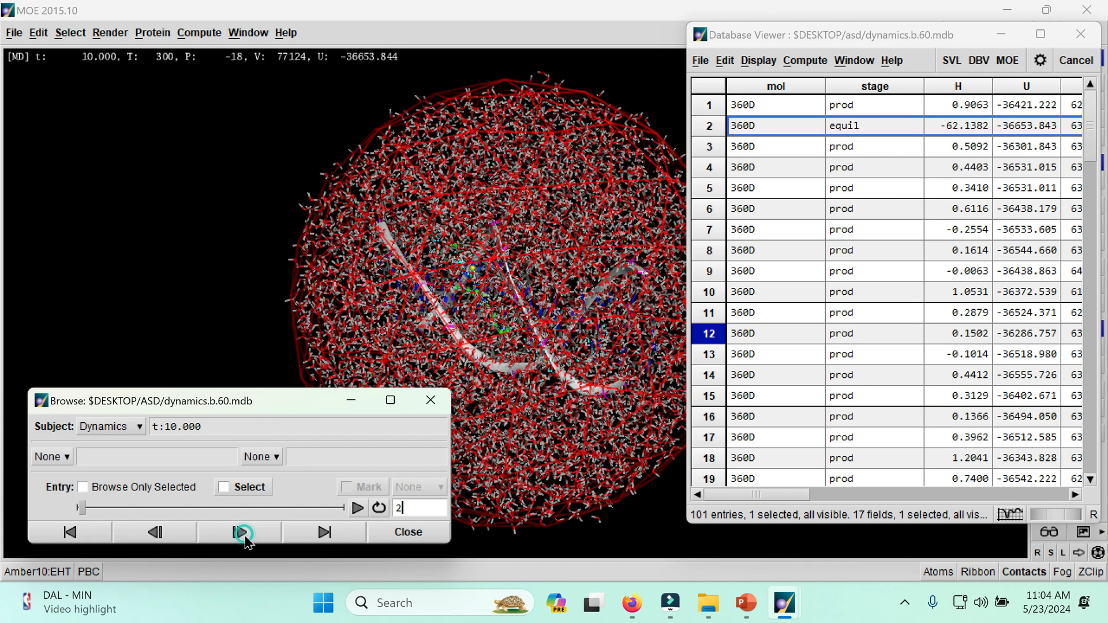
{"action": "left_click", "coordinate": [241, 532]}
{"action": "left_click", "coordinate": [241, 532]}
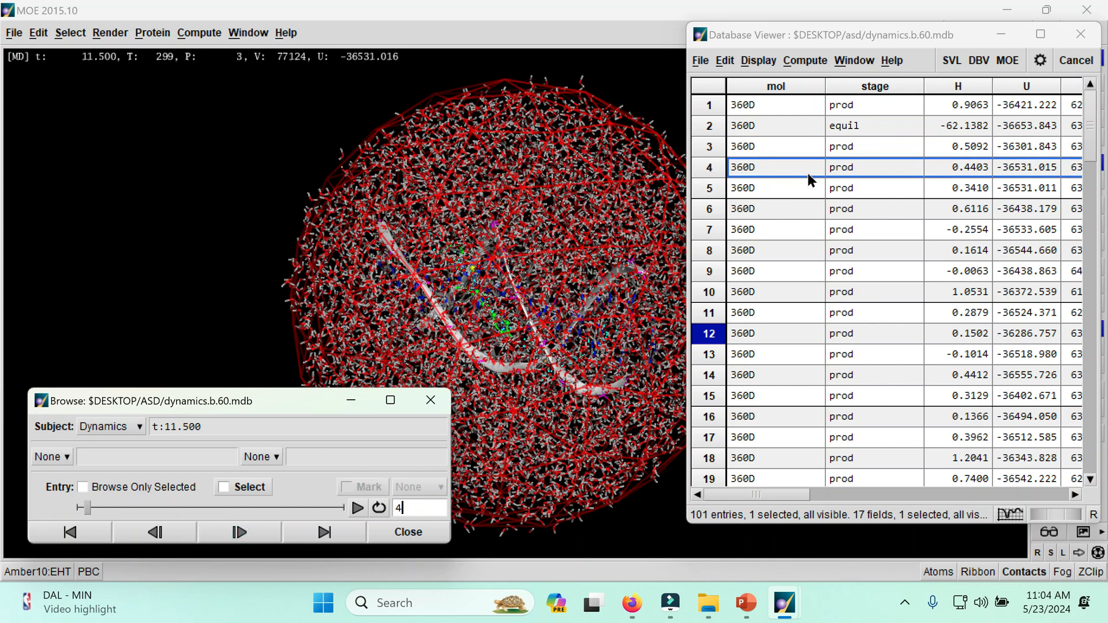
{"action": "left_click", "coordinate": [237, 532]}
{"action": "left_click", "coordinate": [237, 532]}
{"action": "left_click", "coordinate": [231, 534]}
{"action": "left_click", "coordinate": [231, 534]}
{"action": "left_click", "coordinate": [231, 534]}
{"action": "left_click", "coordinate": [231, 534]}
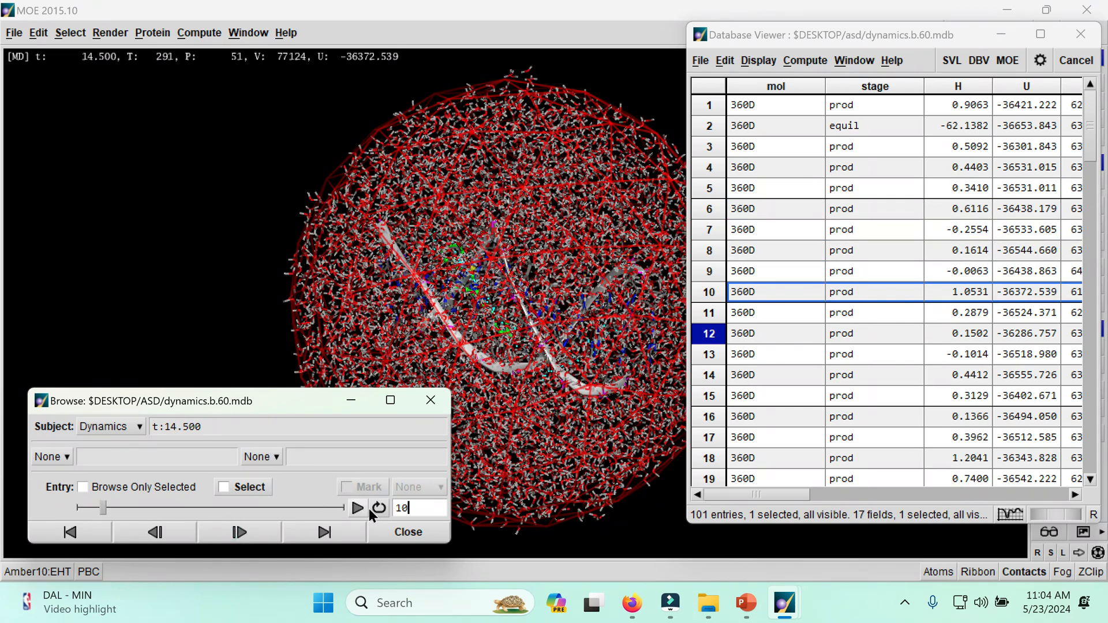
Play the trajectory animation and display the T and P field values in the entry browser
{"action": "left_click", "coordinate": [358, 508]}
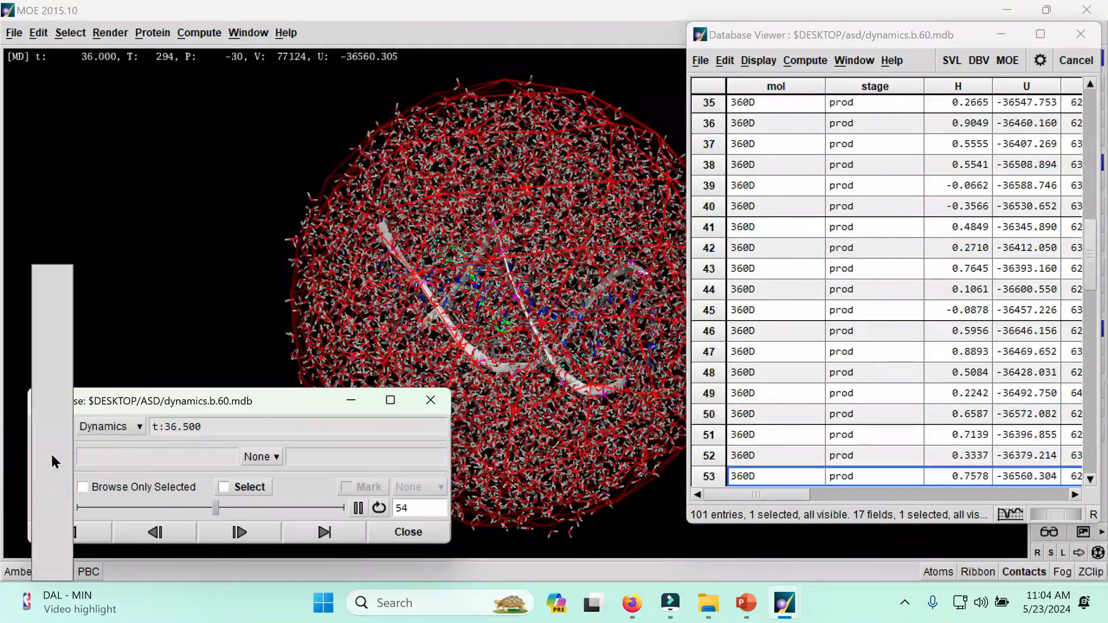
{"action": "left_click", "coordinate": [51, 456]}
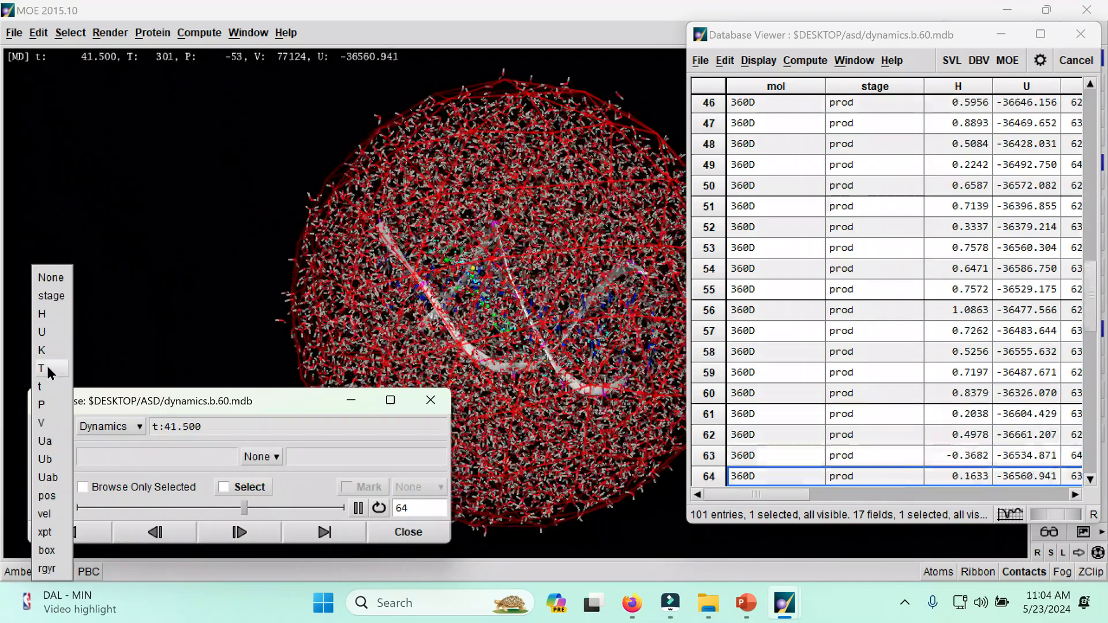
{"action": "left_click", "coordinate": [49, 370]}
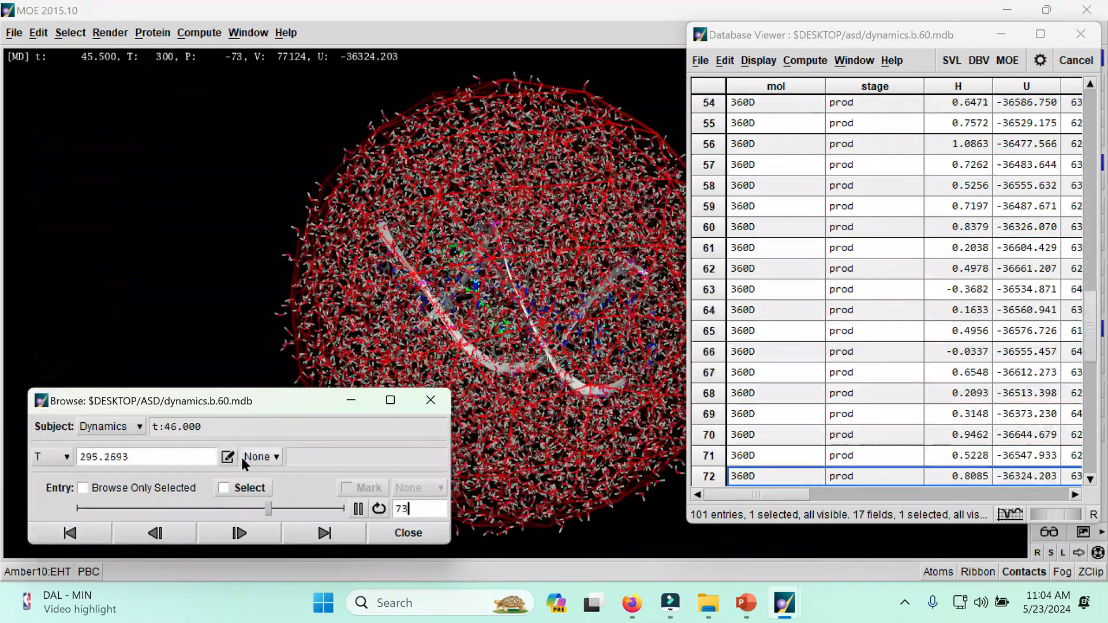
{"action": "left_click", "coordinate": [275, 456]}
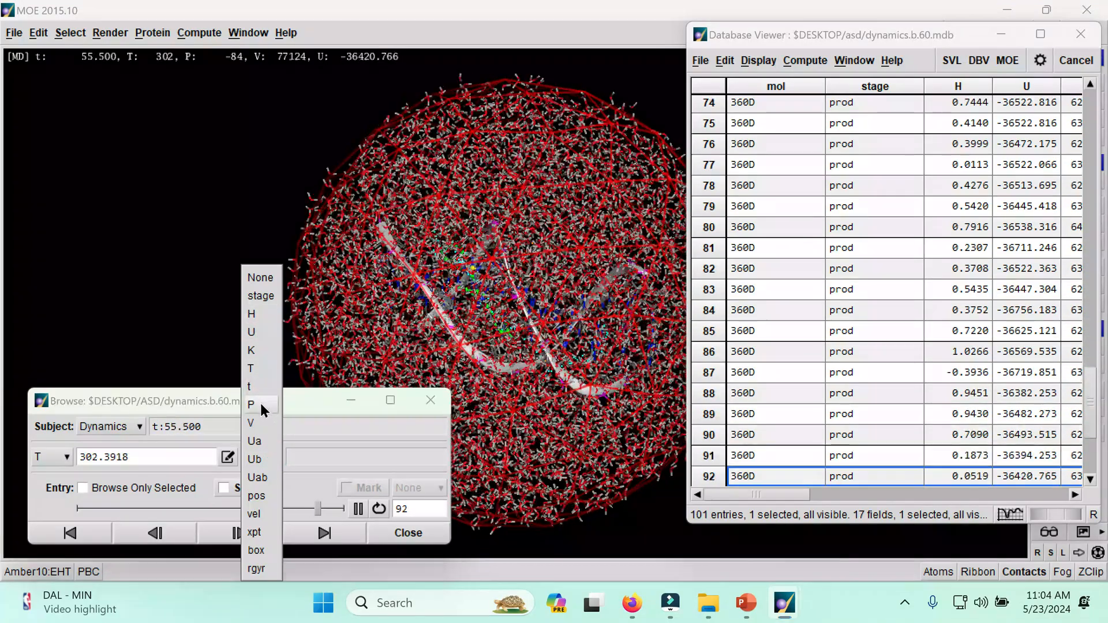
{"action": "left_click", "coordinate": [259, 404]}
{"action": "mouse_move", "coordinate": [216, 404]}
{"action": "left_mouse_down"}
{"action": "mouse_move", "coordinate": [169, 294]}
{"action": "mouse_move", "coordinate": [205, 339]}
{"action": "mouse_move", "coordinate": [228, 398]}
{"action": "left_mouse_up"}
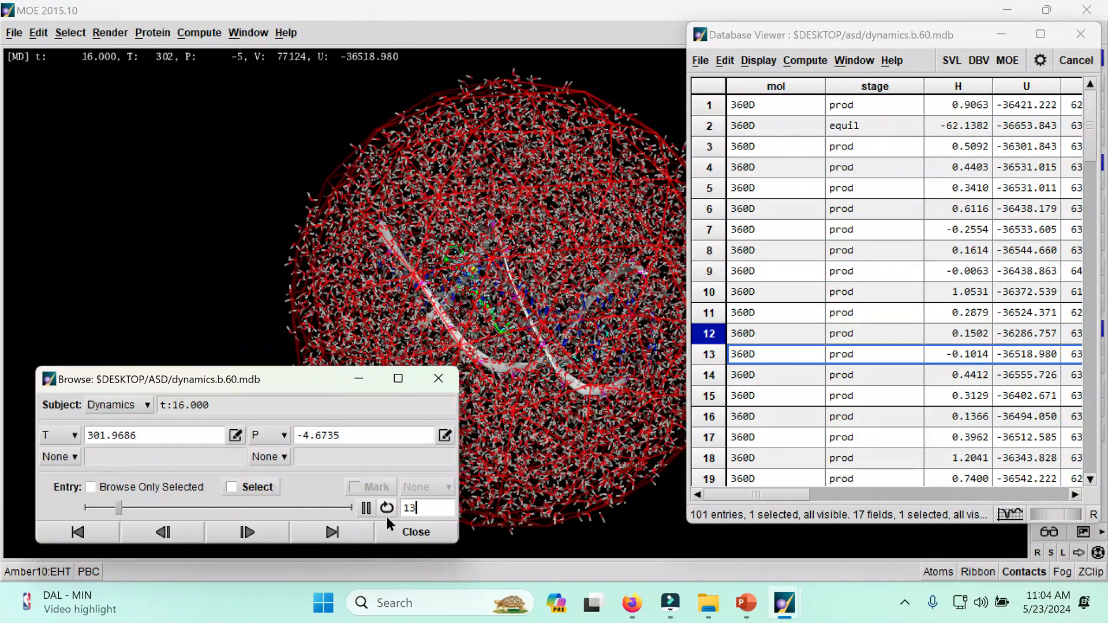
Try trajectory playback speeds of 5.81 and 20.0, finishing with a speed below the maximum
{"action": "left_click", "coordinate": [385, 505]}
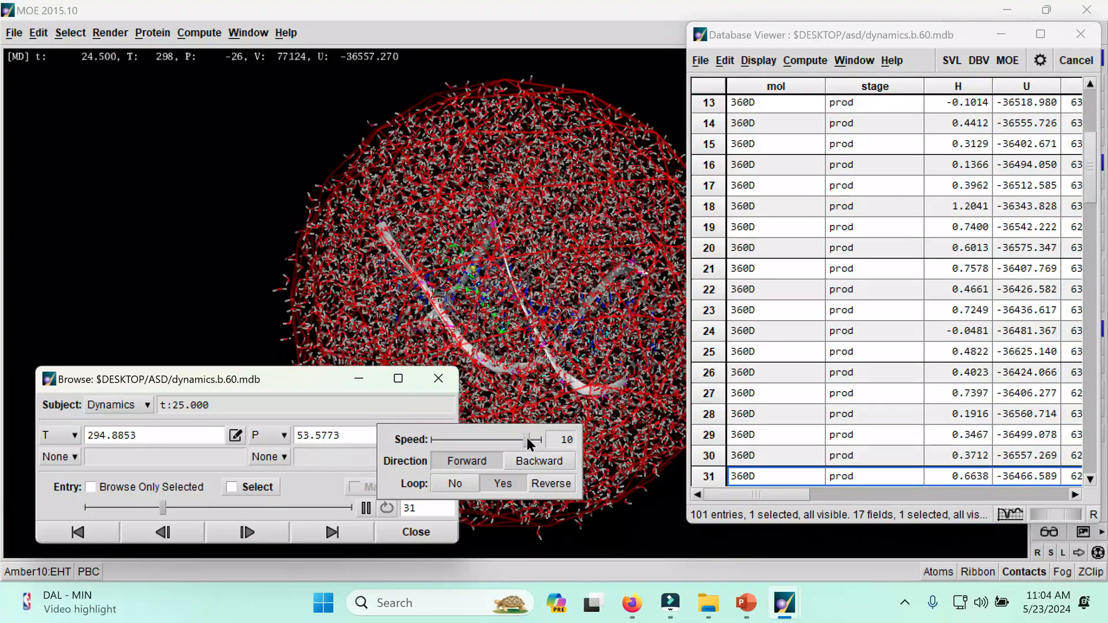
{"action": "left_click_drag", "start_coordinate": [528, 438], "coordinate": [517, 440]}
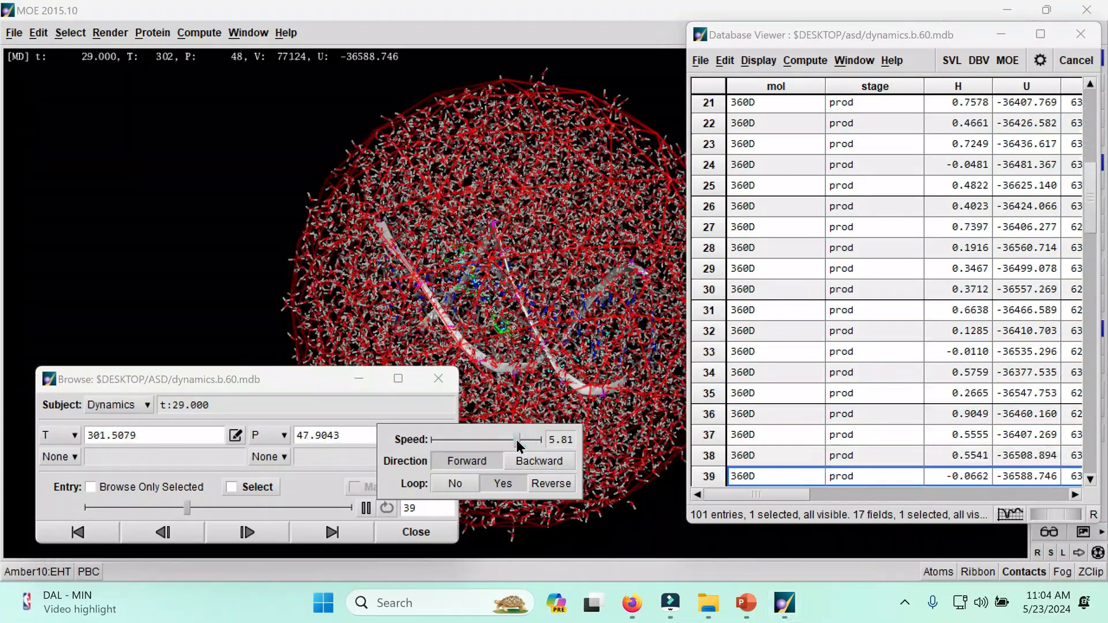
{"action": "left_click", "coordinate": [538, 441]}
{"action": "left_click_drag", "start_coordinate": [537, 442], "coordinate": [551, 442]}
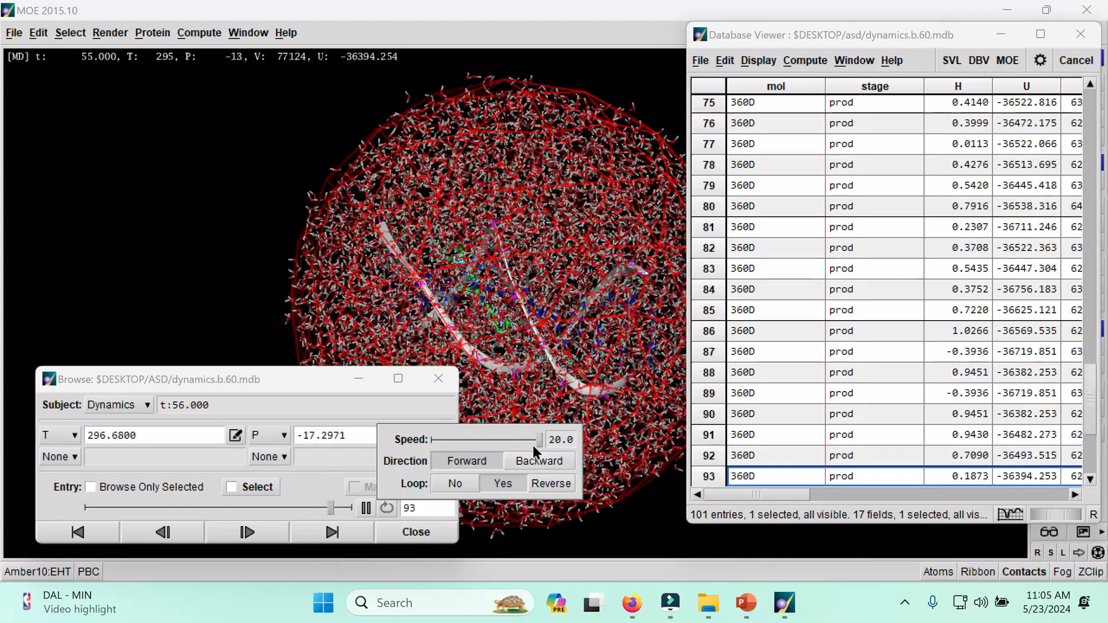
{"action": "left_click_drag", "start_coordinate": [542, 439], "coordinate": [522, 441]}
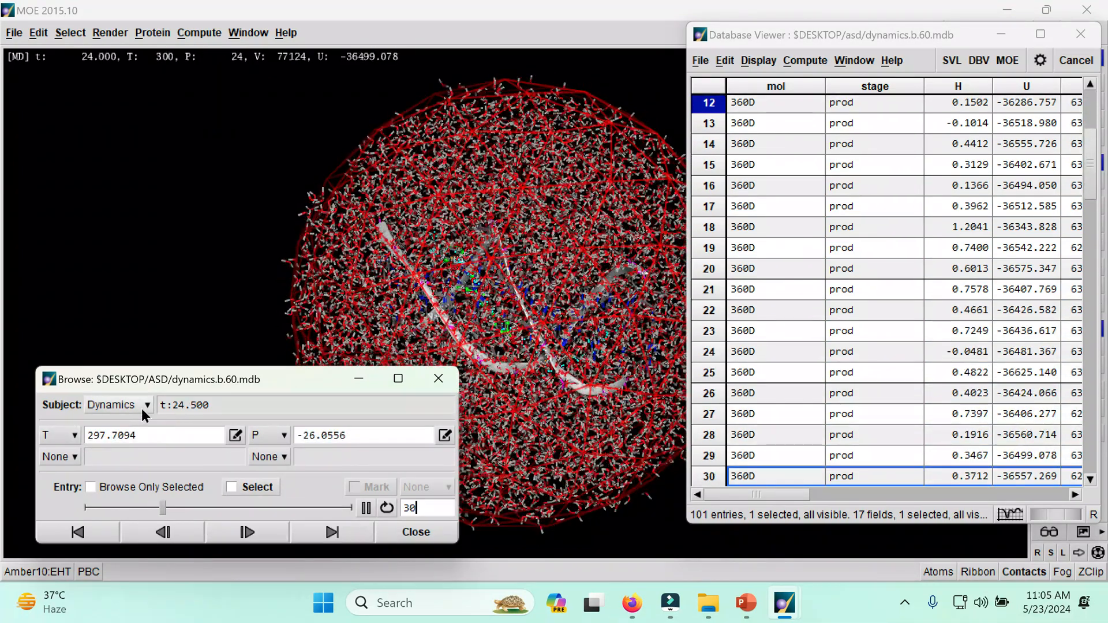
{"action": "left_click", "coordinate": [140, 407]}
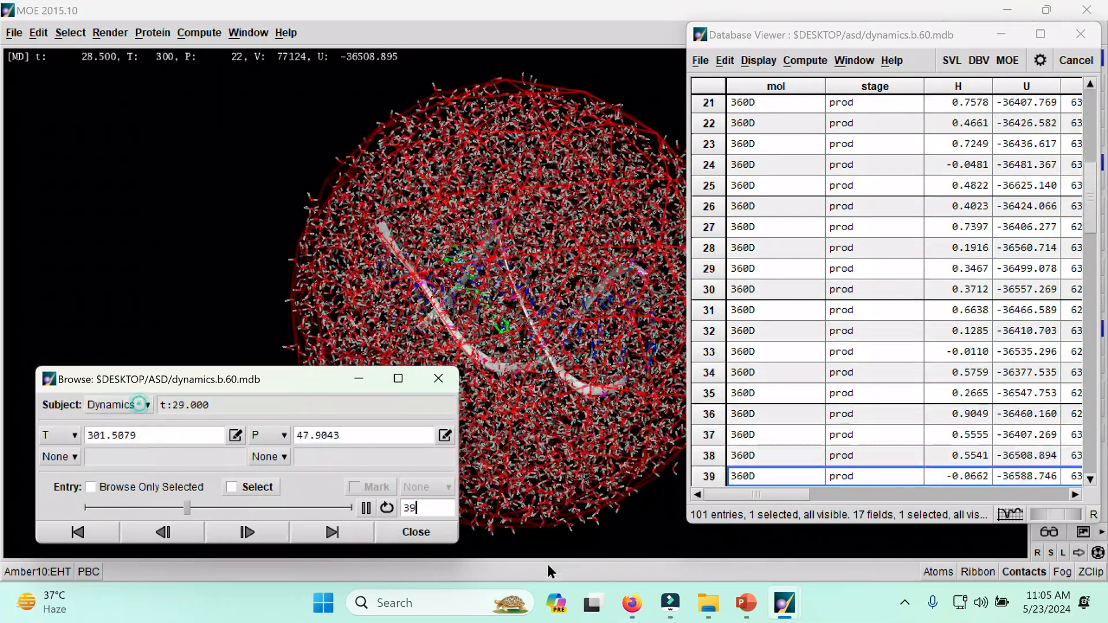
Close the entry browser, then minimize and restore the Database Viewer, placing it over the middle of the molecule scene
{"action": "left_click", "coordinate": [420, 534]}
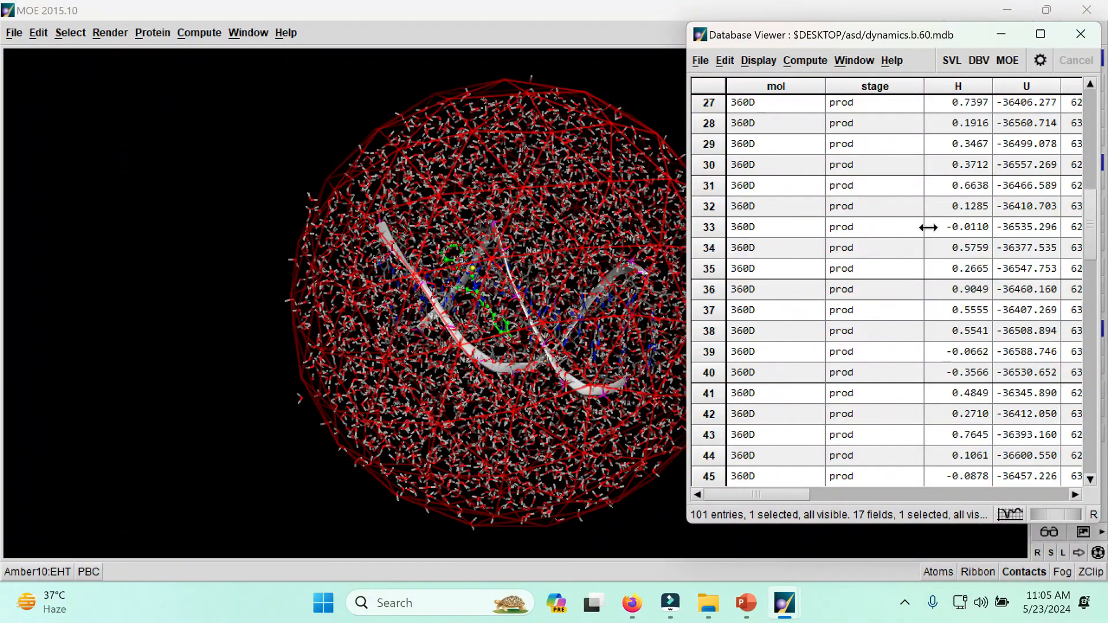
{"action": "left_click", "coordinate": [1001, 36]}
{"action": "mouse_move", "coordinate": [784, 604]}
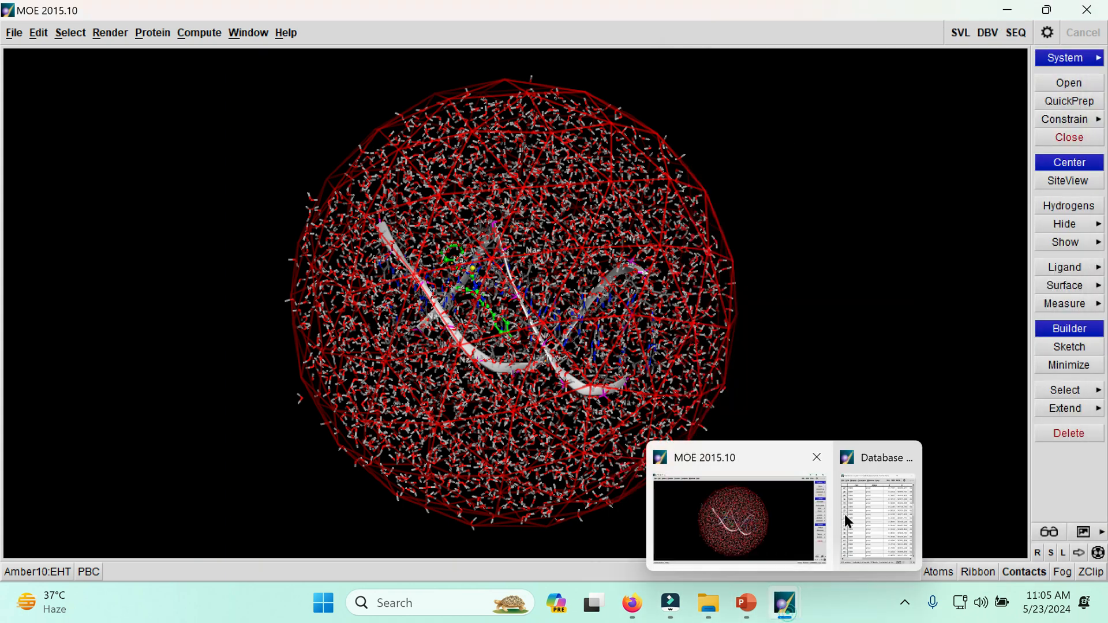
{"action": "left_click", "coordinate": [847, 521]}
{"action": "left_click_drag", "start_coordinate": [835, 38], "coordinate": [408, 68]}
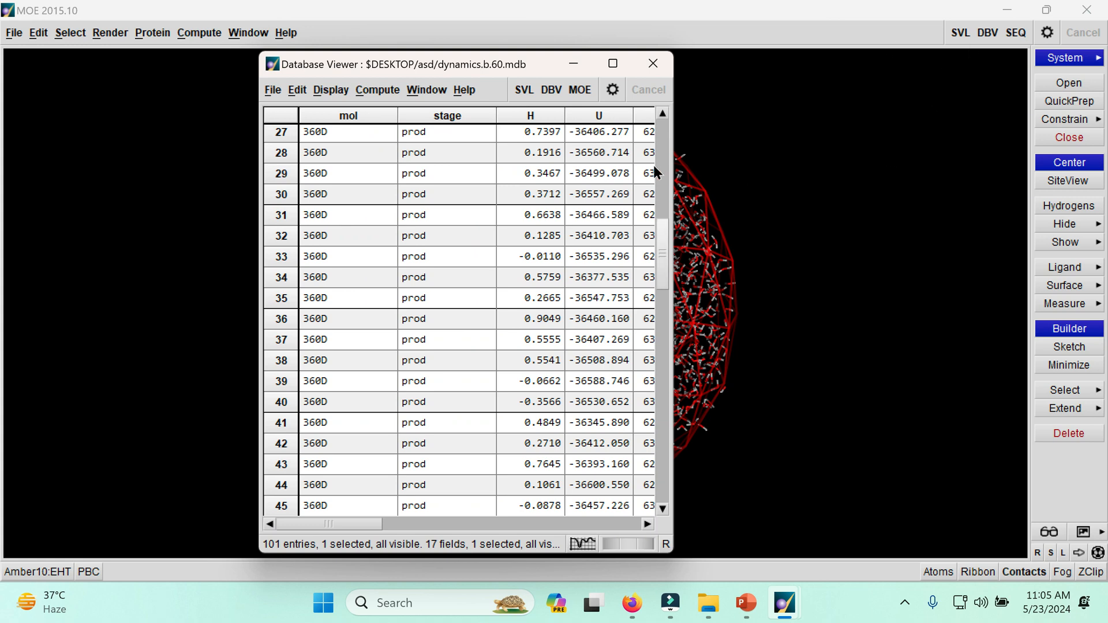
Minimize the Database Viewer and reopen dynamics.b.60.mdb from the list of open databases
{"action": "left_click", "coordinate": [573, 63]}
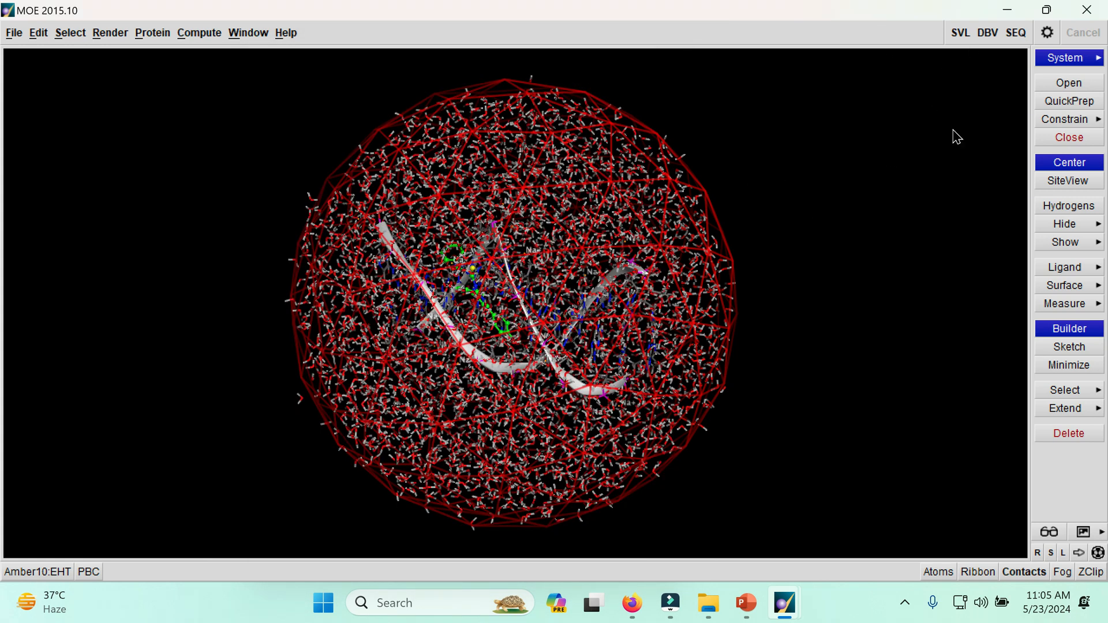
{"action": "left_click", "coordinate": [988, 33]}
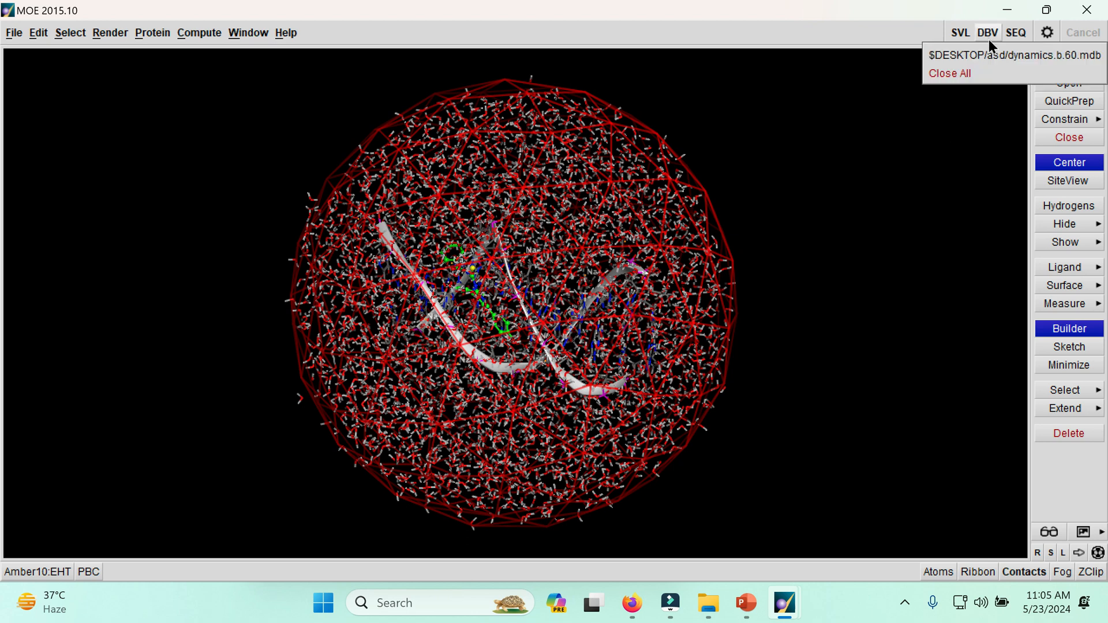
{"action": "left_click", "coordinate": [975, 55]}
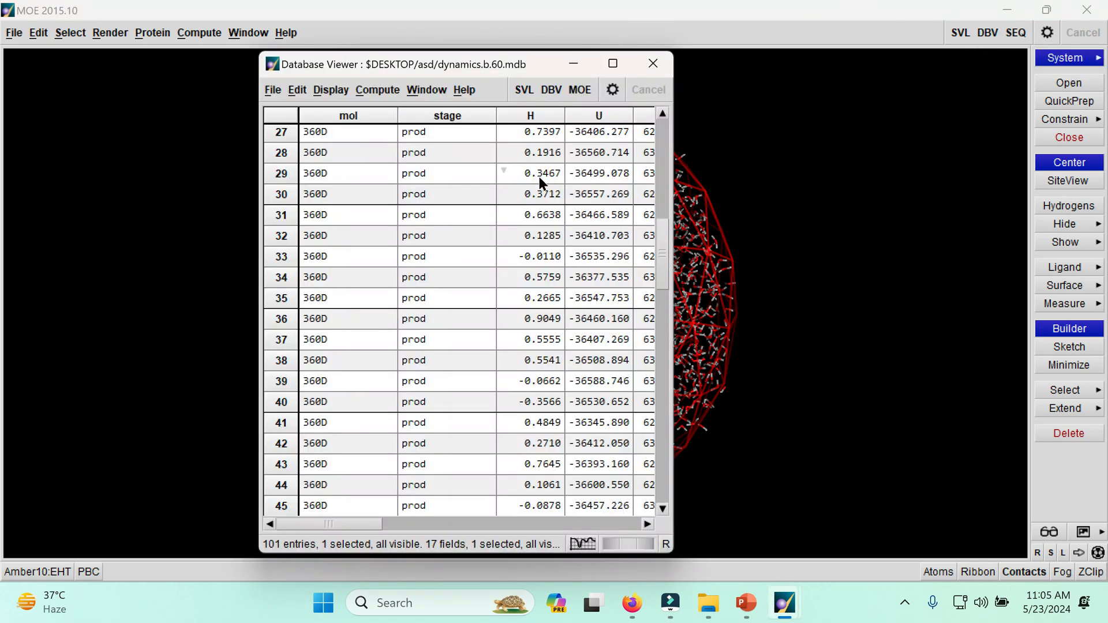
Open the SVL command log and examine the QuaSAR_DescriptorMDB entry, highlighting its database path
{"action": "left_click", "coordinate": [524, 92]}
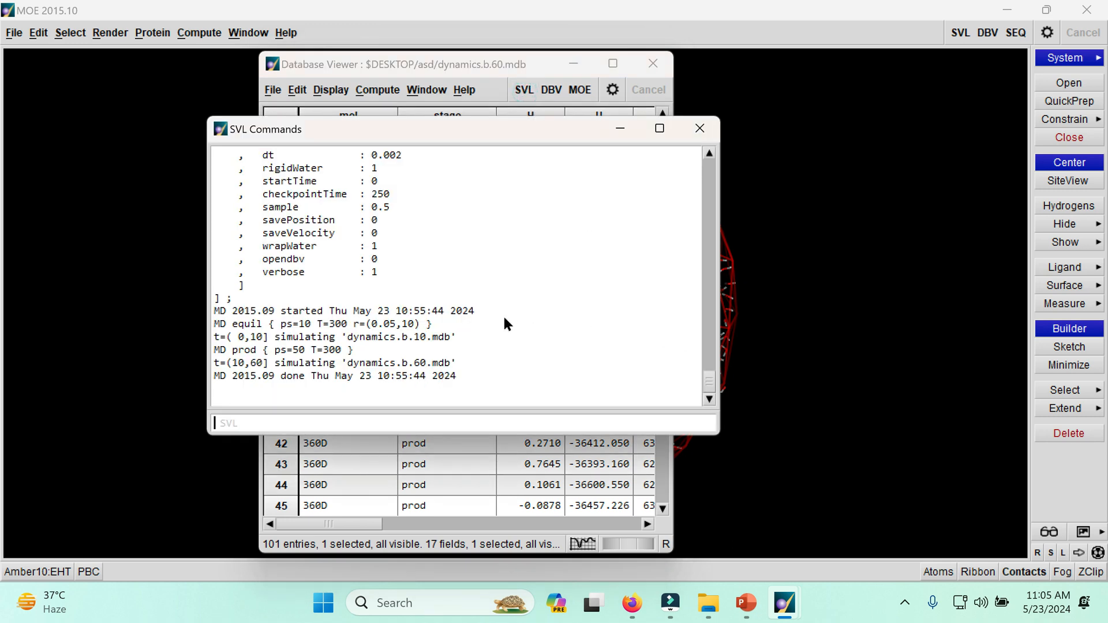
{"action": "scroll", "coordinate": [504, 318], "scroll_direction": "up", "scroll_amount": 6}
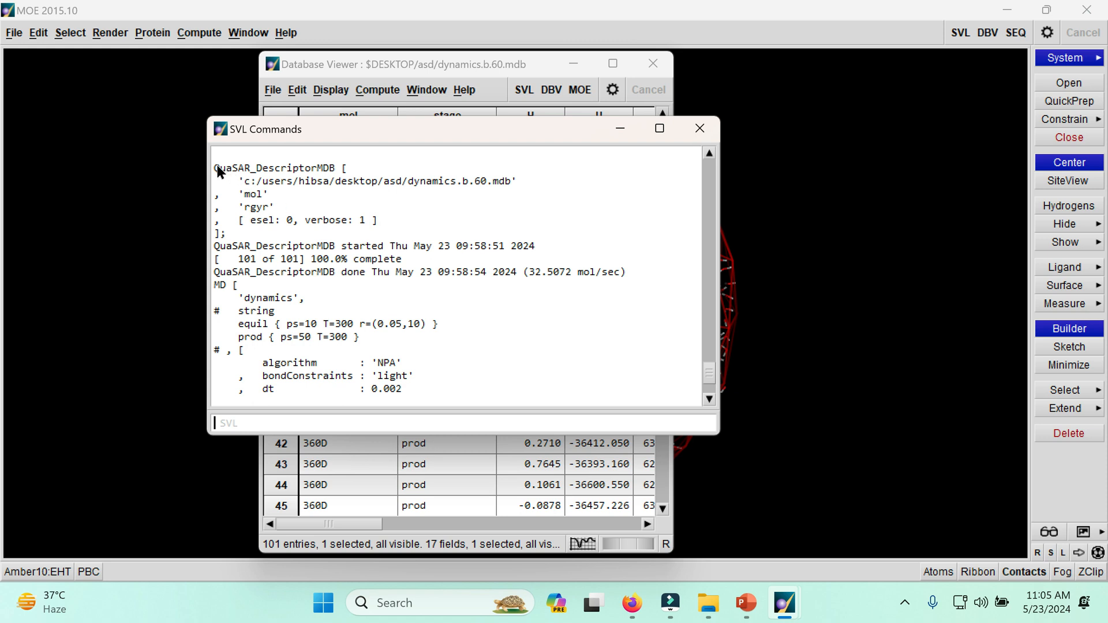
{"action": "left_click_drag", "start_coordinate": [238, 169], "coordinate": [527, 182]}
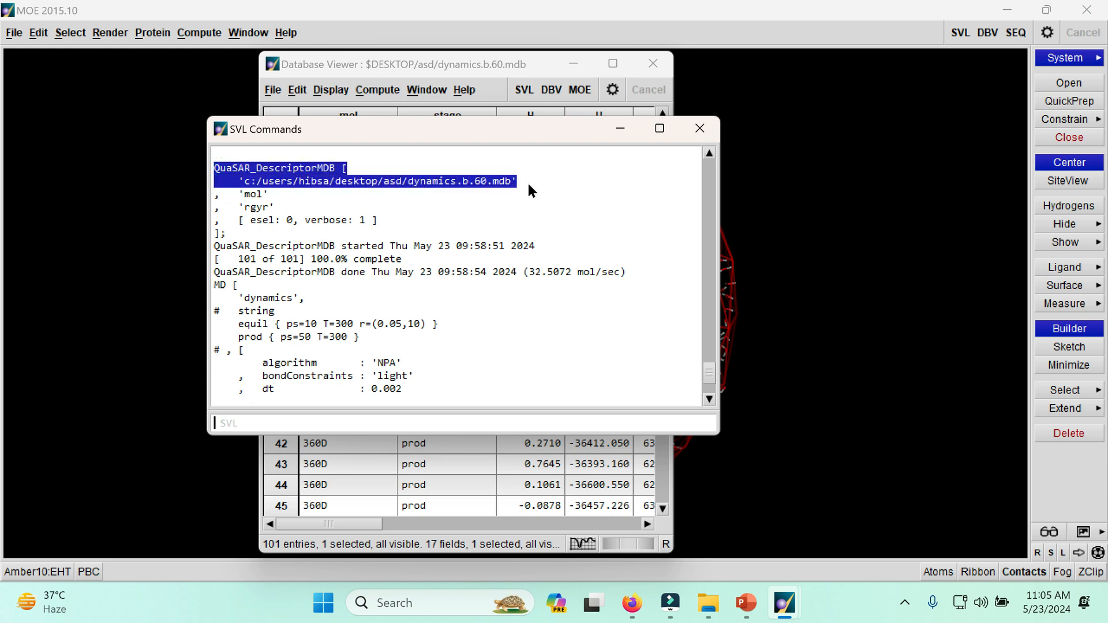
{"action": "left_click", "coordinate": [436, 208]}
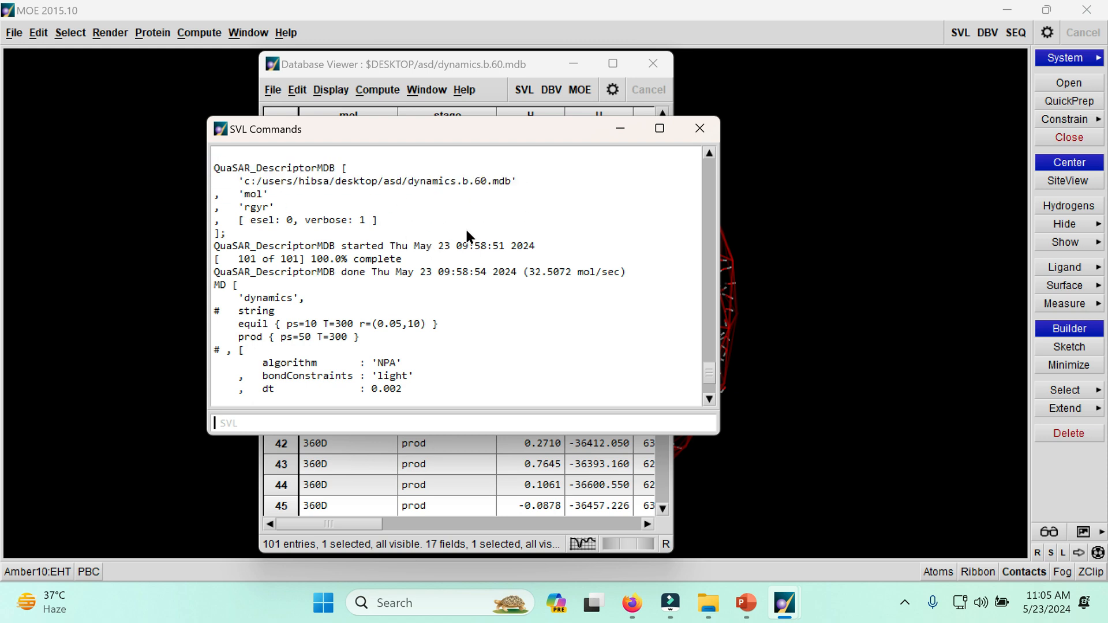
{"action": "left_click_drag", "start_coordinate": [241, 180], "coordinate": [518, 180]}
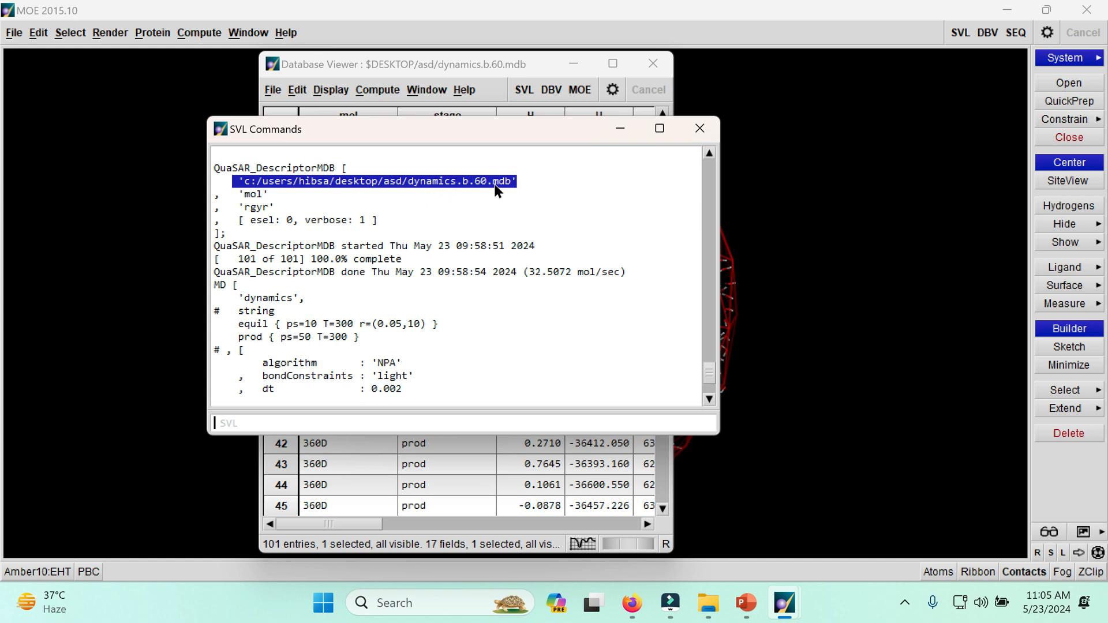
Review the MD run's protocol and parameters from algorithm to verbose in the command log, then close the log
{"action": "scroll", "coordinate": [415, 214], "scroll_direction": "down", "scroll_amount": 1}
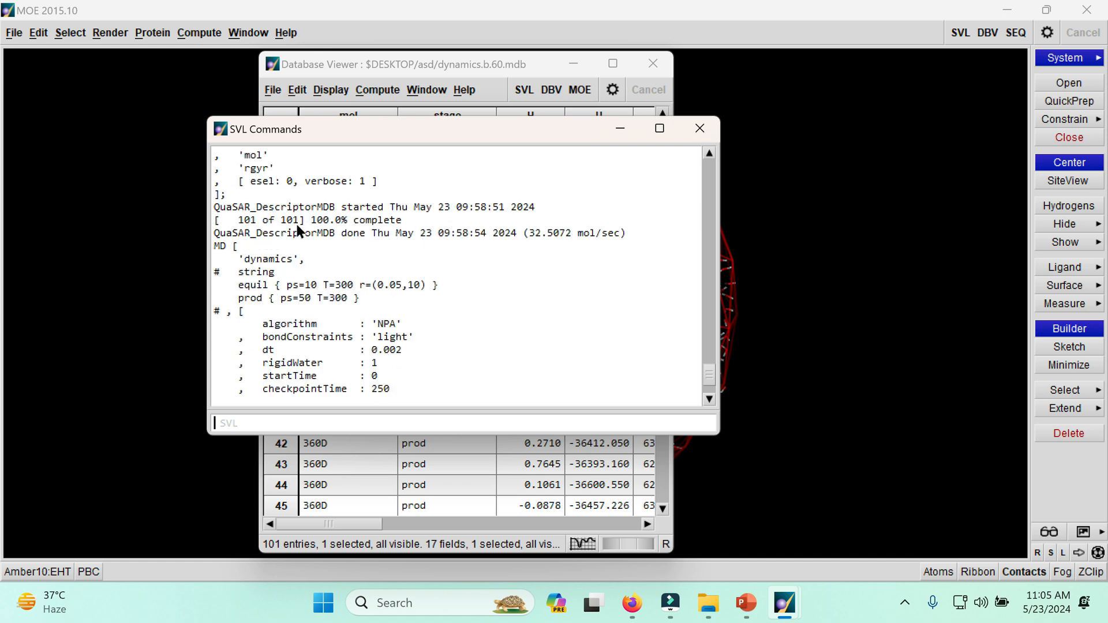
{"action": "scroll", "coordinate": [372, 222], "scroll_direction": "down", "scroll_amount": 3}
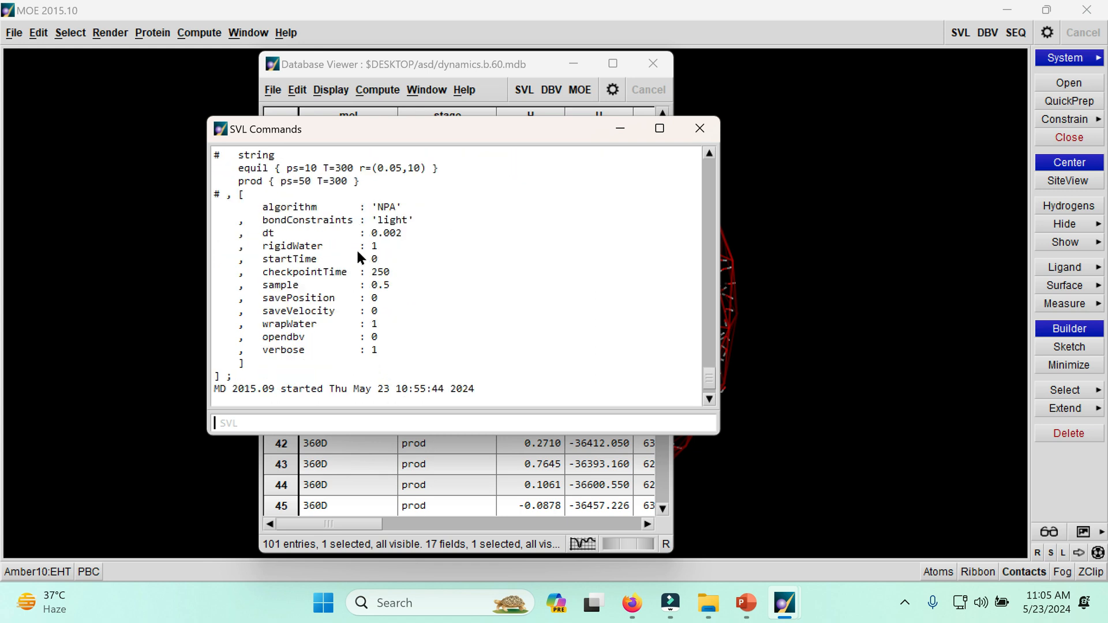
{"action": "scroll", "coordinate": [297, 230], "scroll_direction": "up", "scroll_amount": 1}
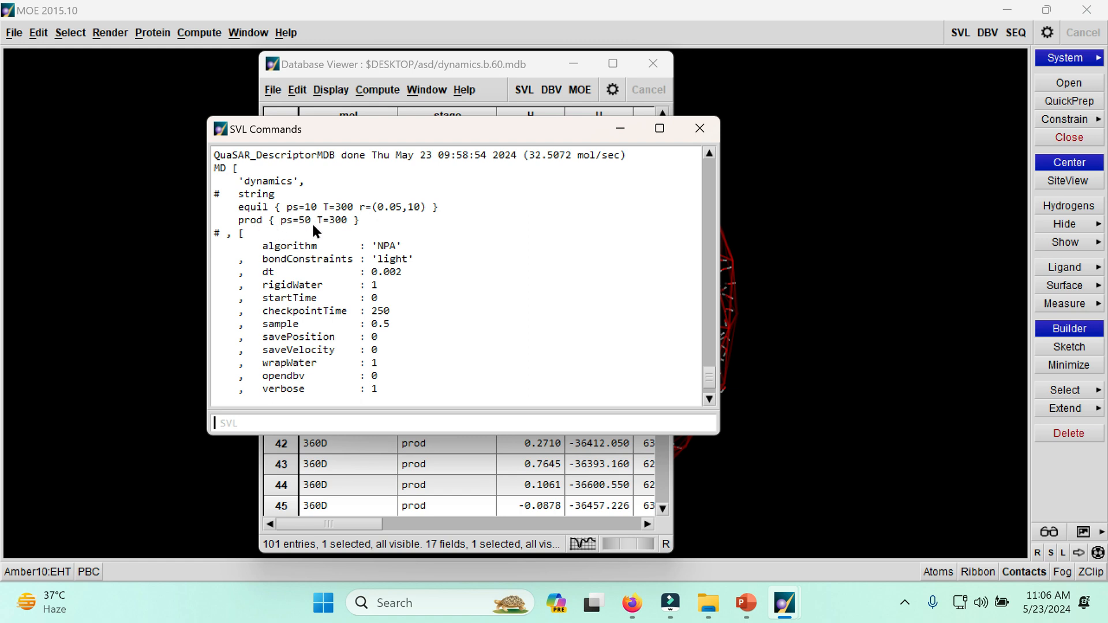
{"action": "scroll", "coordinate": [398, 300], "scroll_direction": "down", "scroll_amount": 1}
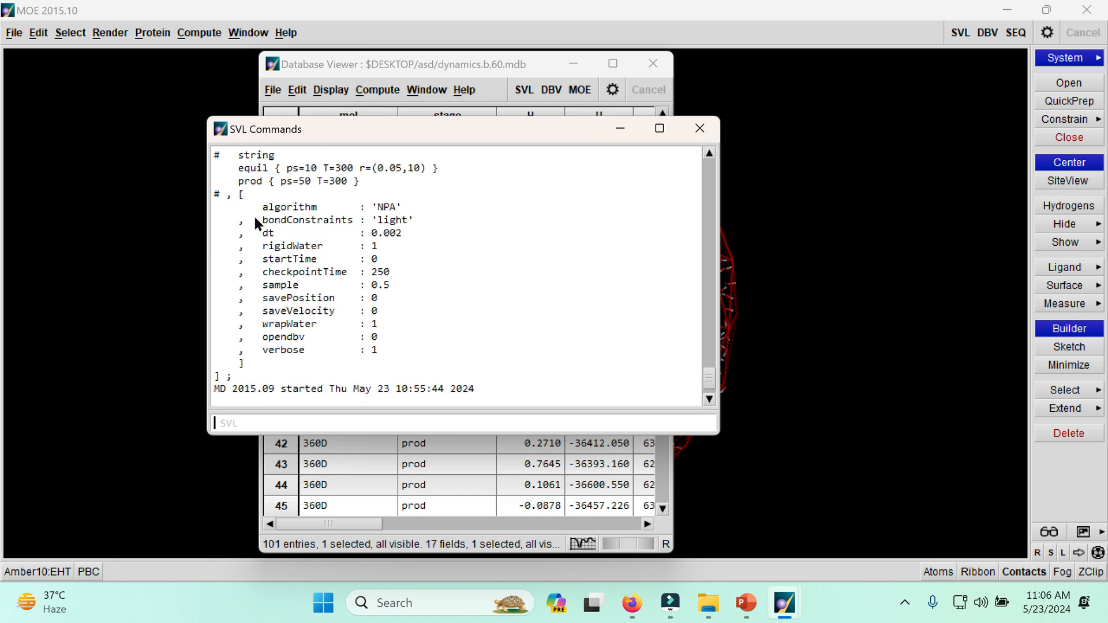
{"action": "left_click_drag", "start_coordinate": [263, 206], "coordinate": [378, 349]}
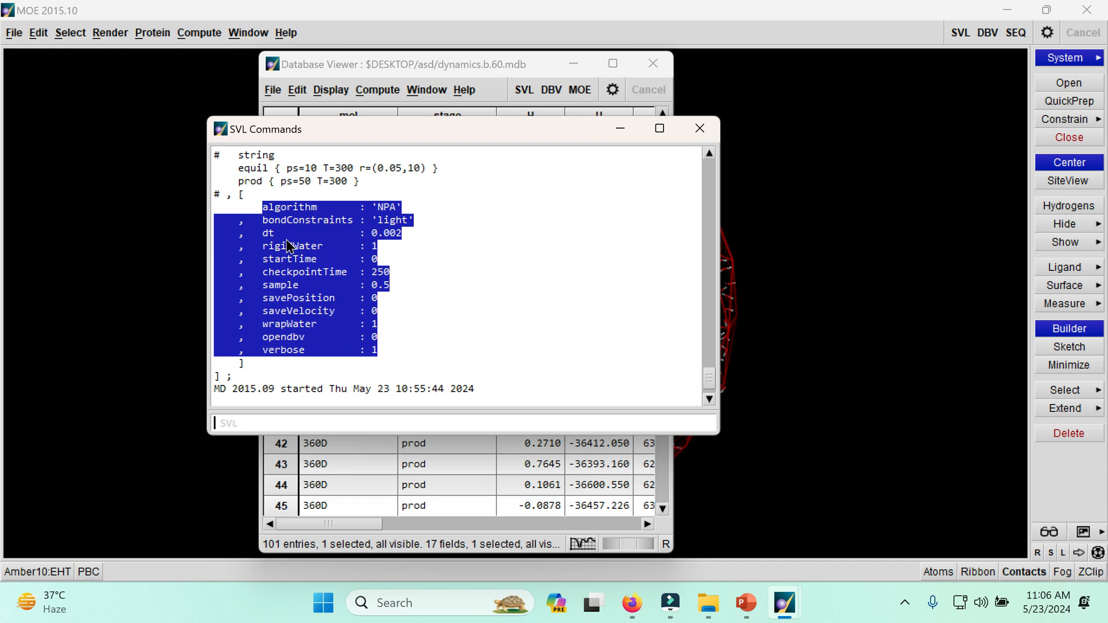
{"action": "left_click", "coordinate": [491, 252]}
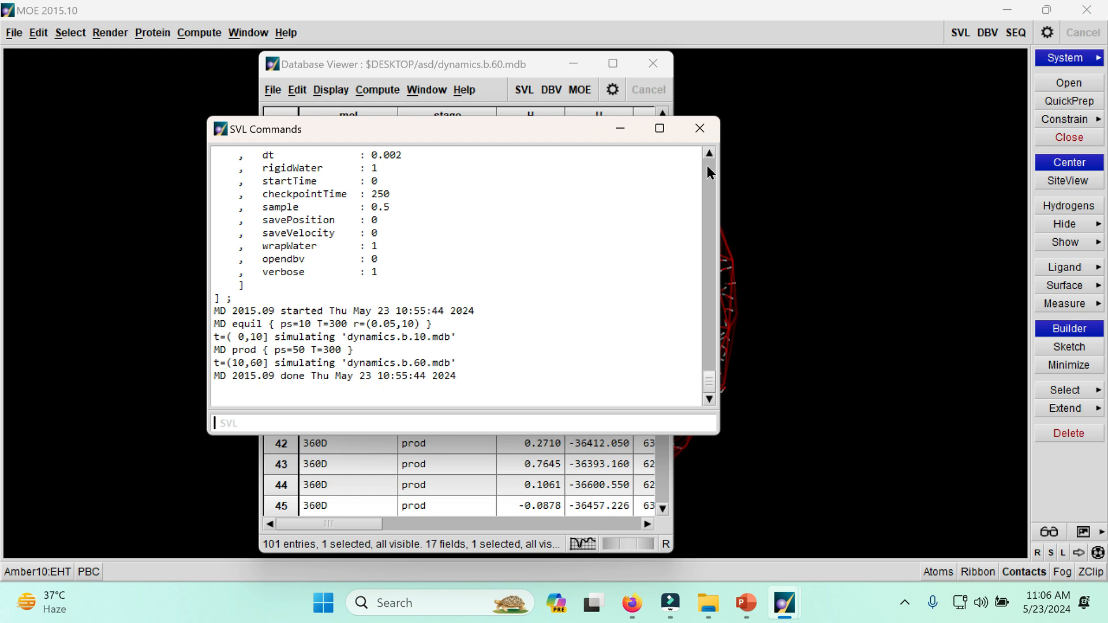
{"action": "left_click", "coordinate": [698, 131]}
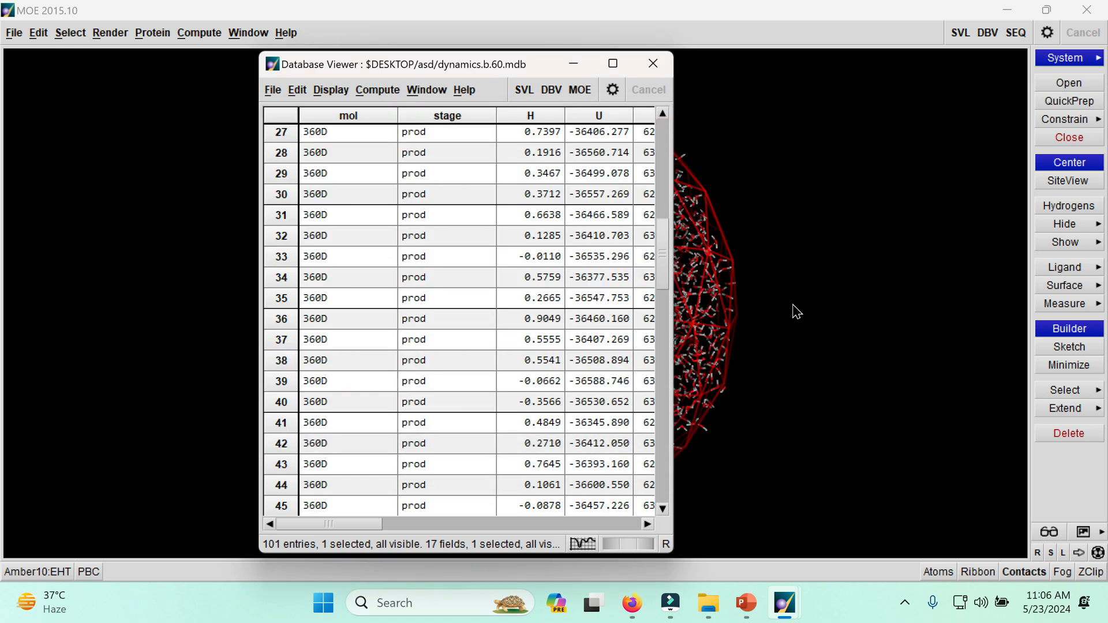
Minimize the Database Viewer, open the Dynamics simulation setup to review its settings and protocol, and dismiss it without running
{"action": "left_click", "coordinate": [573, 66]}
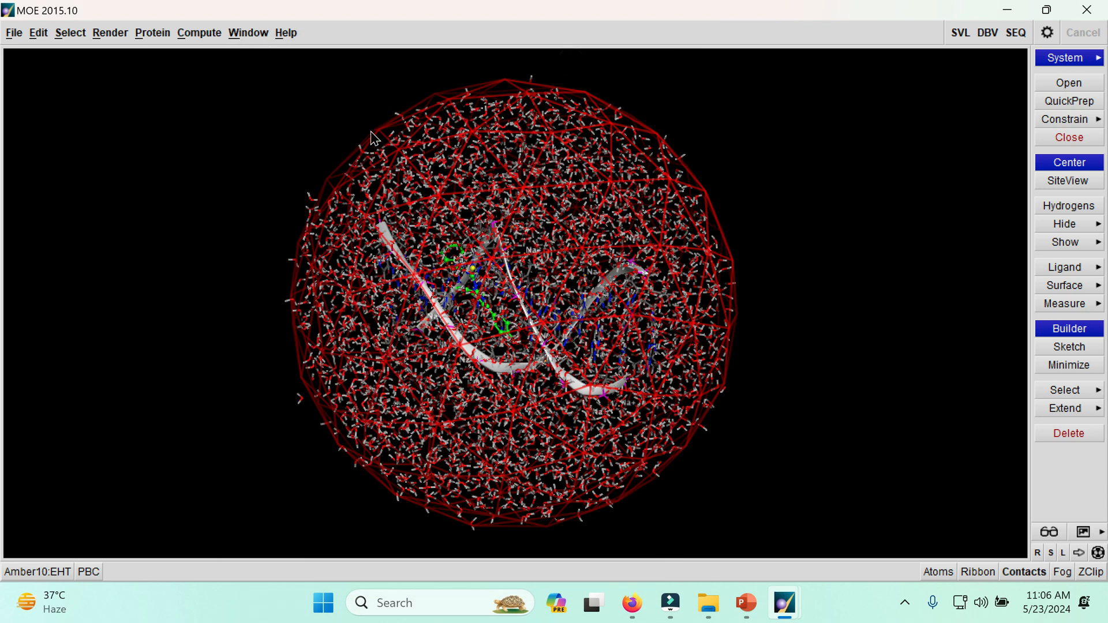
{"action": "left_click", "coordinate": [199, 33]}
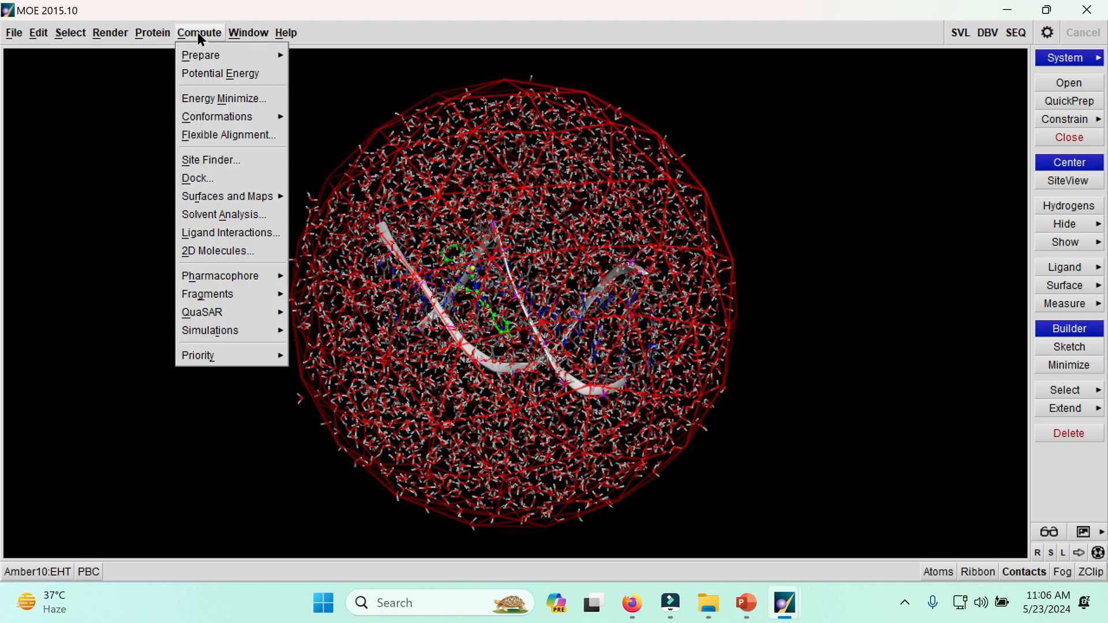
{"action": "left_click", "coordinate": [205, 330]}
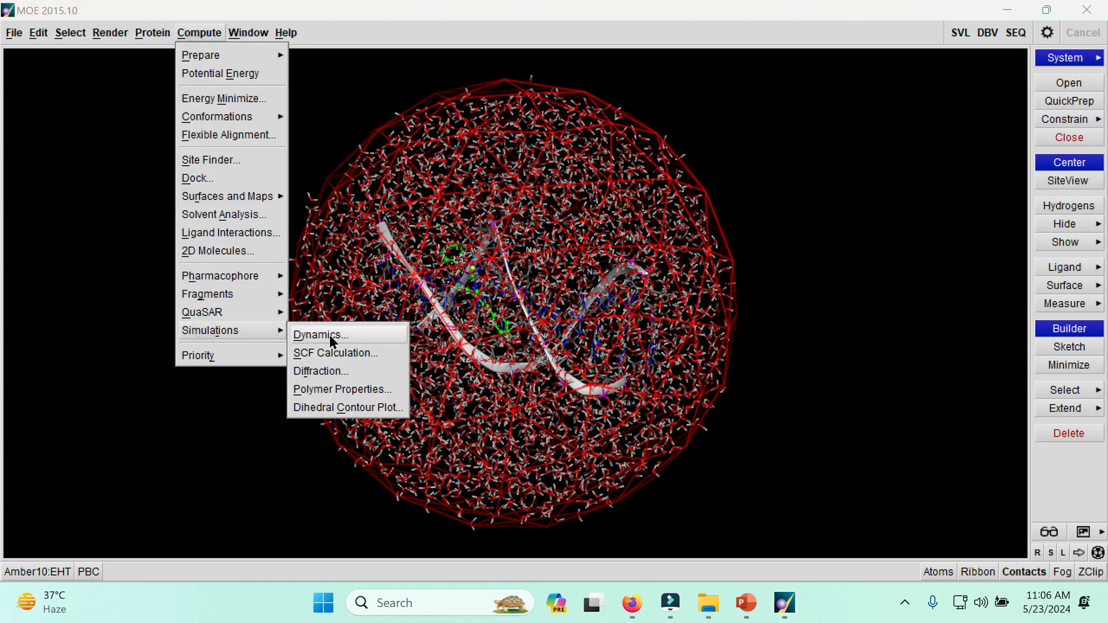
{"action": "left_click", "coordinate": [330, 334]}
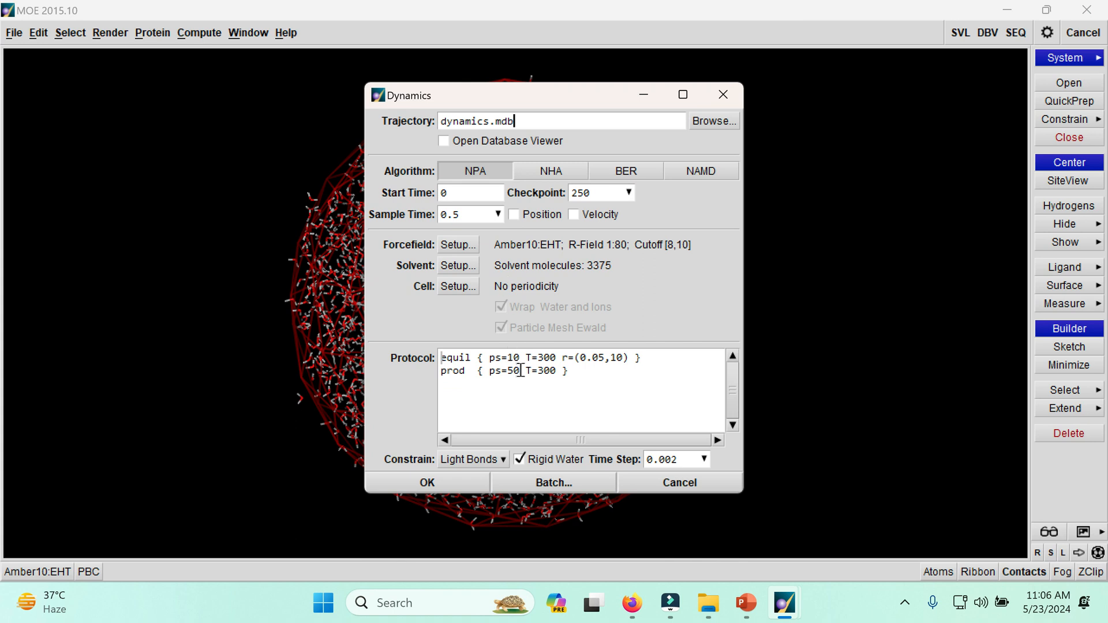
{"action": "left_click", "coordinate": [663, 490]}
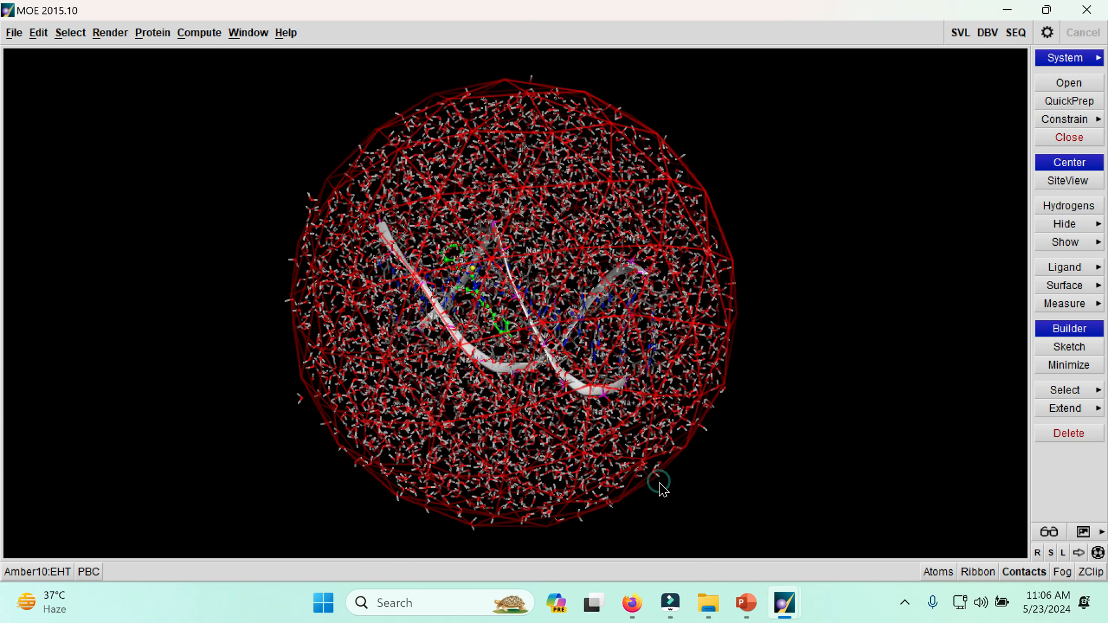
Restore and maximize the Database Viewer, look over its analysis commands, and open the entry browser for dynamics.b.60.mdb
{"action": "mouse_move", "coordinate": [782, 612]}
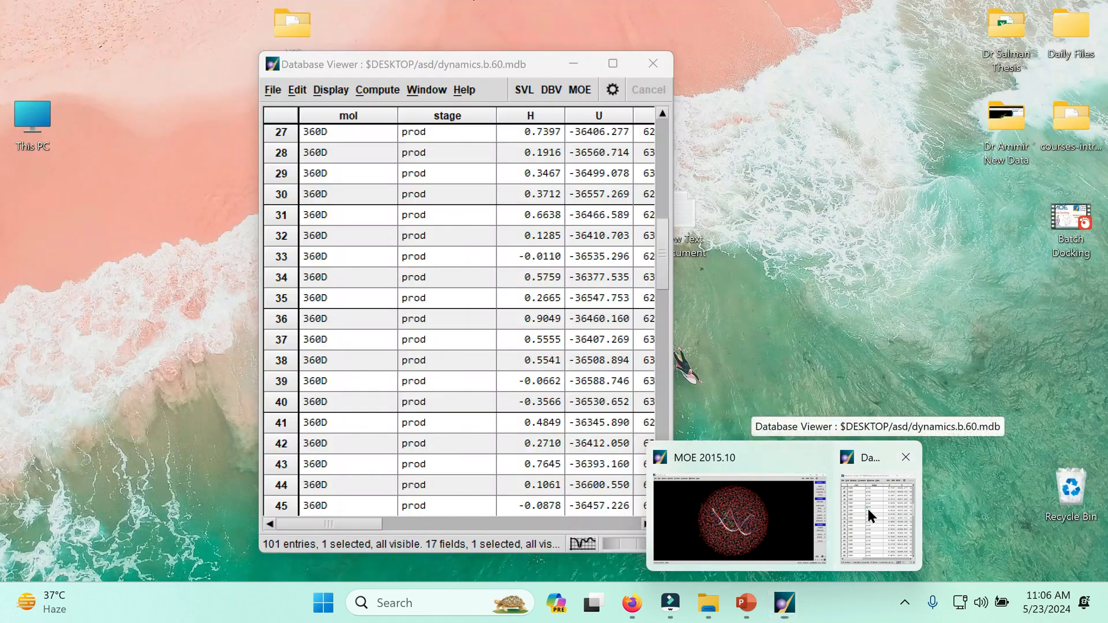
{"action": "left_click", "coordinate": [866, 506]}
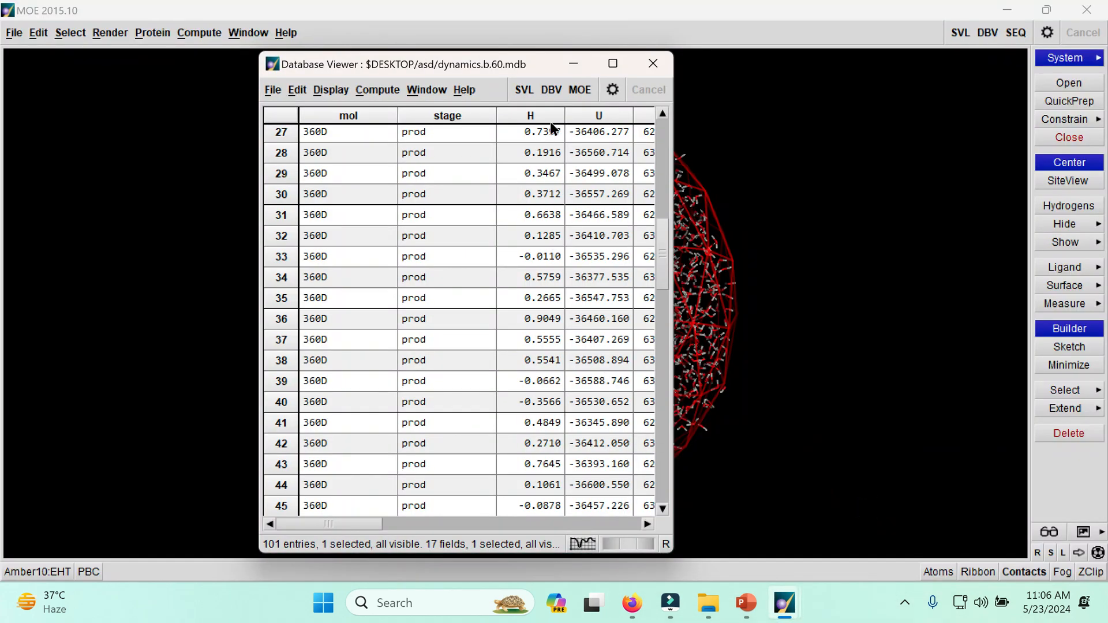
{"action": "left_click", "coordinate": [612, 64]}
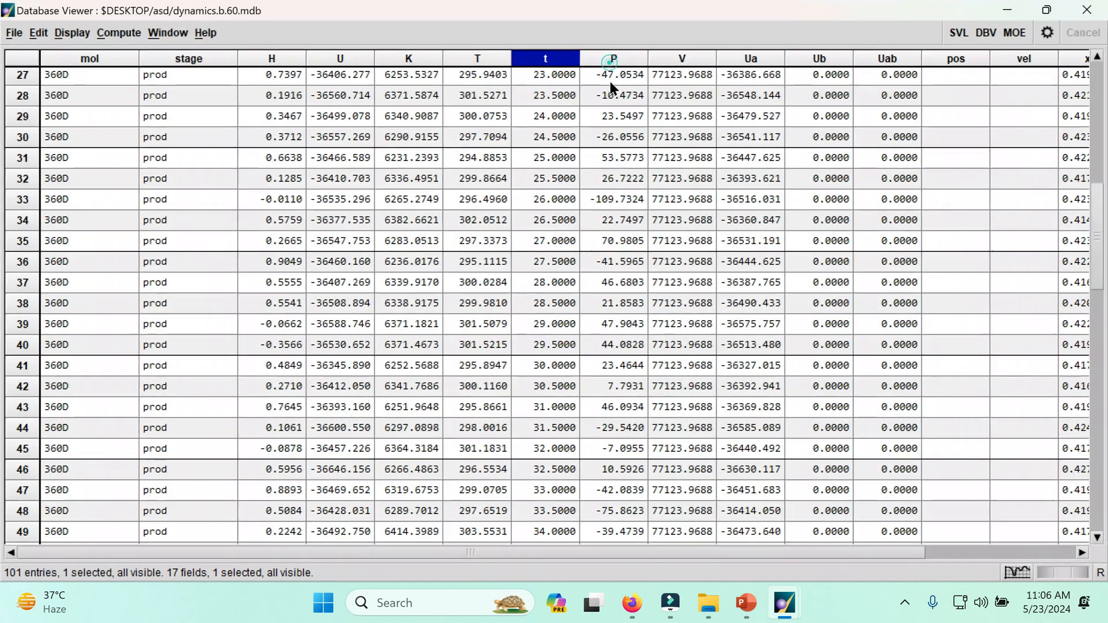
{"action": "left_click", "coordinate": [114, 37]}
{"action": "mouse_move", "coordinate": [121, 56]}
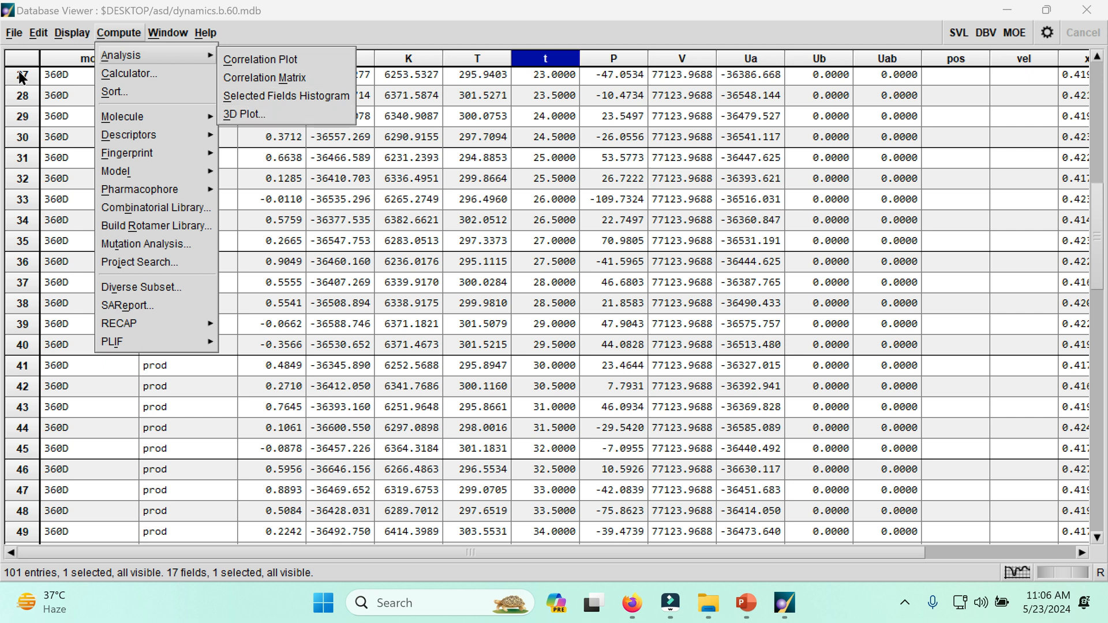
{"action": "left_click", "coordinate": [14, 33]}
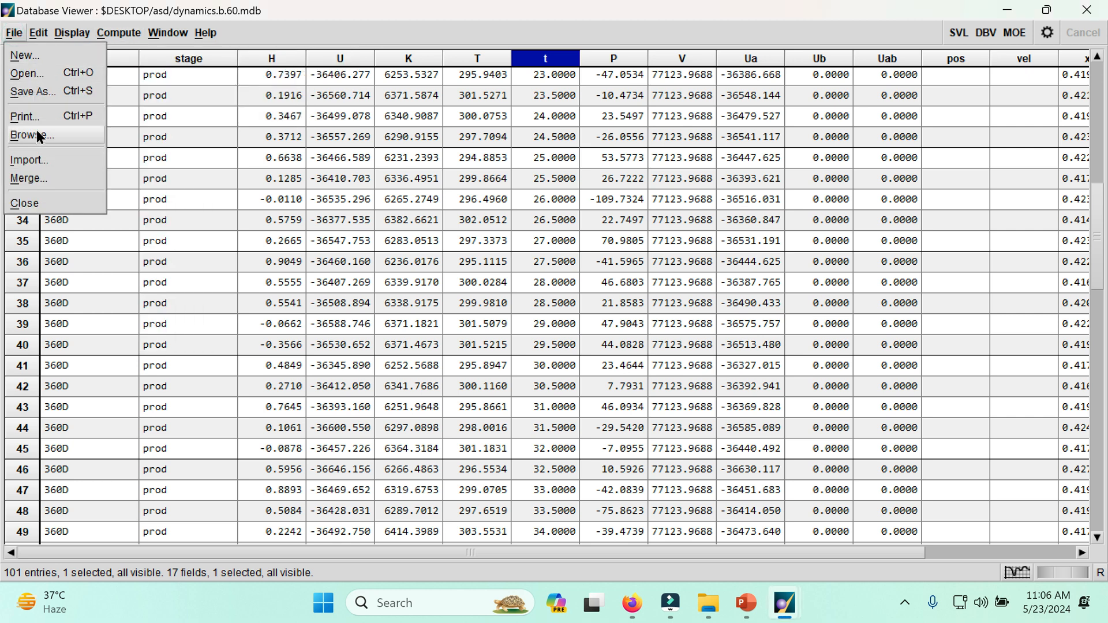
{"action": "left_click", "coordinate": [37, 136]}
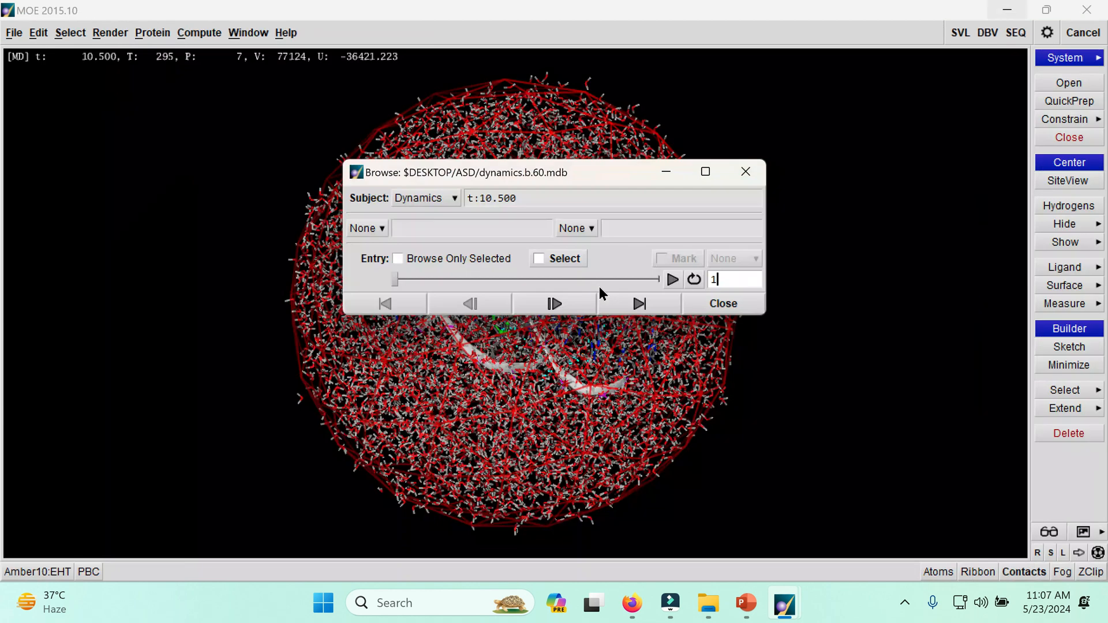
Switch to the Simulation presentation in PowerPoint and start the slide show from closing slide 5
{"action": "mouse_move", "coordinate": [744, 611]}
{"action": "left_click", "coordinate": [744, 540]}
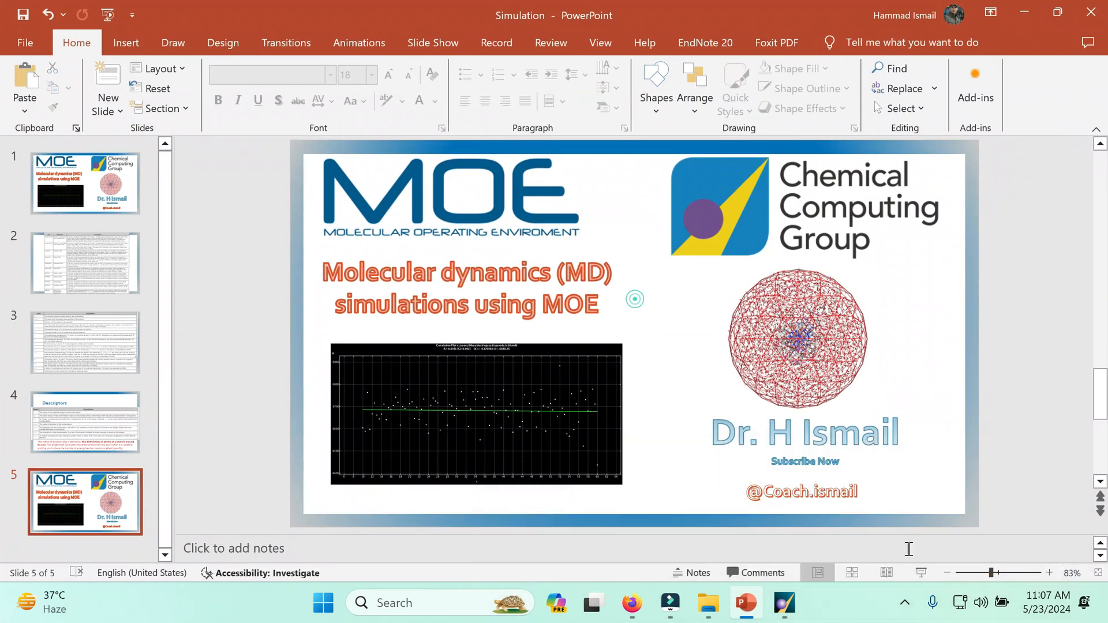
{"action": "left_click", "coordinate": [921, 573]}
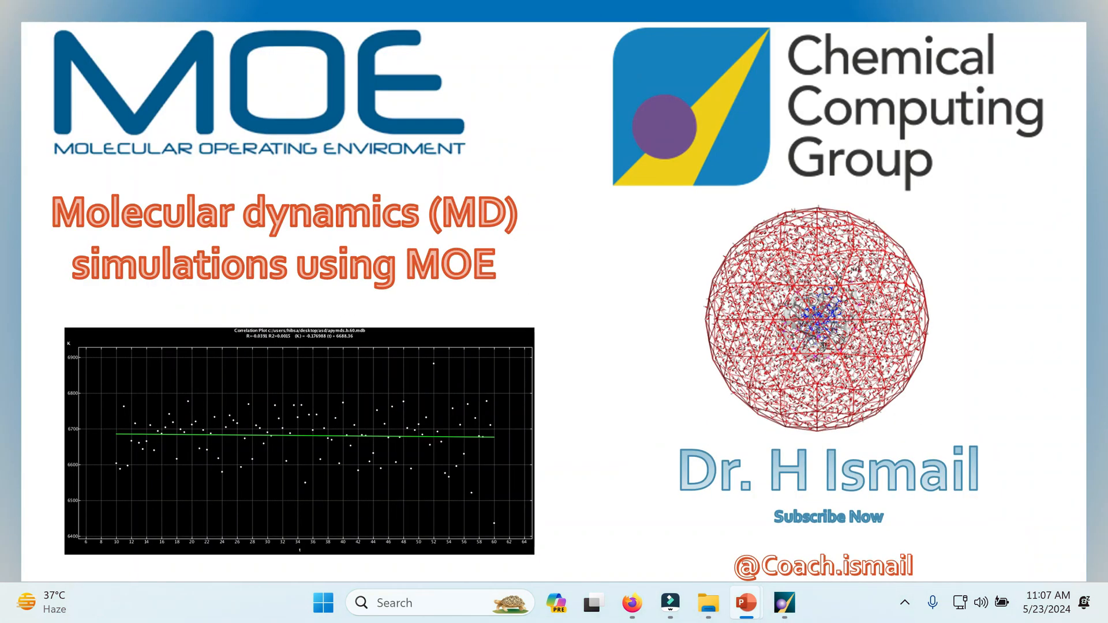